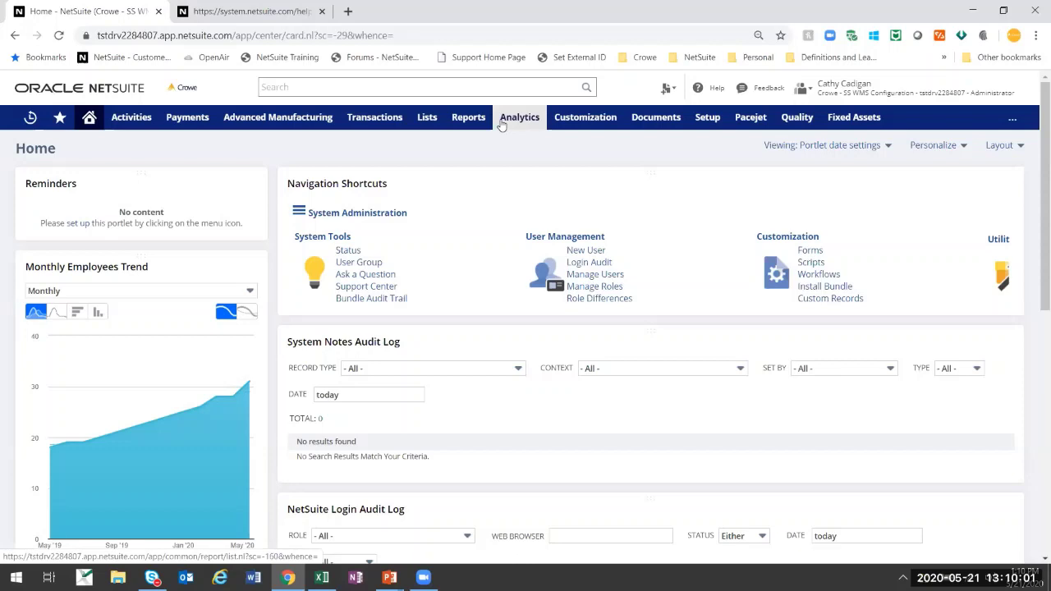
Open the recently viewed recMFG MM Controller role for editing in a new browser tab and switch to it
mouse_move(30, 117)
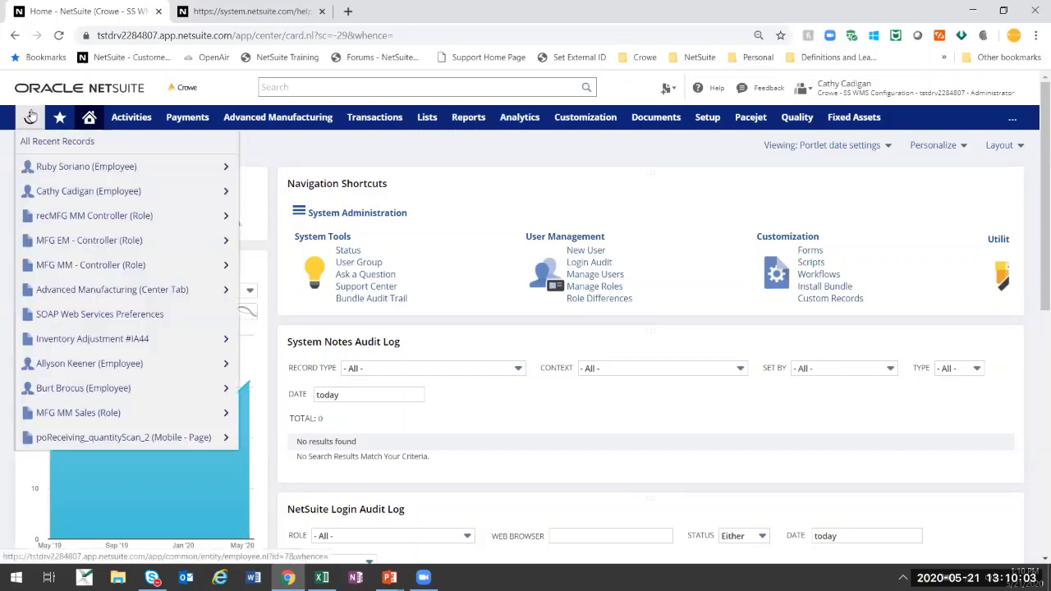
mouse_move(74, 245)
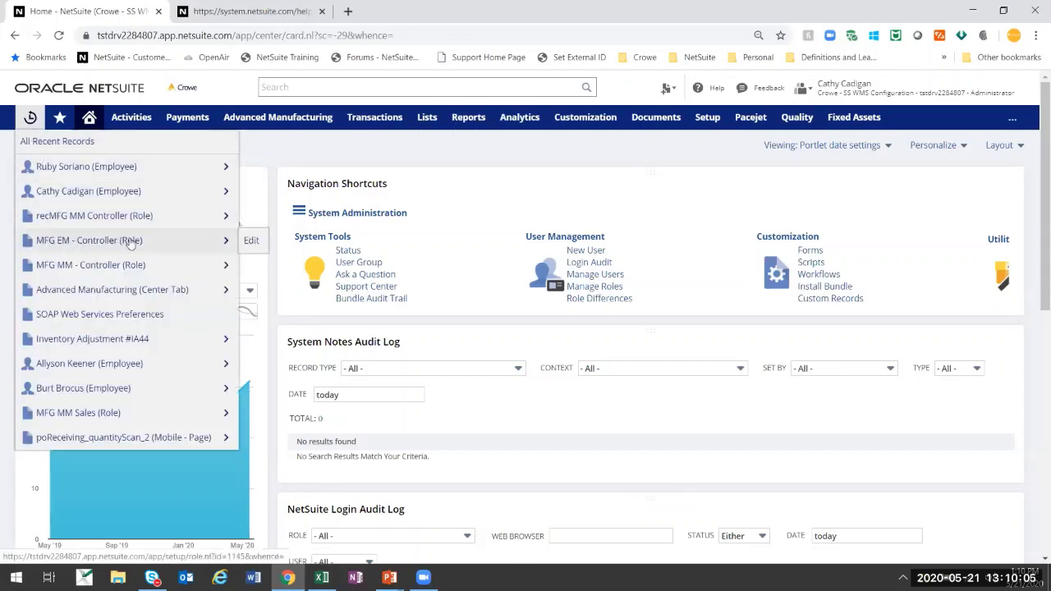
mouse_move(195, 216)
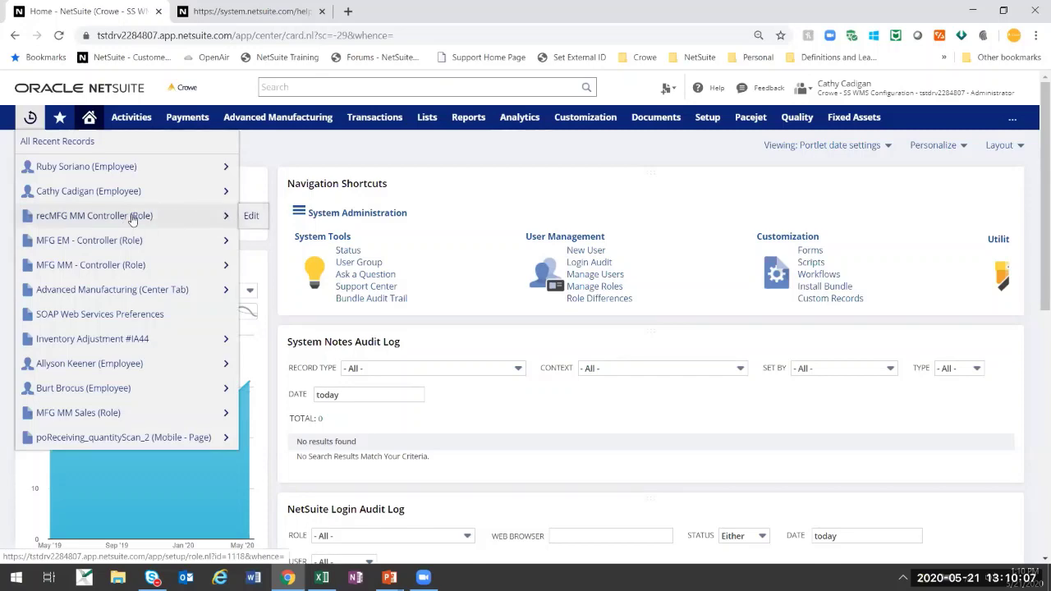
right_click(250, 215)
left_click(271, 220)
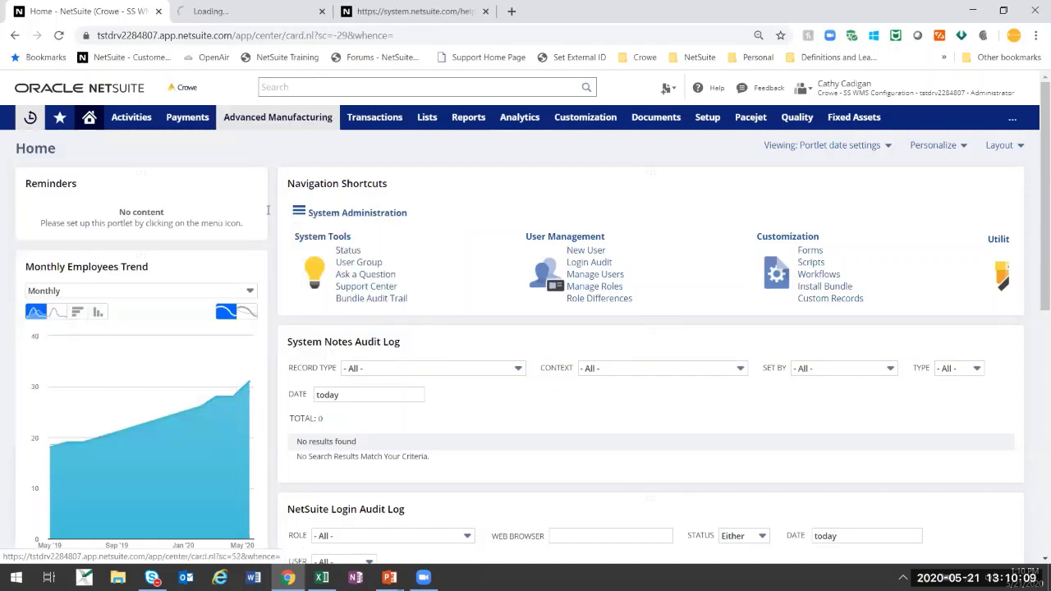
left_click(251, 12)
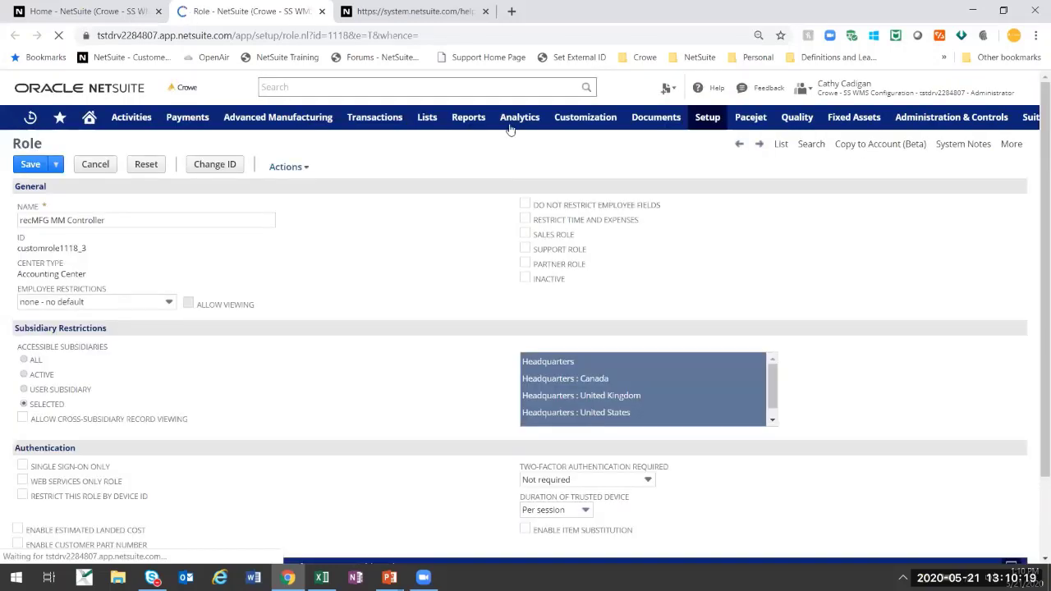
Check the SuiteAnalytics Workbook entry in the role's report permissions, keeping its level at Edit
scroll(435, 223, "down", 3)
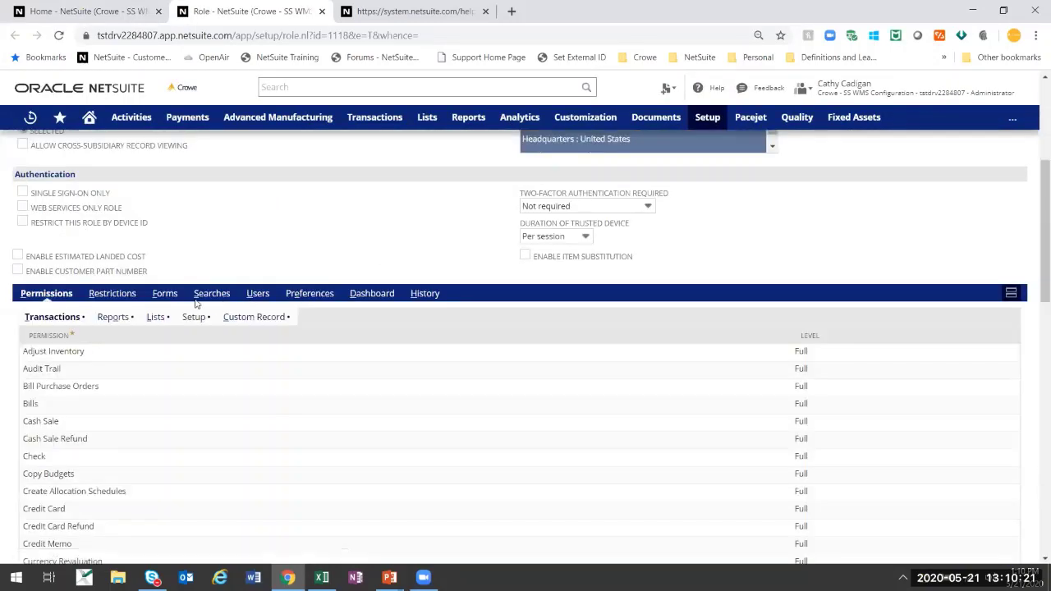
scroll(216, 254, "up", 1)
scroll(216, 253, "down", 2)
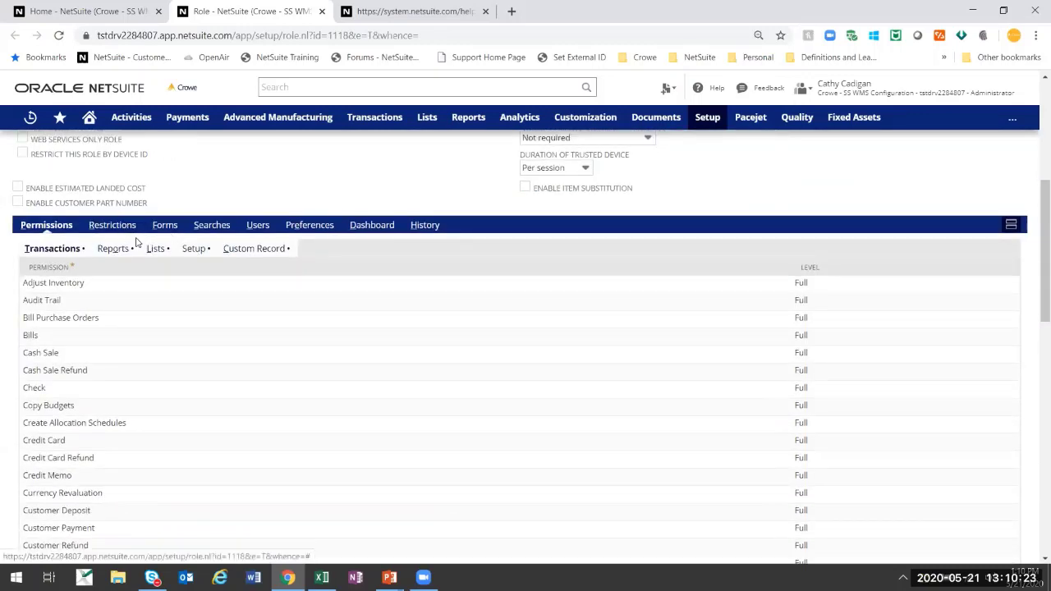
left_click(115, 248)
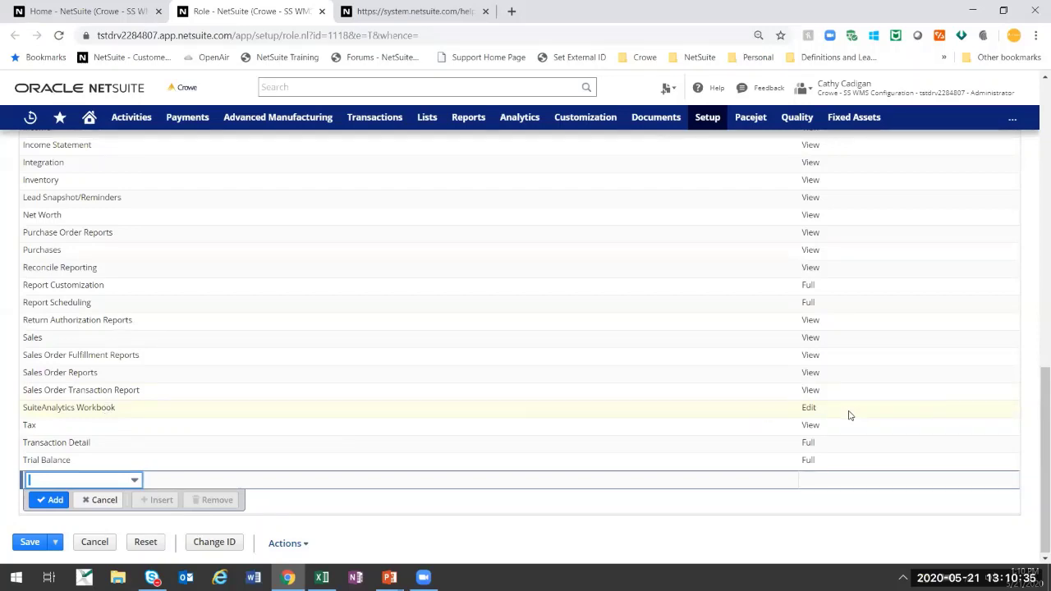
left_click(822, 409)
type("e")
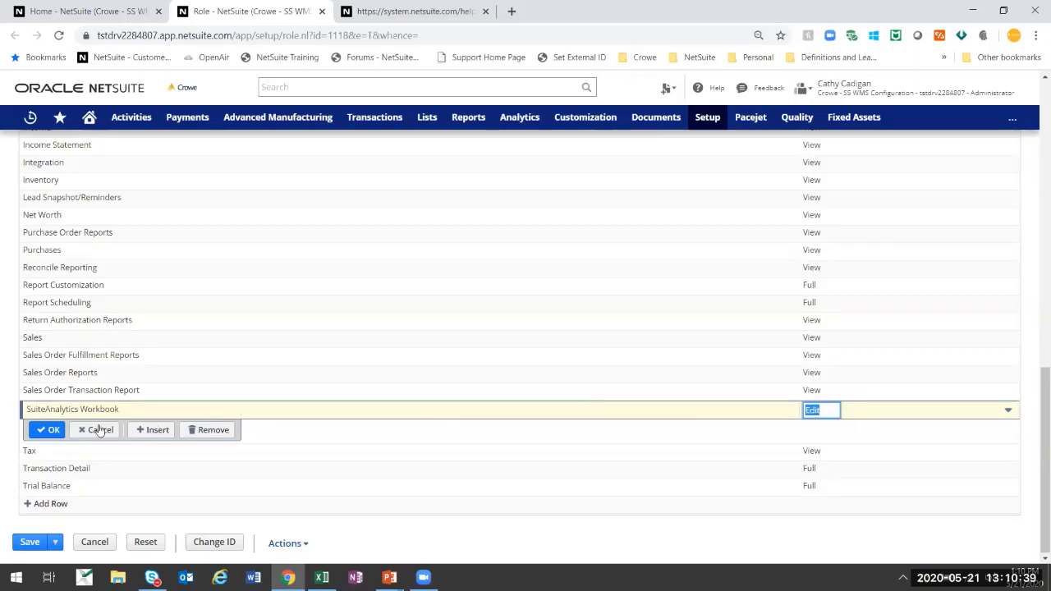
left_click(50, 429)
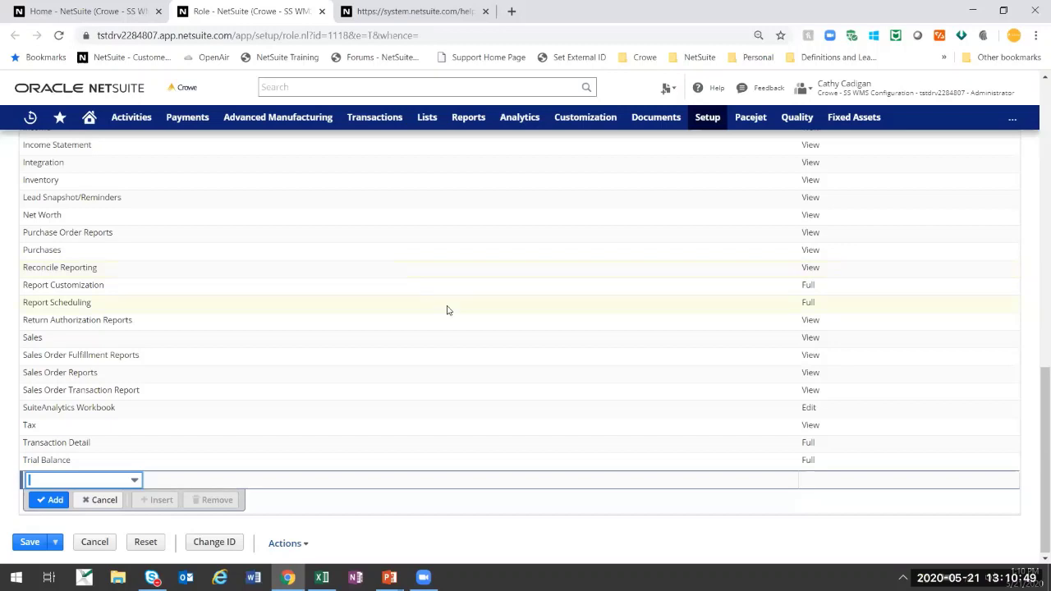
Choose Analytics Administrator at the Full level in a new row of the role's setup permissions
scroll(447, 309, "up", 6)
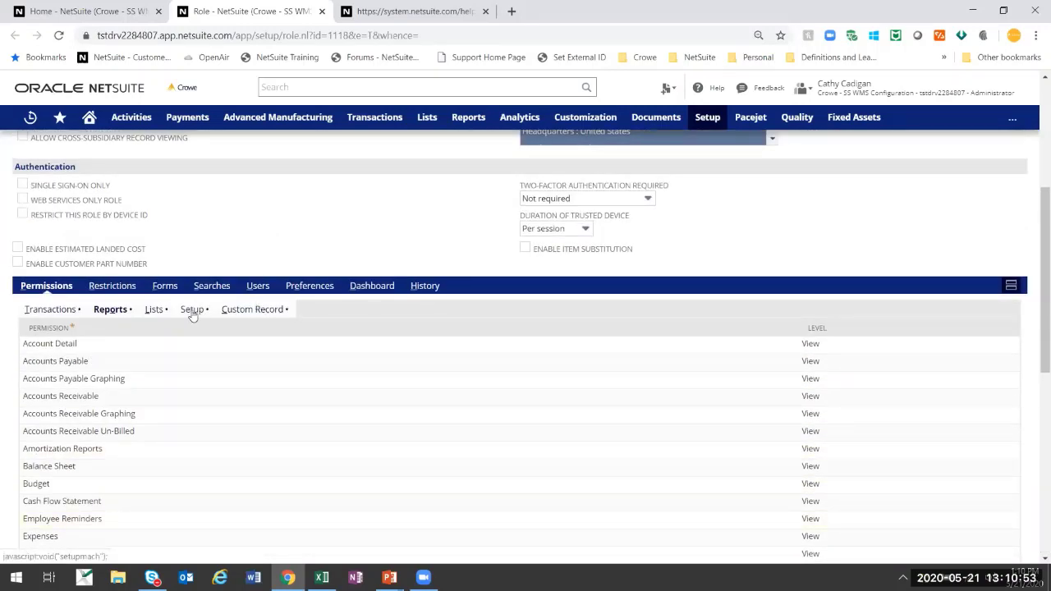
left_click(192, 310)
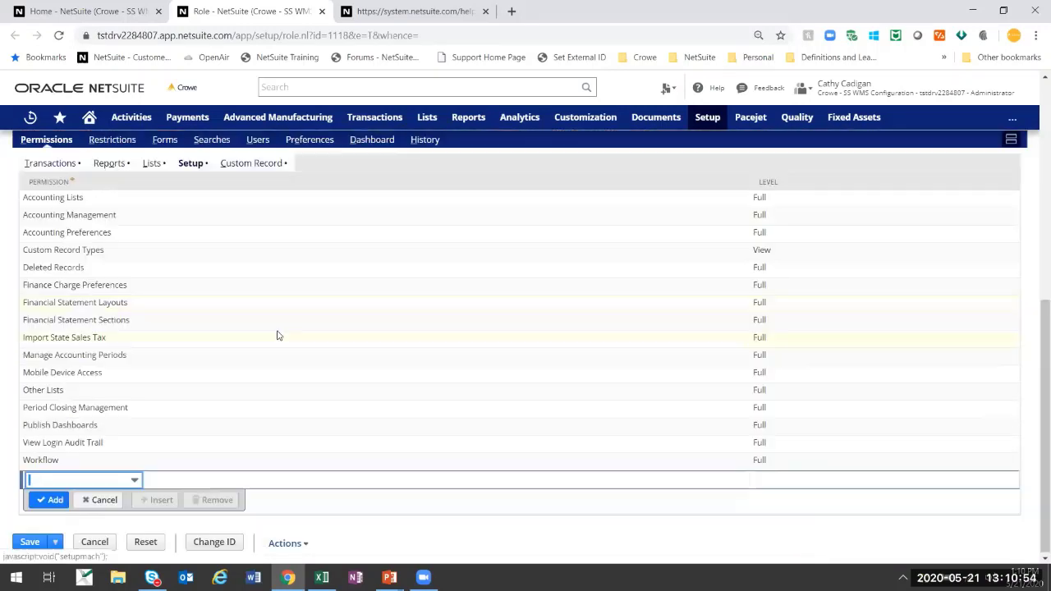
left_click(115, 481)
type("an")
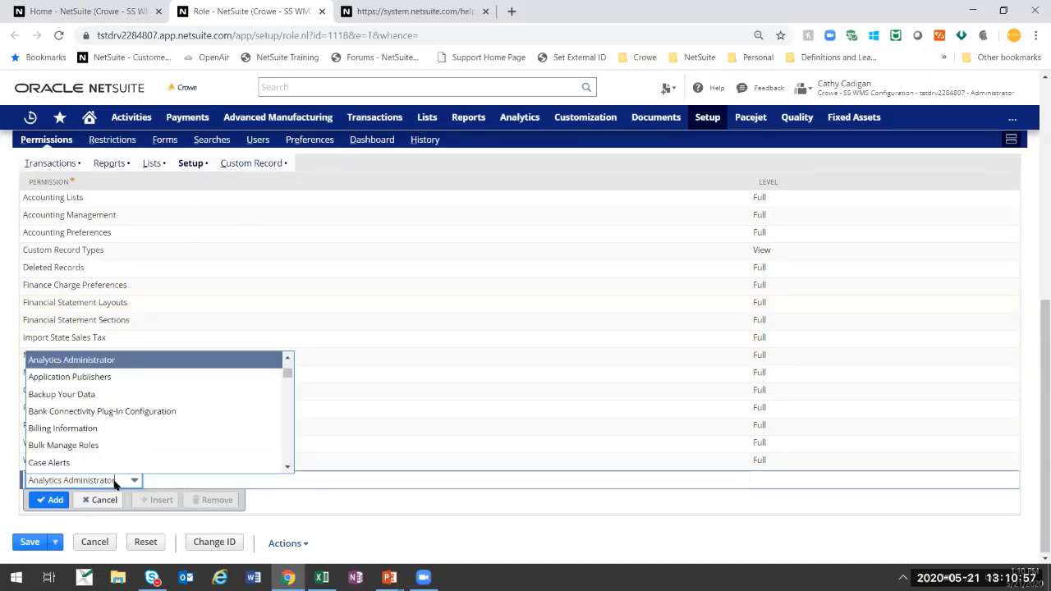
left_click(134, 367)
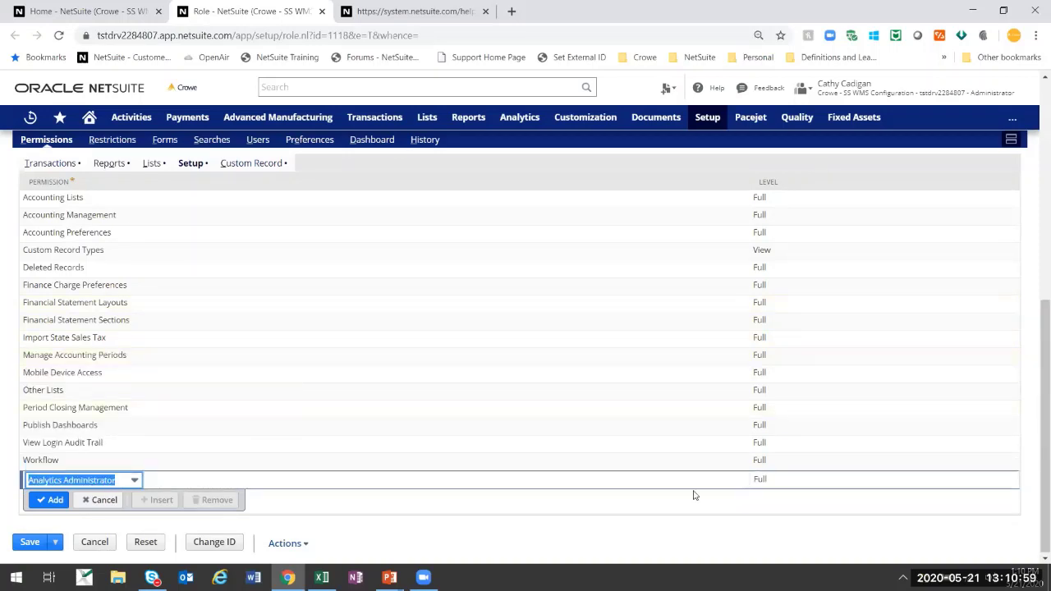
left_click(769, 483)
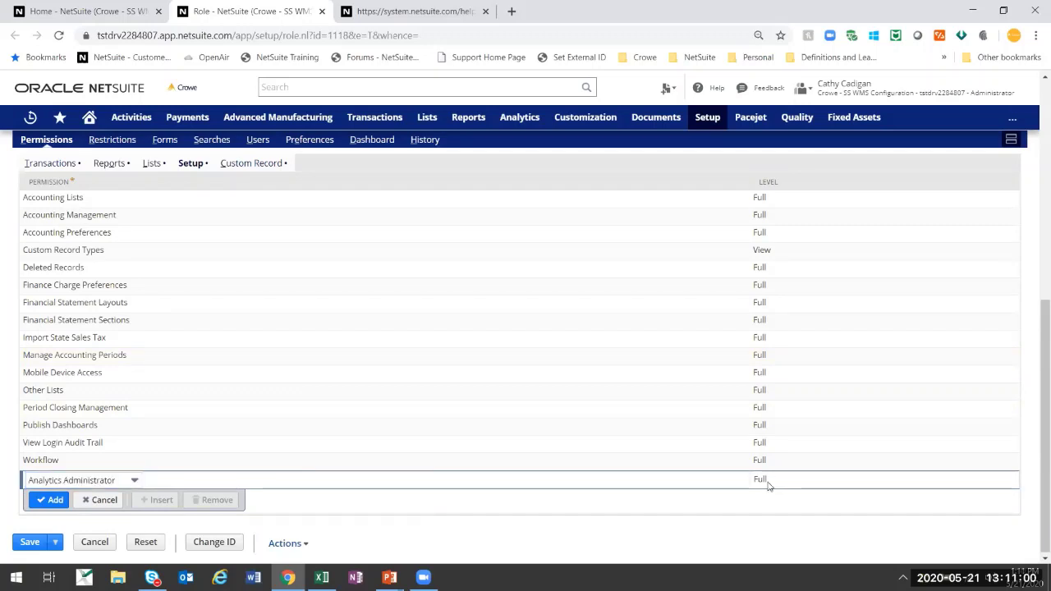
left_click(652, 484)
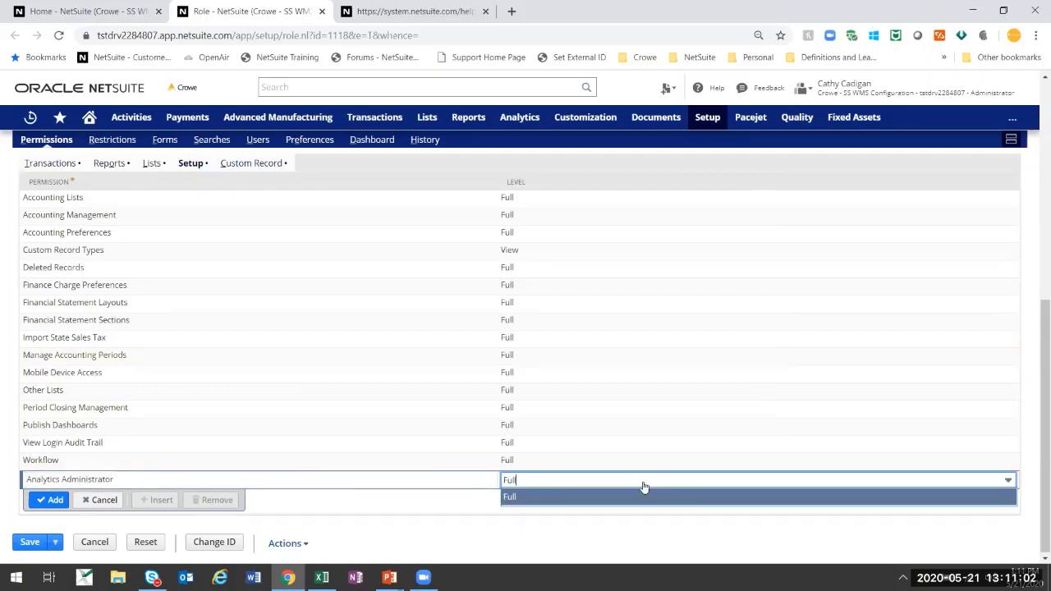
left_click(412, 498)
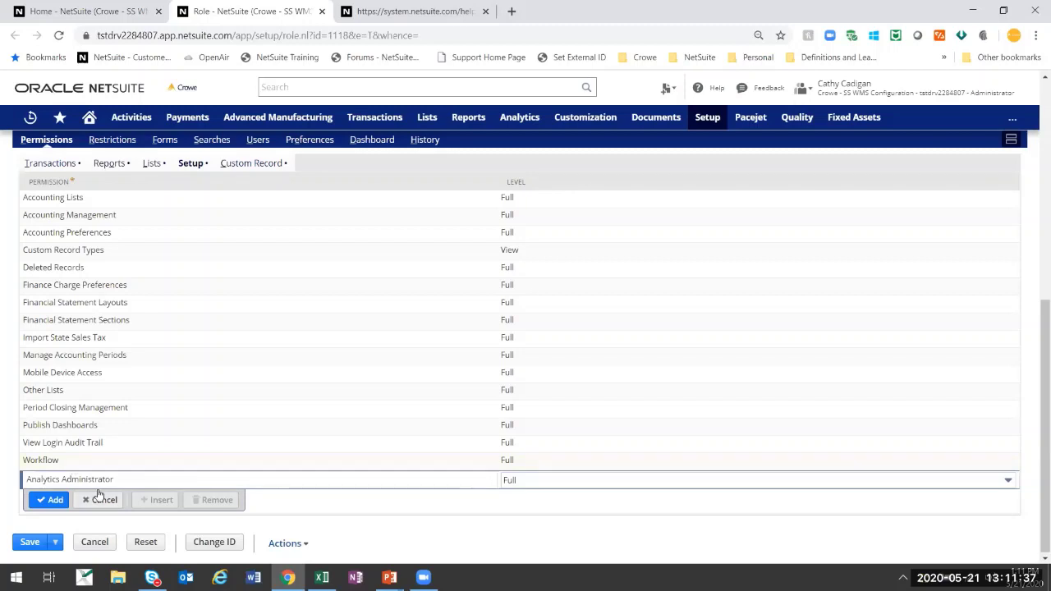
Leave the role unsaved, open the company's Enable Features analytics settings, and save them with SuiteAnalytics Workbook enabled
scroll(94, 499, "up", 5)
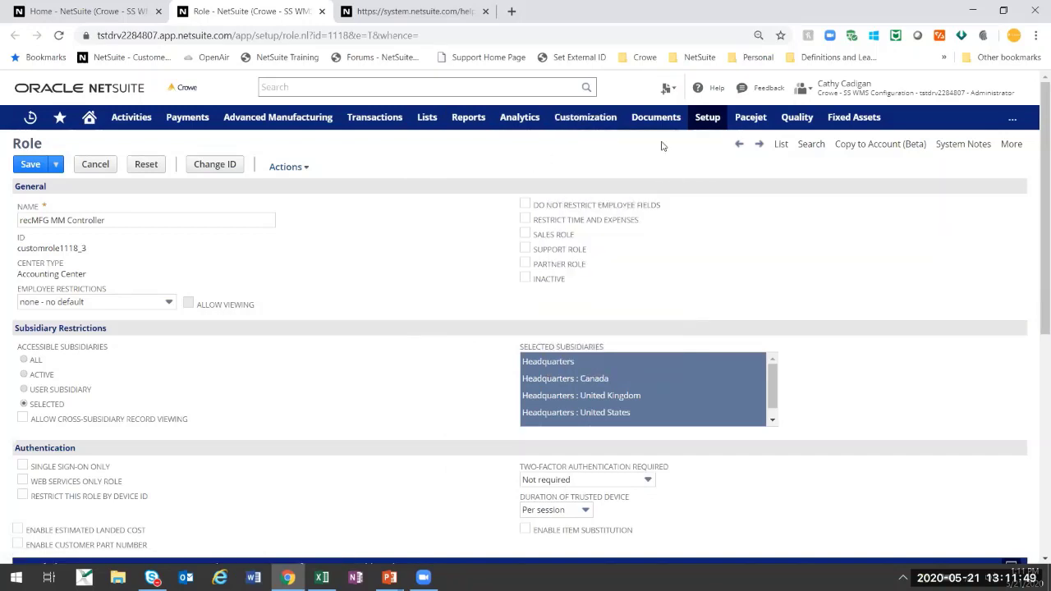
mouse_move(706, 118)
mouse_move(711, 166)
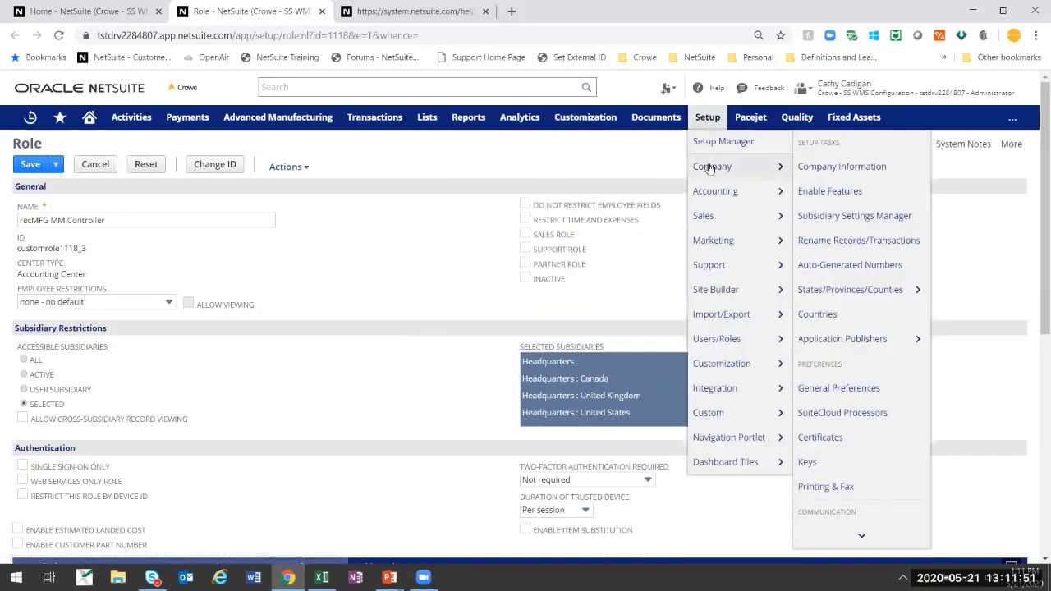
left_click(835, 202)
left_click(589, 110)
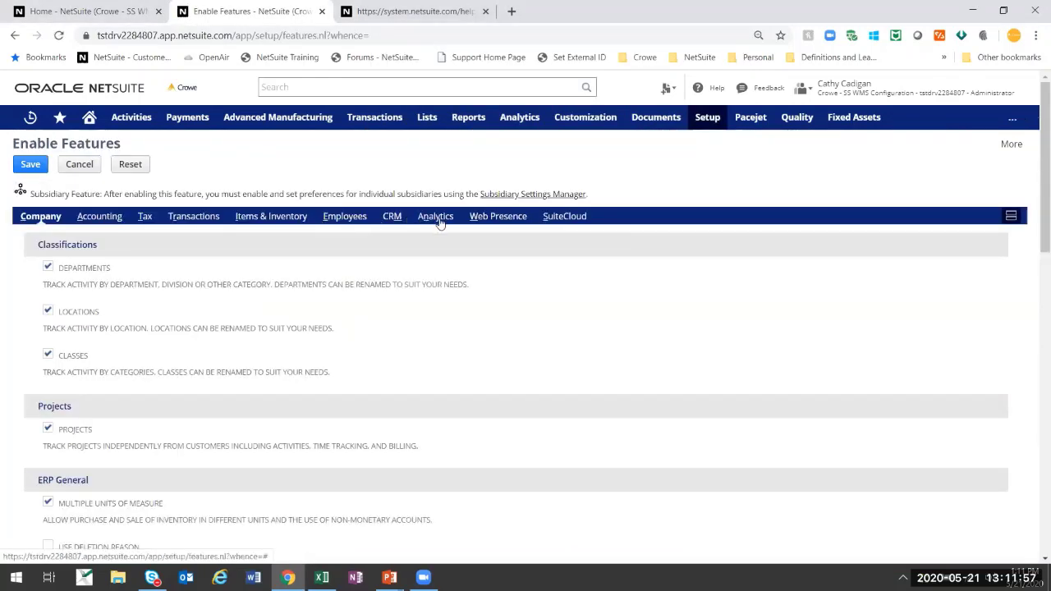
left_click(438, 218)
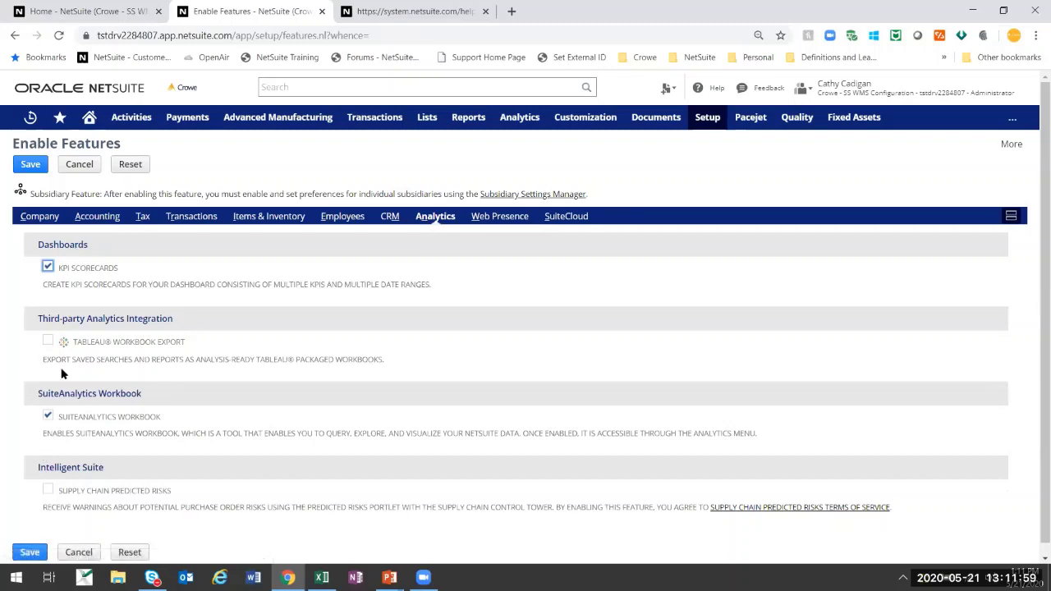
left_click(49, 418)
left_click(31, 164)
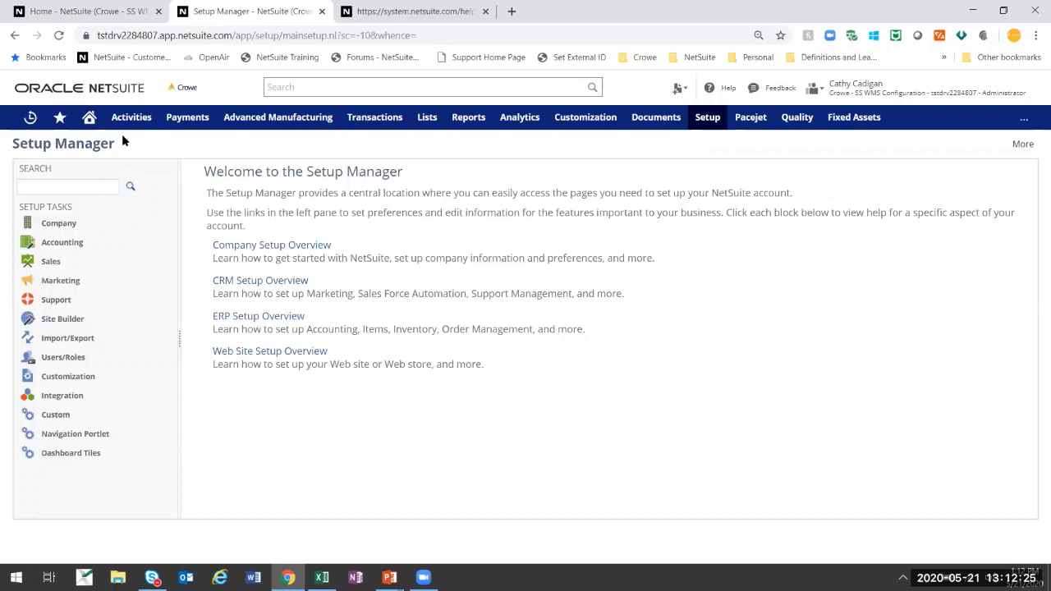
Review the localization and formatting settings, including the CSV delimiters, in the general user preferences and save the page
mouse_move(90, 120)
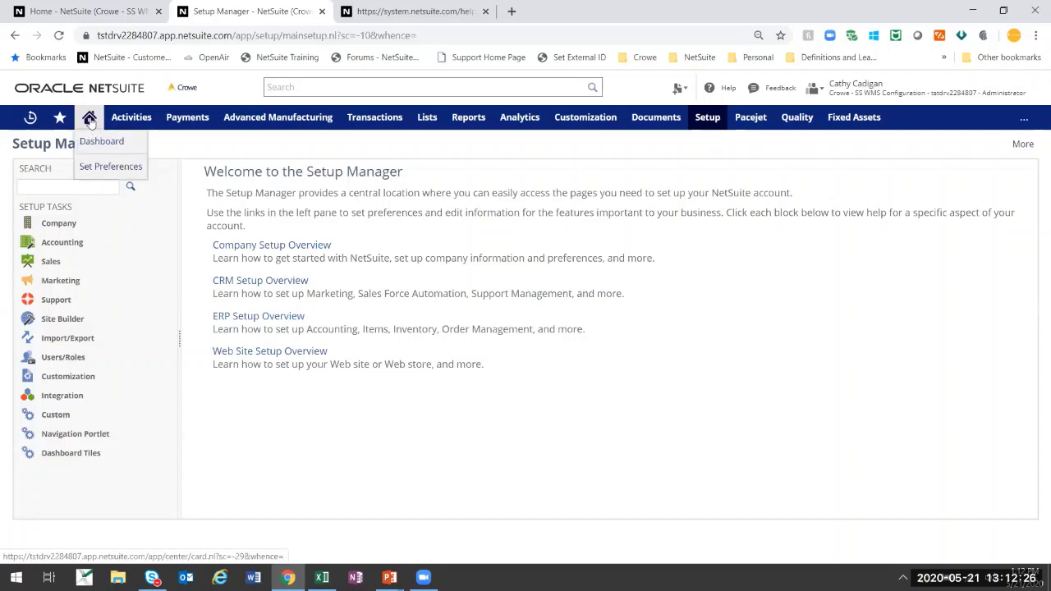
left_click(115, 168)
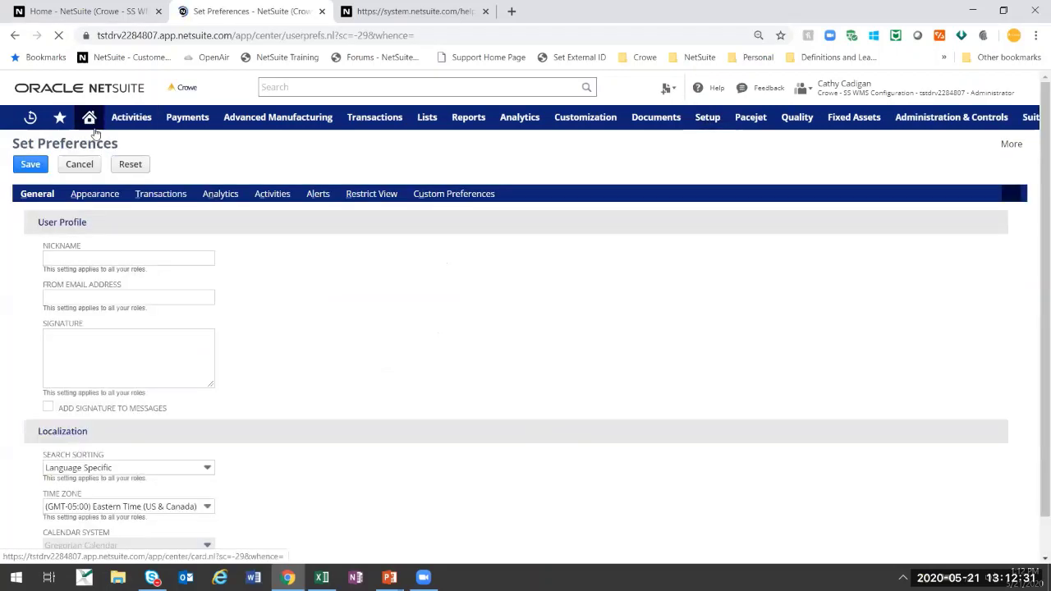
scroll(310, 271, "down", 2)
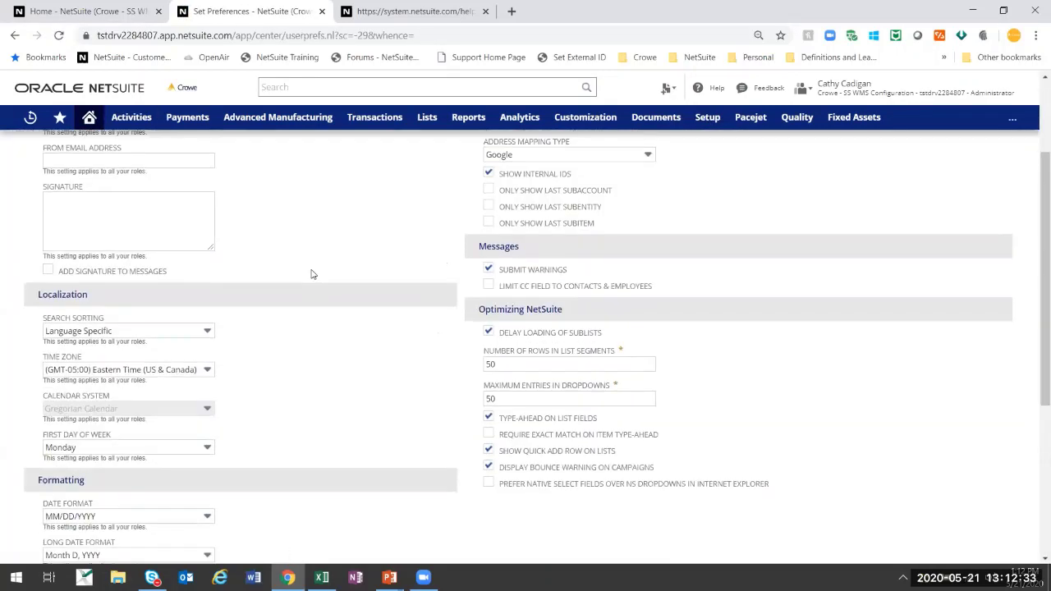
scroll(311, 275, "down", 1)
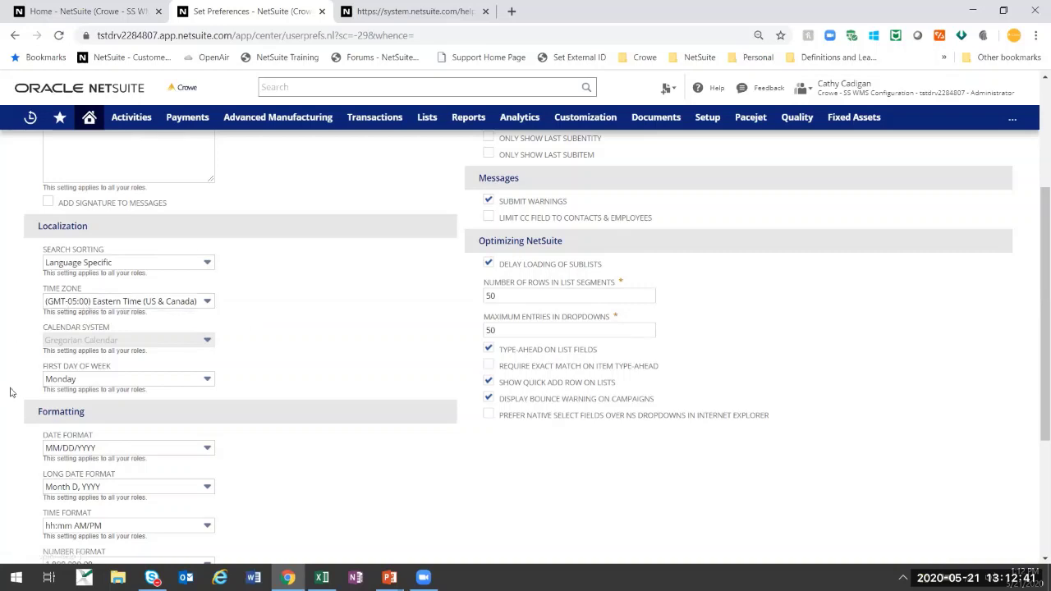
scroll(16, 390, "down", 2)
scroll(140, 460, "down", 1)
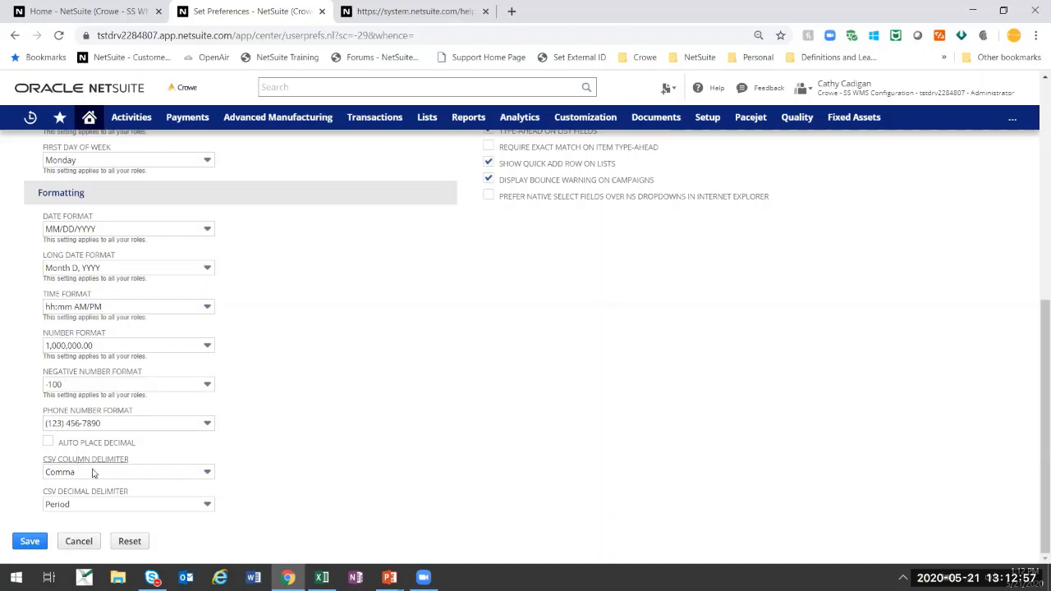
scroll(359, 375, "up", 3)
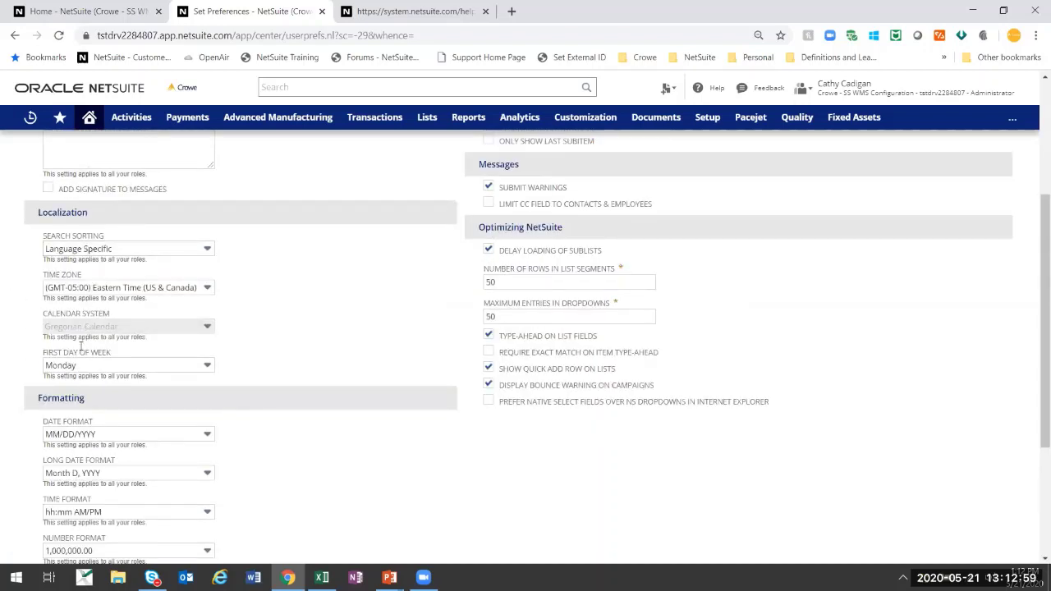
scroll(303, 334, "up", 3)
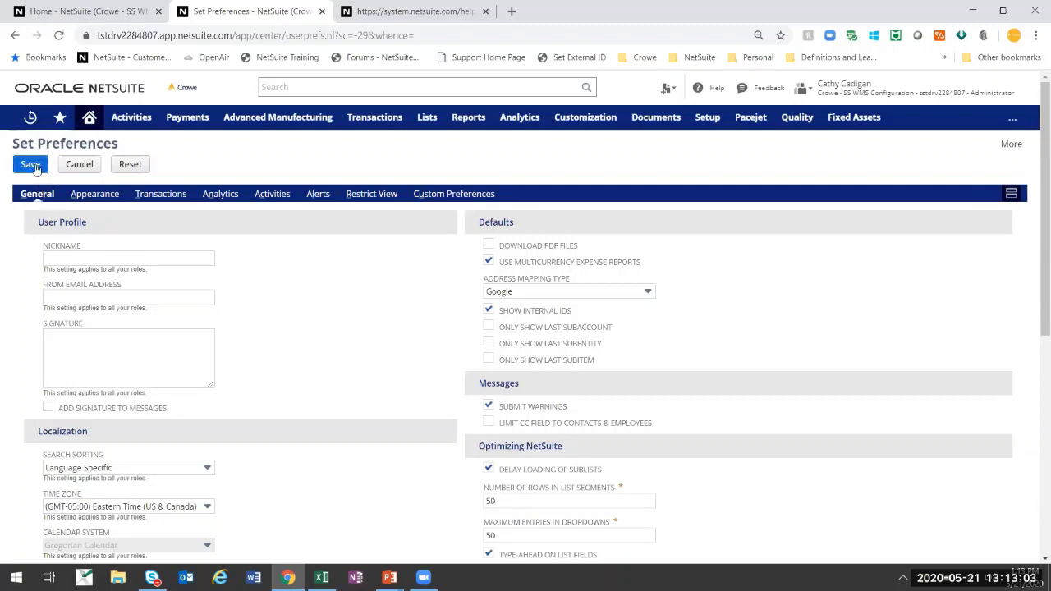
left_click(30, 165)
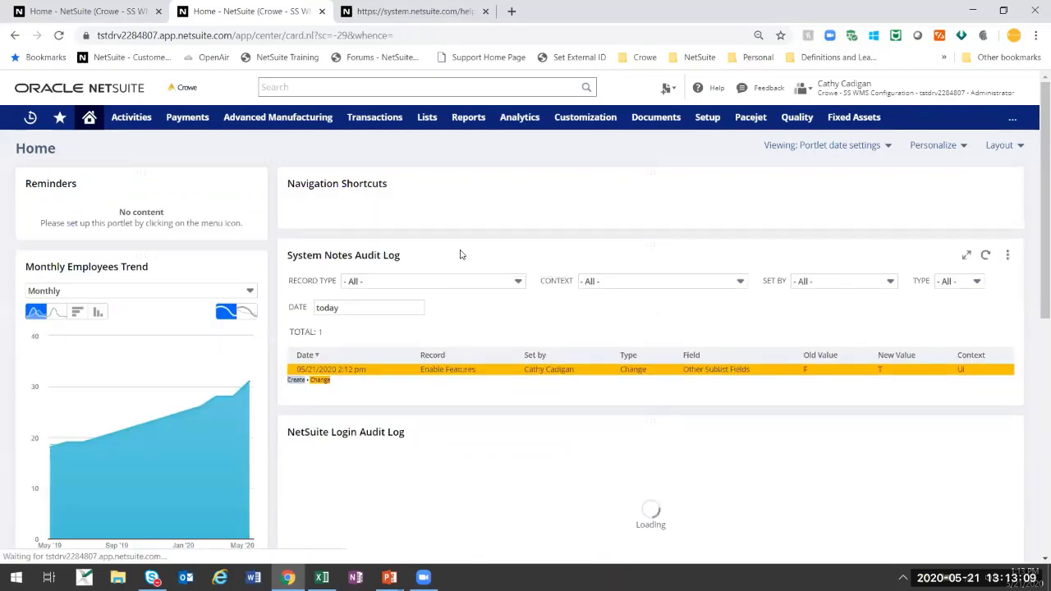
Open the Analytics home page, view its datasets, and return to the workbooks
left_click(472, 213)
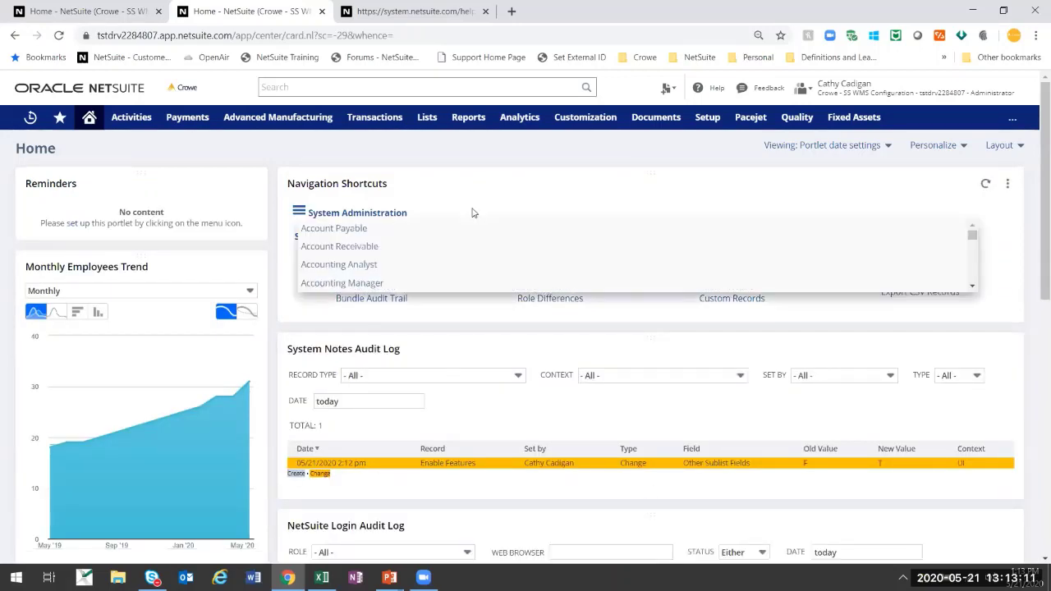
left_click(809, 203)
left_click(519, 117)
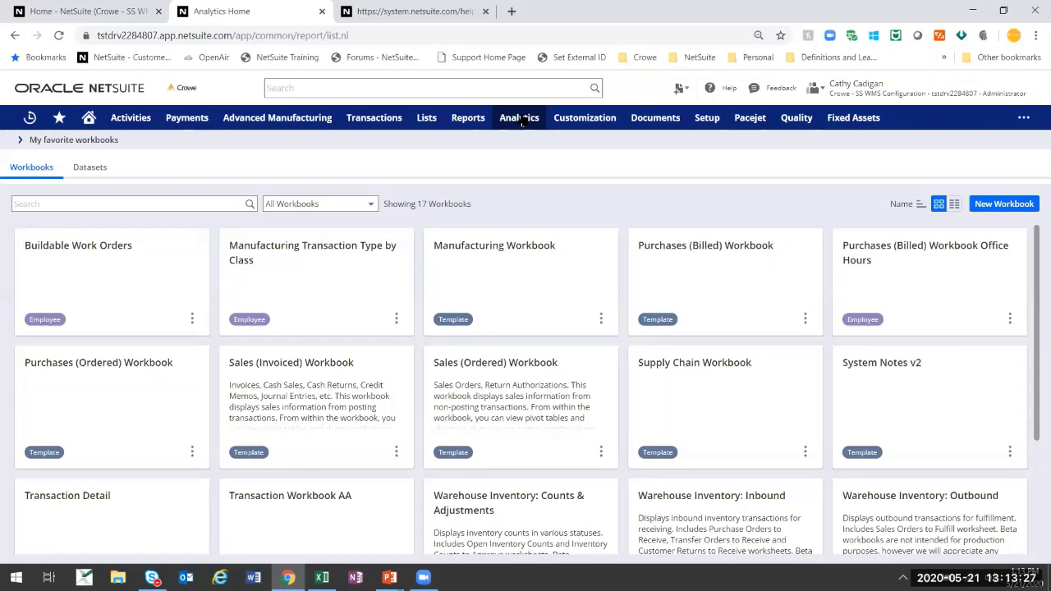
left_click(88, 169)
left_click(36, 173)
Filter the workbook list first by My Workbooks and finally by Shared with me
left_click(325, 210)
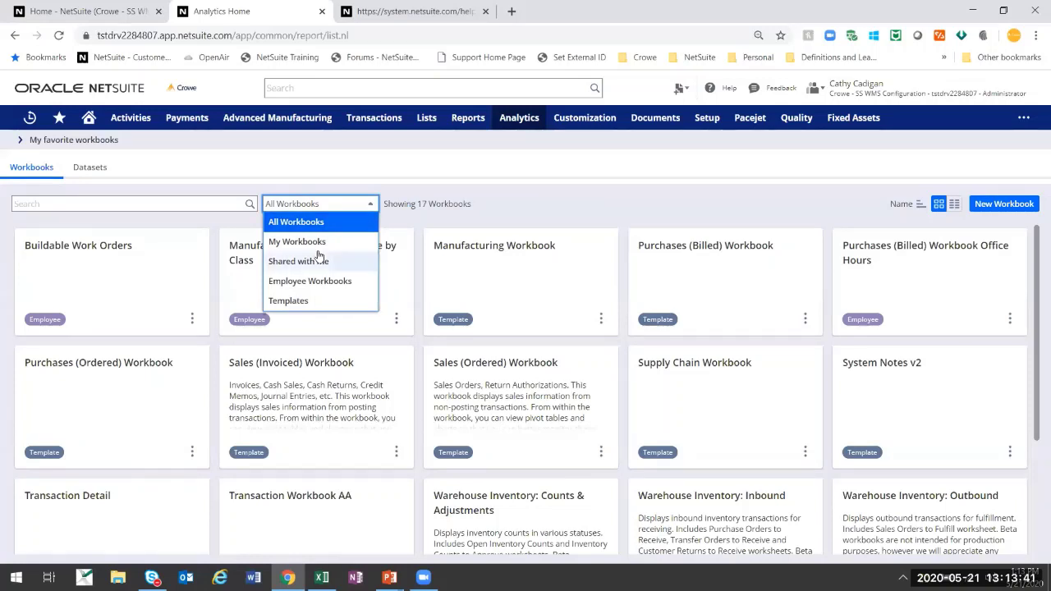
left_click(315, 243)
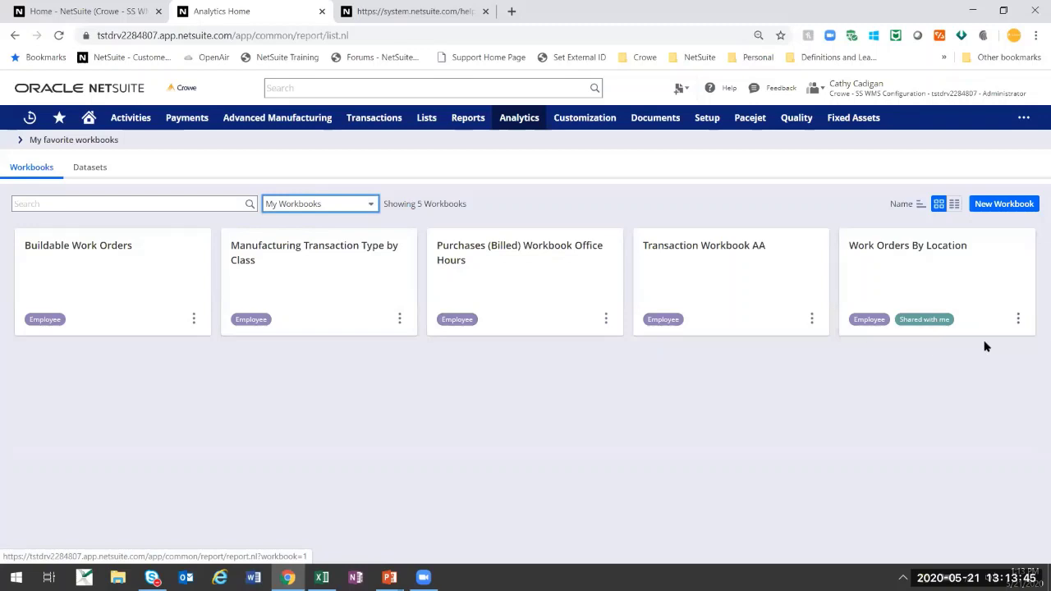
left_click(335, 204)
left_click(308, 261)
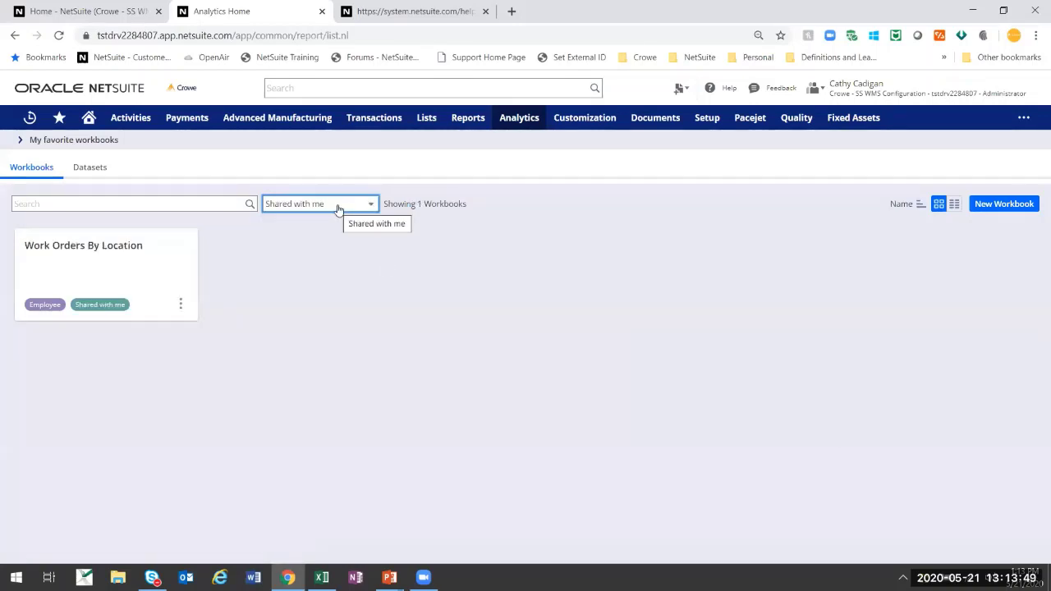
Filter the workbook list by Employee Workbooks, switch the filter to Templates, and browse the template workbooks
left_click(337, 209)
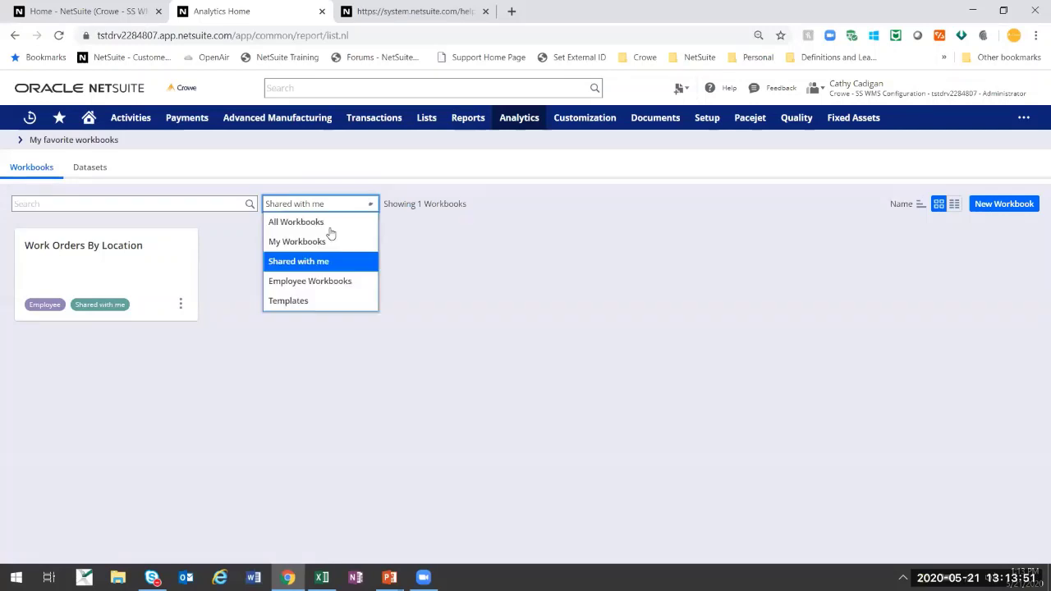
left_click(323, 279)
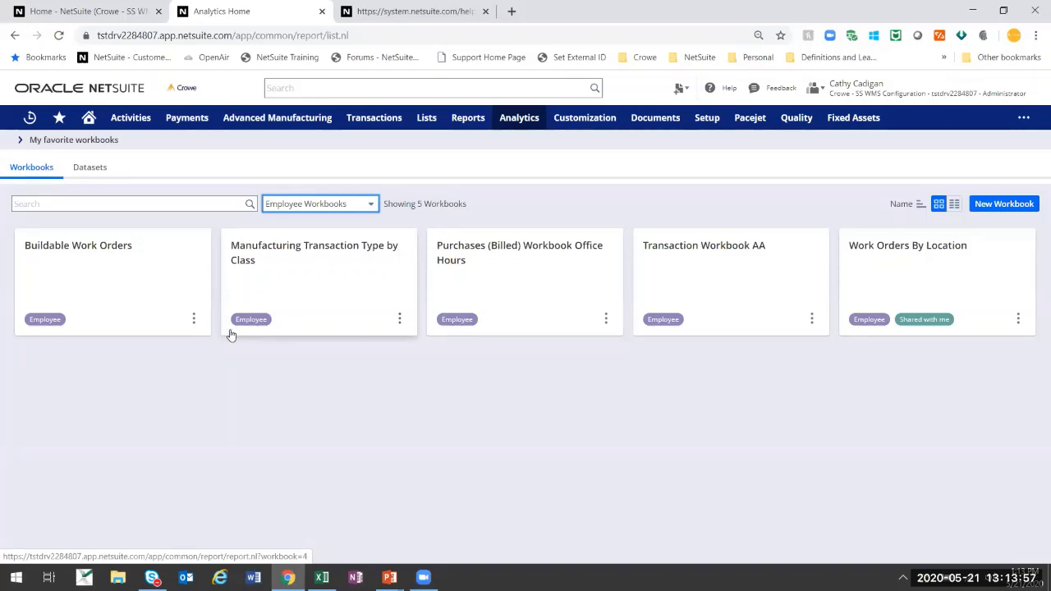
left_click(303, 211)
left_click(291, 301)
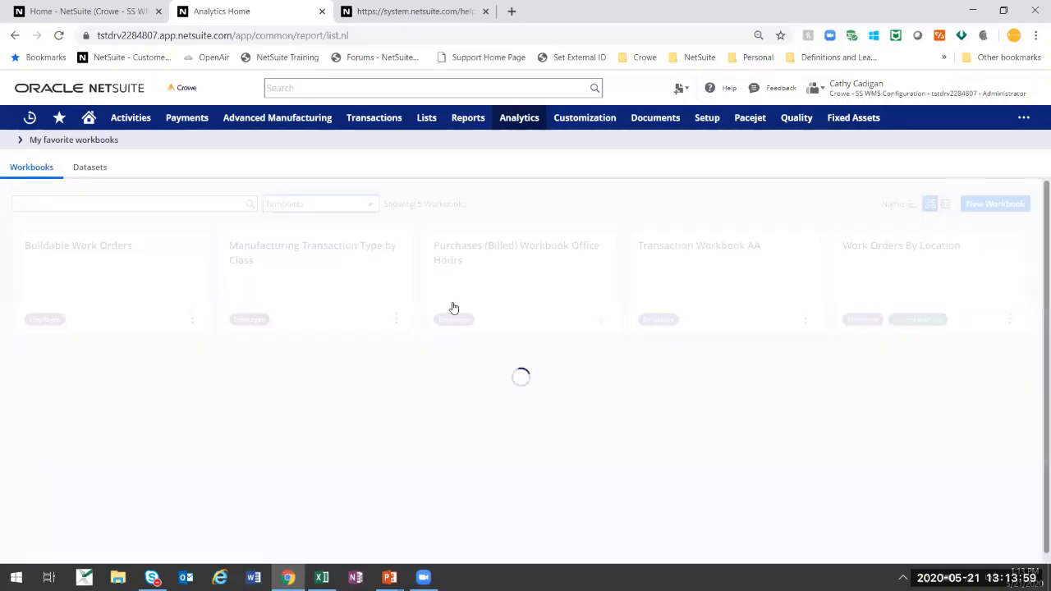
scroll(540, 418, "down", 1)
scroll(576, 453, "up", 1)
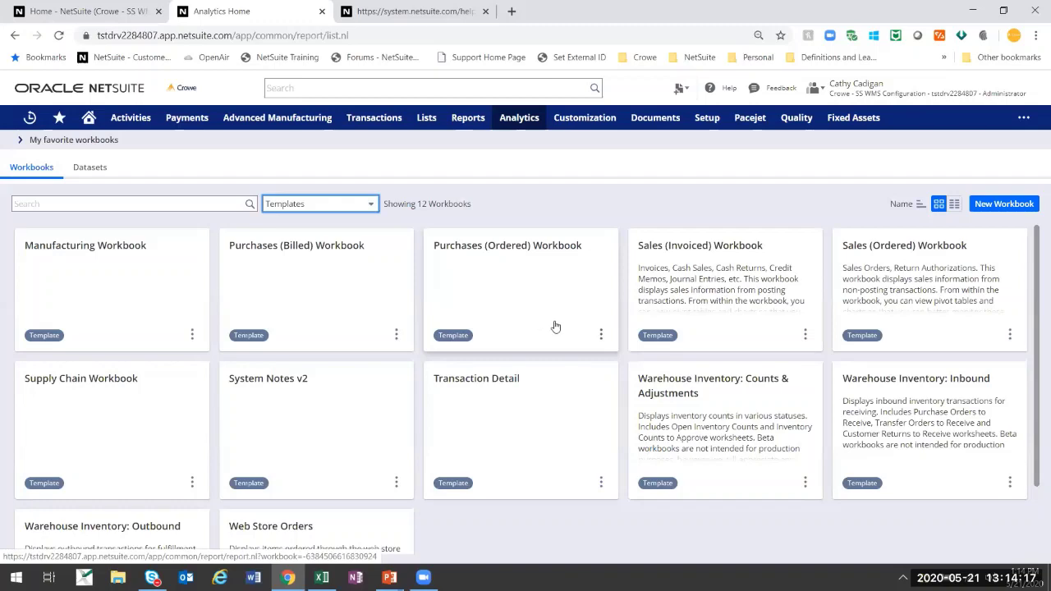
scroll(463, 411, "down", 1)
scroll(464, 413, "up", 1)
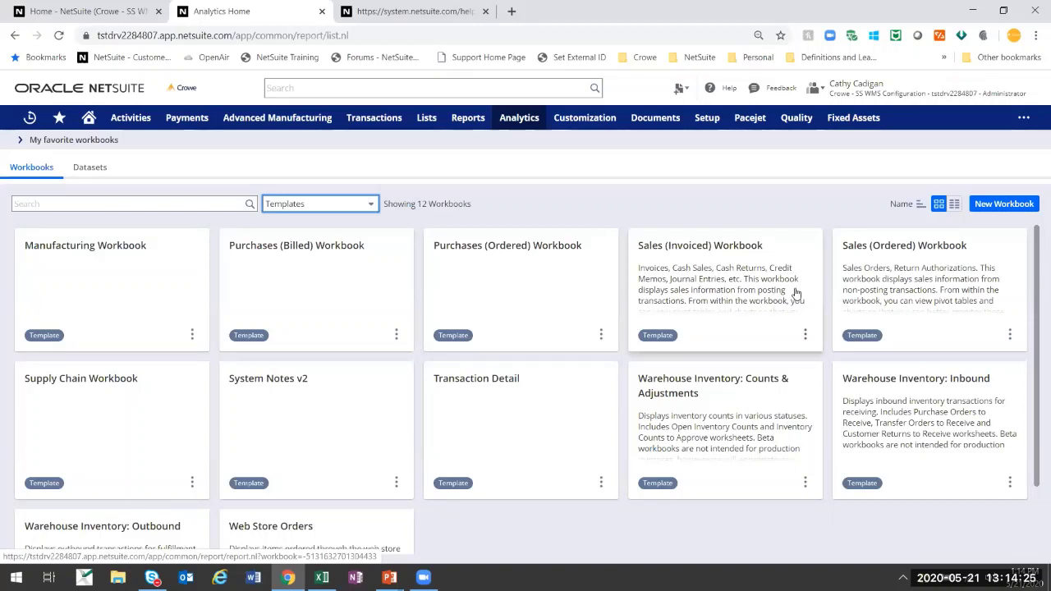
Show the datasets list, filter it by Templates, and review the other filter choices without changing the selection
left_click(97, 170)
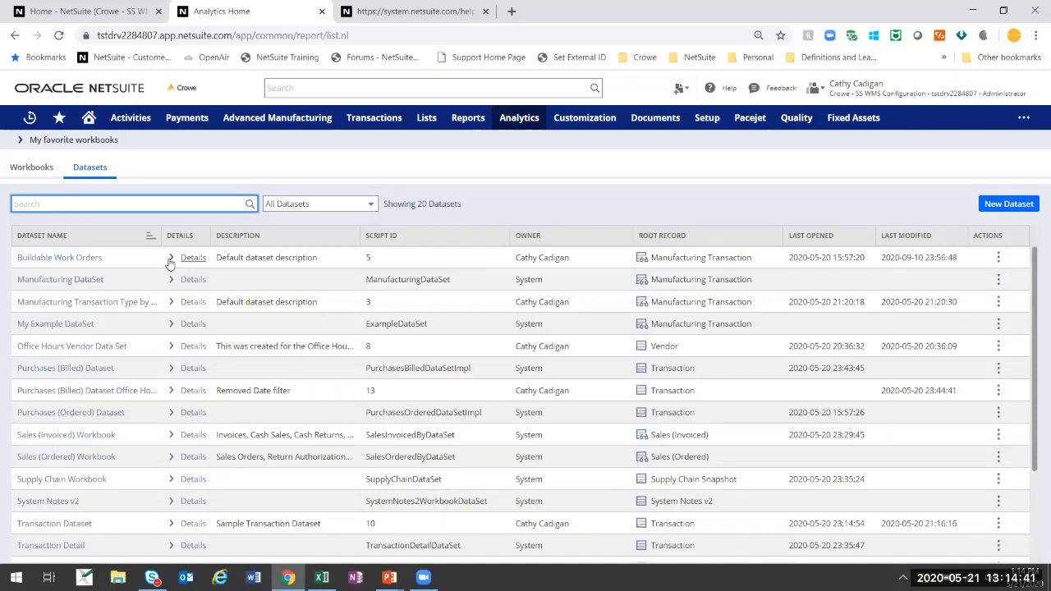
left_click(373, 206)
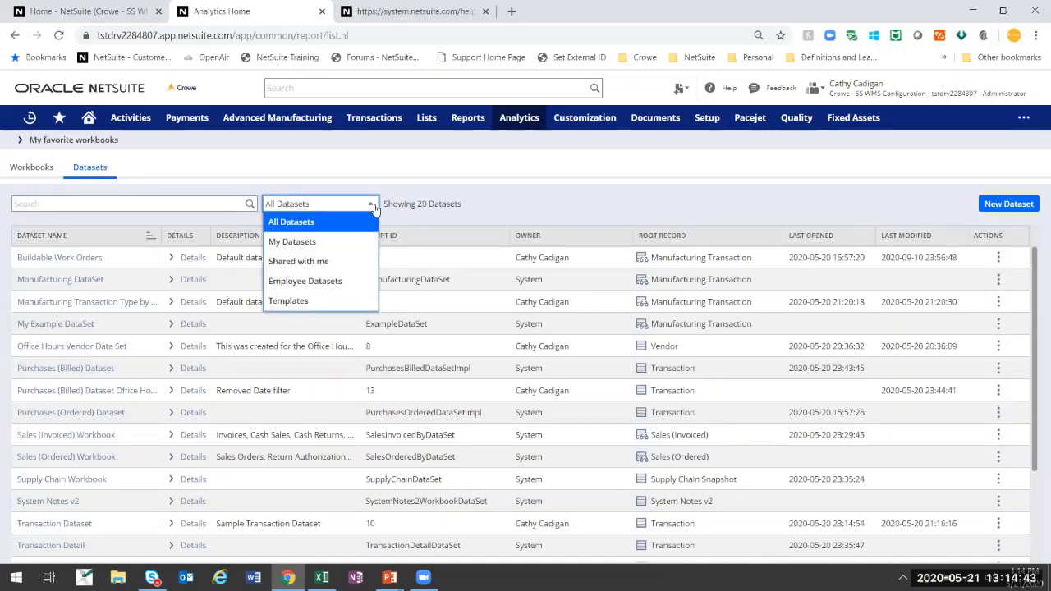
left_click(309, 302)
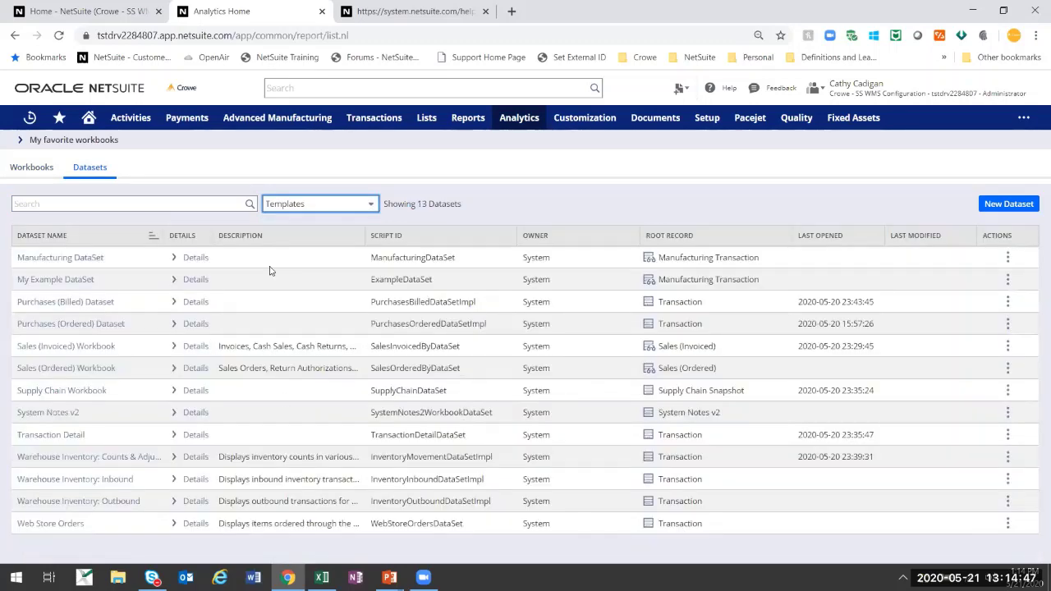
left_click(321, 205)
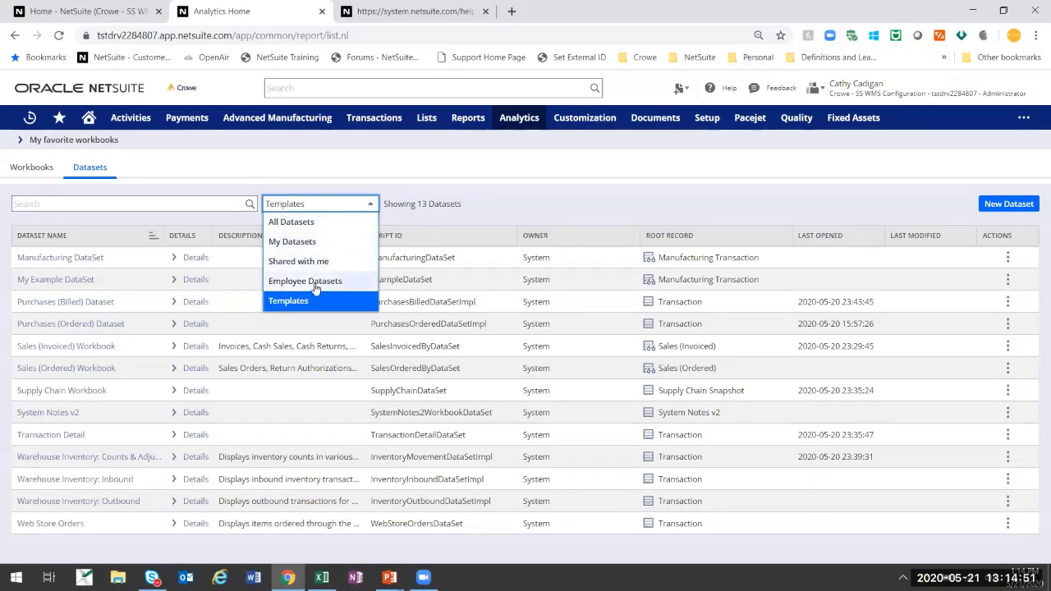
left_click(329, 210)
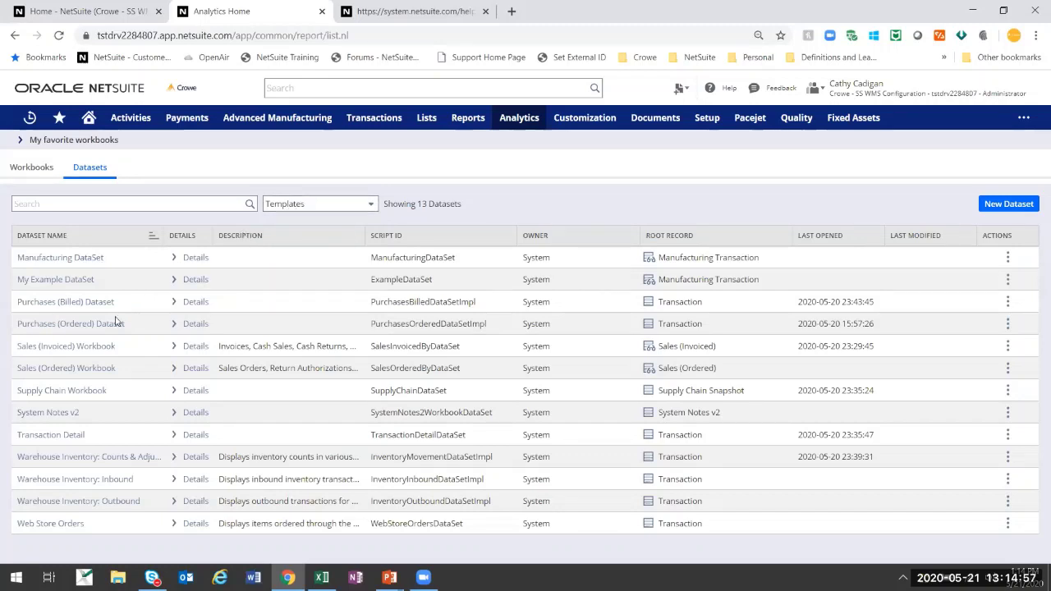
Open the Transaction Detail template dataset and review the columns in its results grid
left_click(66, 439)
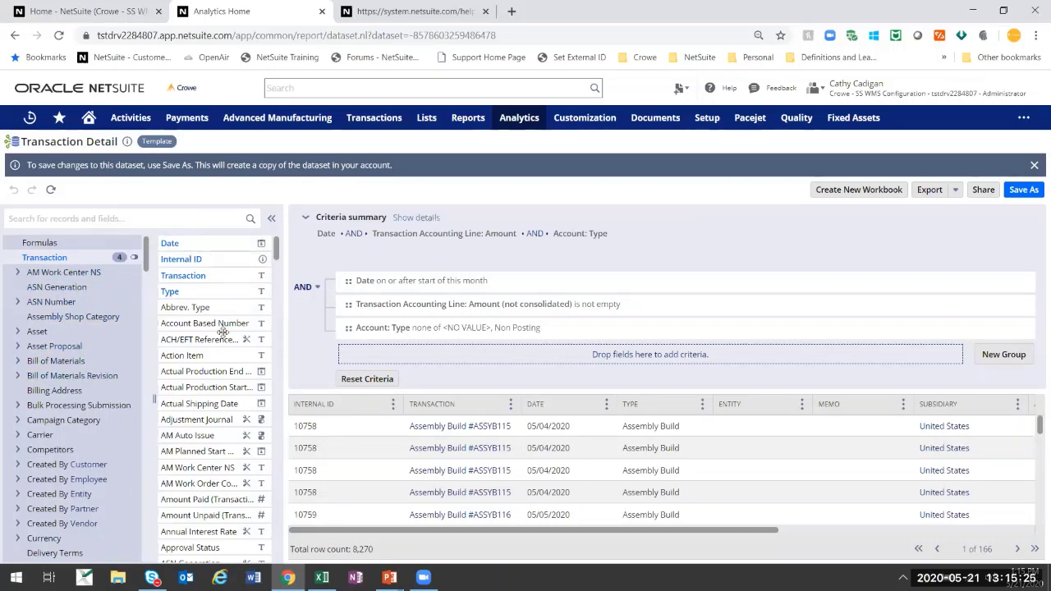
left_click_drag(476, 533, 806, 539)
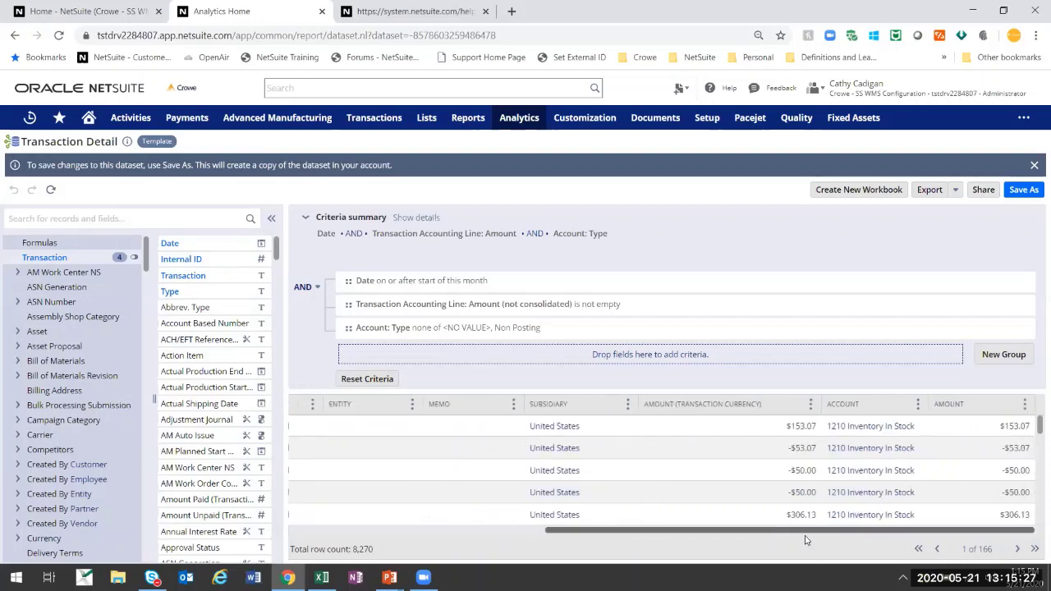
left_click(487, 533)
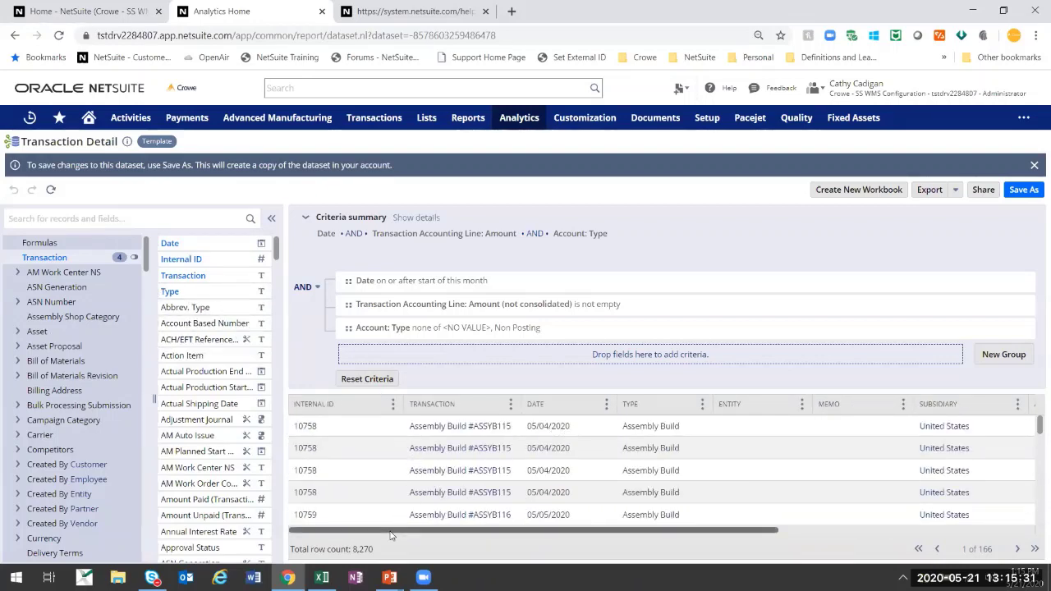
left_click_drag(388, 534, 454, 537)
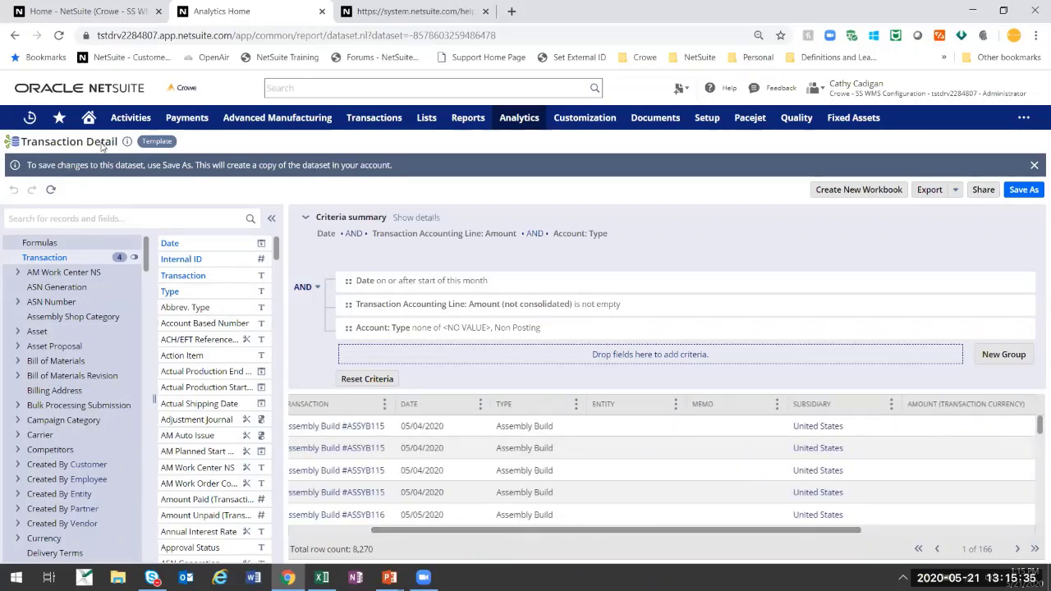
left_click_drag(528, 530, 464, 530)
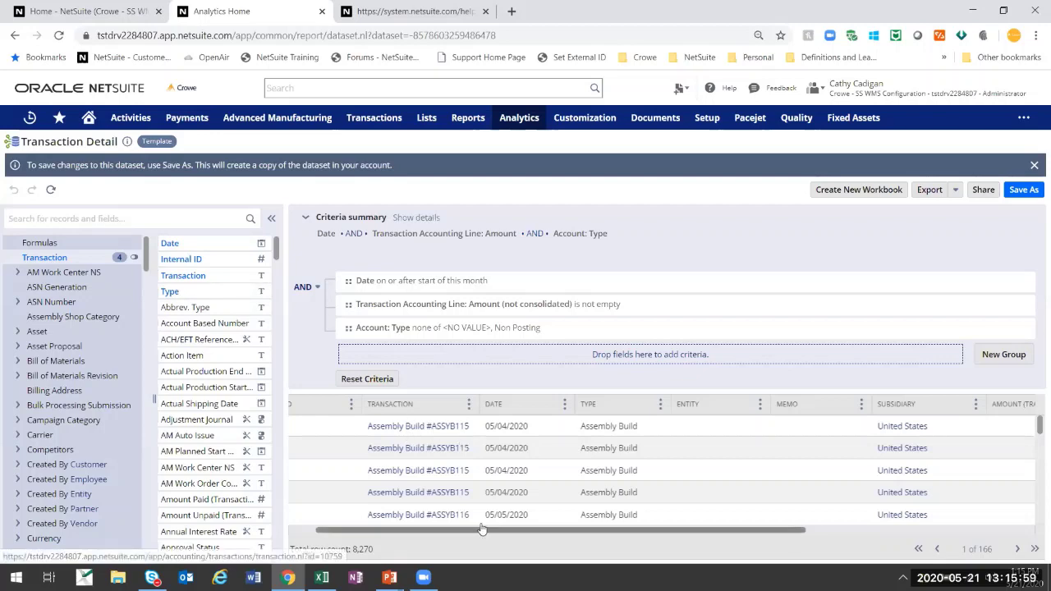
Add the Transaction record's Approval Status field as the last column of the dataset's results grid
left_click_drag(511, 532, 744, 549)
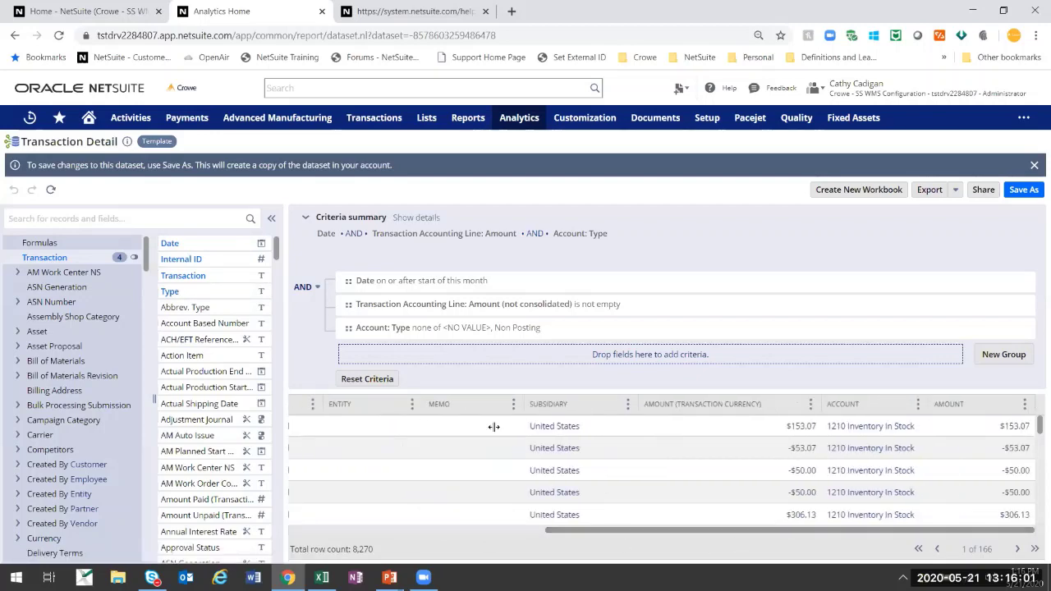
scroll(216, 356, "down", 4)
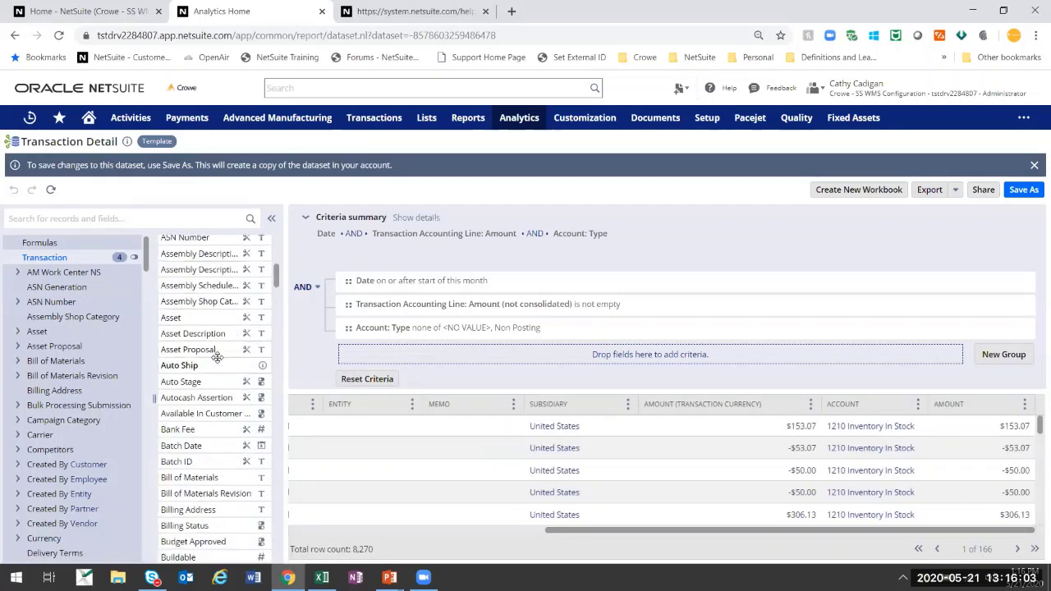
scroll(201, 353, "up", 2)
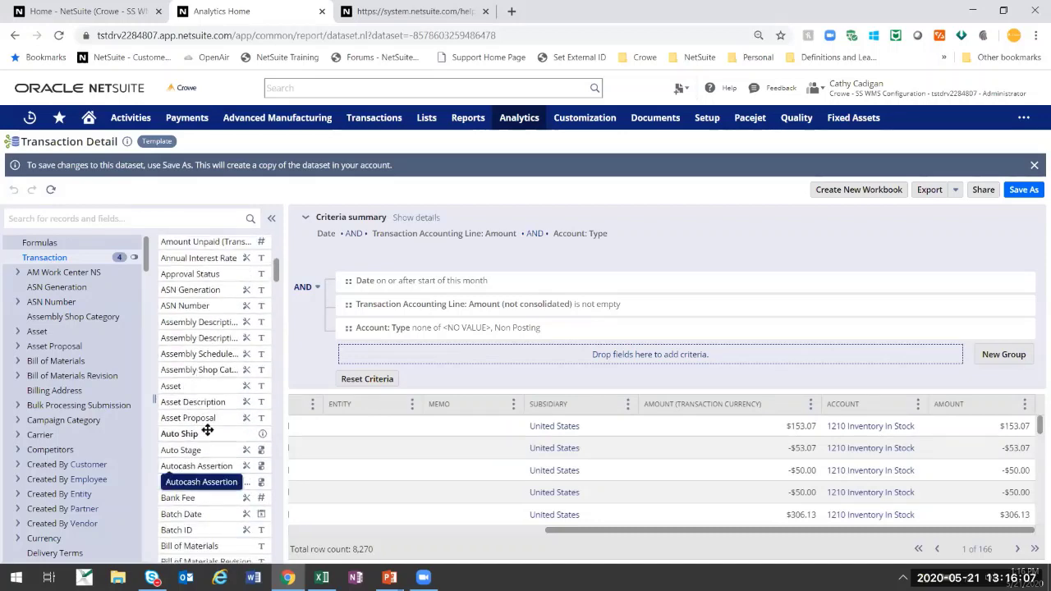
scroll(207, 429, "up", 2)
left_click_drag(210, 343, 186, 344)
scroll(261, 368, "up", 3)
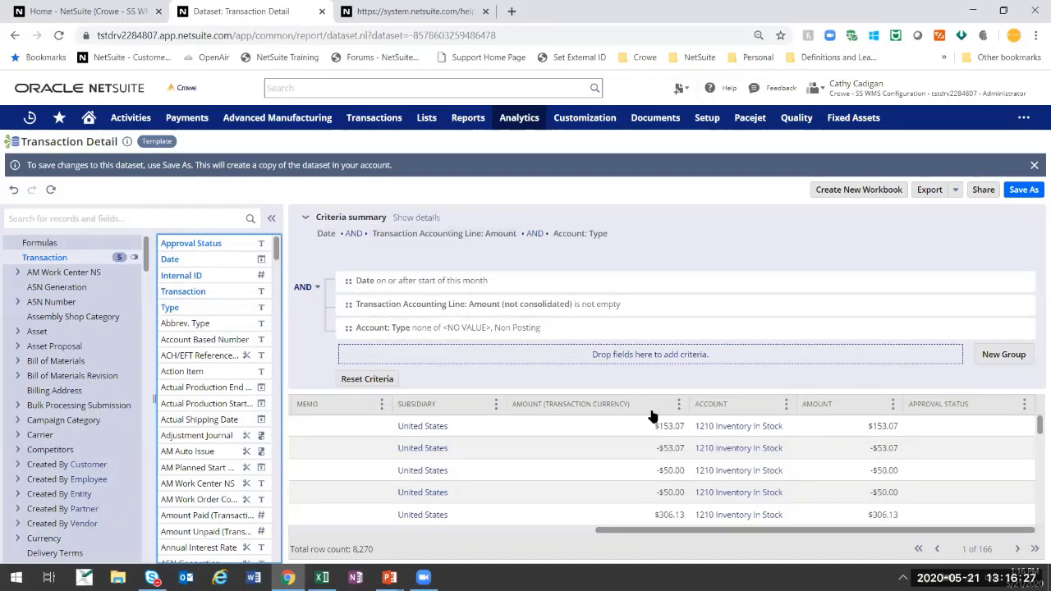
Examine the Approval Status column's options without applying any, and look across the results grid back to the first column
left_click(1024, 404)
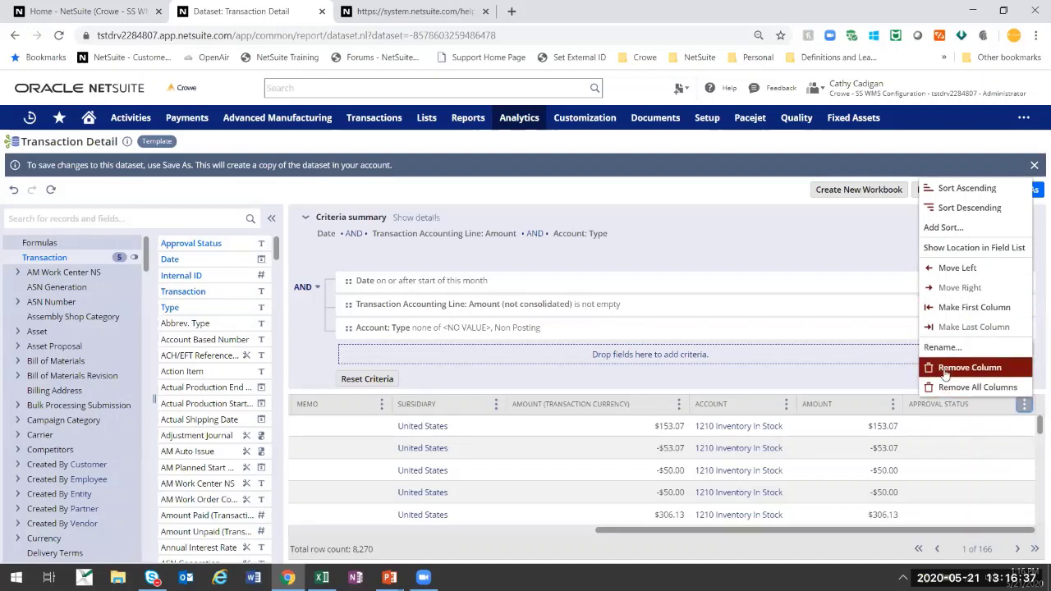
left_click(717, 391)
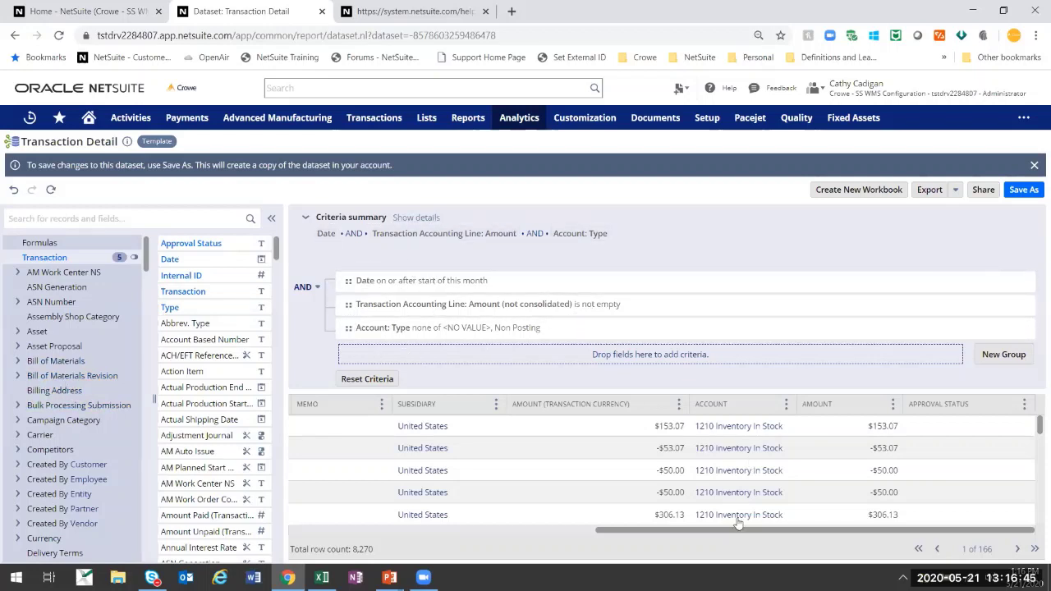
left_click_drag(756, 531, 632, 541)
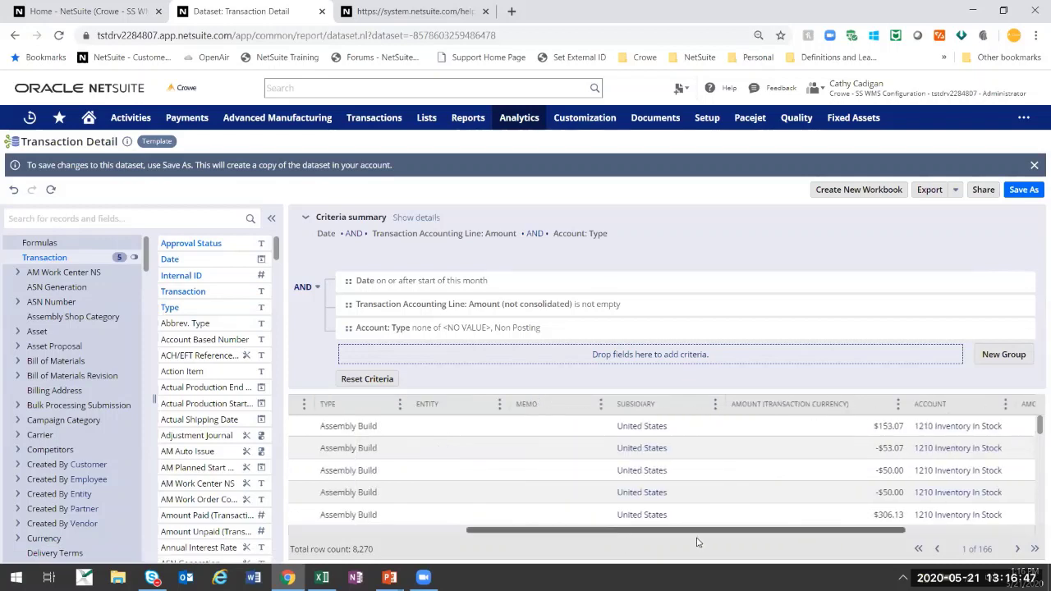
left_click_drag(698, 542, 1033, 579)
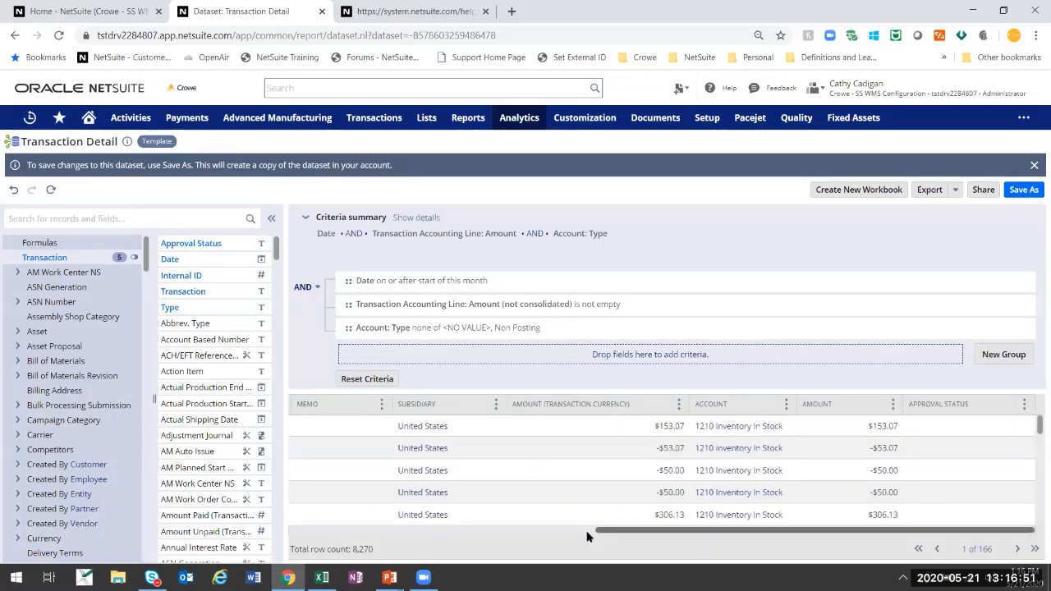
left_click_drag(591, 534, 333, 534)
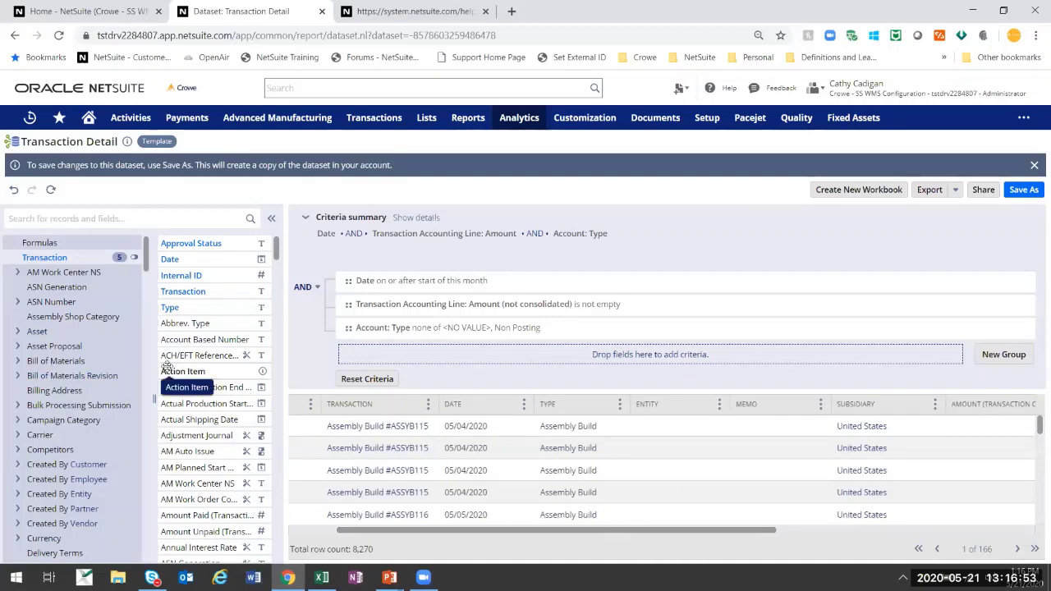
left_click_drag(522, 533, 447, 538)
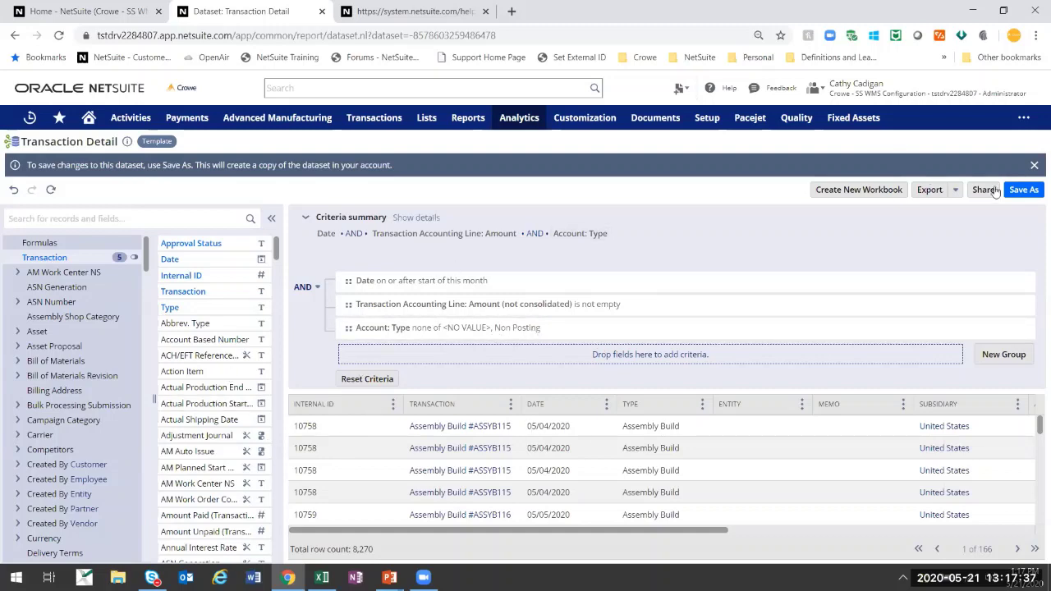
Save a copy of the dataset as "Transaction Detail - Sample" with the description "Internal Id, Type, Filterd by XX and YY"
left_click(1023, 191)
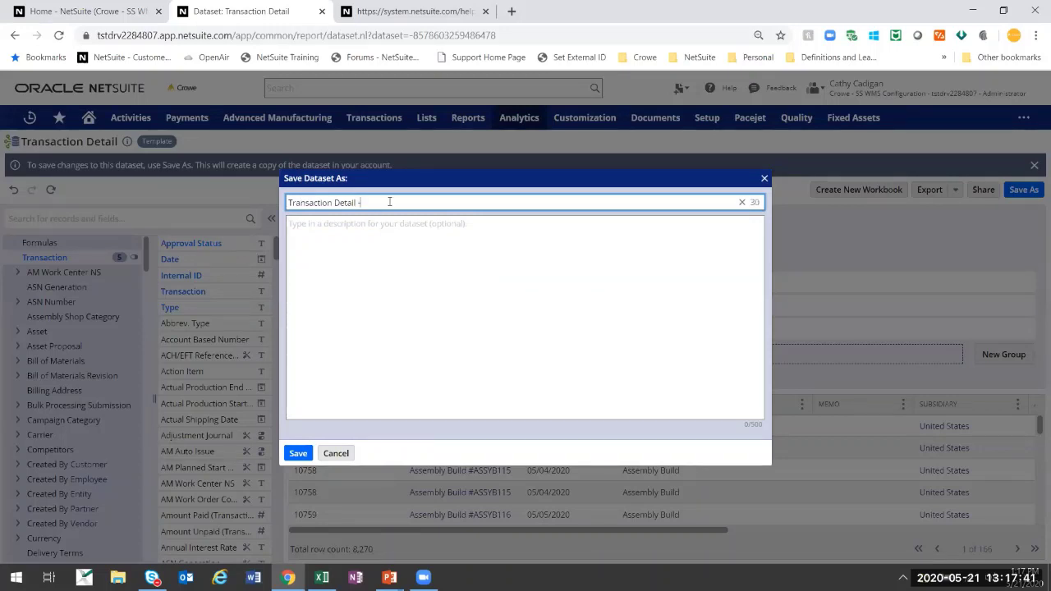
type("- Sample")
key("Tab")
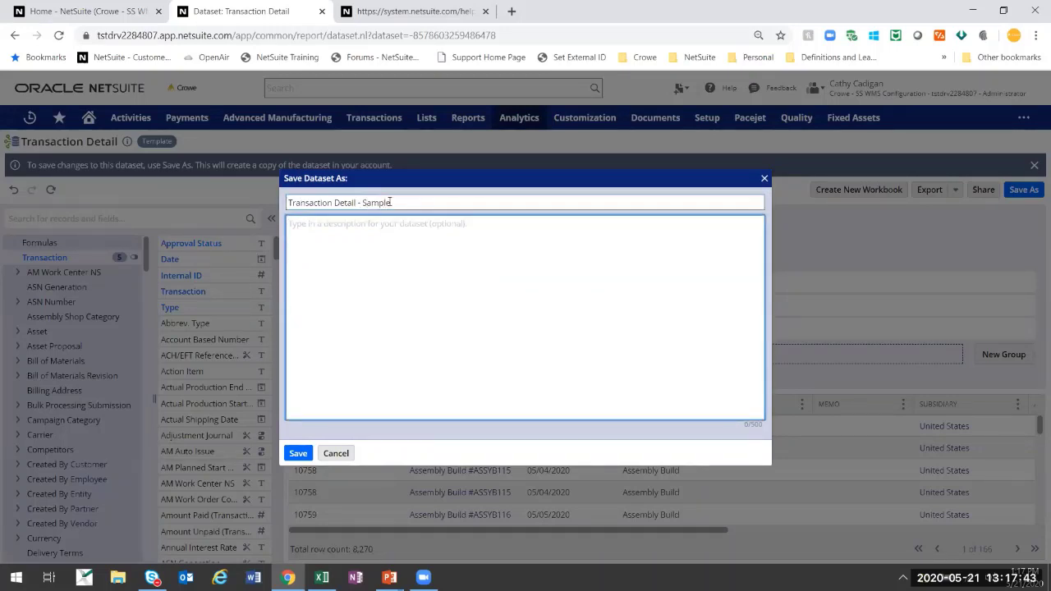
left_click_drag(423, 180, 574, 218)
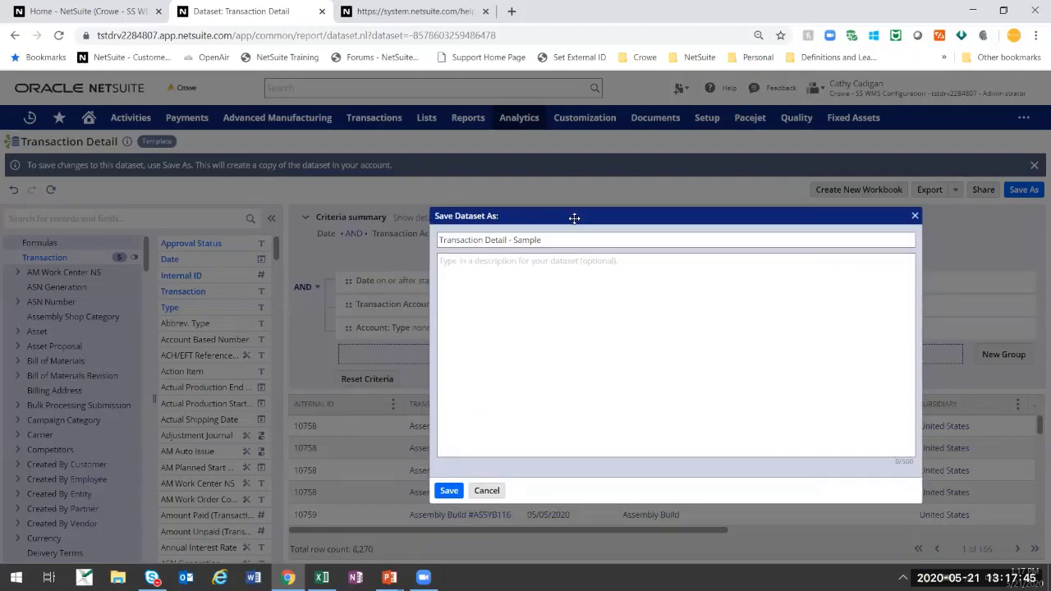
left_click(540, 279)
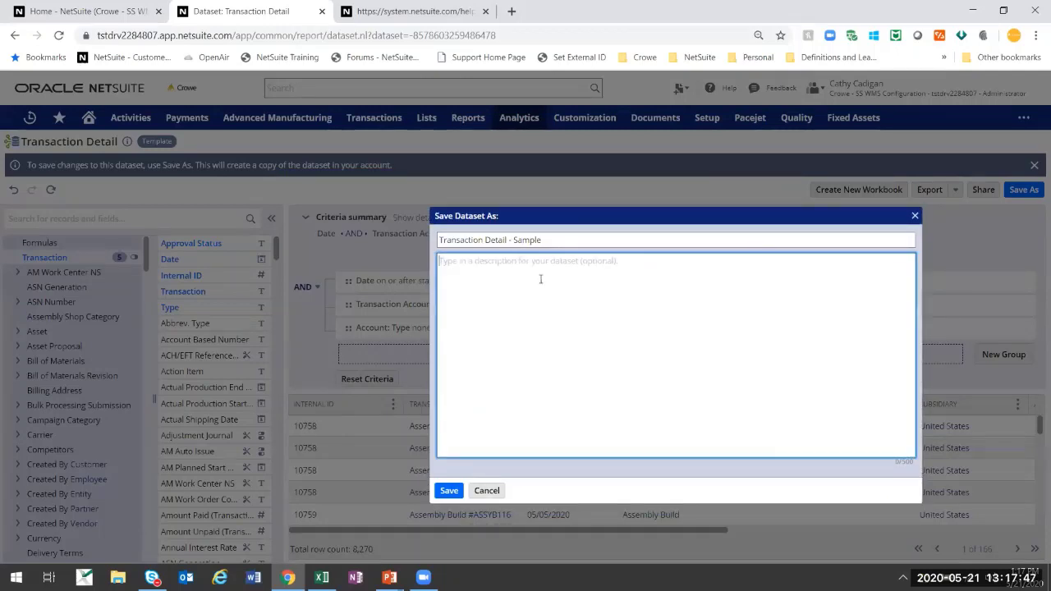
type("Internal Id")
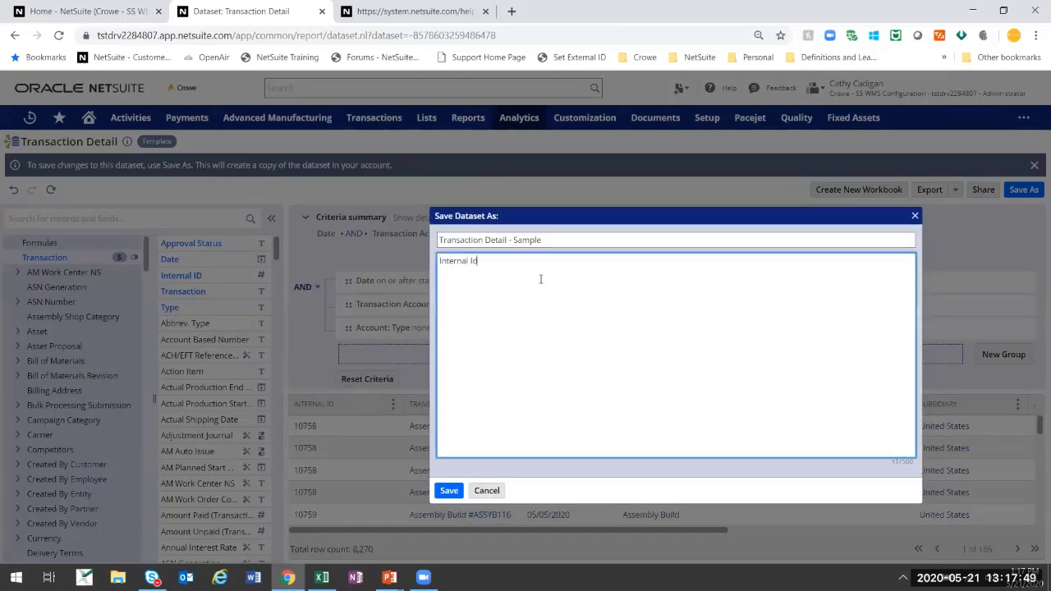
type(", Type, ")
type("Filterd")
type(" by XX and YY")
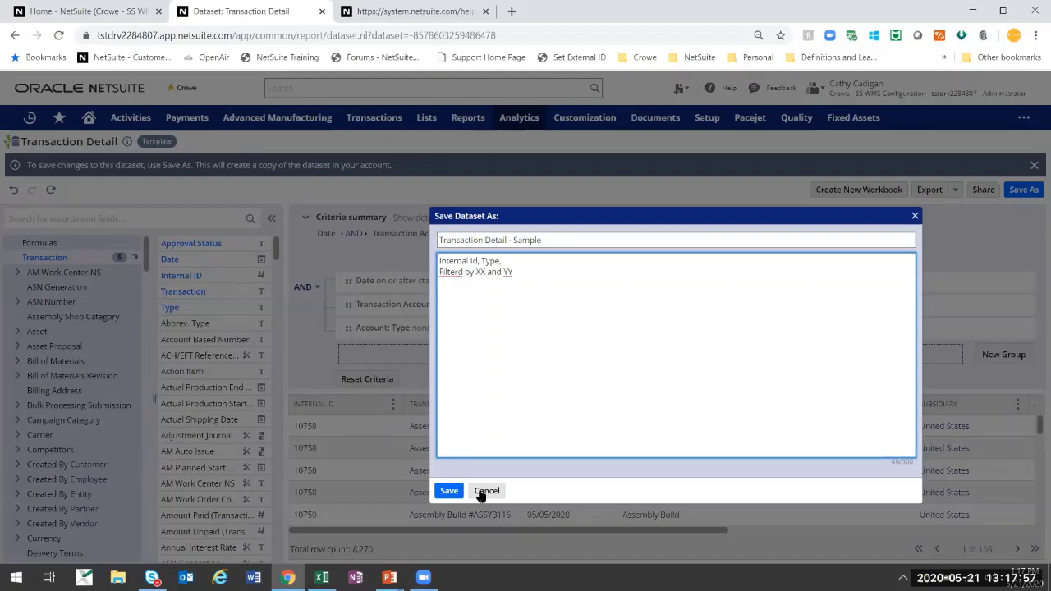
left_click(452, 491)
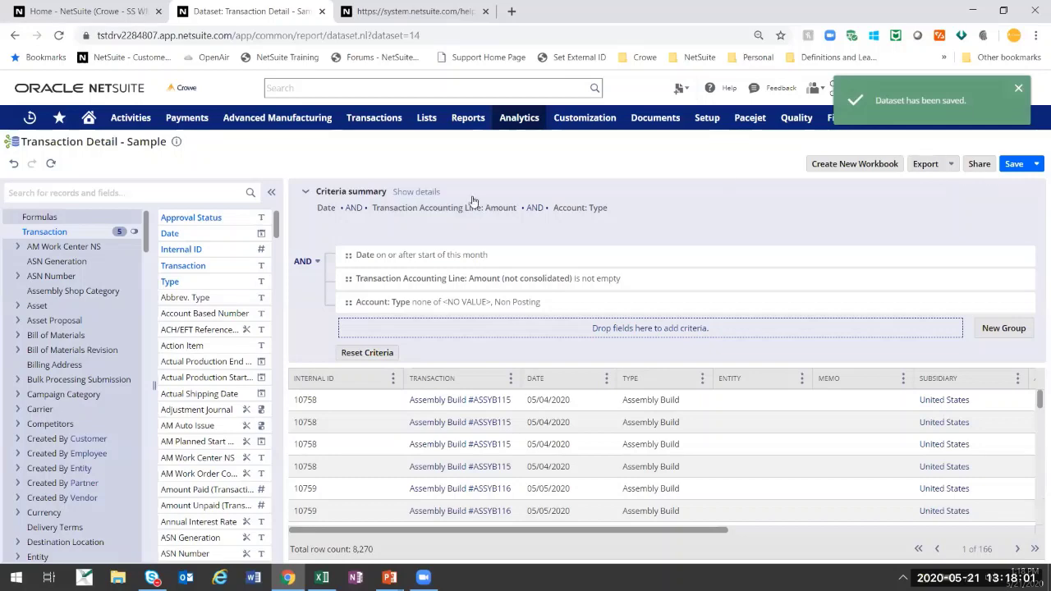
Return to the Analytics home page's datasets list and filter it by My Datasets
left_click(514, 118)
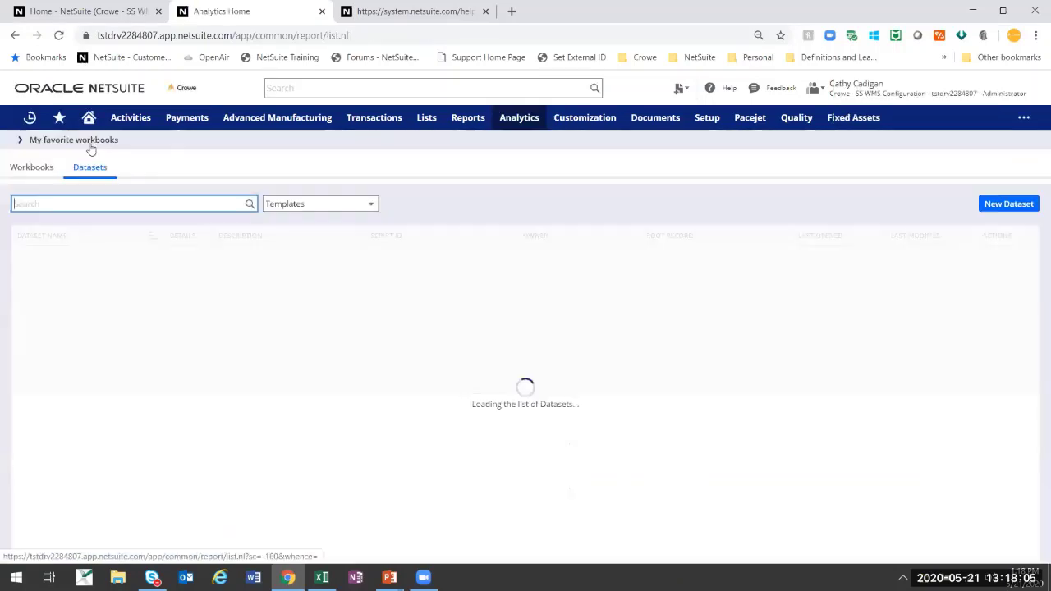
left_click(315, 207)
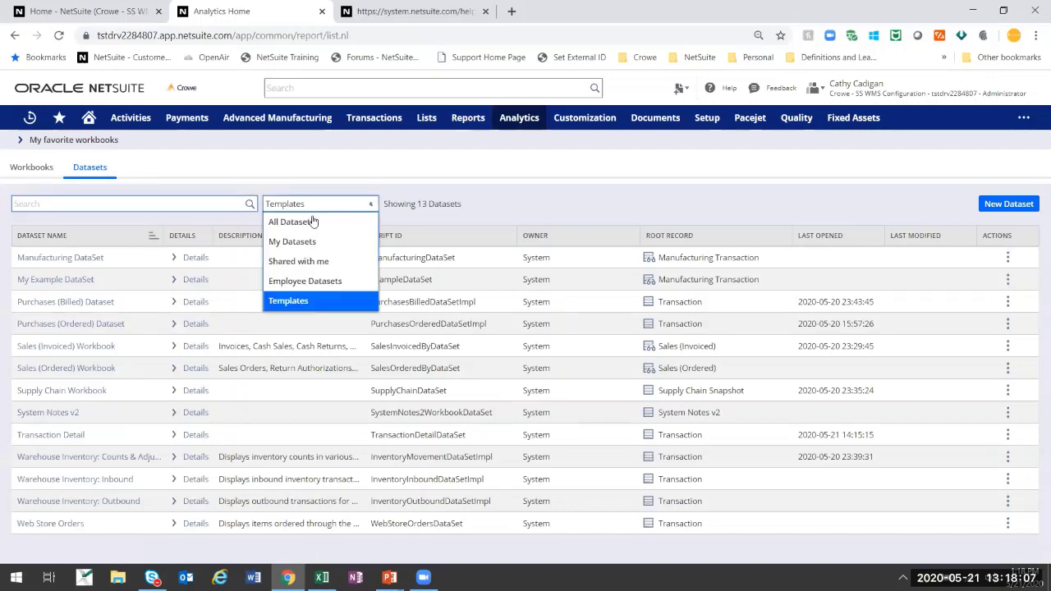
left_click(296, 241)
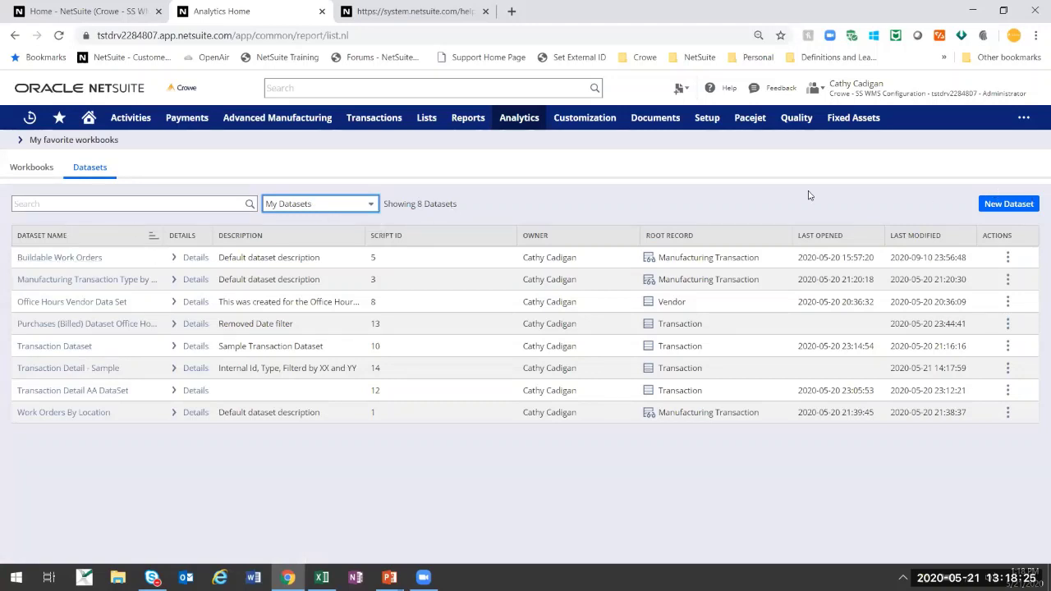
Create a new dataset based on the Transaction record type, found by searching the record types for "transac"
left_click(1004, 204)
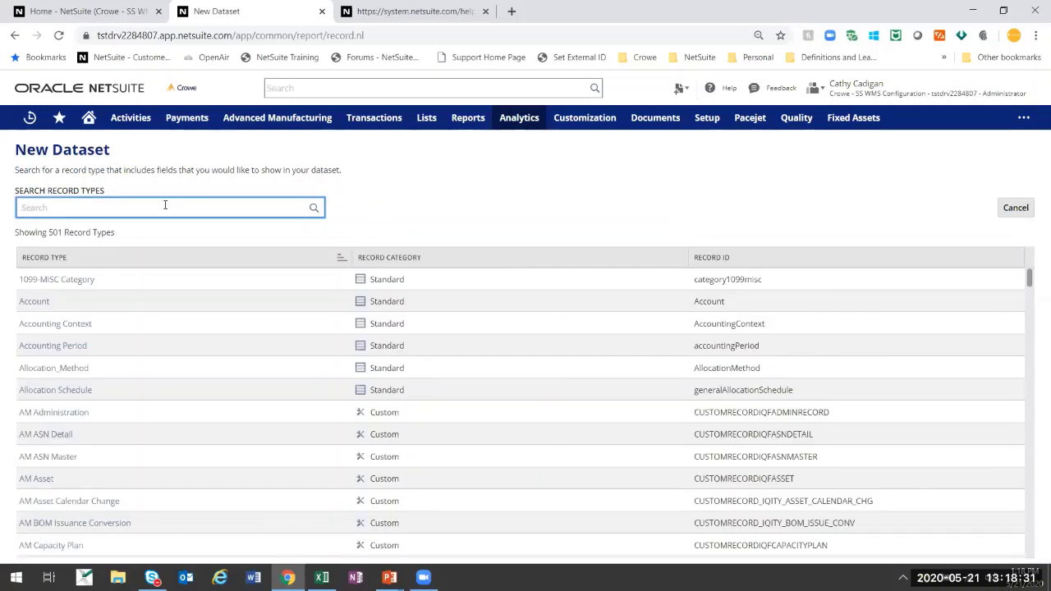
type("tra")
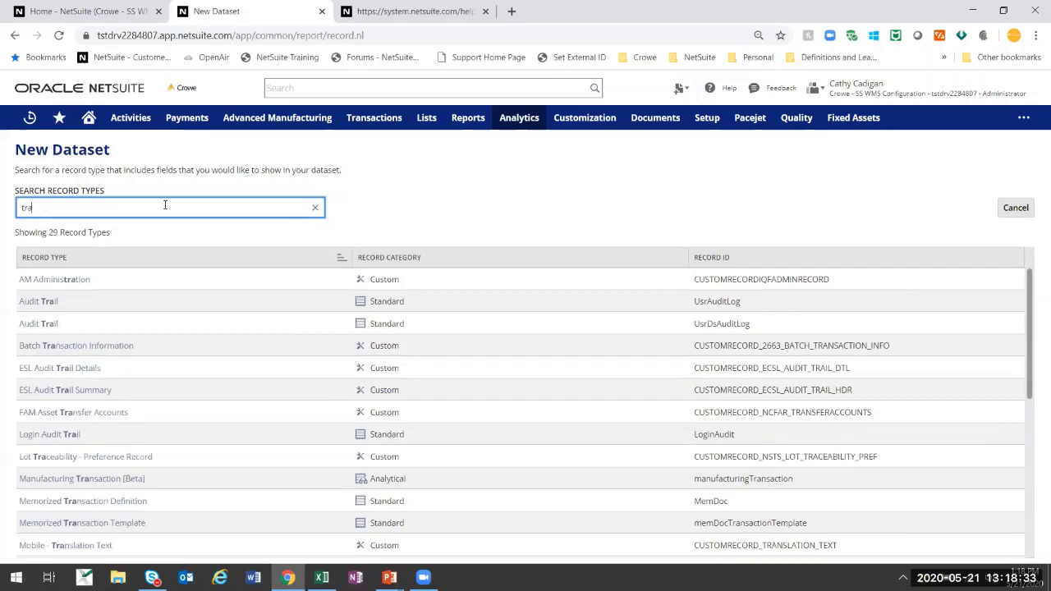
type("nsac")
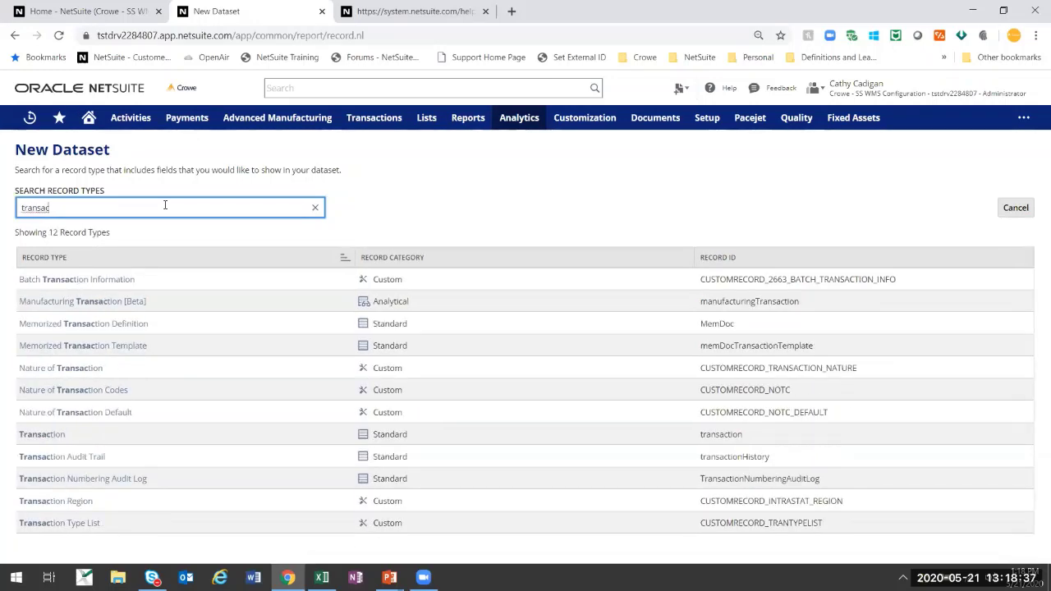
left_click(42, 435)
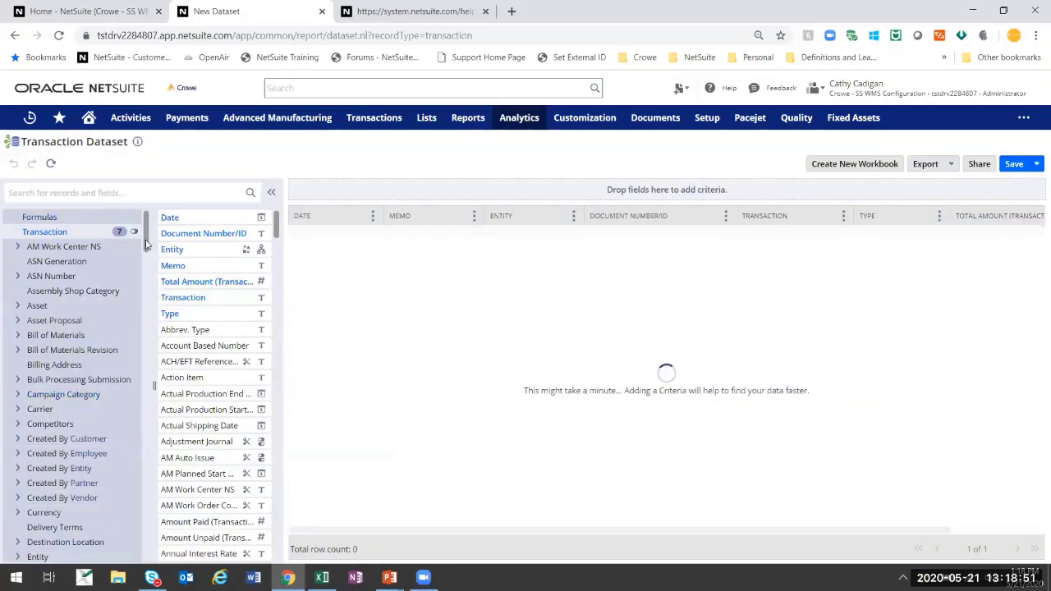
Look through the records related to Transaction and widen the record list slightly
left_click_drag(146, 244, 168, 235)
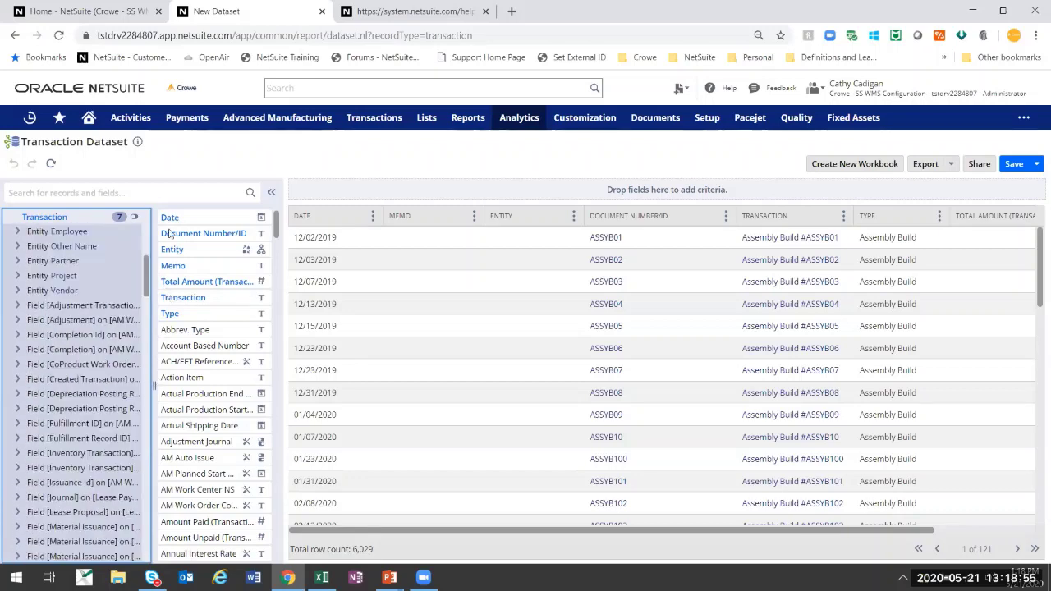
scroll(33, 247, "up", 5)
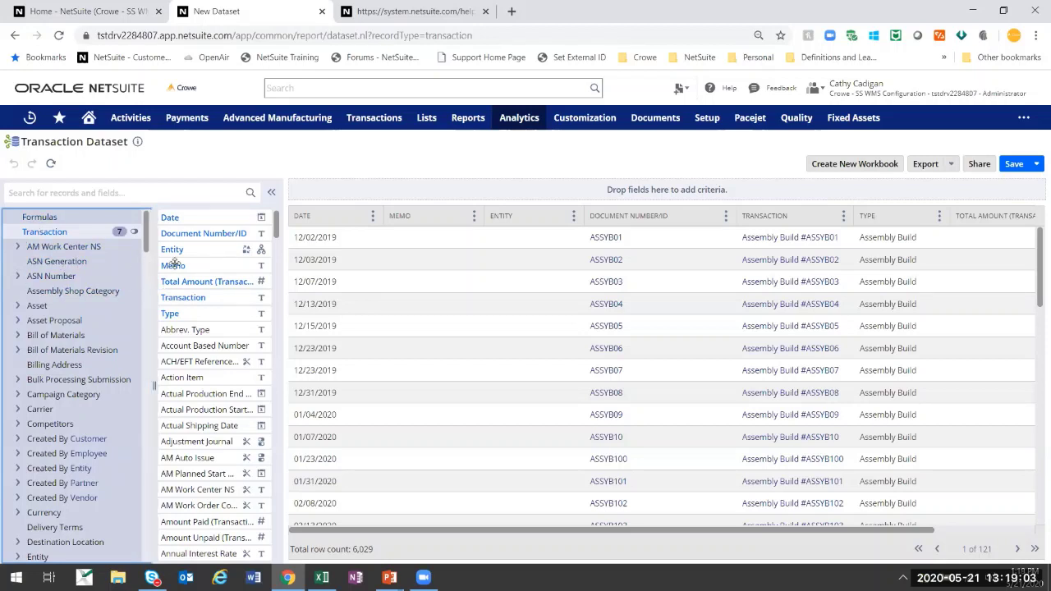
left_click_drag(152, 271, 168, 271)
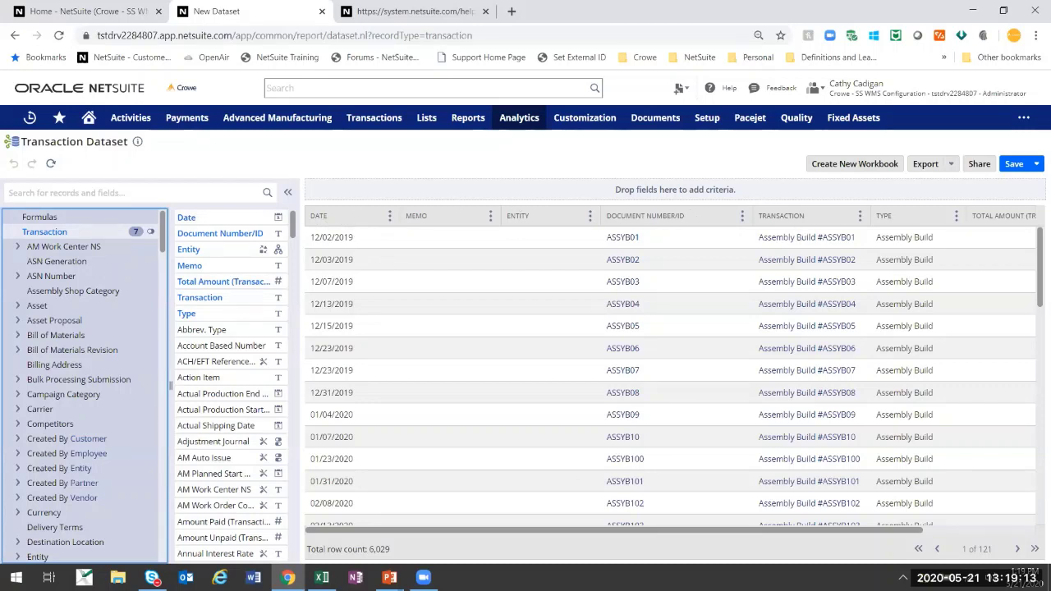
Look across the results grid and examine the Memo column's options without applying any
left_click_drag(854, 531, 711, 530)
left_click(490, 216)
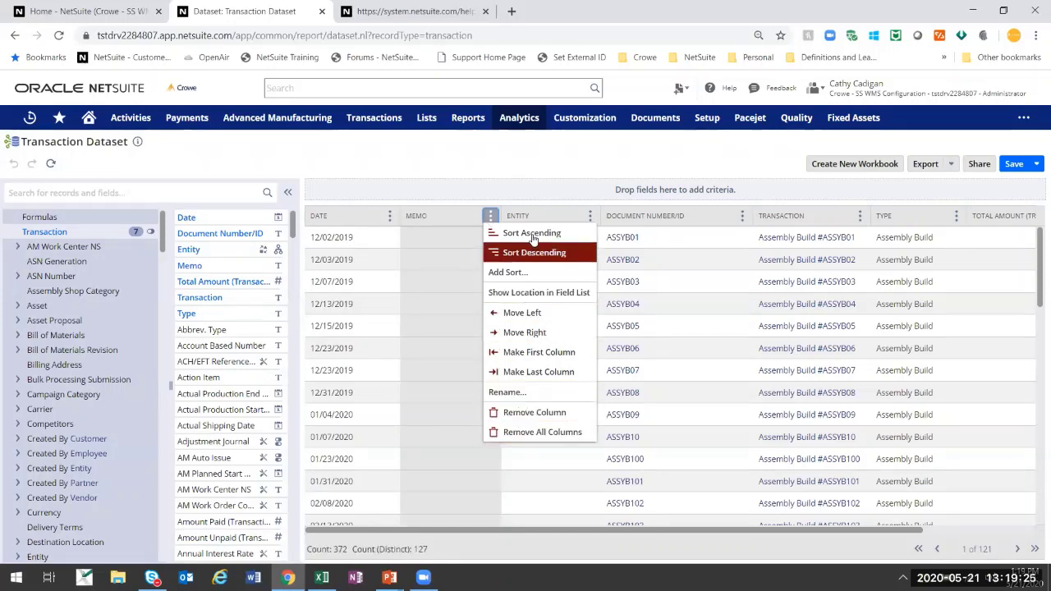
left_click(516, 161)
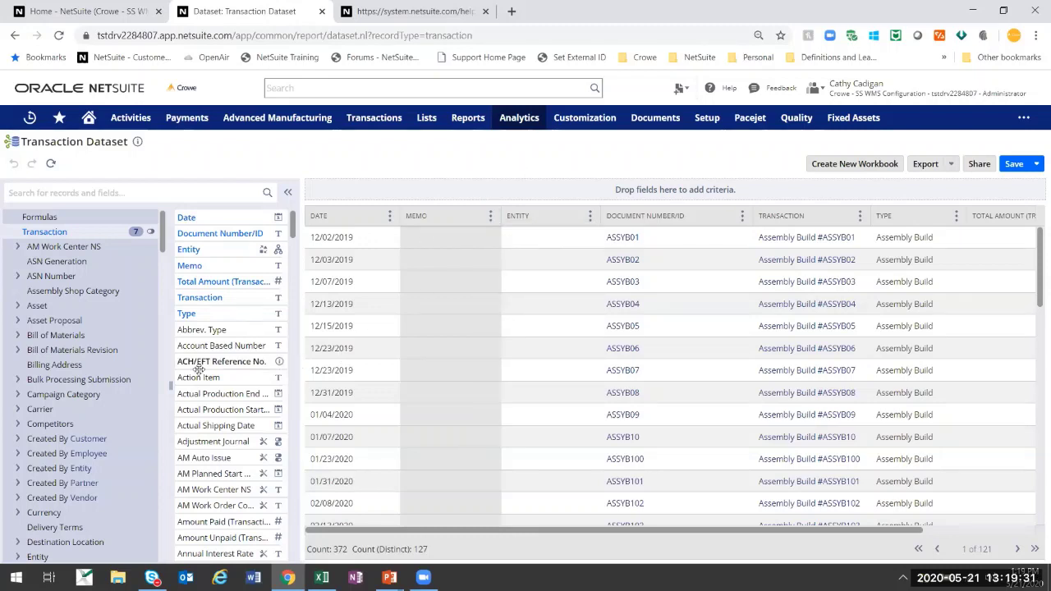
Try to add the Transaction record's Asset Proposal field as a filter criterion, and cancel the filter without applying it
scroll(198, 427, "down", 3)
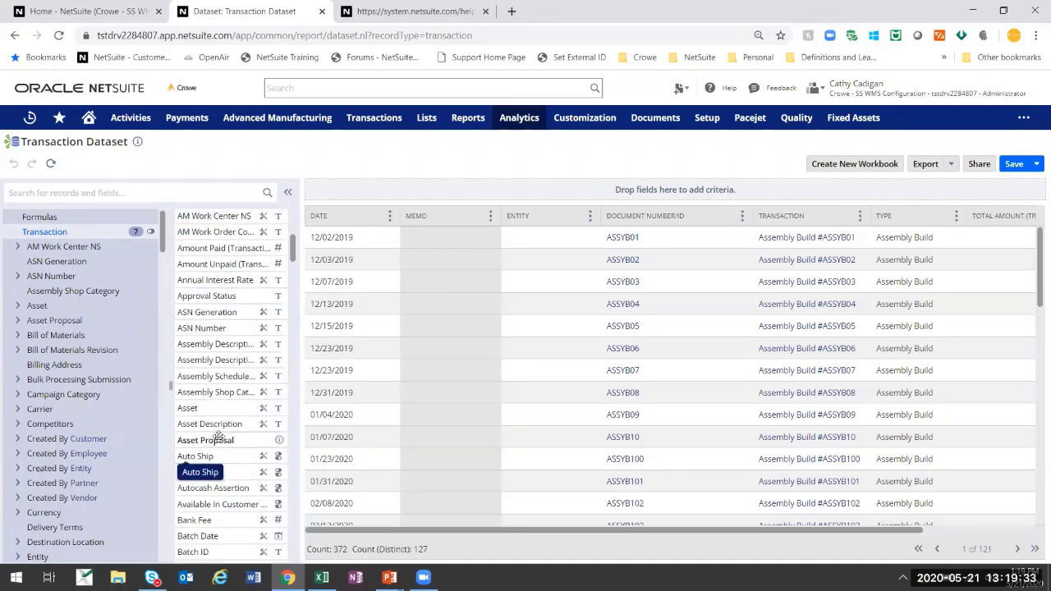
left_click_drag(213, 444, 398, 185)
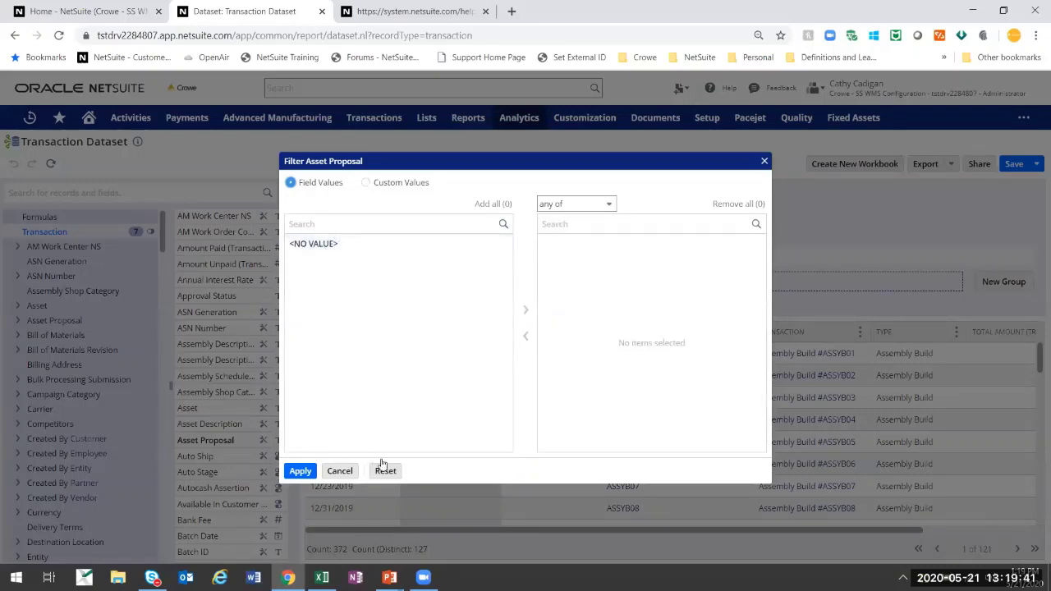
left_click(340, 471)
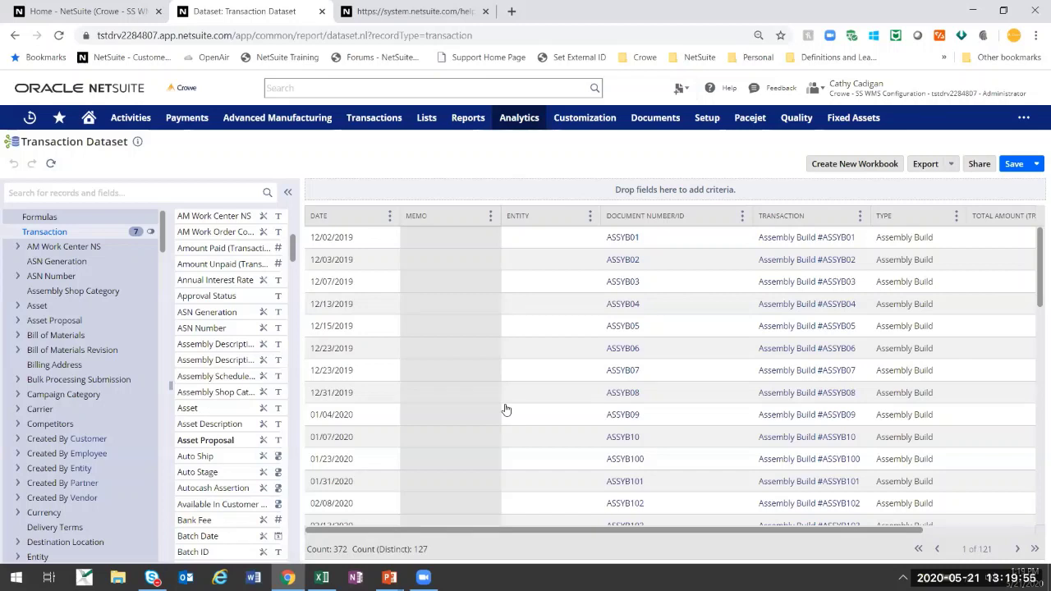
right_click(504, 412)
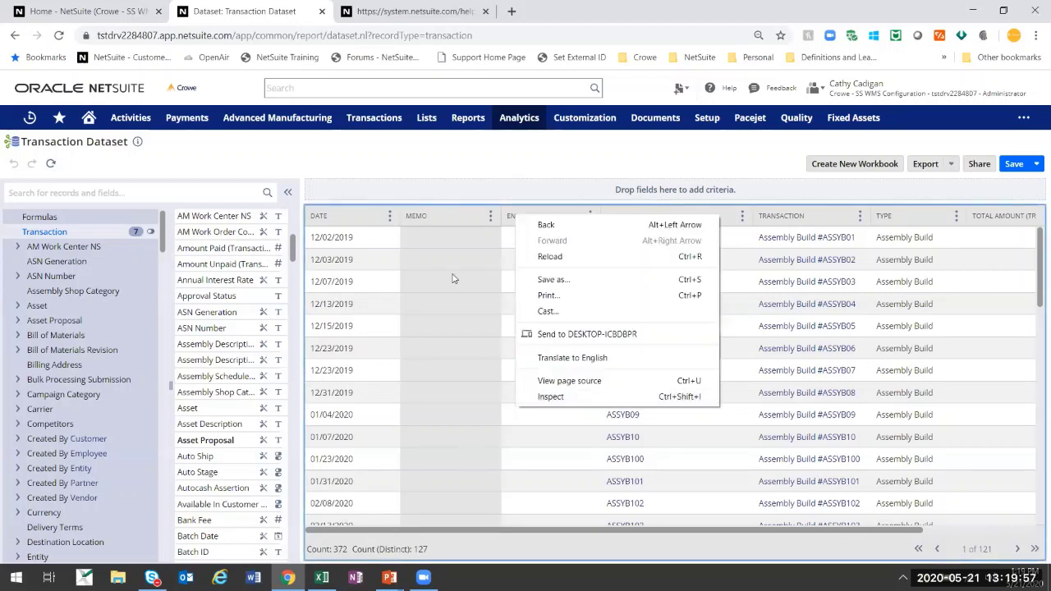
left_click(459, 166)
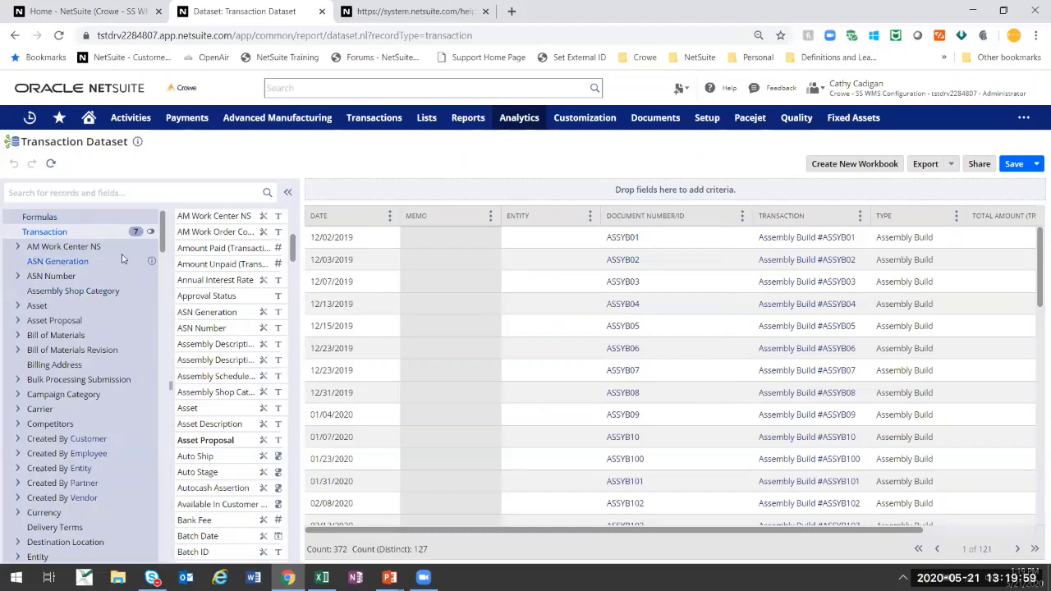
Browse the records related to Transaction and expand Last Modified By Entity to examine its linked records
scroll(162, 238, "down", 5)
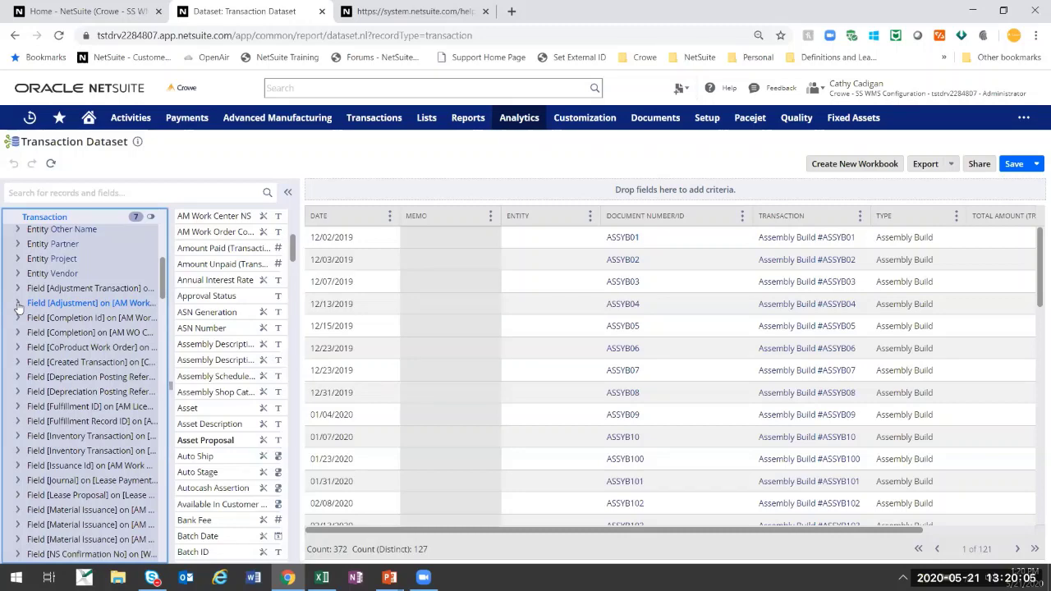
scroll(51, 326, "down", 10)
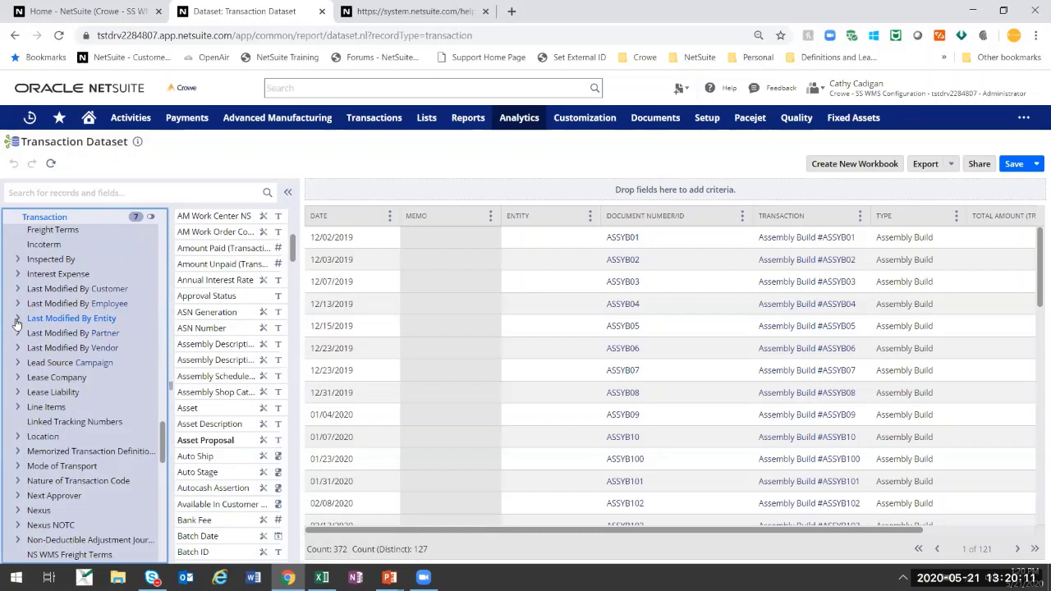
left_click(17, 321)
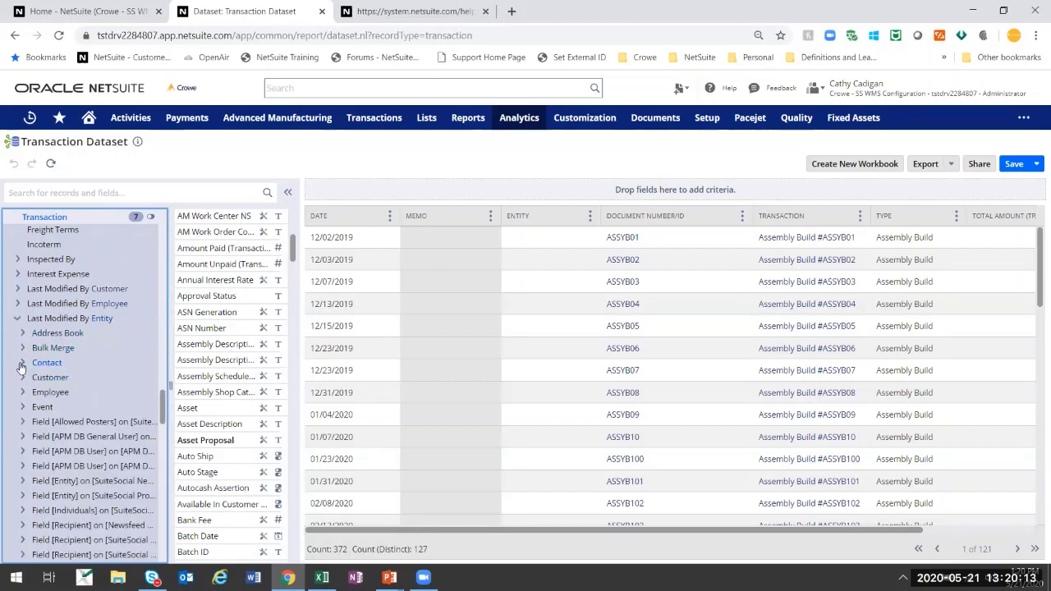
Search the records and fields for "Item" with extended results, and add the Created By (Customer) Shipping Item field to the results grid
left_click(74, 194)
type("Item")
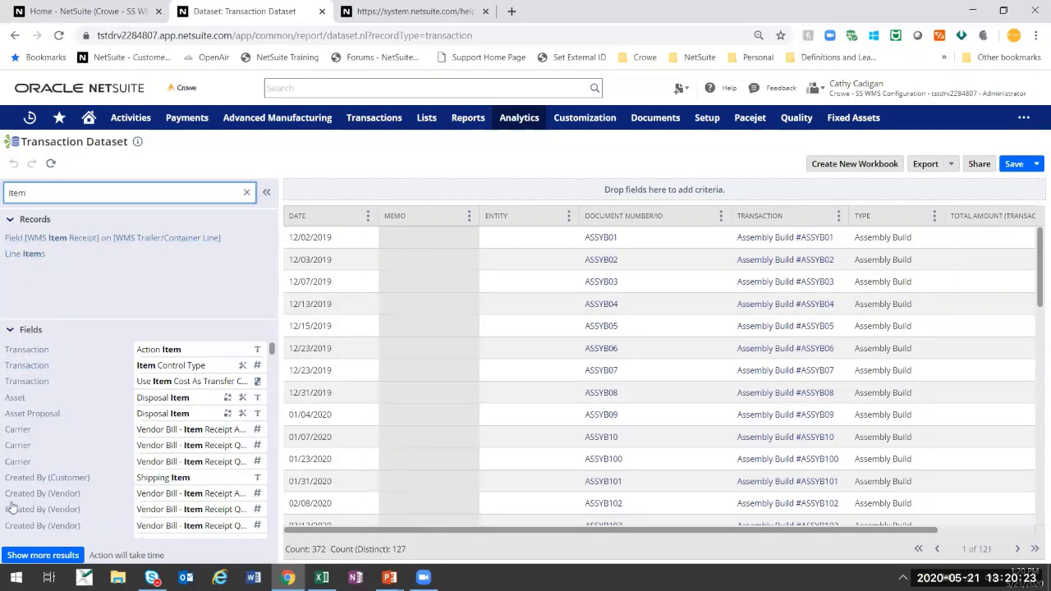
left_click(51, 556)
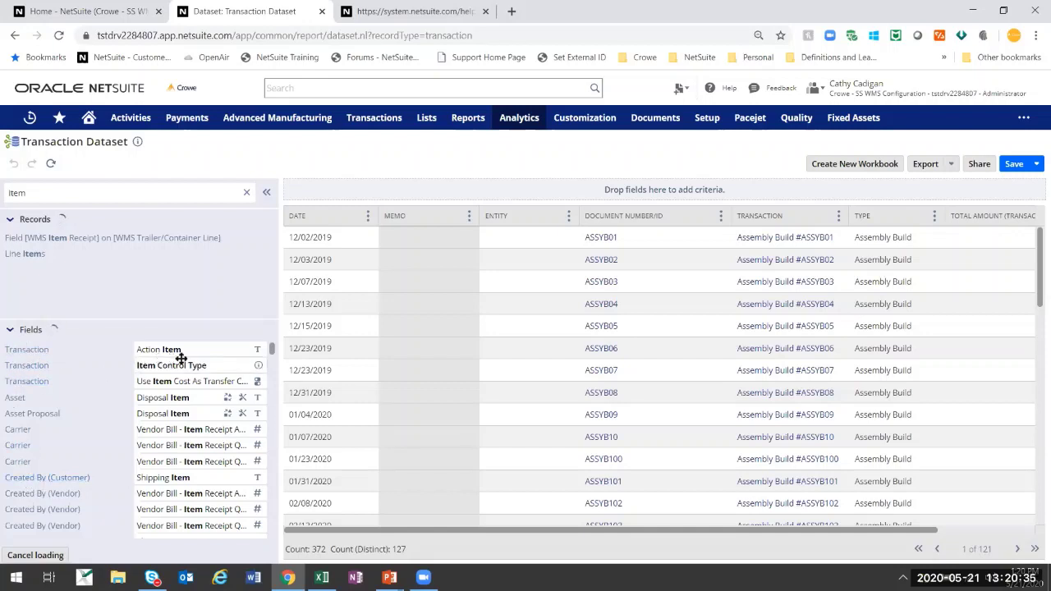
left_click(175, 477)
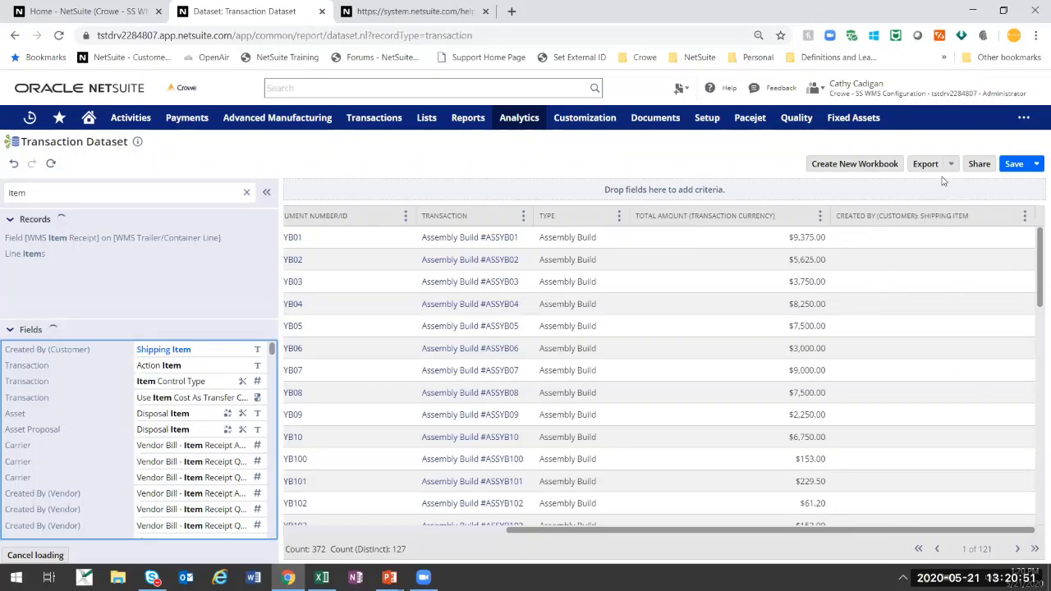
Save the dataset as "Transaction Dataset - Office Hours #2" with the description "Sample Description"
left_click(1014, 164)
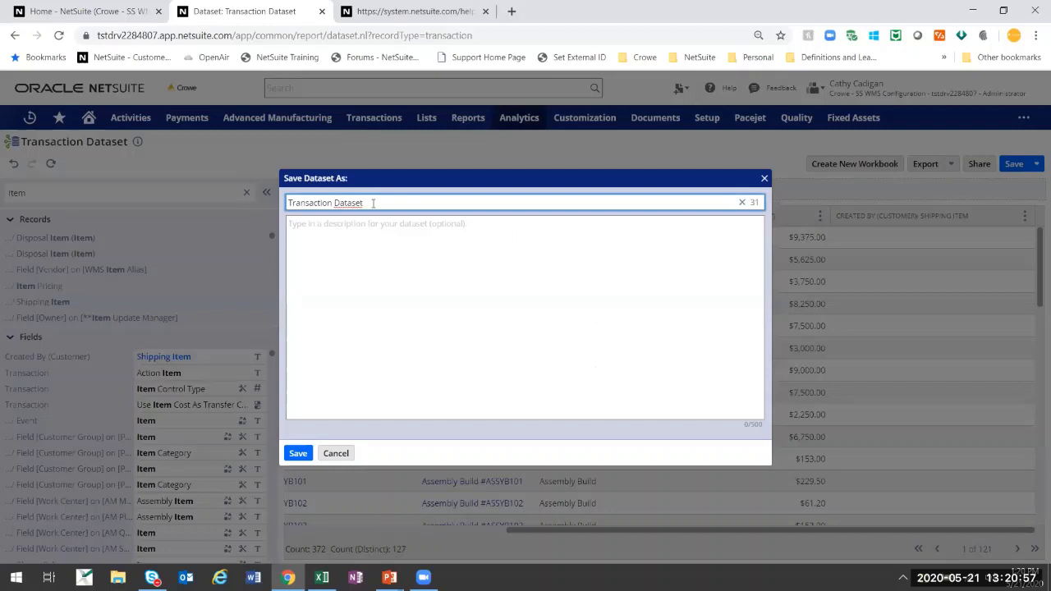
type("- Office Hours #2")
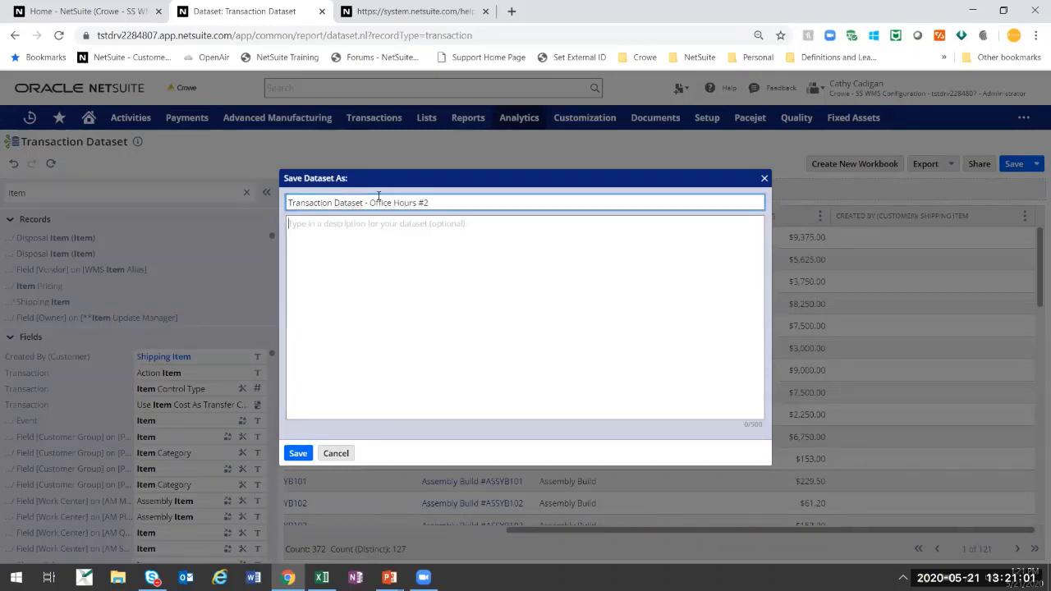
key("Tab")
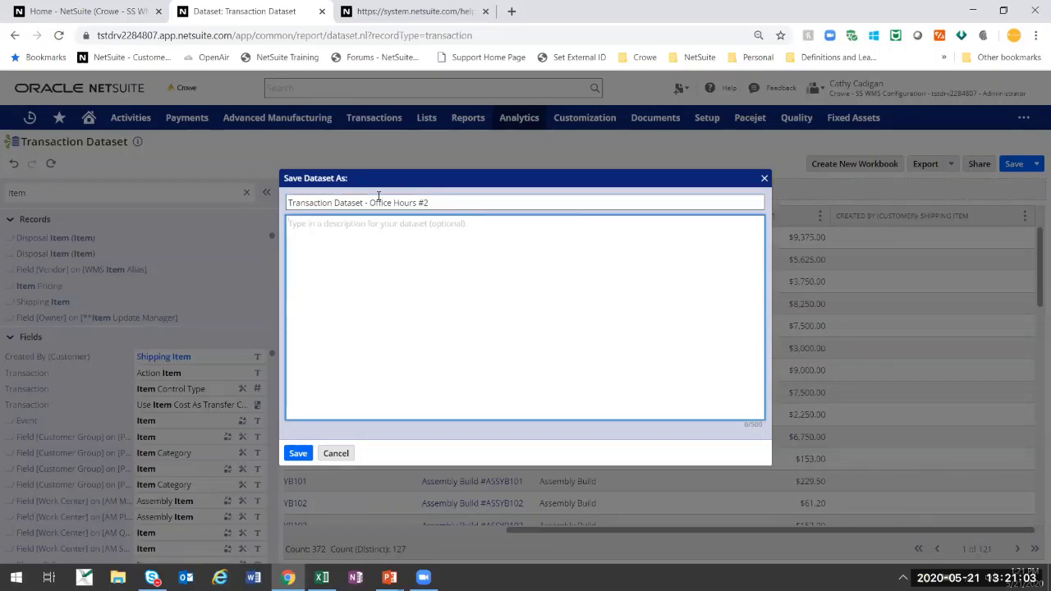
type("Sample Description")
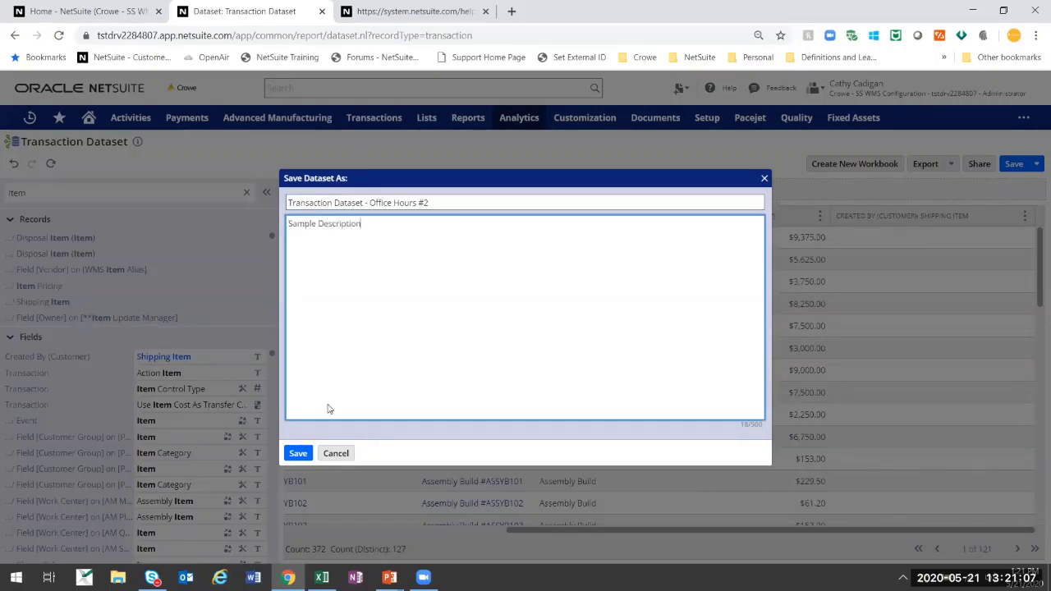
left_click(298, 454)
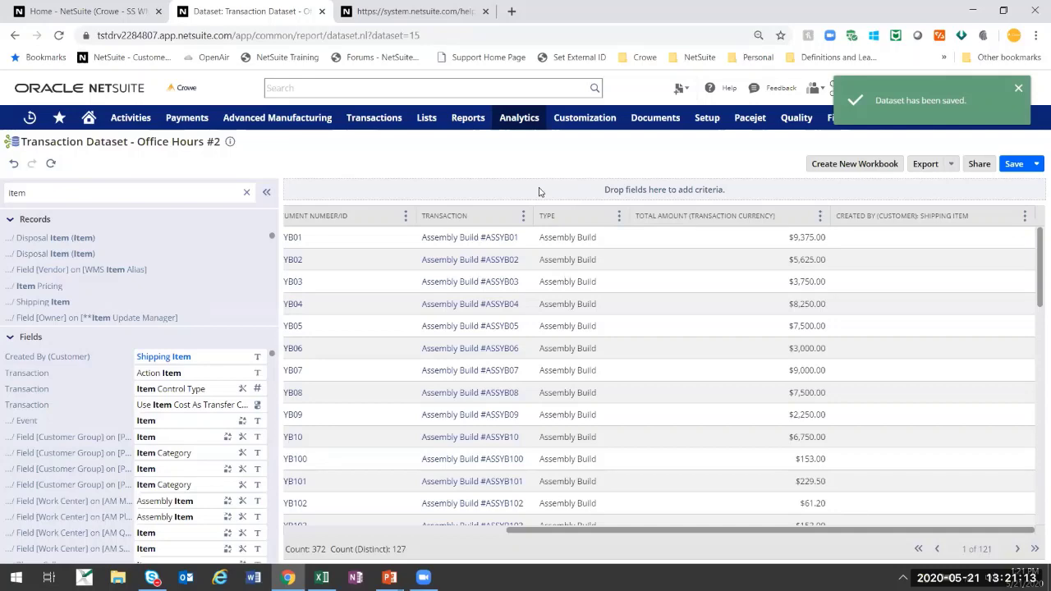
Return to the Analytics home page's datasets list and widen the Dataset Name column to fit the full names
mouse_move(609, 110)
left_click(521, 116)
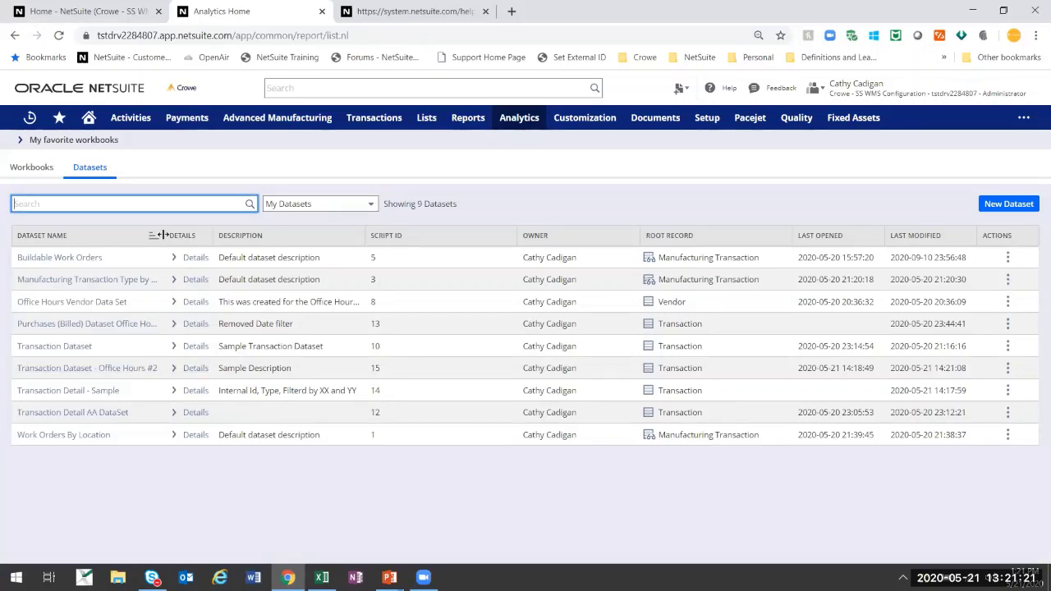
left_click_drag(161, 236, 239, 236)
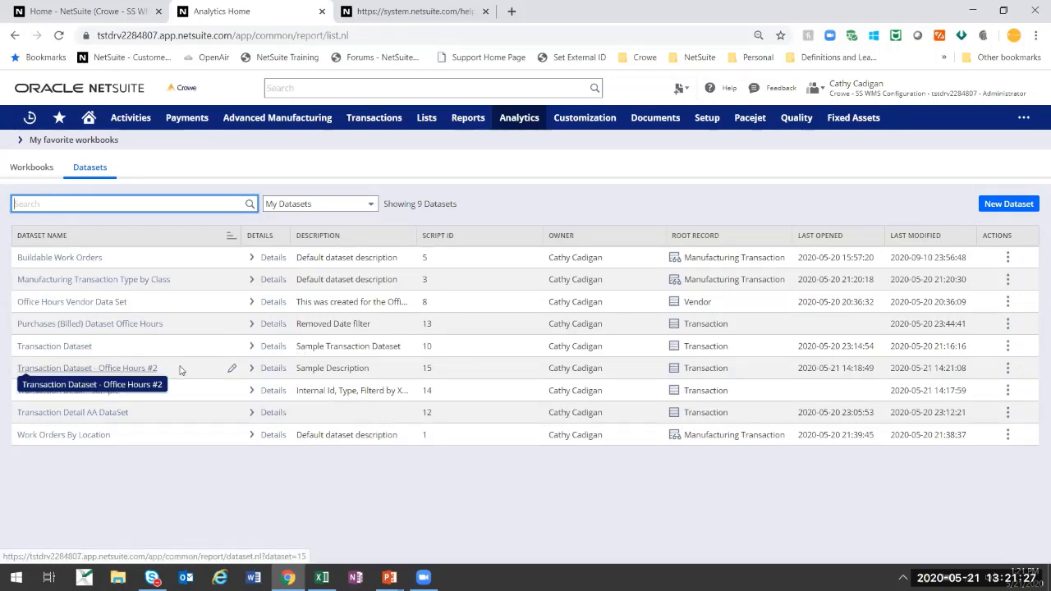
Examine the Transaction Dataset - Office Hours #2 row's details, its editable description, script ID and owner, and its available actions, changing nothing
left_click(266, 368)
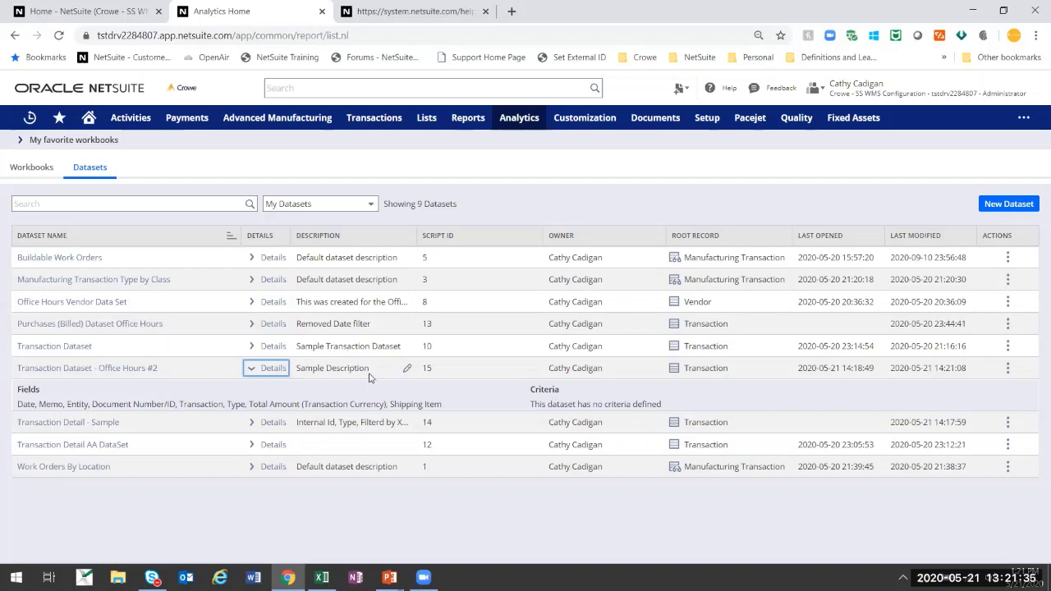
left_click(405, 371)
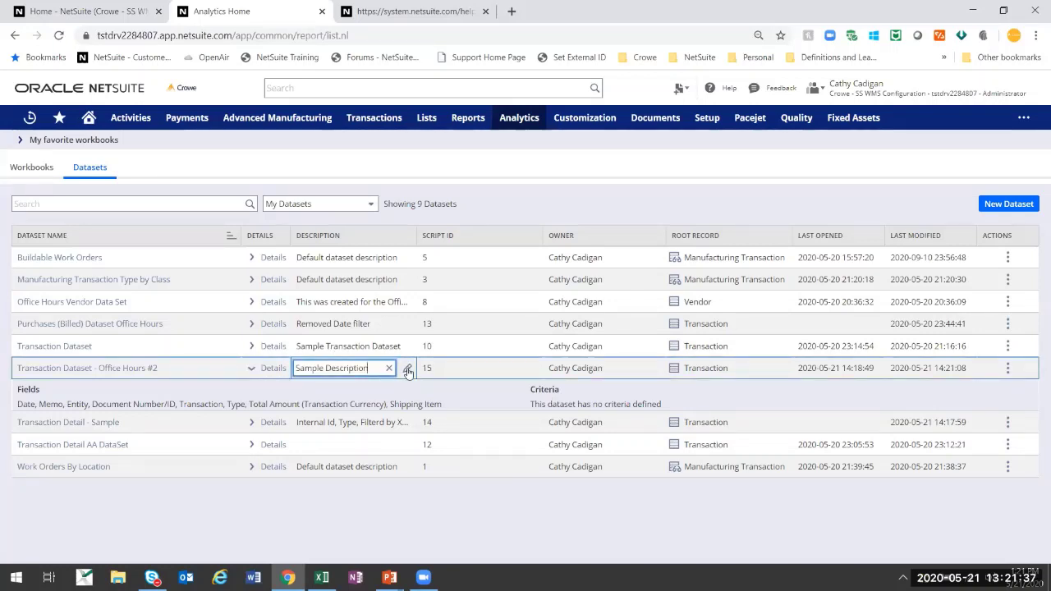
left_click(407, 370)
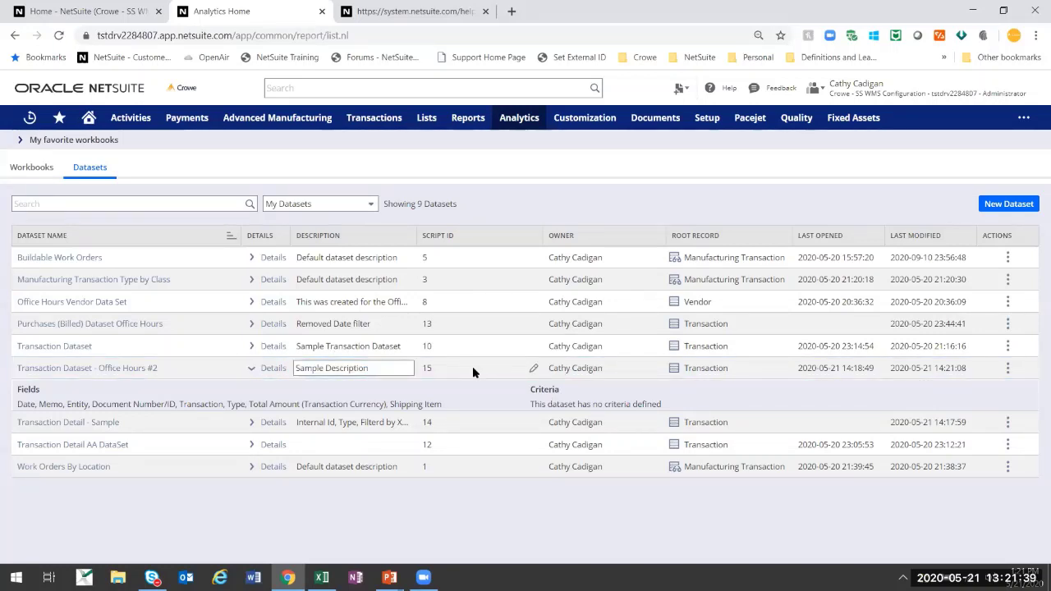
left_click(534, 368)
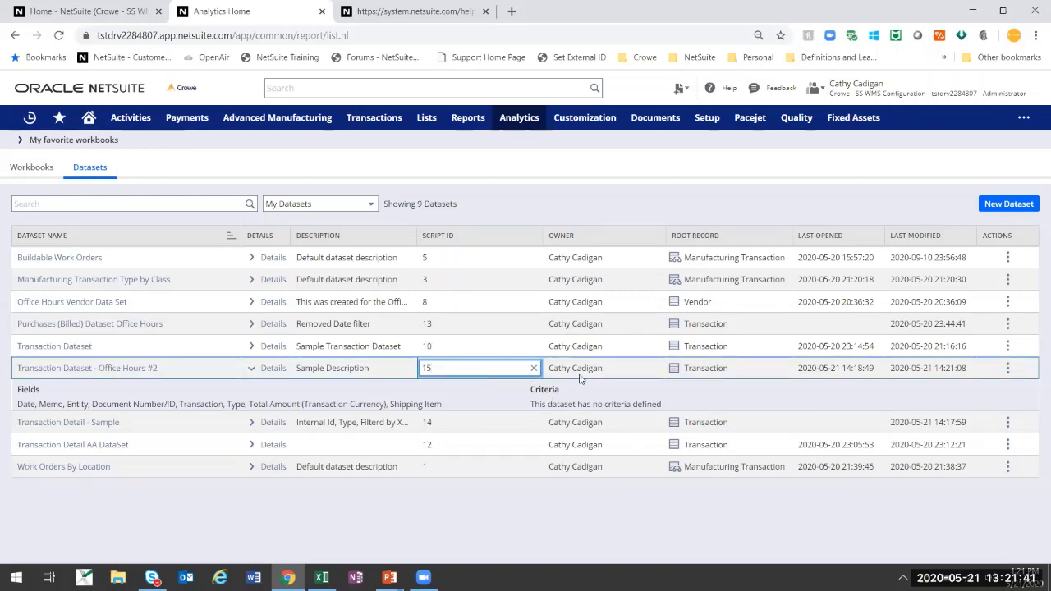
left_click(656, 370)
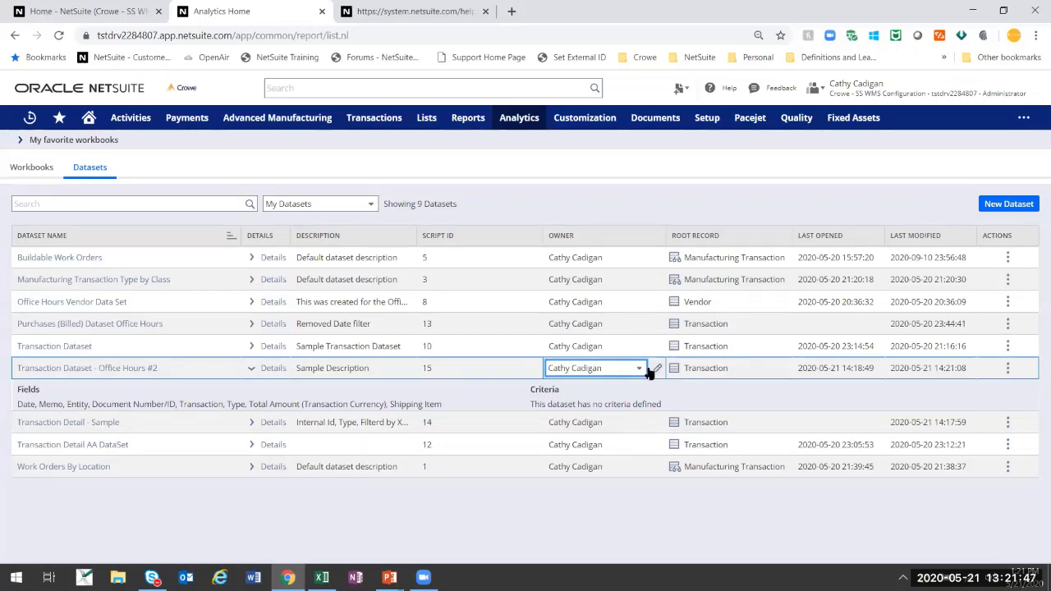
left_click(638, 369)
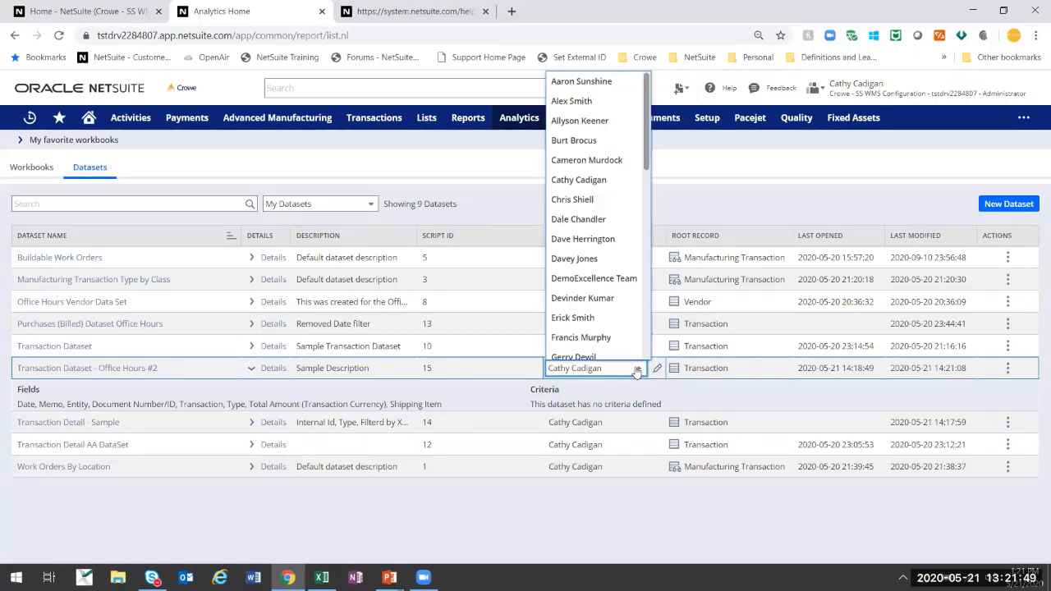
left_click(638, 369)
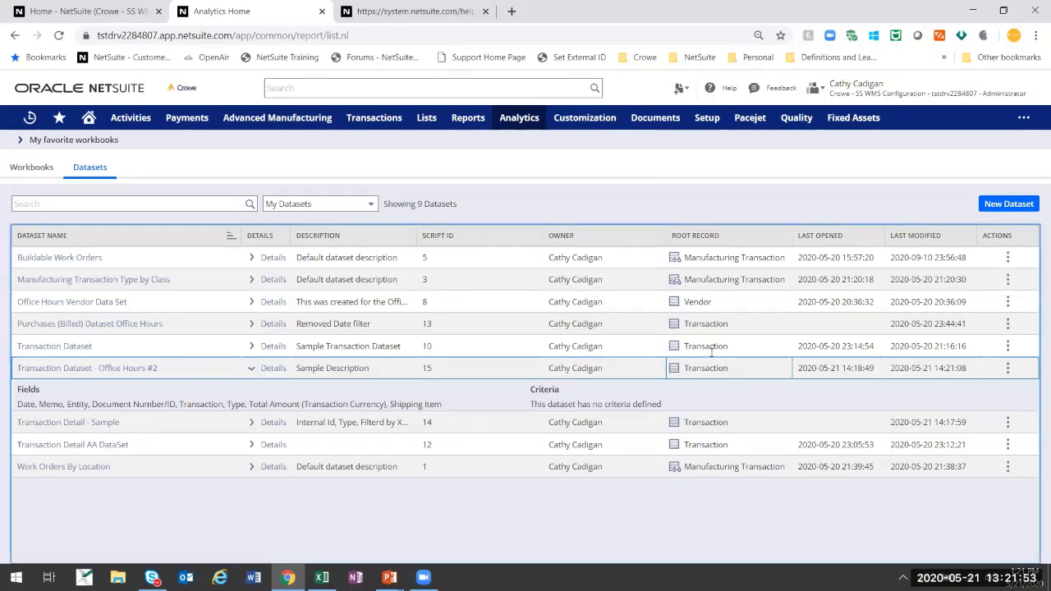
left_click(1008, 368)
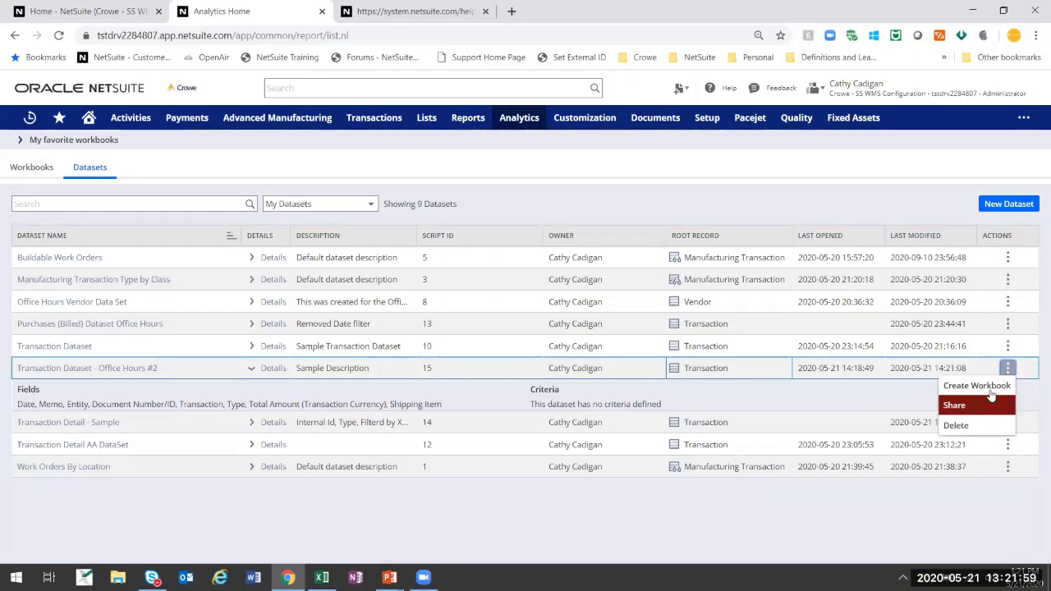
left_click(991, 387)
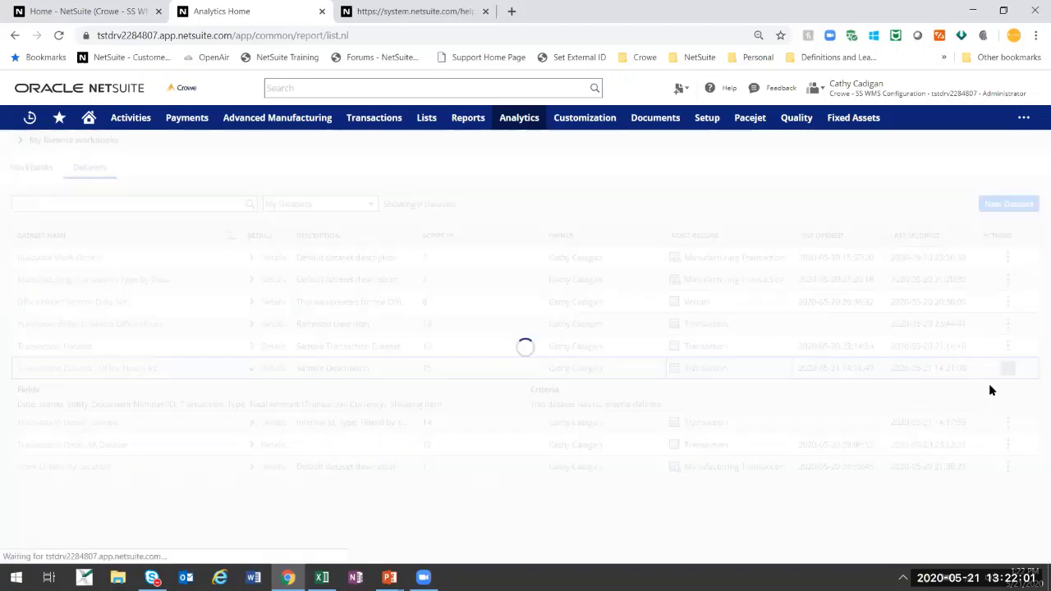
left_click(45, 122)
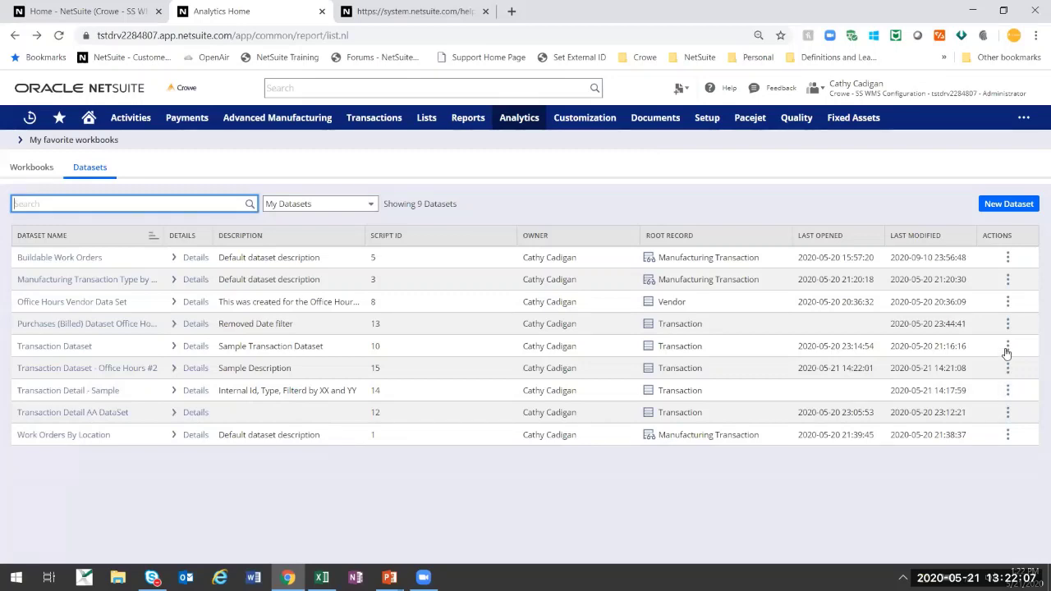
left_click(1008, 345)
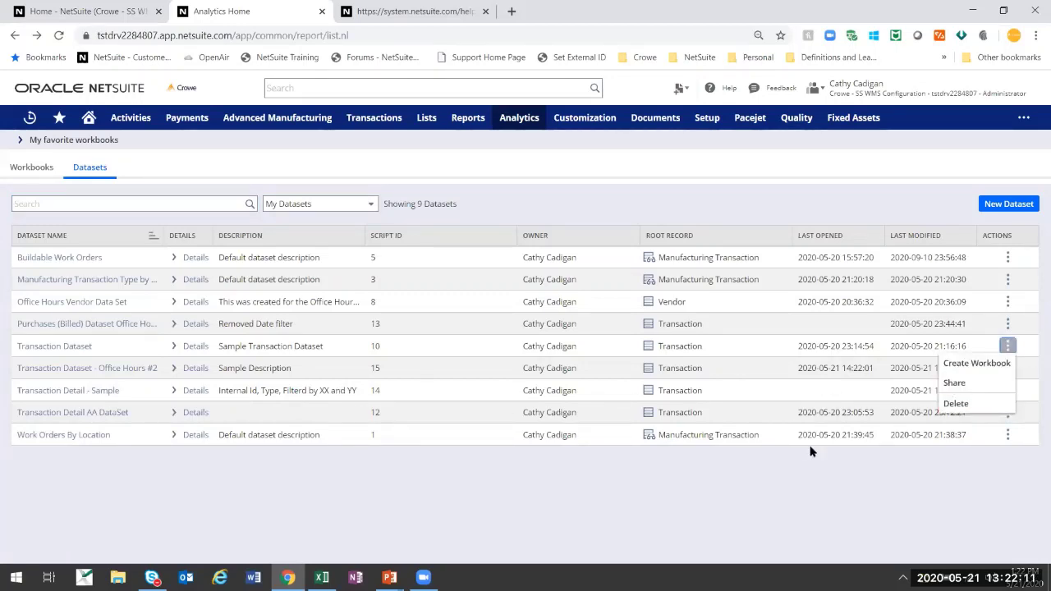
left_click(945, 423)
Select the MFG EM Accountant, MFG EM Contract Manufacturer and MFG EM Customer Service roles for sharing Transaction Dataset - Office Hours #2
left_click(1007, 369)
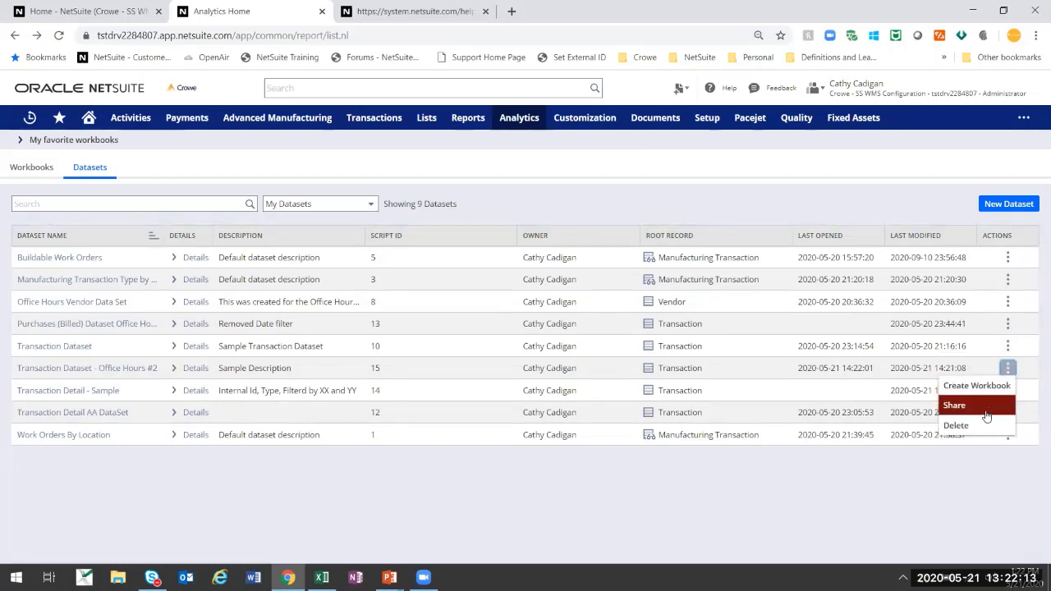
left_click(954, 404)
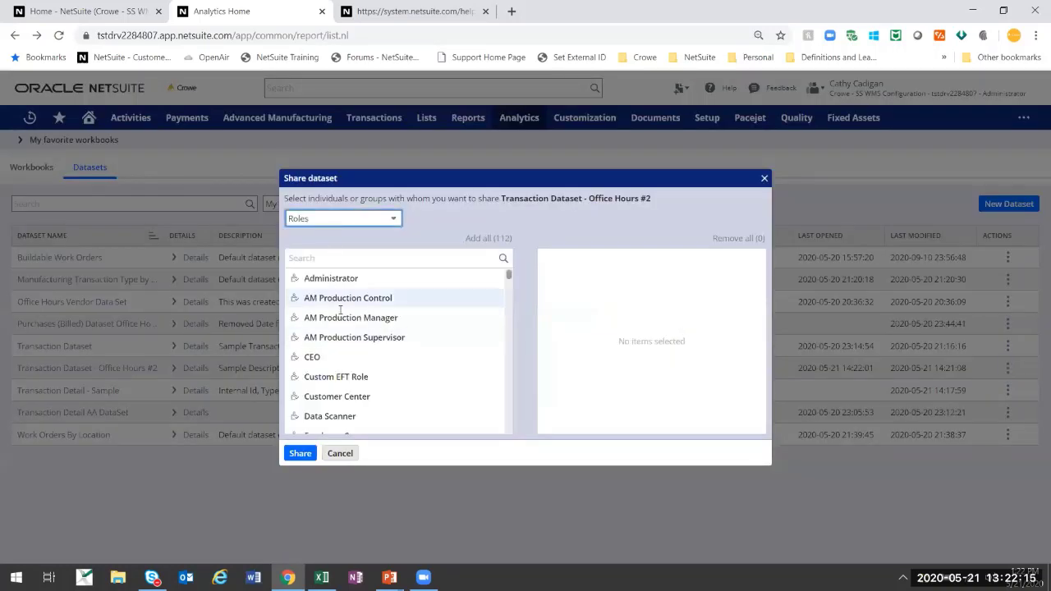
scroll(353, 345, "down", 6)
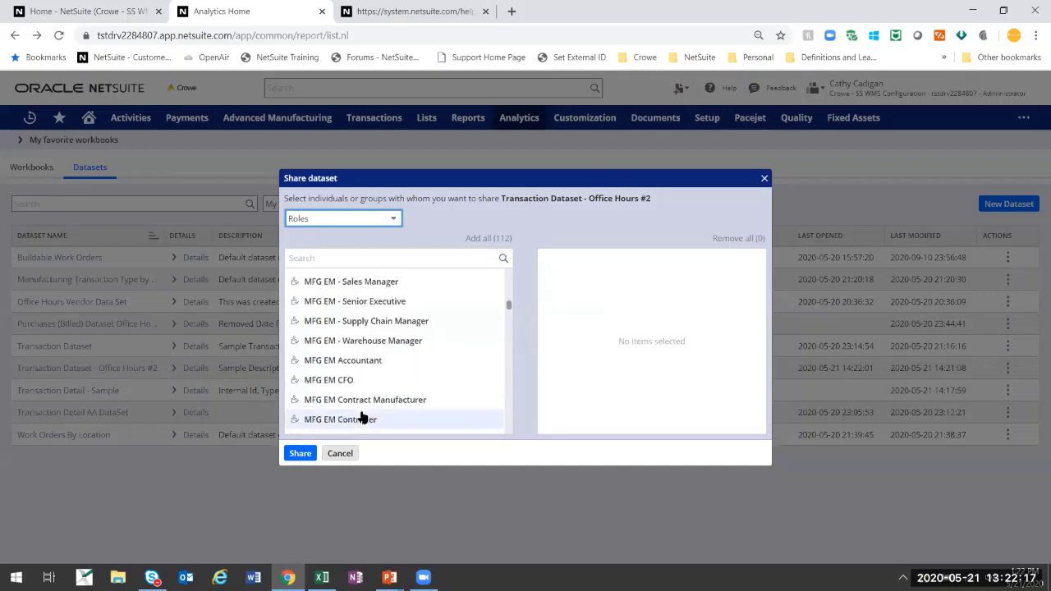
left_click(351, 365)
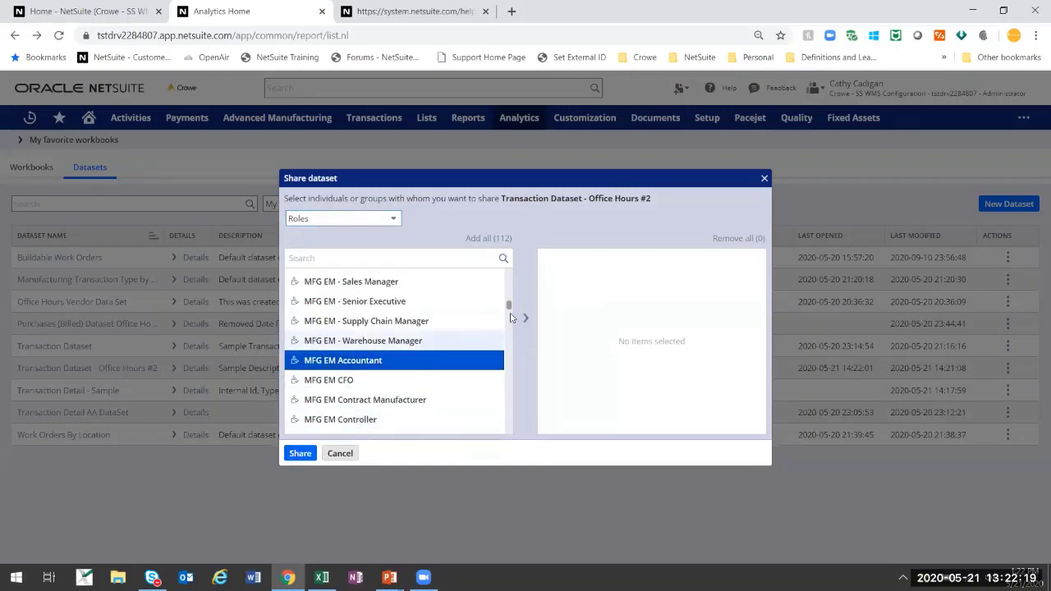
left_click(377, 380)
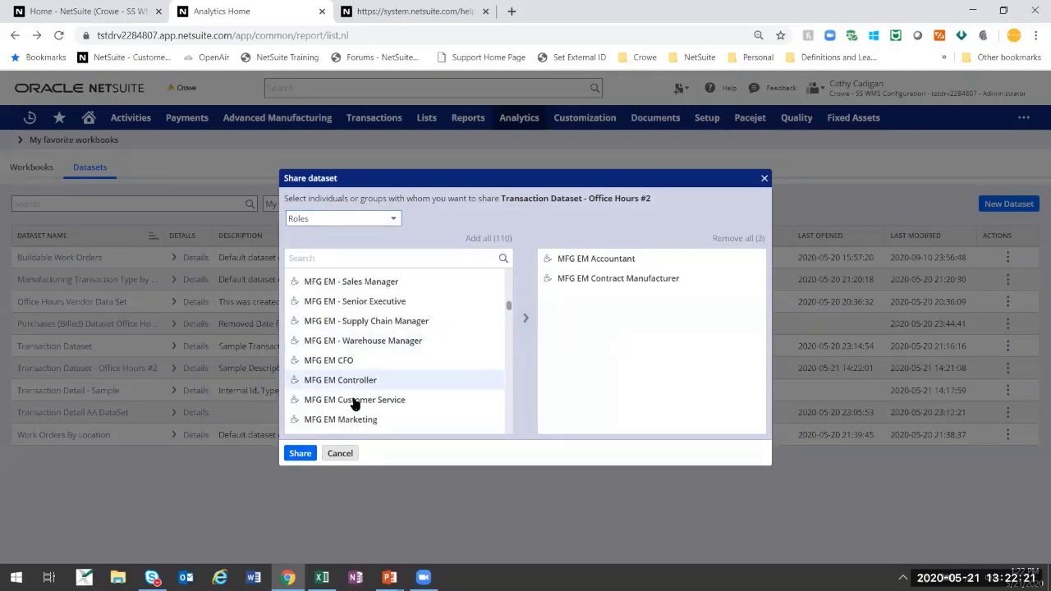
left_click(353, 401)
List Employees instead of roles as share recipients and pick two employees for the dataset
left_click(382, 218)
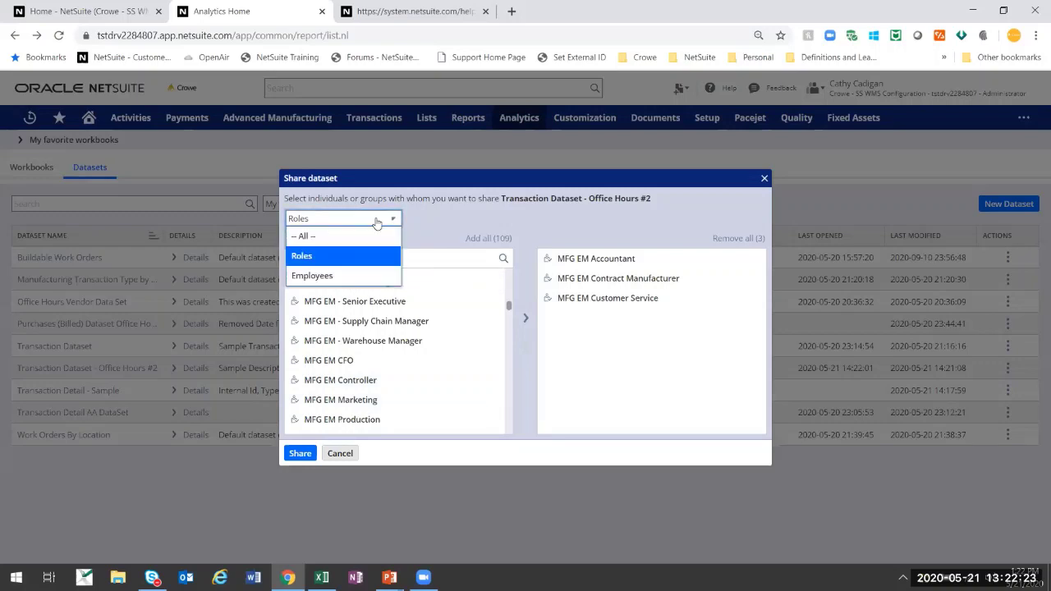
left_click(352, 274)
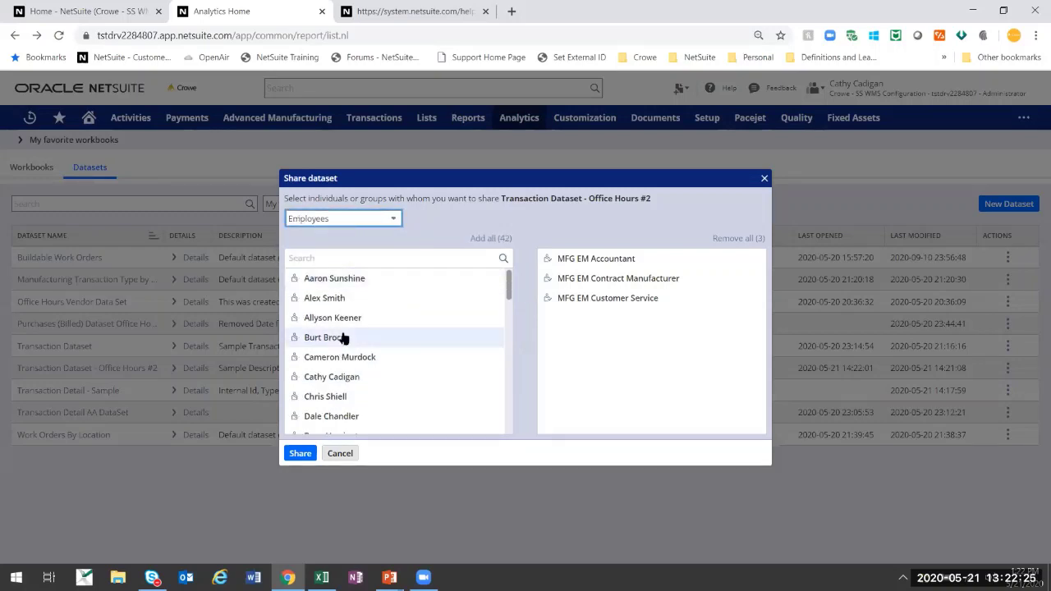
left_click(340, 280)
left_click(340, 396)
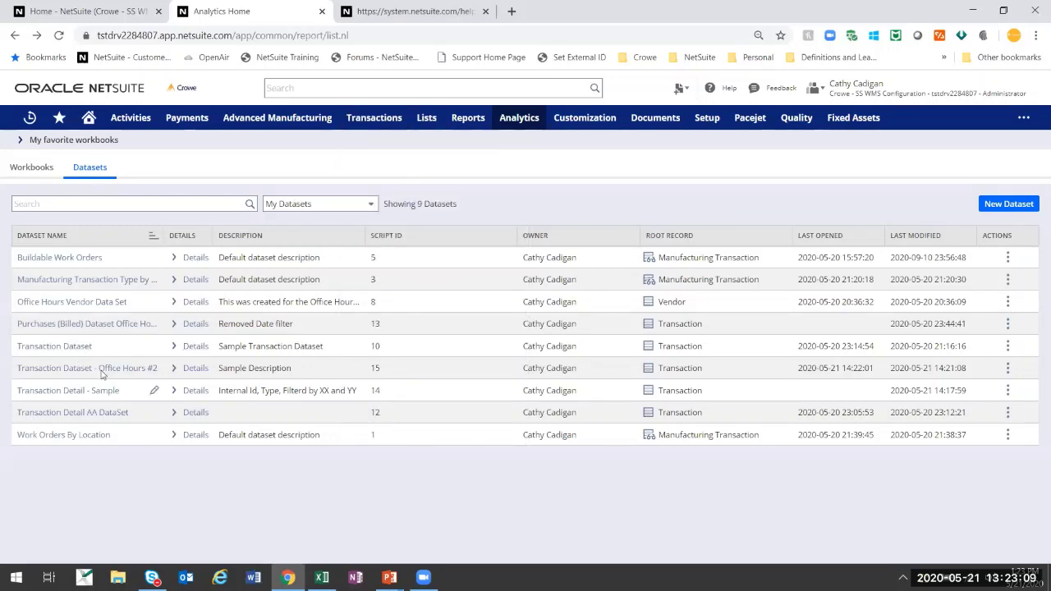
Create a workbook from Transaction Dataset with a table visualization, and add the Date field as its first column
left_click(1009, 346)
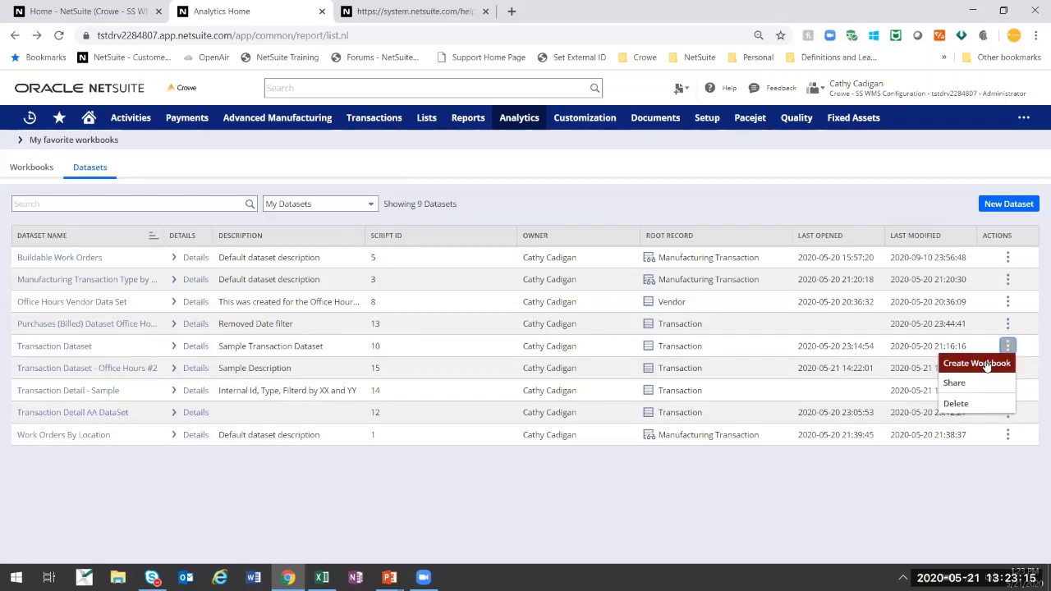
left_click(977, 364)
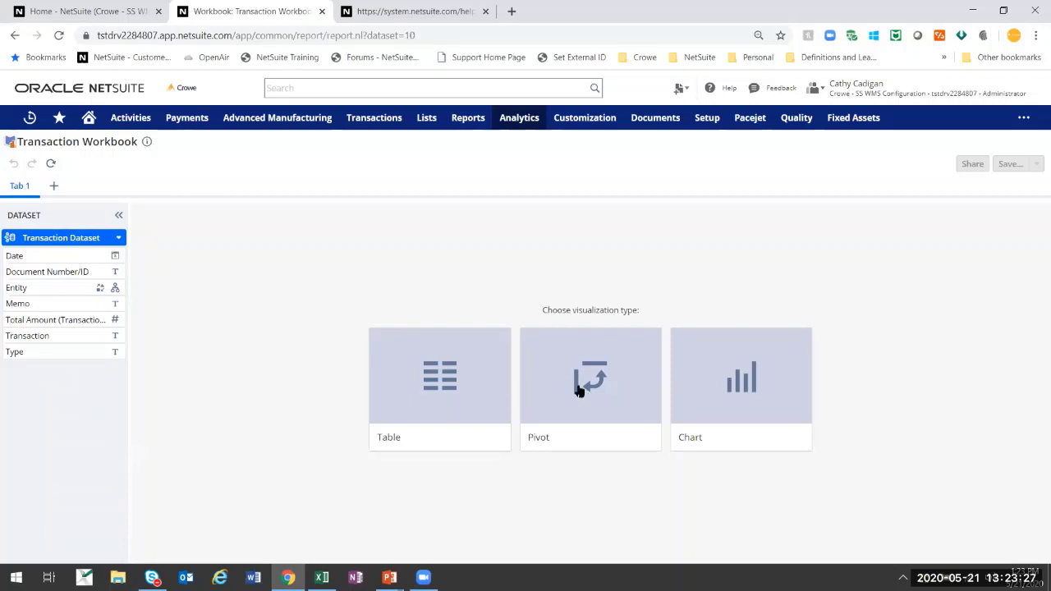
left_click(448, 383)
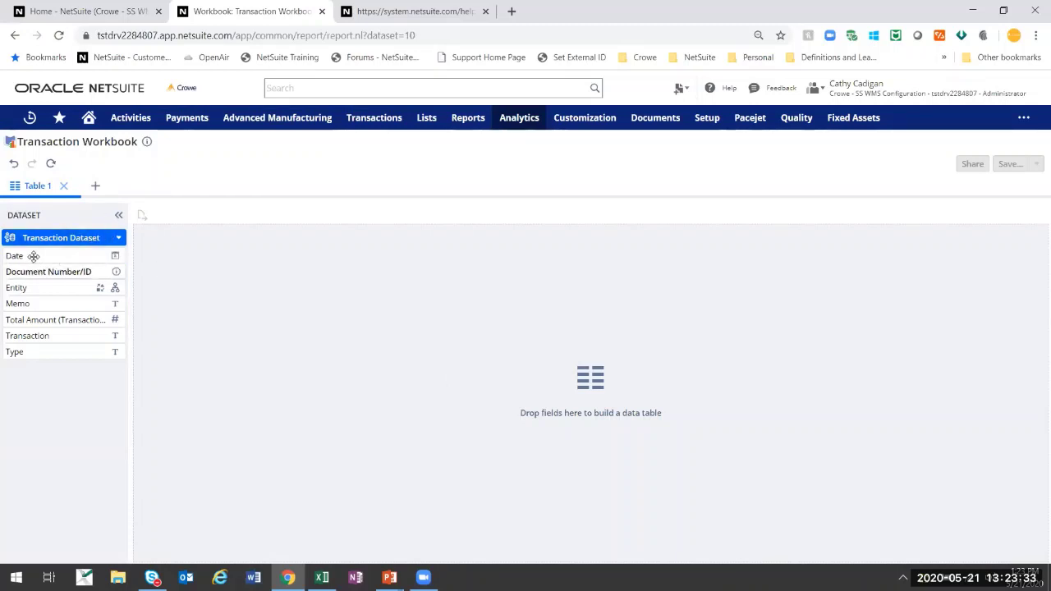
left_click_drag(32, 256, 169, 242)
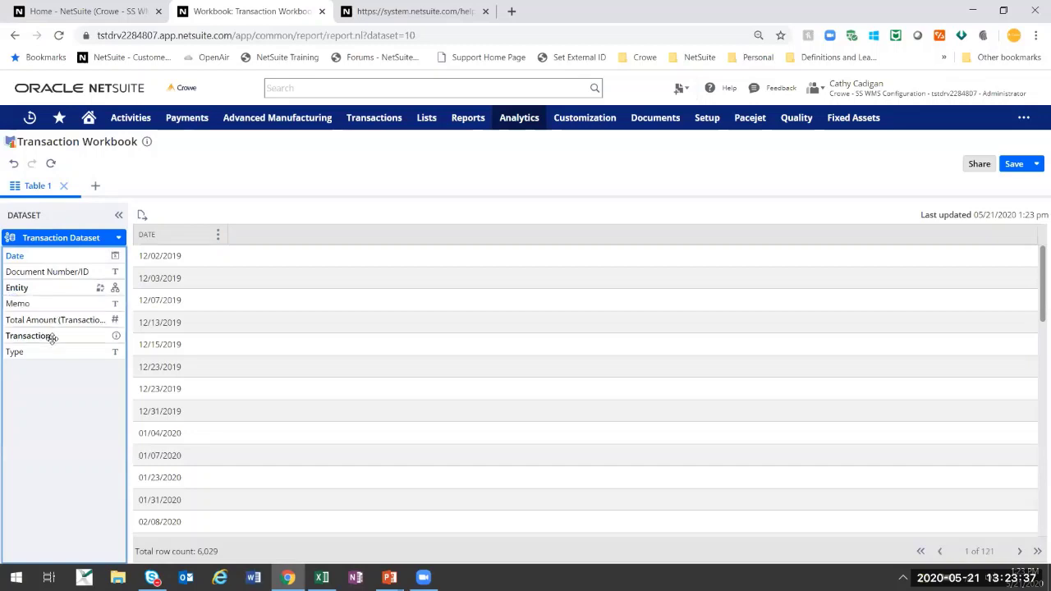
left_click_drag(48, 287, 261, 234)
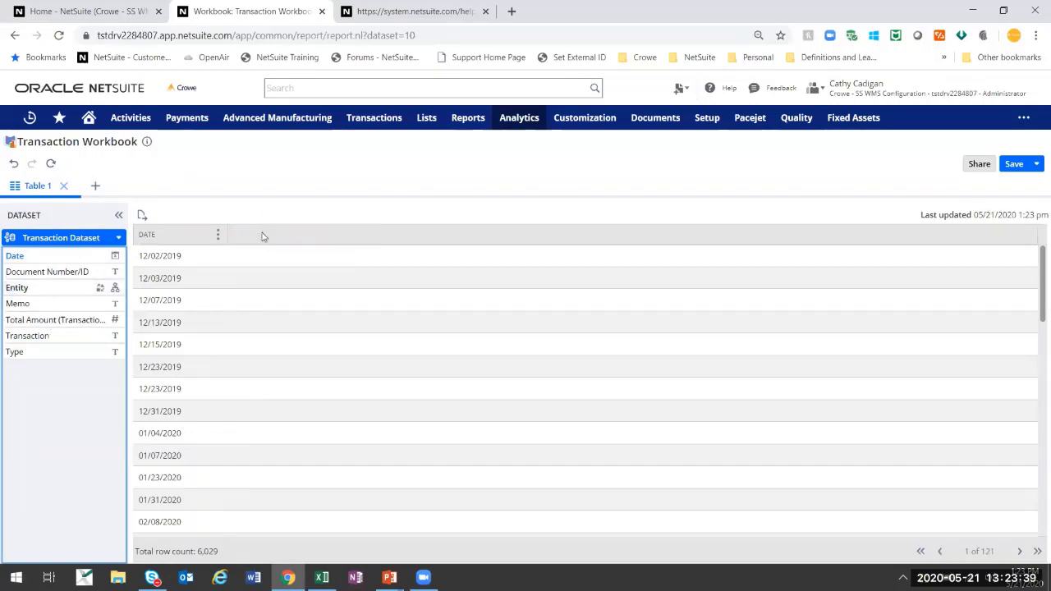
left_click_drag(55, 289, 240, 230)
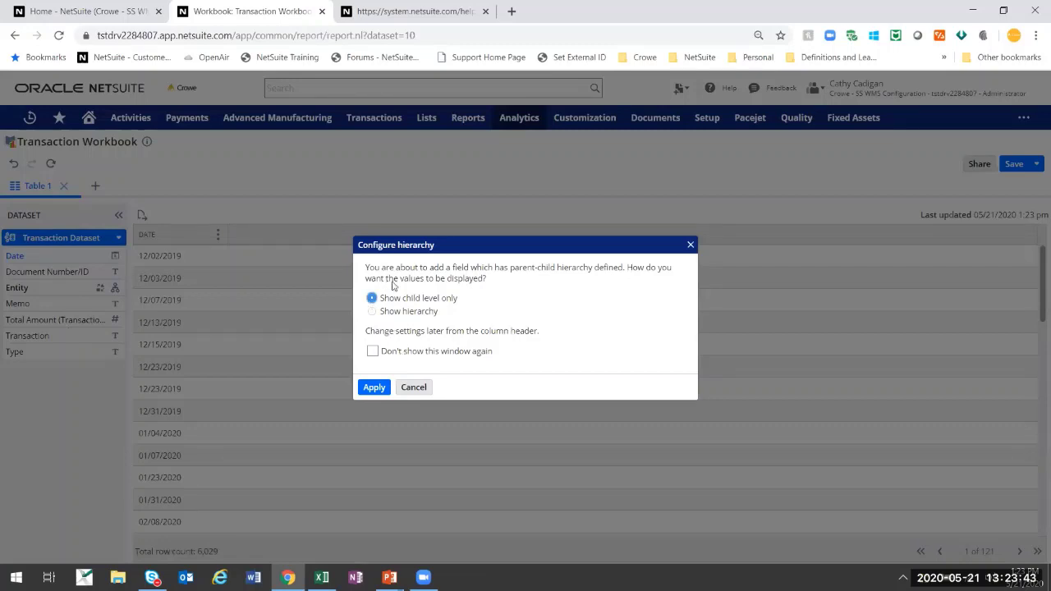
left_click(412, 388)
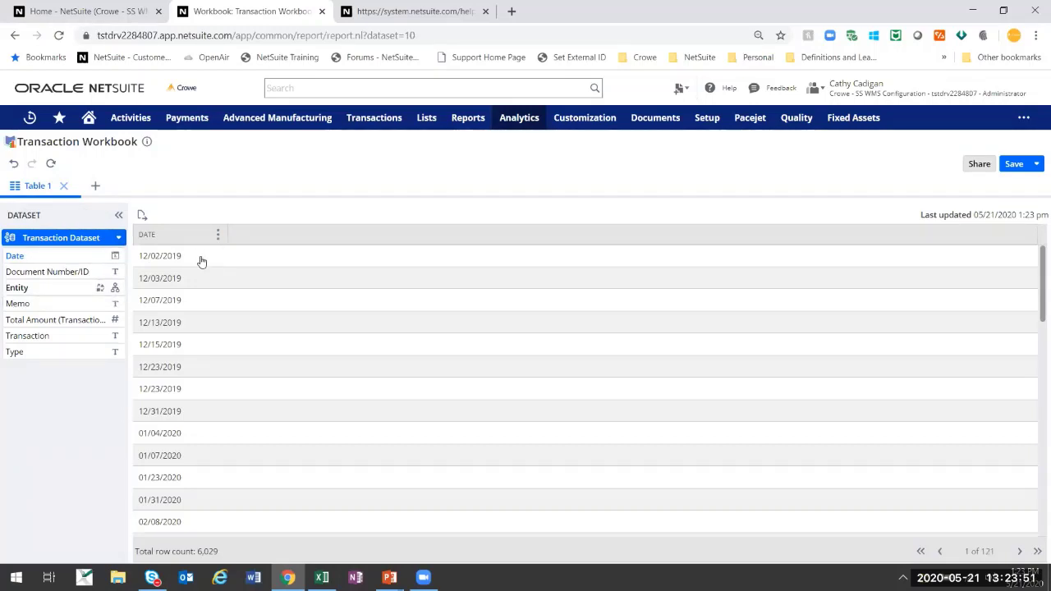
Add the Entity field to the table after Date, showing the child level only
key("ctrl+plus")
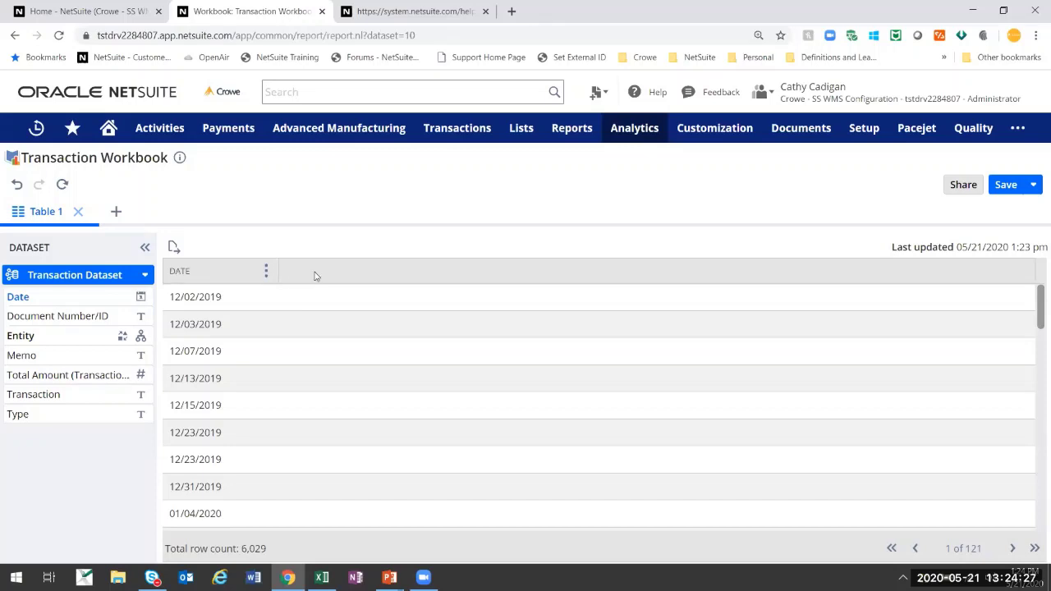
key("ctrl+minus")
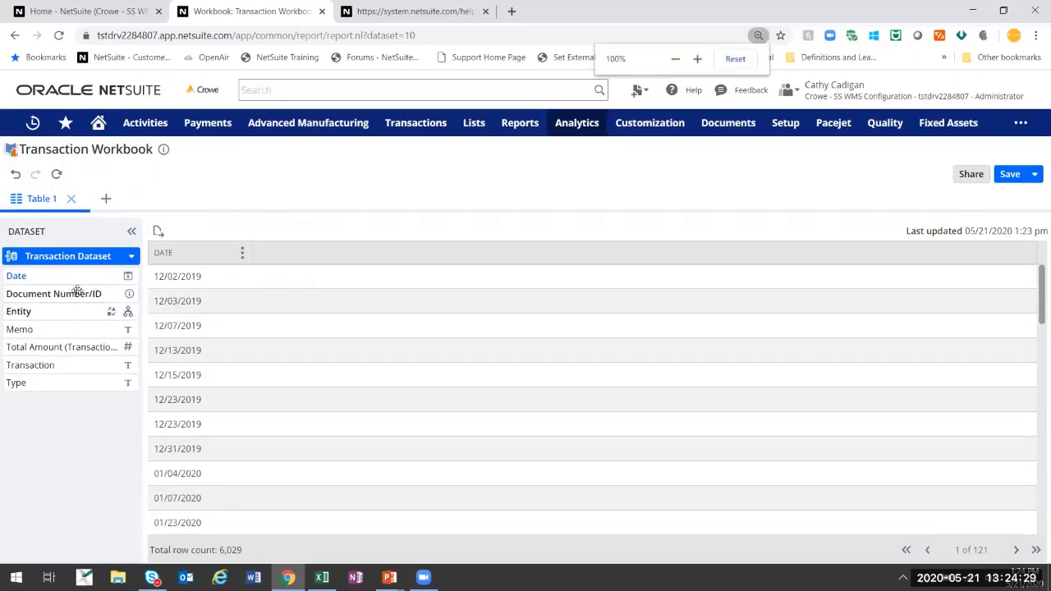
left_click_drag(64, 311, 387, 260)
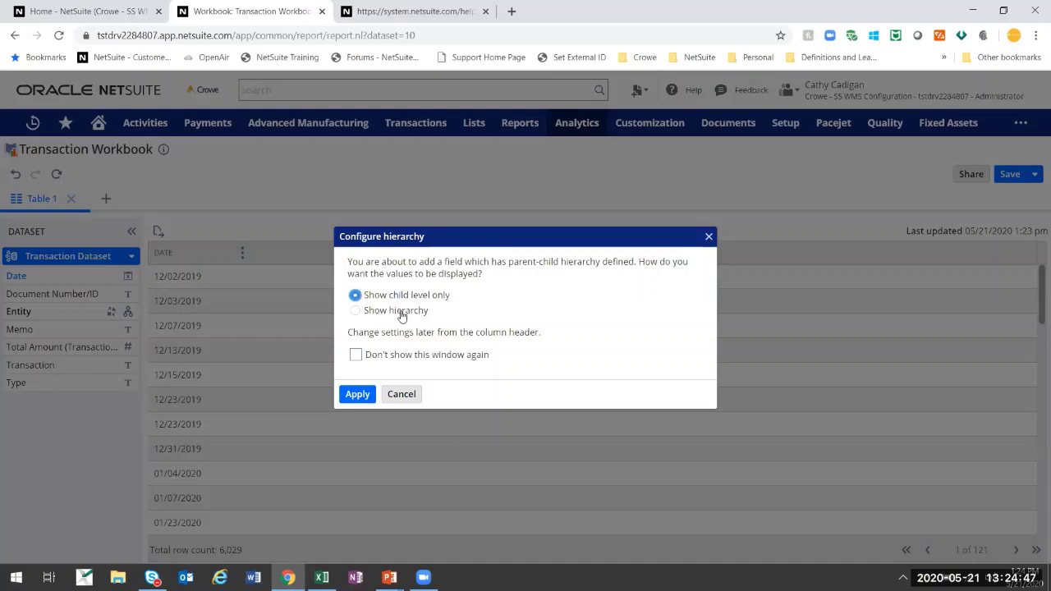
left_click(356, 355)
left_click(354, 355)
left_click(357, 395)
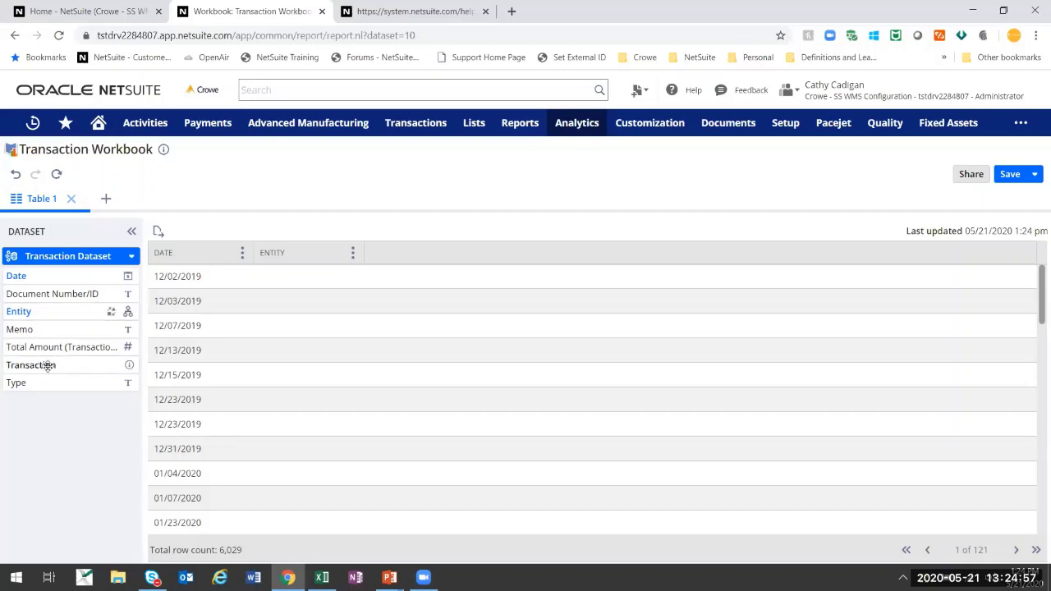
Add the Transaction and Type fields as table columns after Entity, and look through the resulting rows
left_click_drag(48, 366, 410, 240)
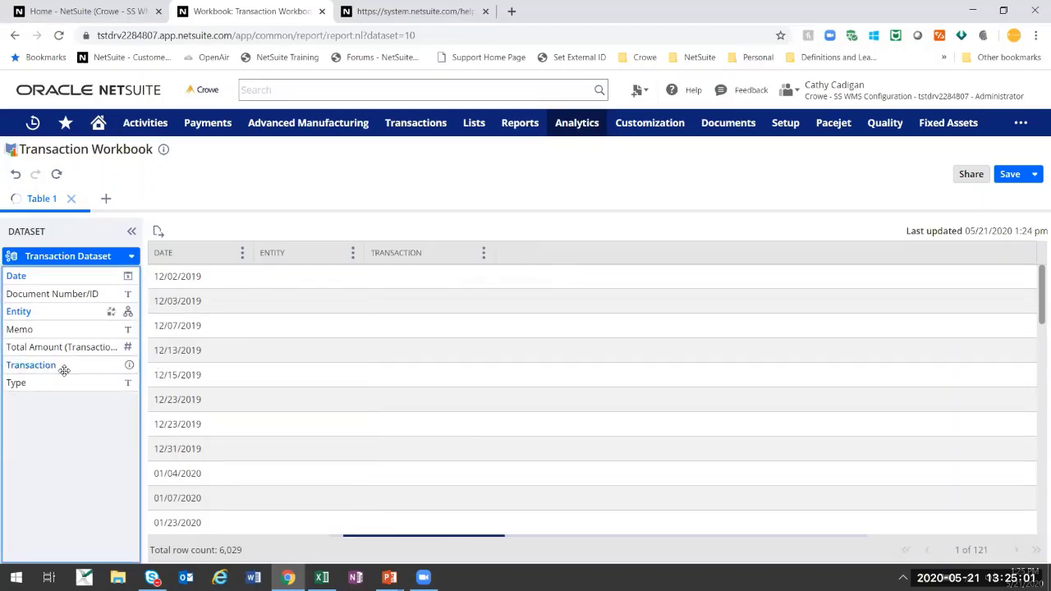
left_click_drag(33, 383, 544, 251)
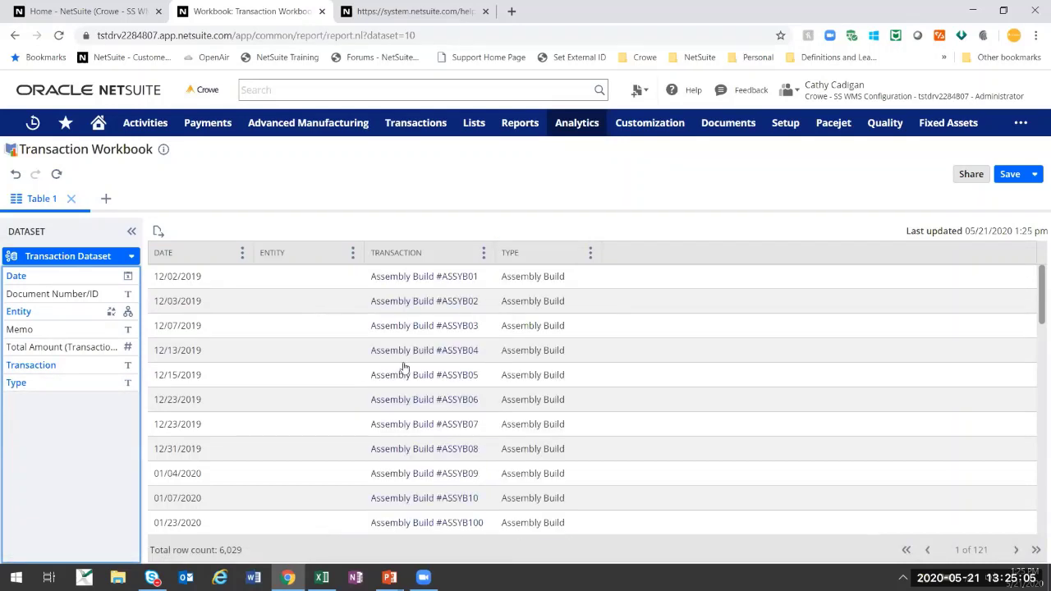
scroll(321, 282, "down", 20)
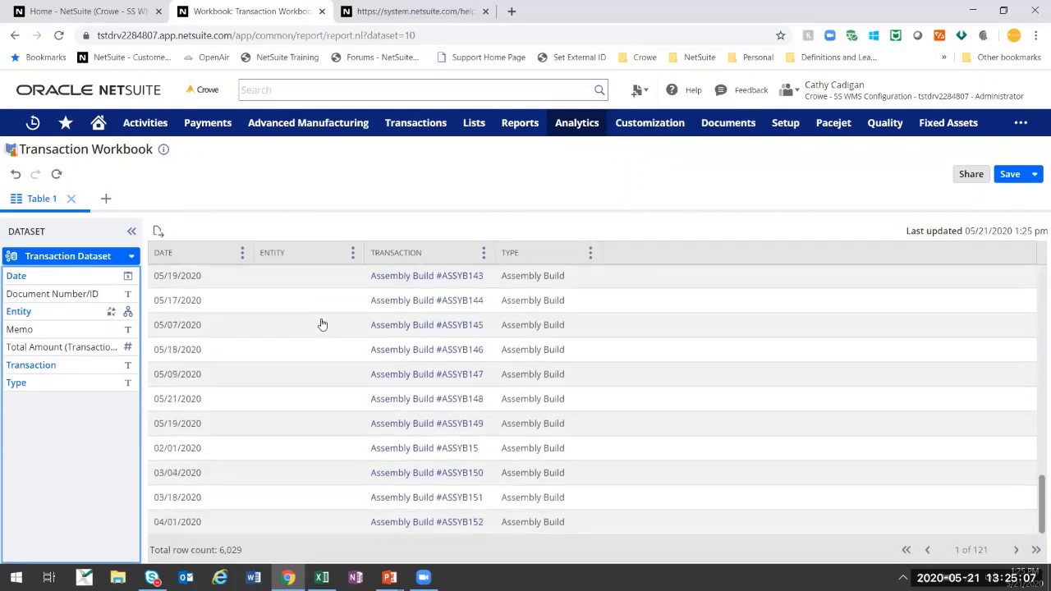
scroll(321, 325, "up", 20)
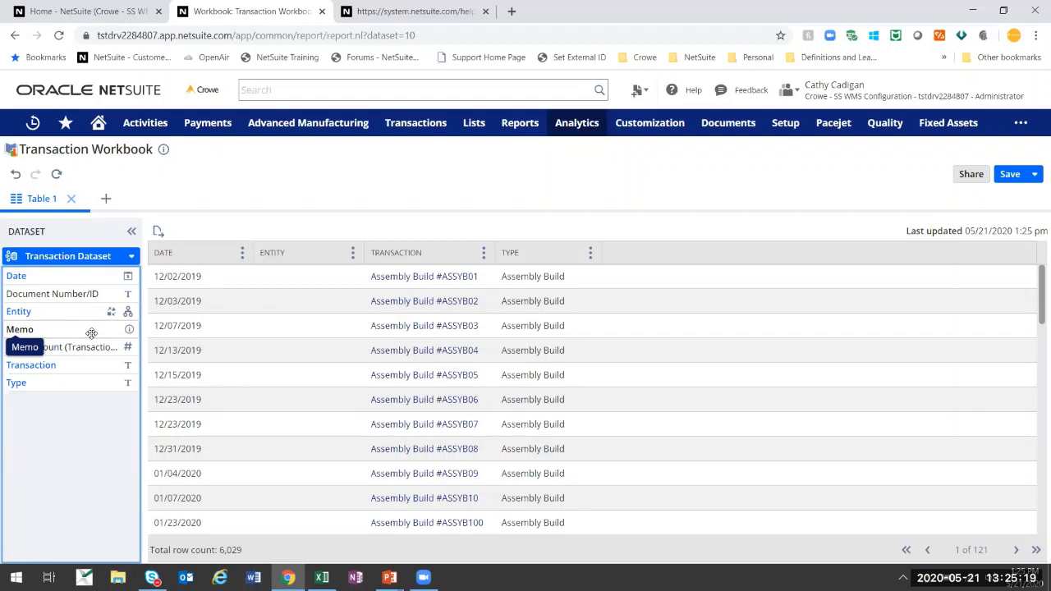
left_click(484, 253)
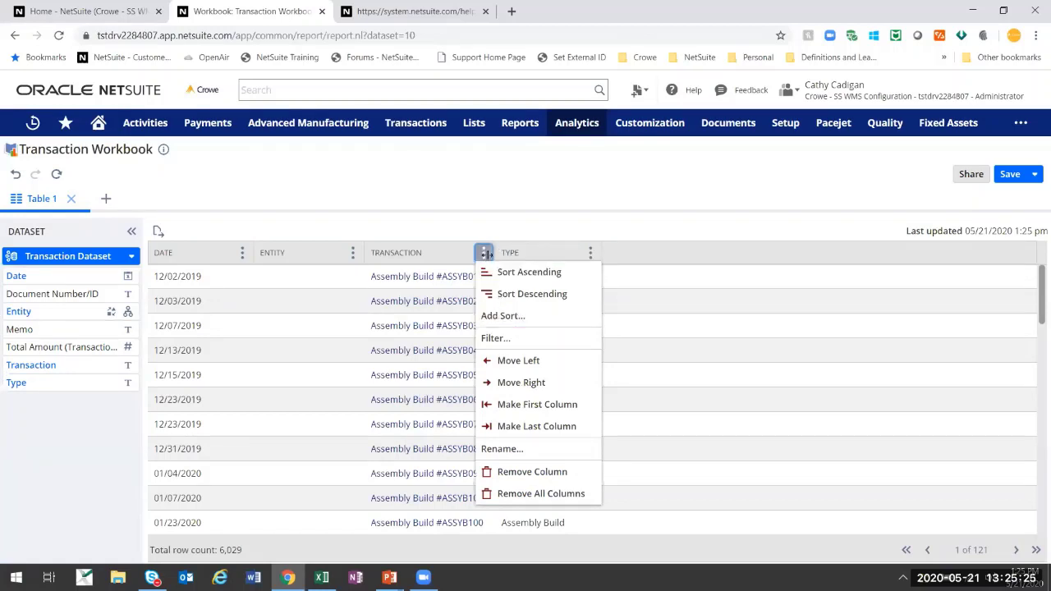
left_click(491, 337)
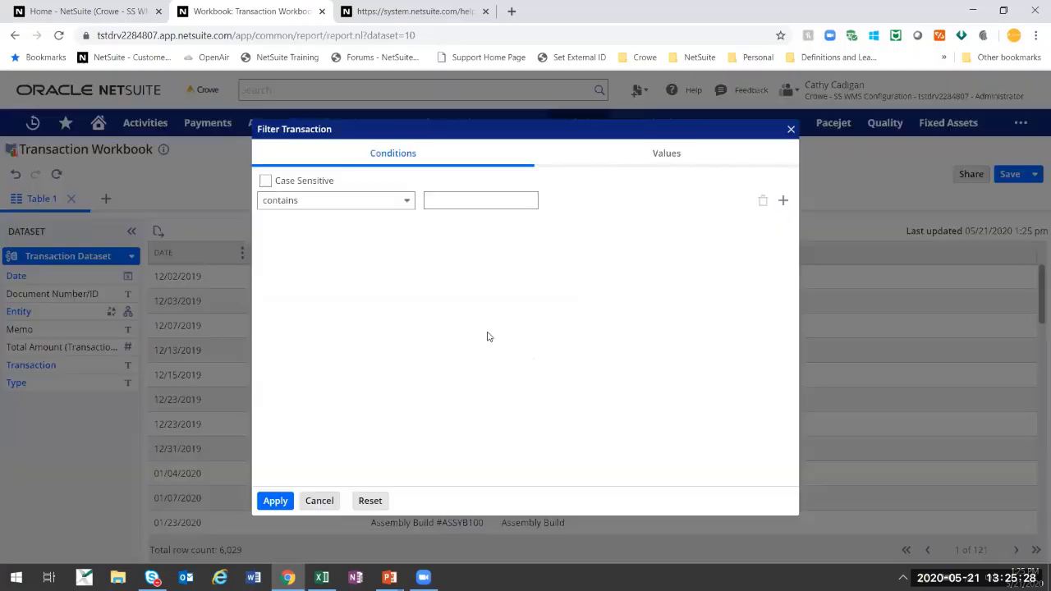
left_click(389, 207)
left_click(391, 269)
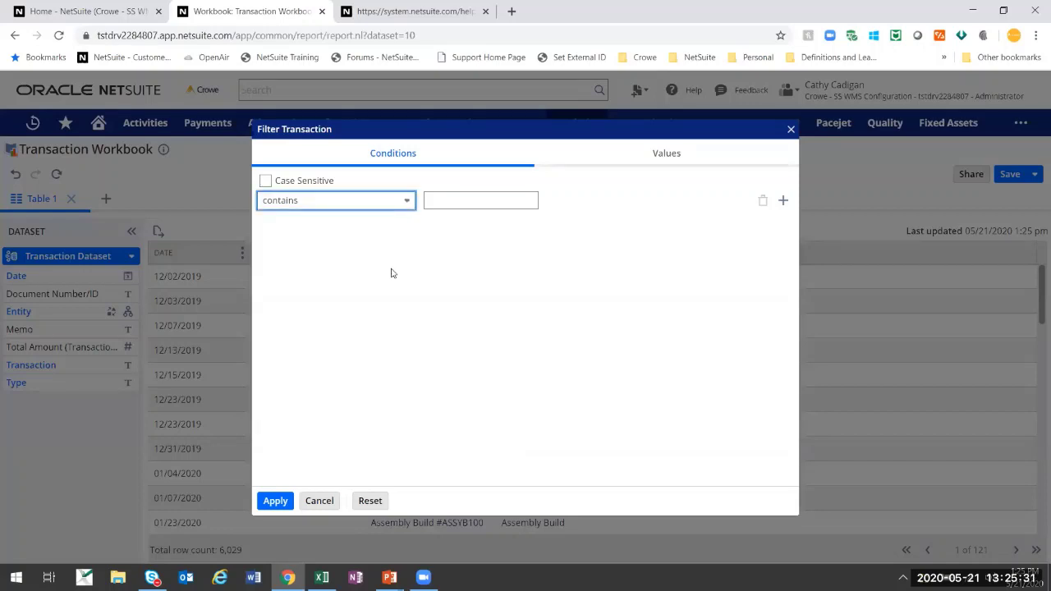
left_click(331, 501)
Filter the table's Type column to the field value Sales Order
left_click(590, 253)
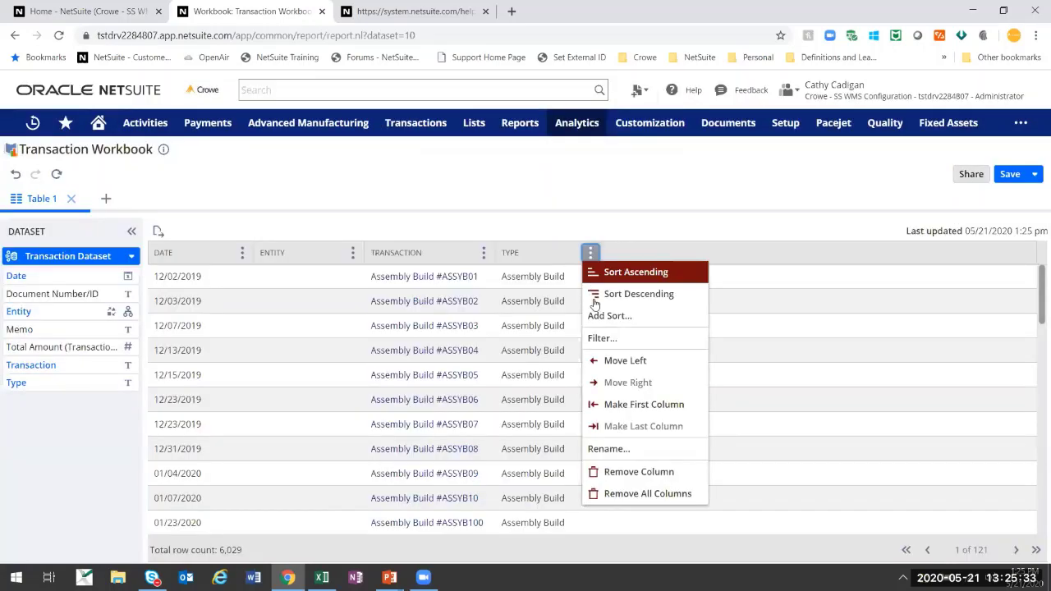
left_click(598, 337)
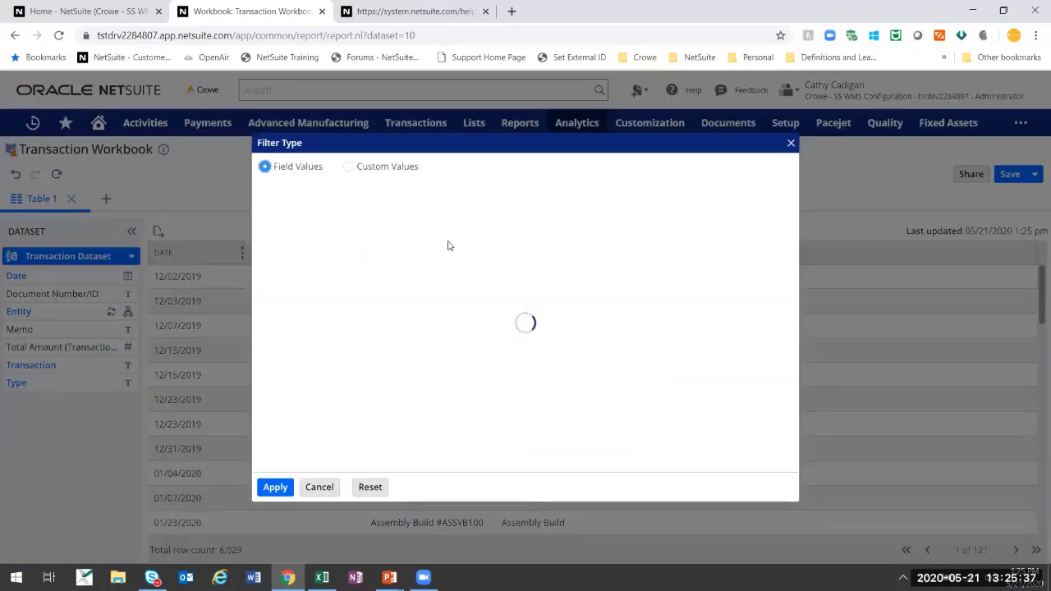
scroll(340, 415, "down", 5)
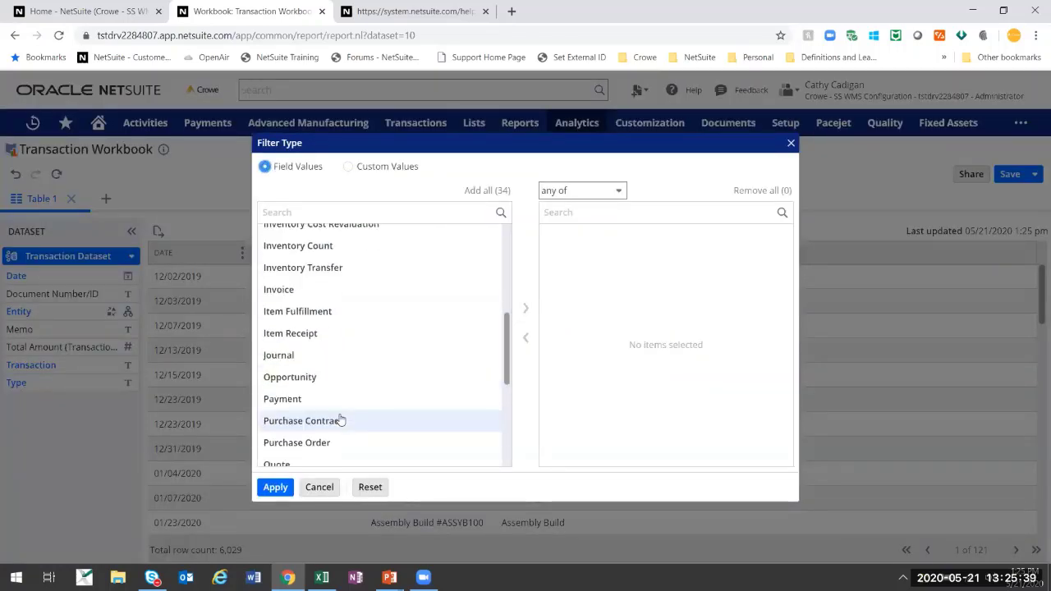
scroll(332, 424, "down", 1)
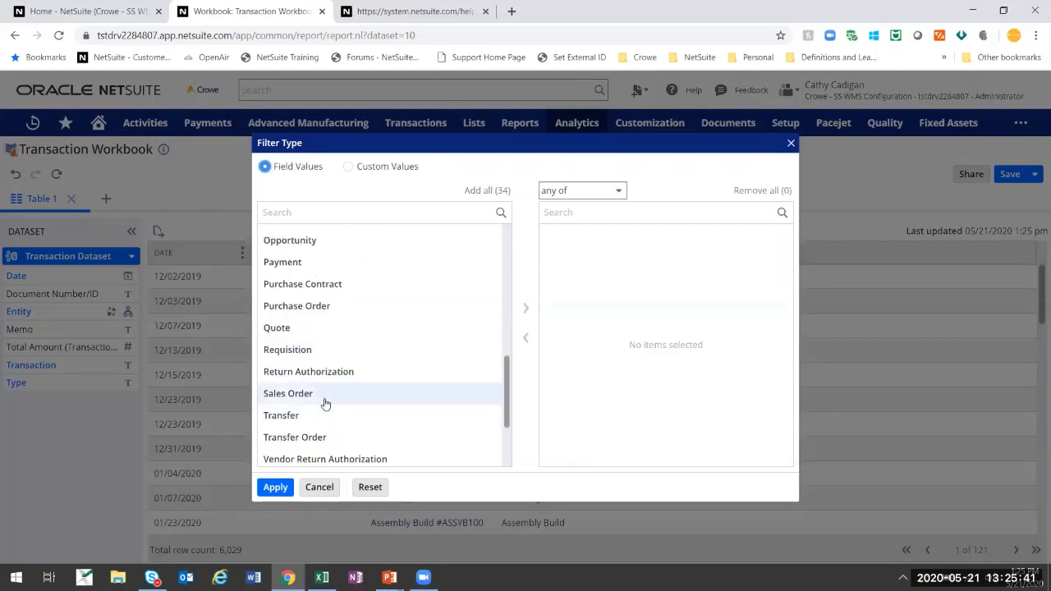
left_click(326, 403)
left_click(283, 488)
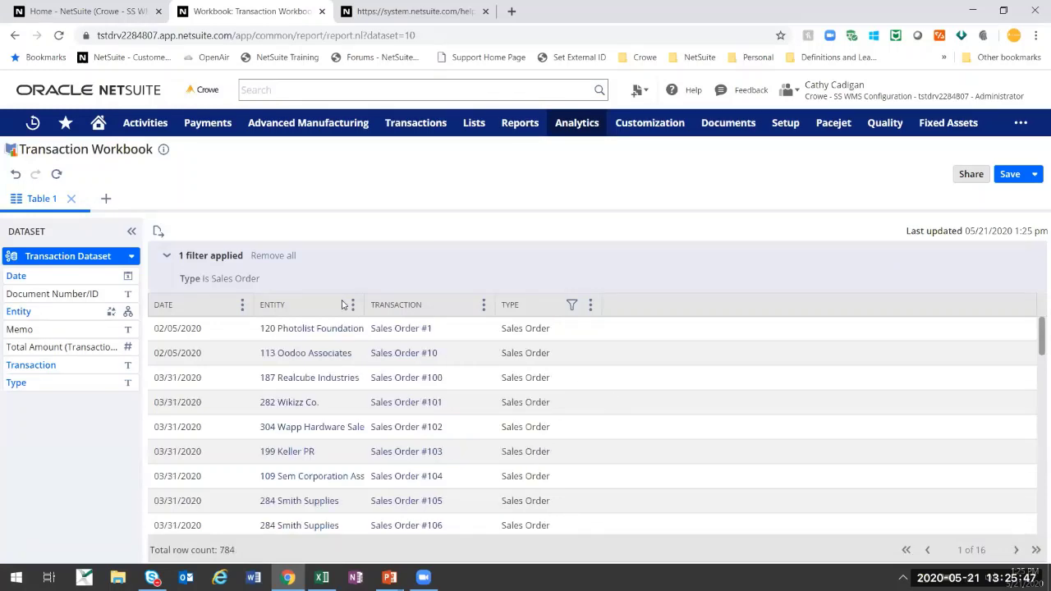
Widen the table's Entity column to show the full names, and add the Total Amount (Transaction Currency) field as a column after Type
left_click_drag(361, 305, 383, 307)
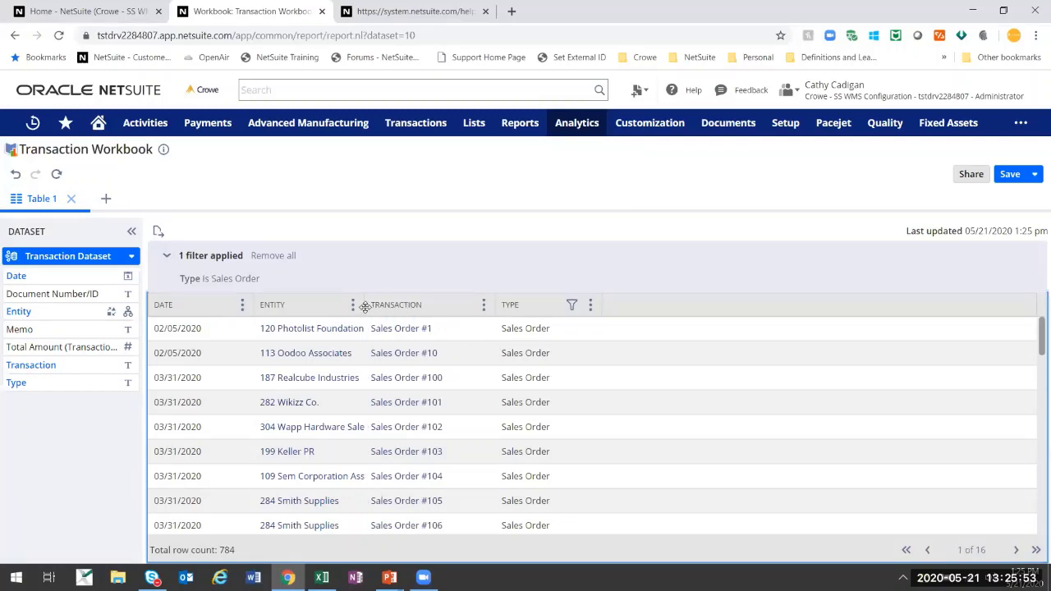
left_click_drag(362, 307, 464, 308)
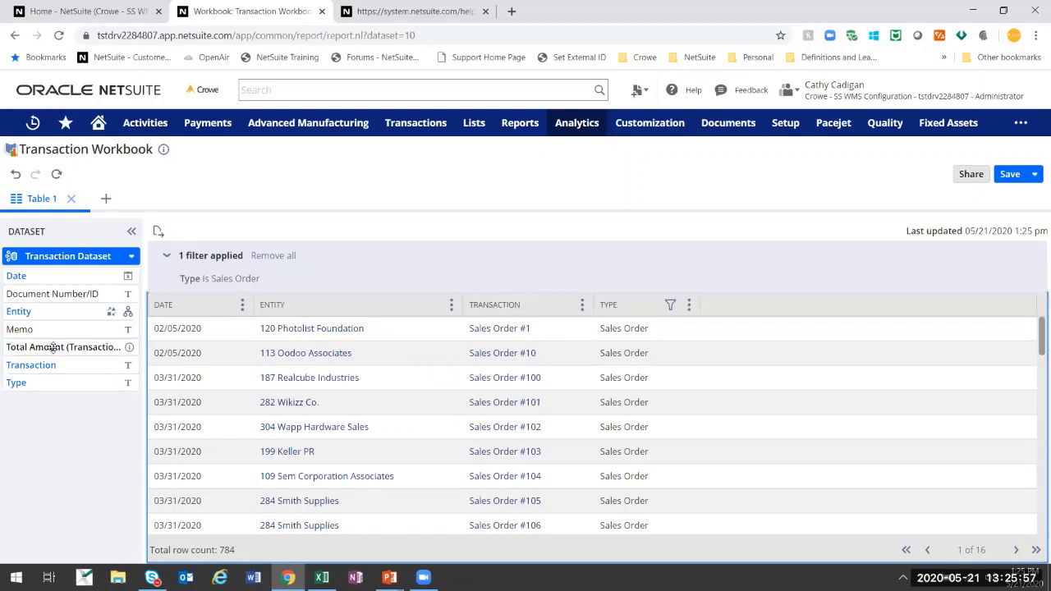
left_click_drag(60, 347, 812, 324)
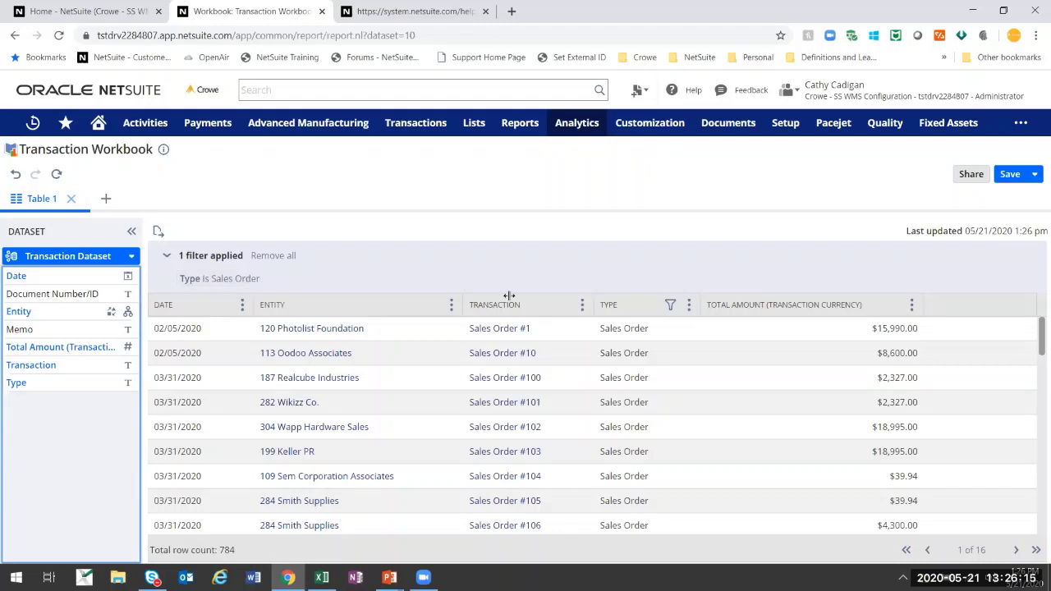
left_click(689, 305)
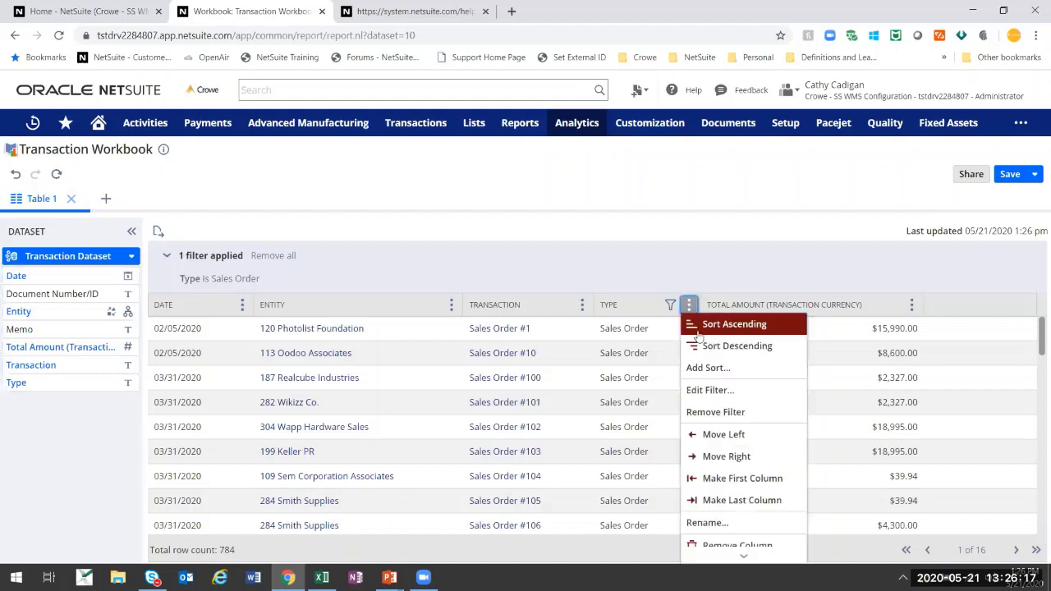
left_click(716, 254)
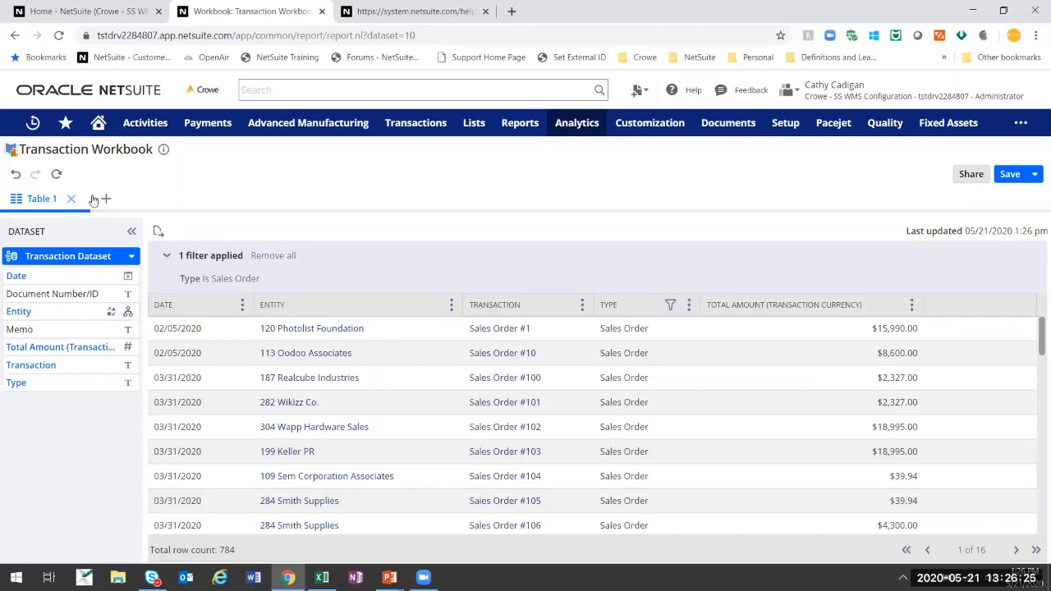
Rename the table visualization from Table 1 to Sales Orders List
double_click(33, 199)
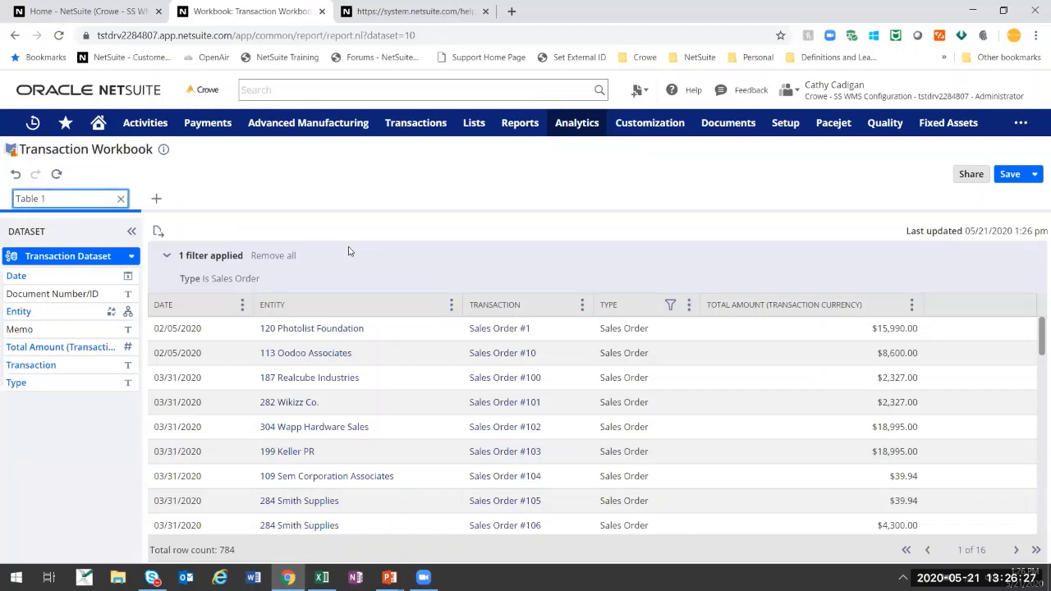
key("BackSpace")
key("BackSpace")
key("BackSpace")
key("BackSpace")
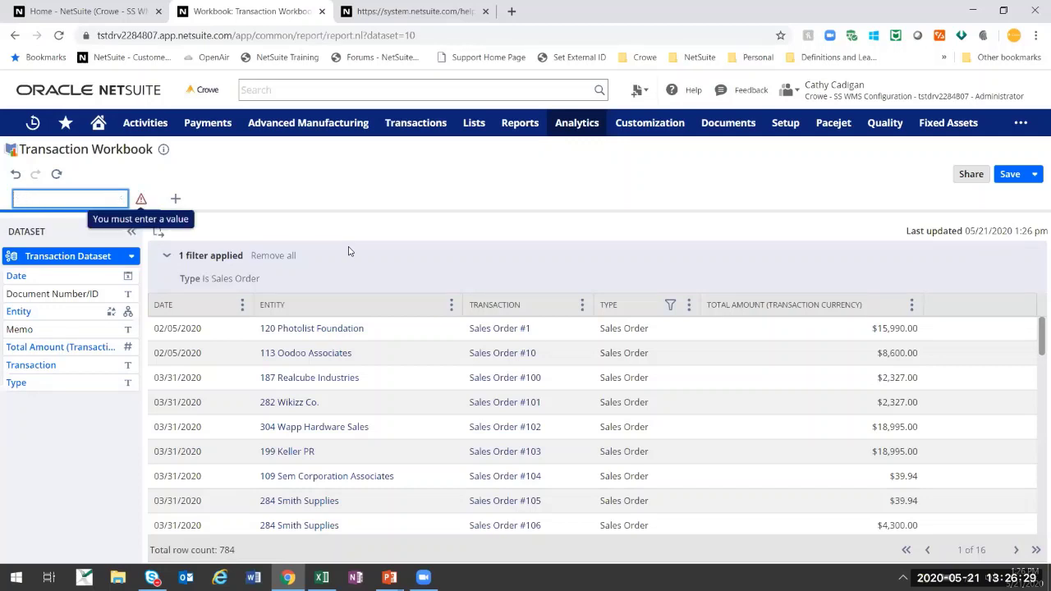
type("Tras")
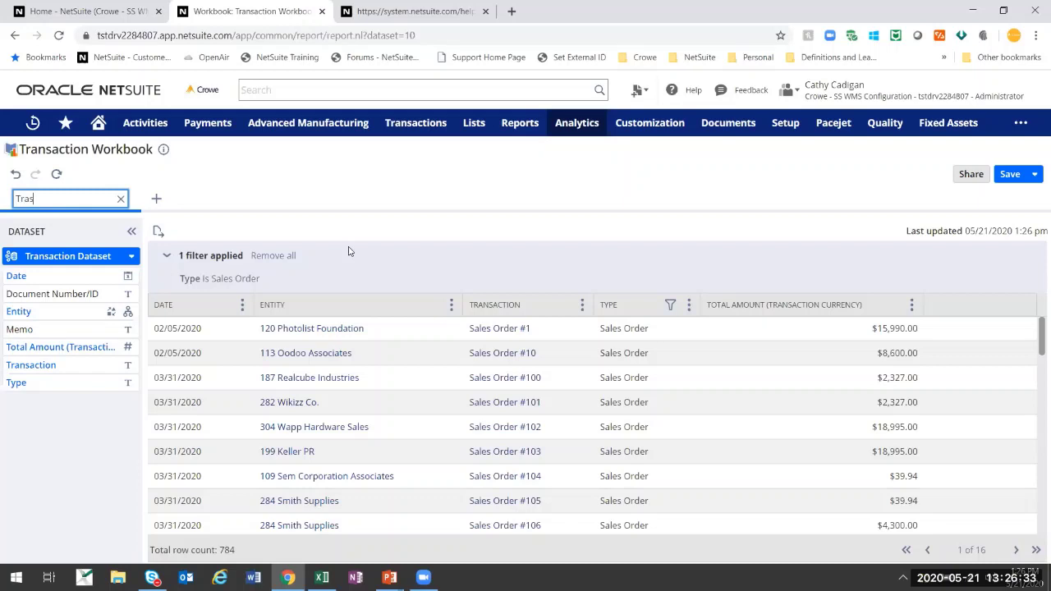
type("ansact")
key("BackSpace")
key("BackSpace")
key("BackSpace")
key("BackSpace")
key("BackSpace")
key("BackSpace")
key("BackSpace")
key("BackSpace")
key("BackSpace")
key("BackSpace")
key("BackSpace")
key("BackSpace")
key("BackSpace")
key("BackSpace")
key("BackSpace")
key("BackSpace")
type("Sae")
type("les Order")
type("s List")
key("Return")
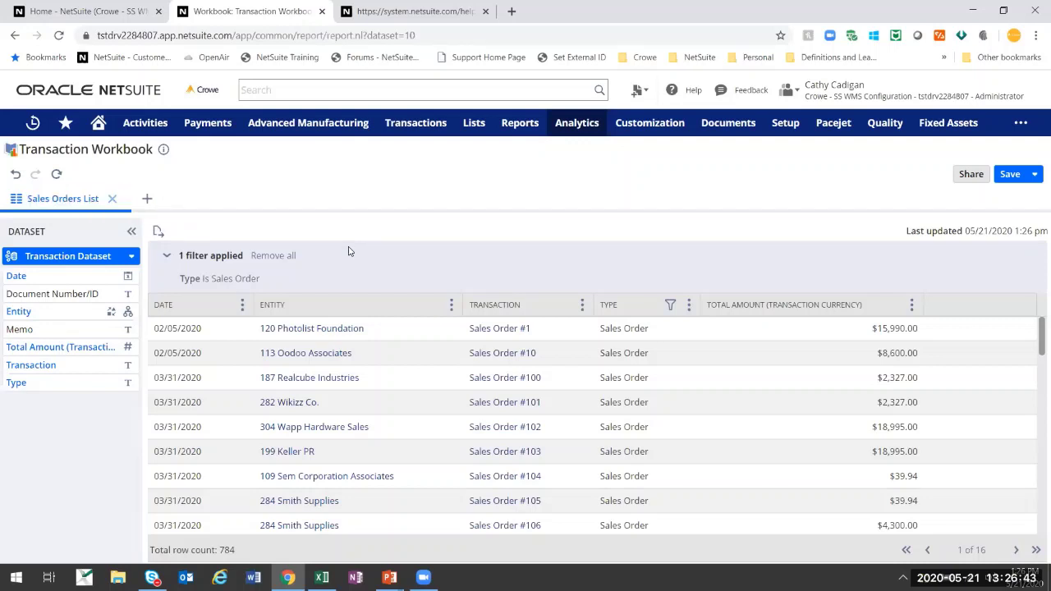
Convert the Total Amount column's currency to Canadian Dollar, keeping the exchange date anchored relative to today
left_click(911, 305)
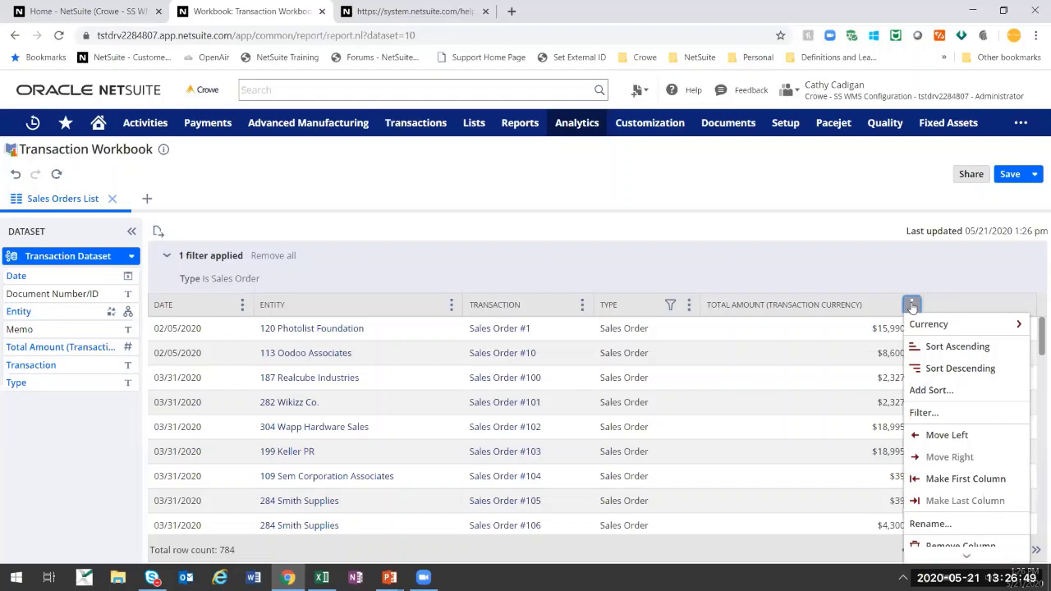
mouse_move(928, 326)
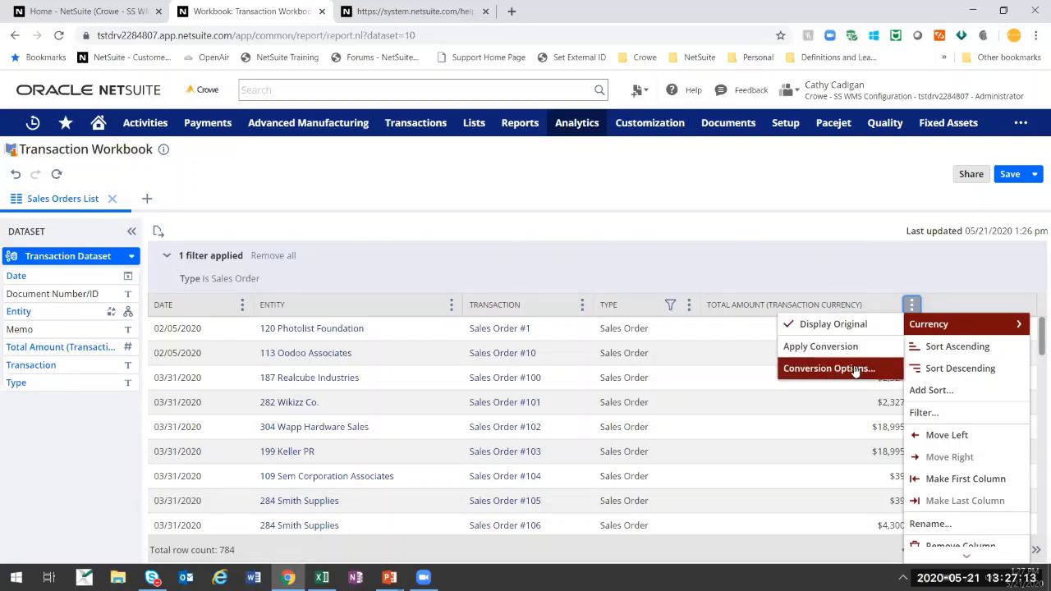
left_click(857, 326)
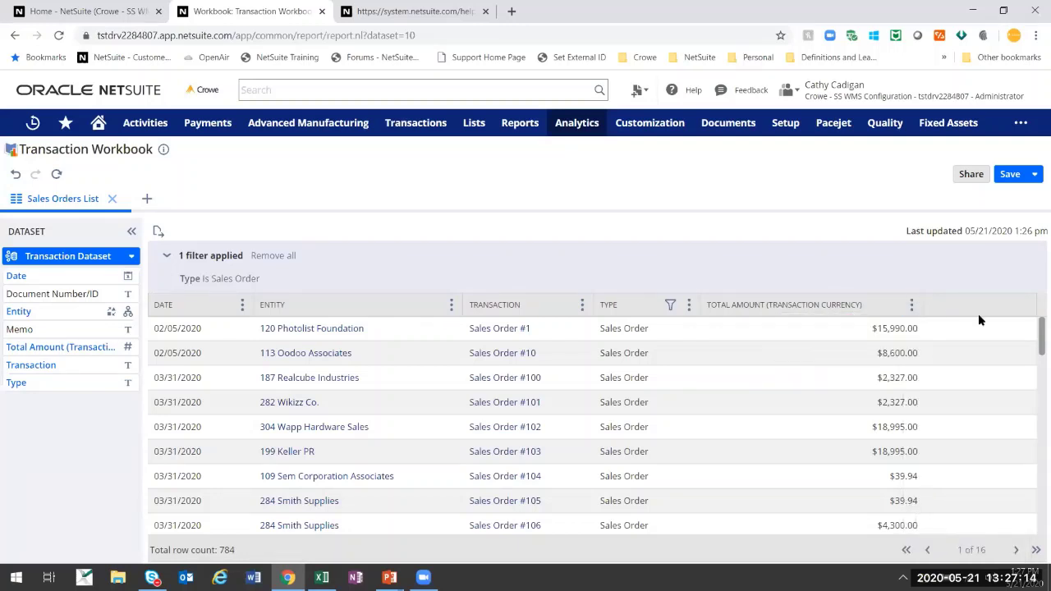
left_click_drag(1039, 331, 1040, 382)
left_click(912, 304)
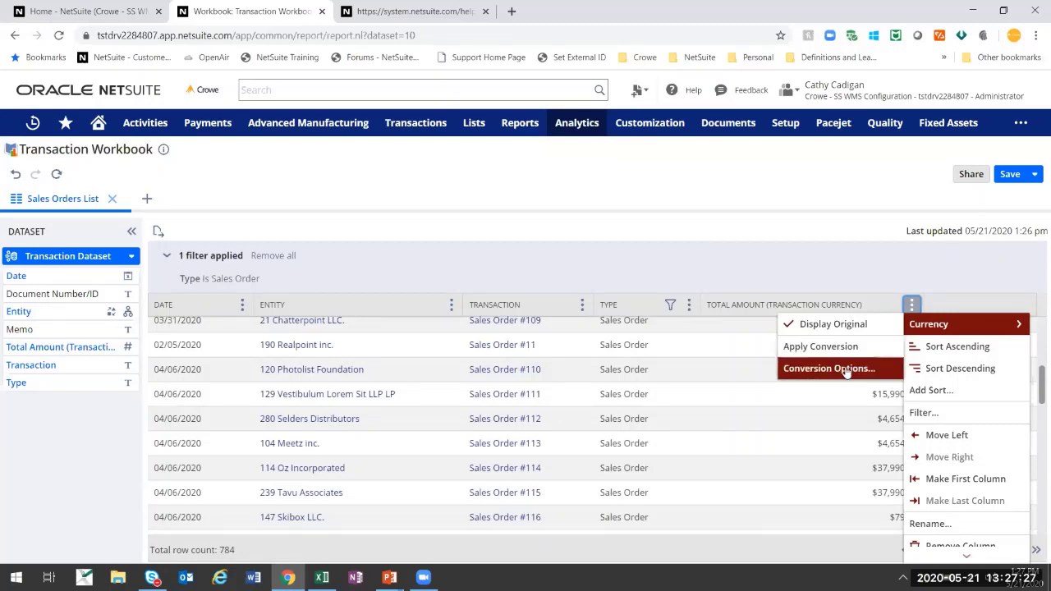
left_click(846, 370)
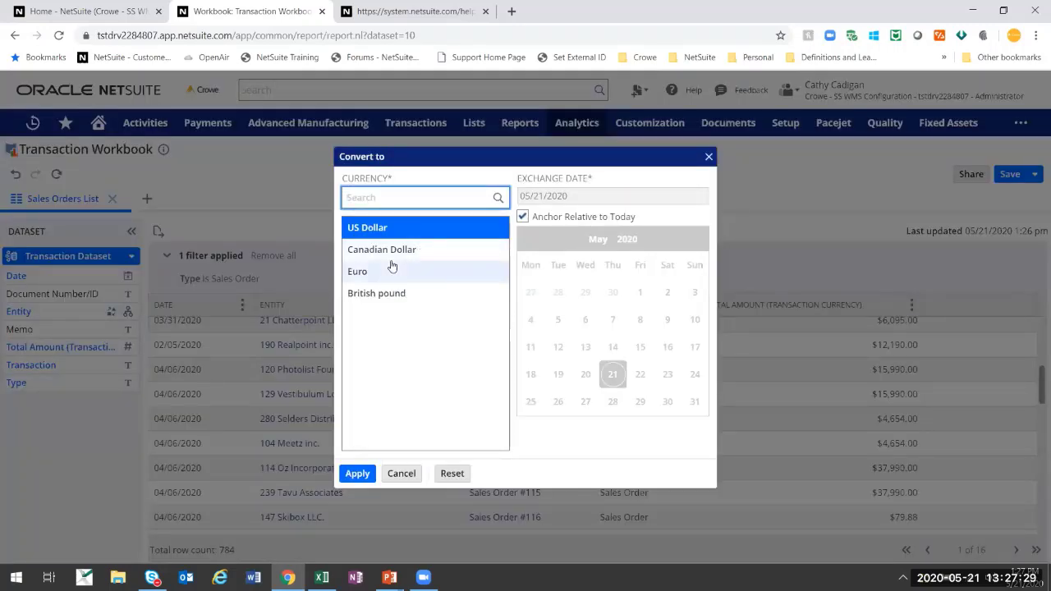
left_click(386, 251)
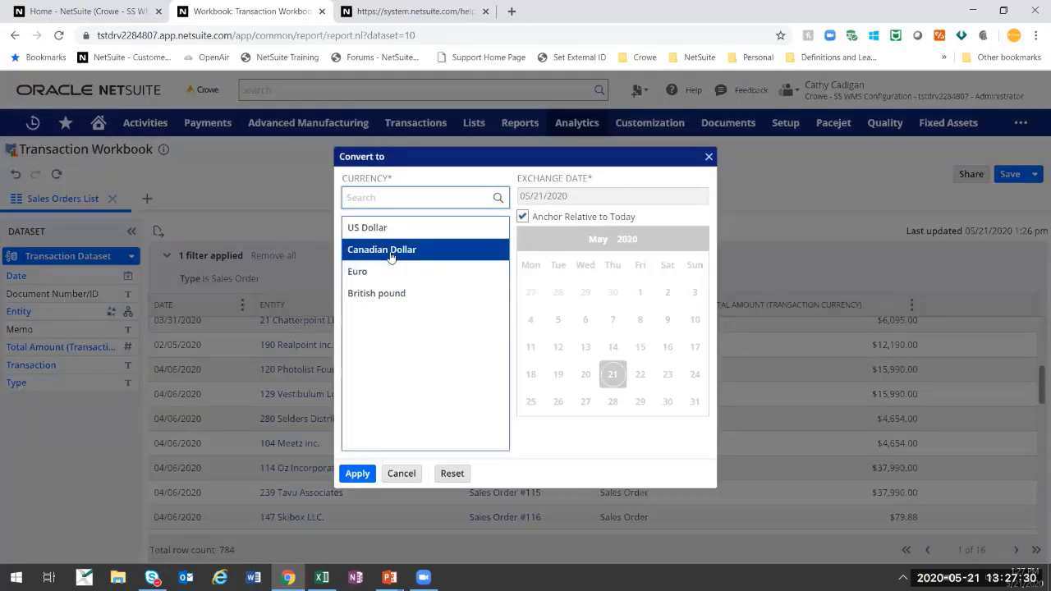
left_click(358, 473)
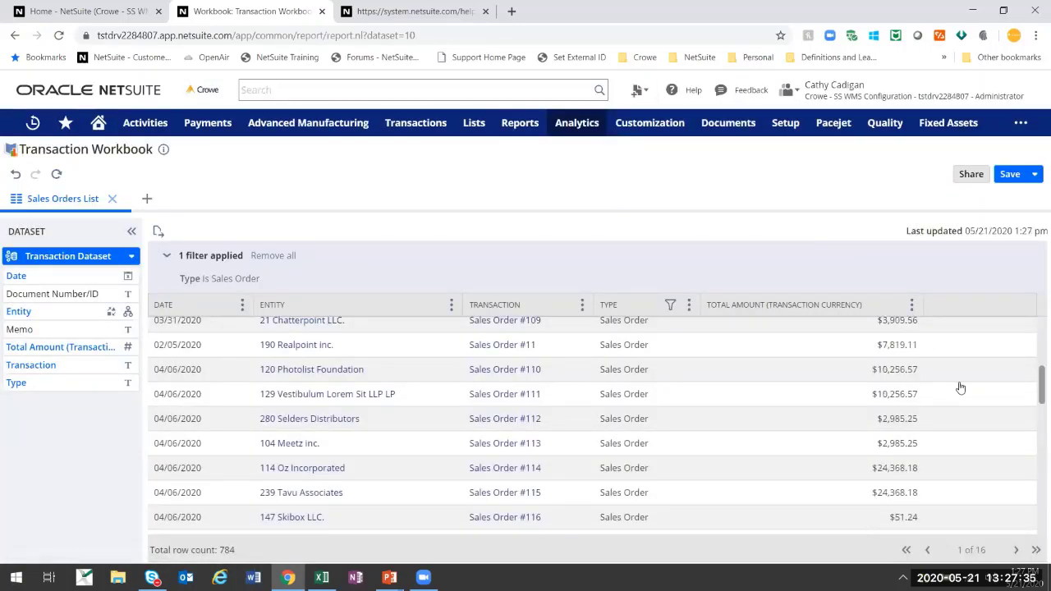
Change the Total Amount column's currency conversion to Euro
left_click(912, 305)
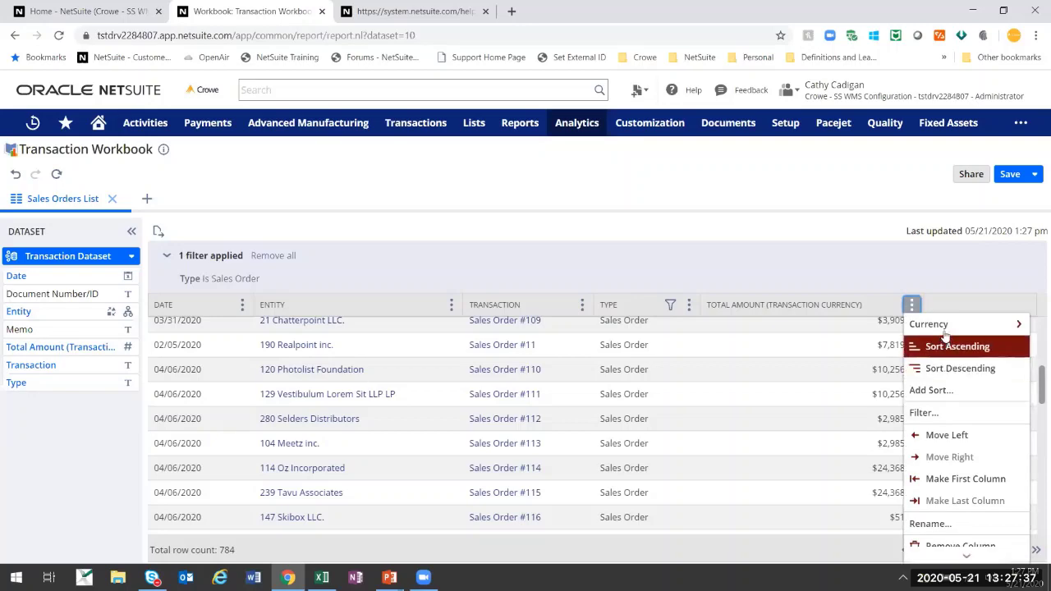
mouse_move(944, 329)
left_click(834, 368)
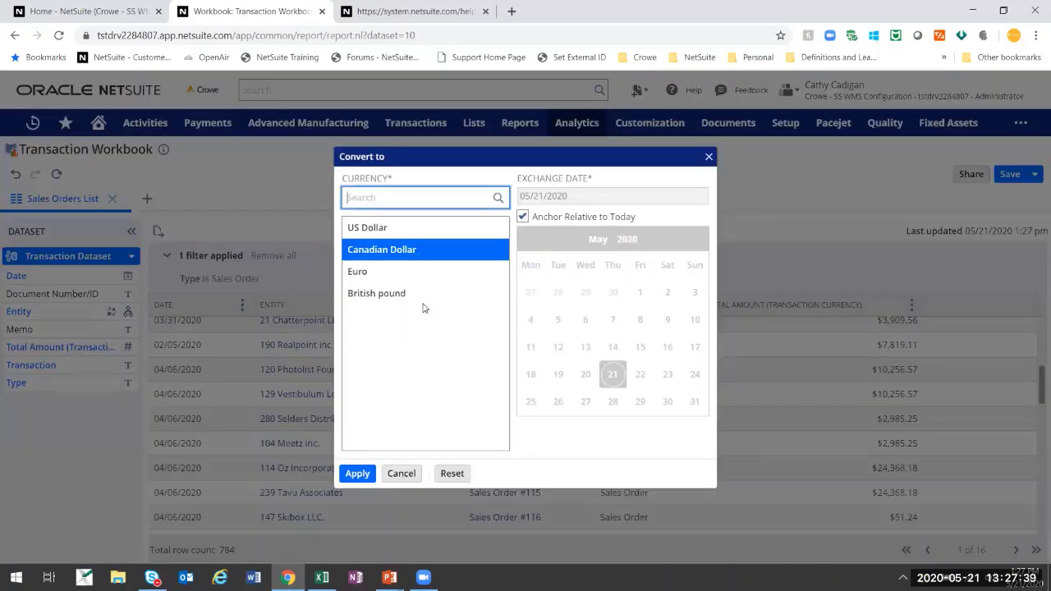
left_click(365, 272)
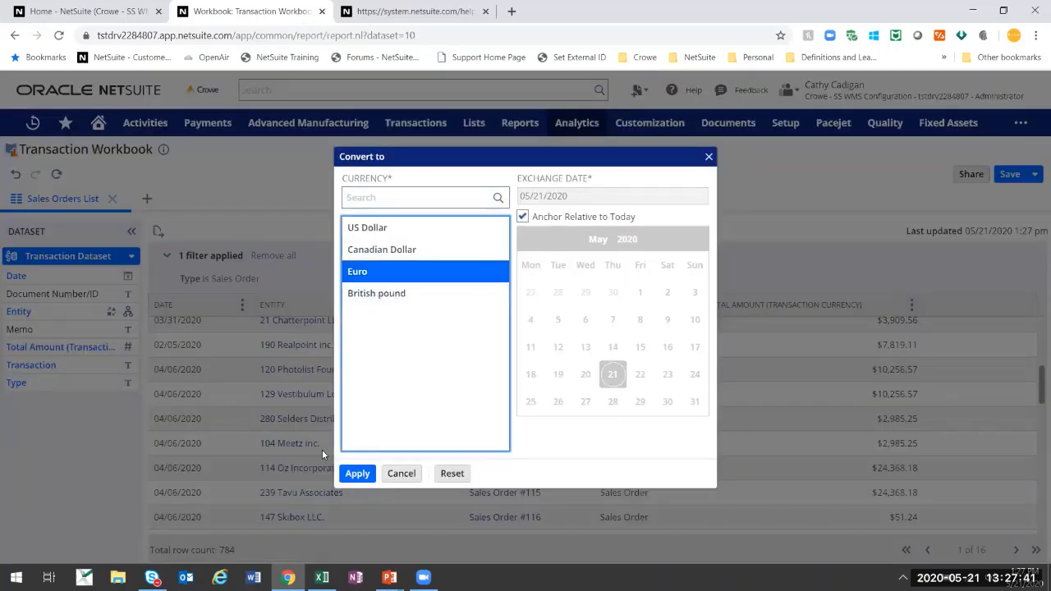
left_click(358, 473)
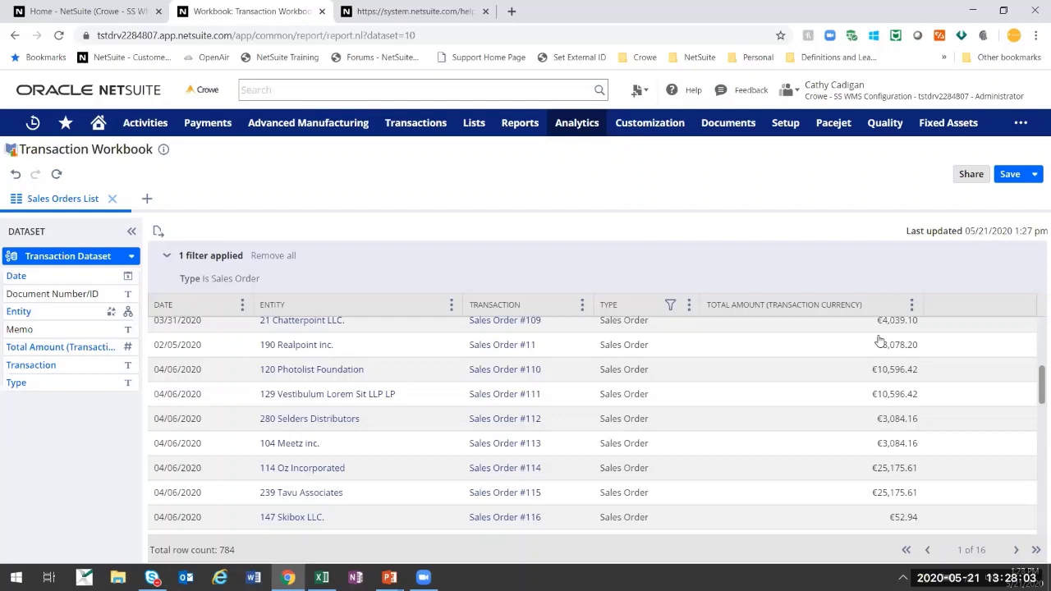
Set the Total Amount column to display the original currency
left_click(912, 304)
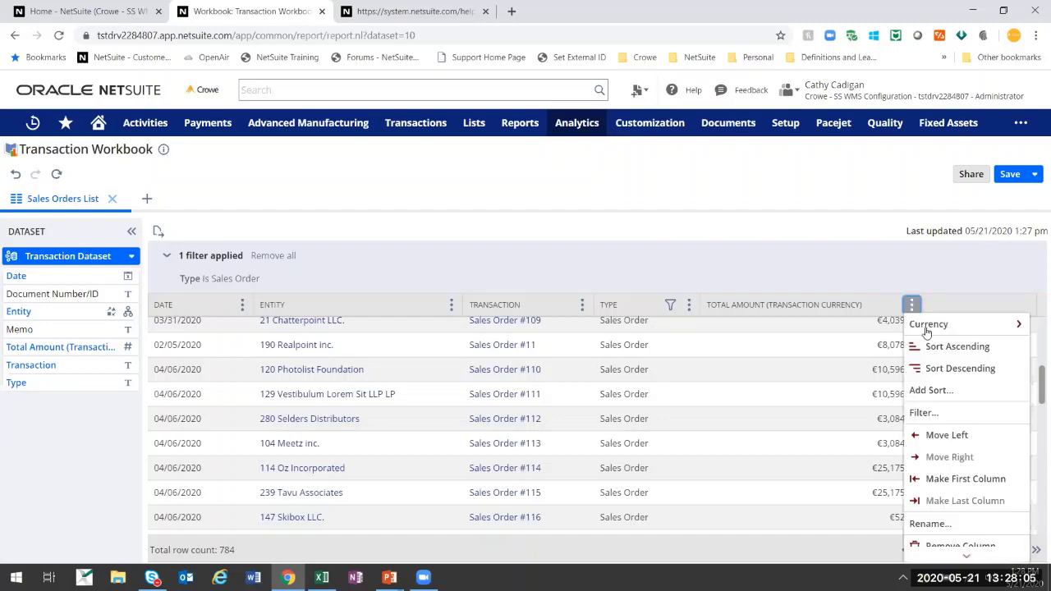
mouse_move(928, 329)
left_click(878, 323)
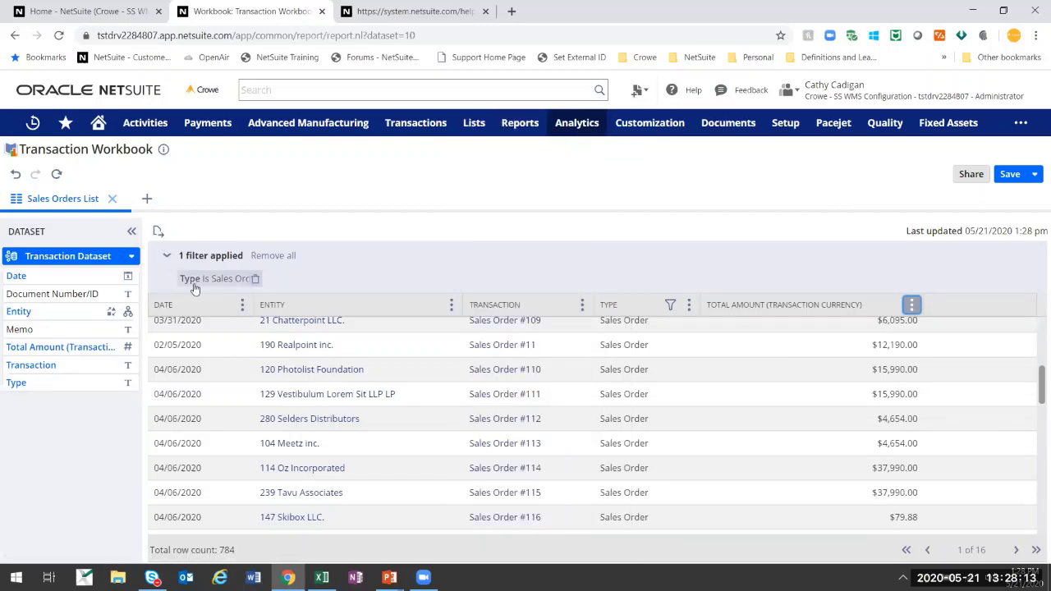
Add a pivot visualization to the workbook and place the Type field in its rows
left_click(147, 199)
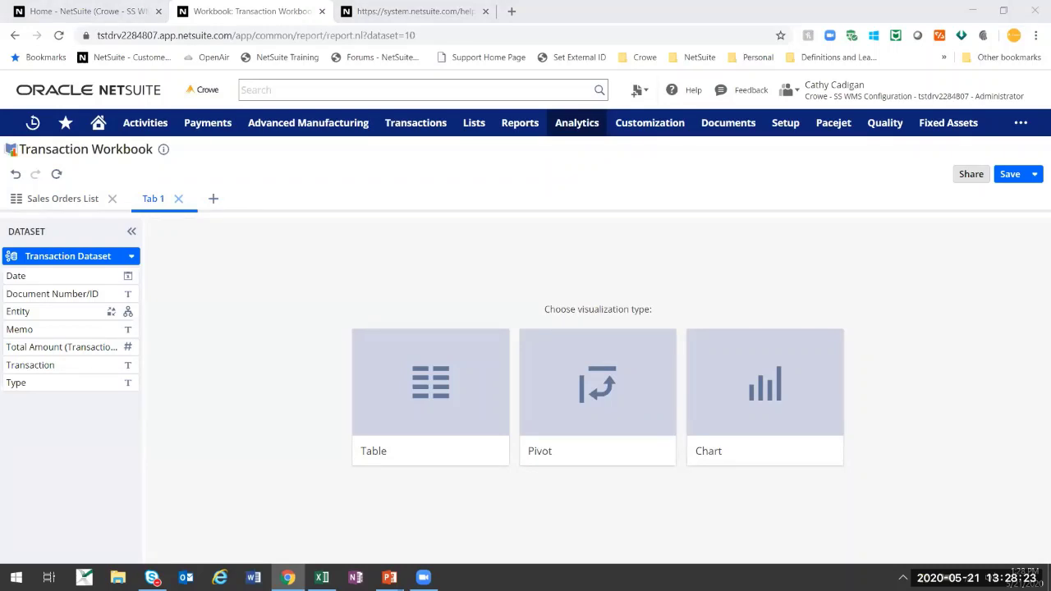
left_click(596, 395)
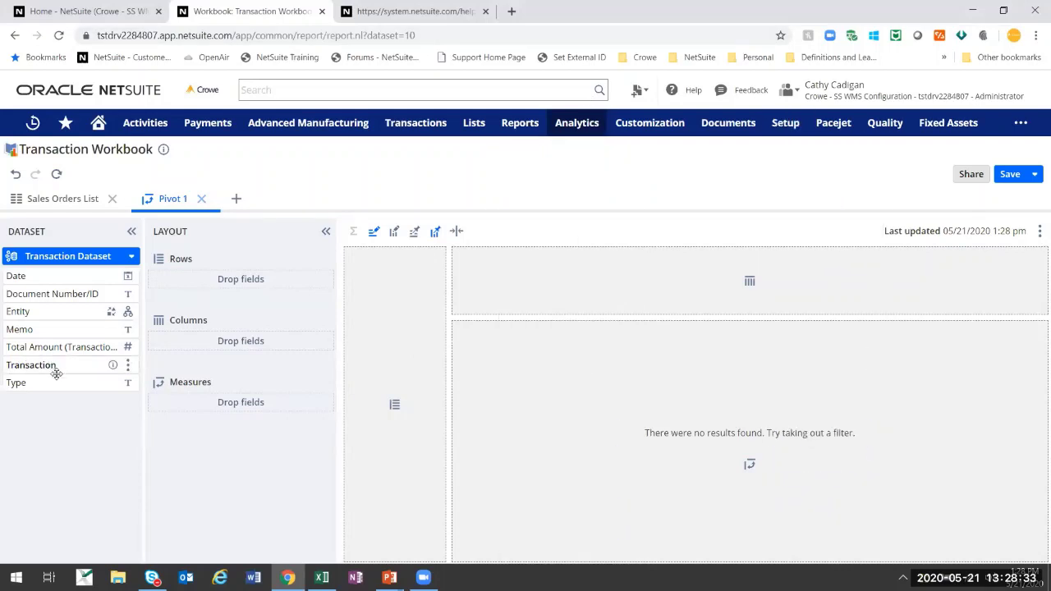
left_click_drag(53, 383, 200, 270)
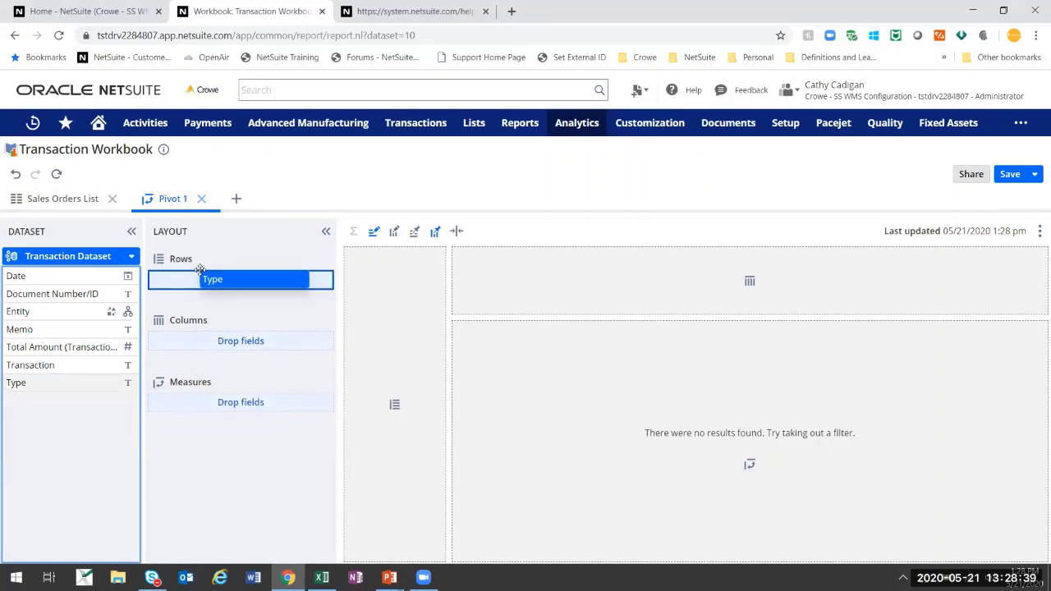
left_click_drag(199, 270, 202, 275)
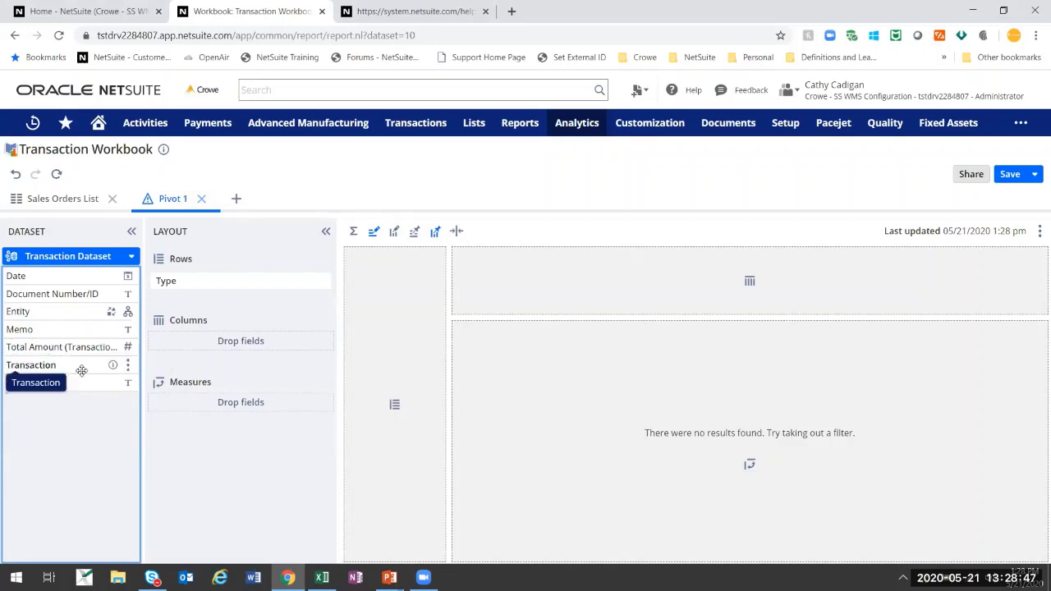
Add the Transaction field as a count measure of the pivot, and refresh the pivot data
left_click_drag(82, 370, 218, 402)
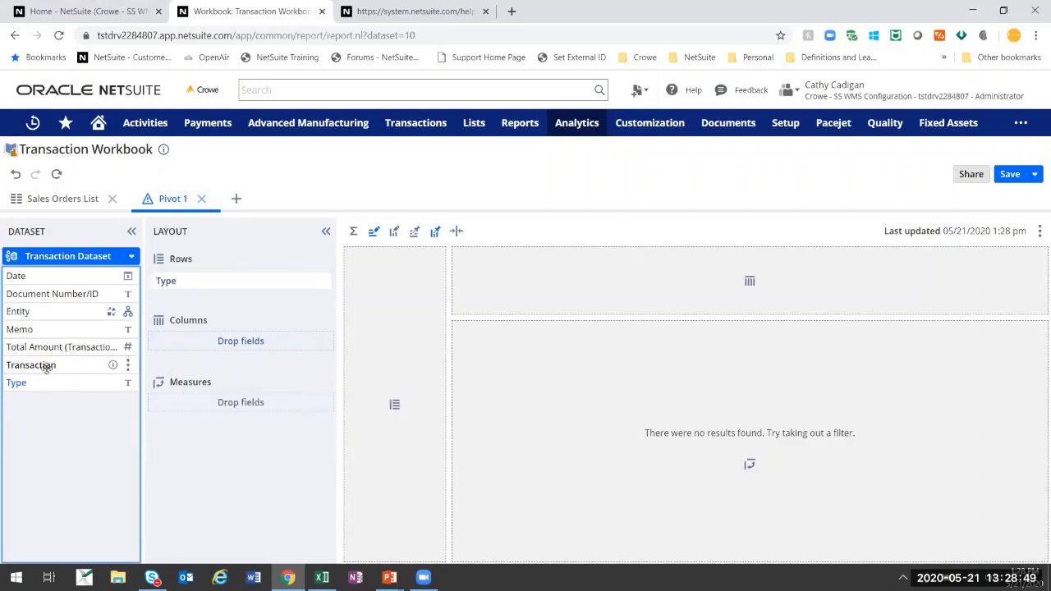
left_click_drag(49, 365, 173, 400)
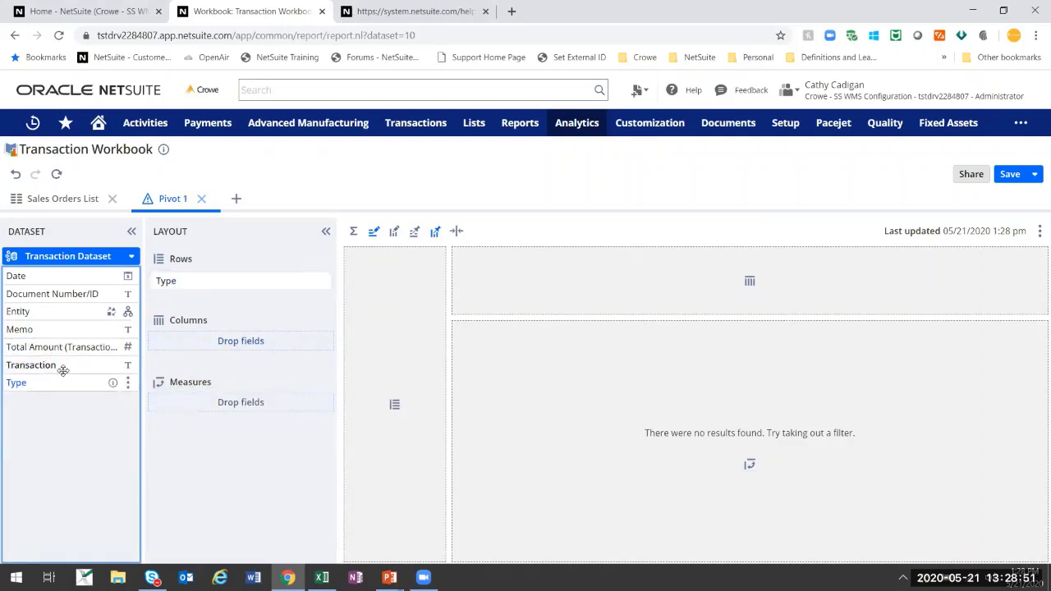
left_click_drag(63, 367, 182, 400)
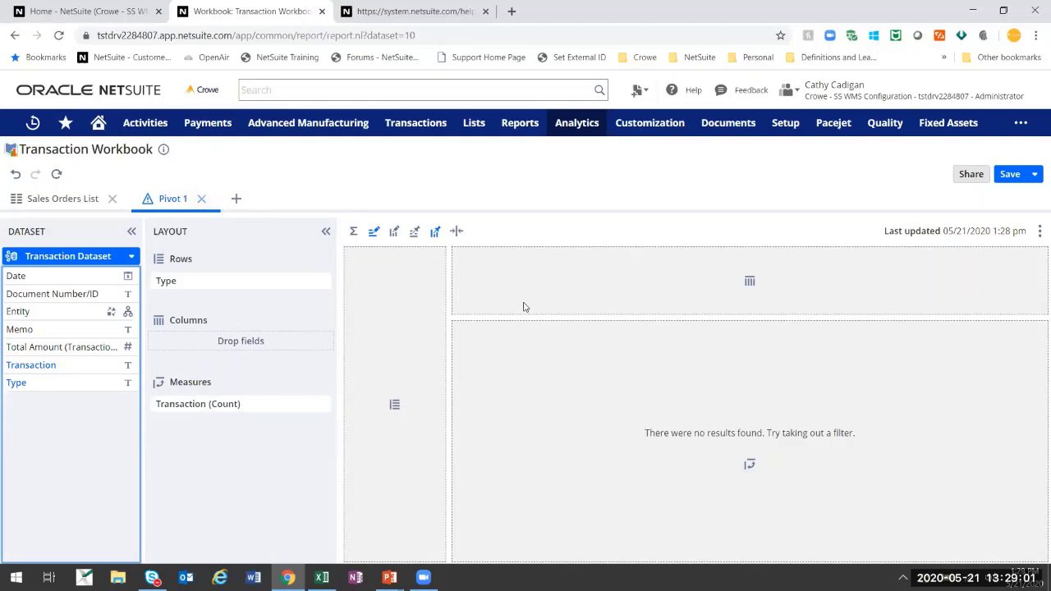
left_click(57, 175)
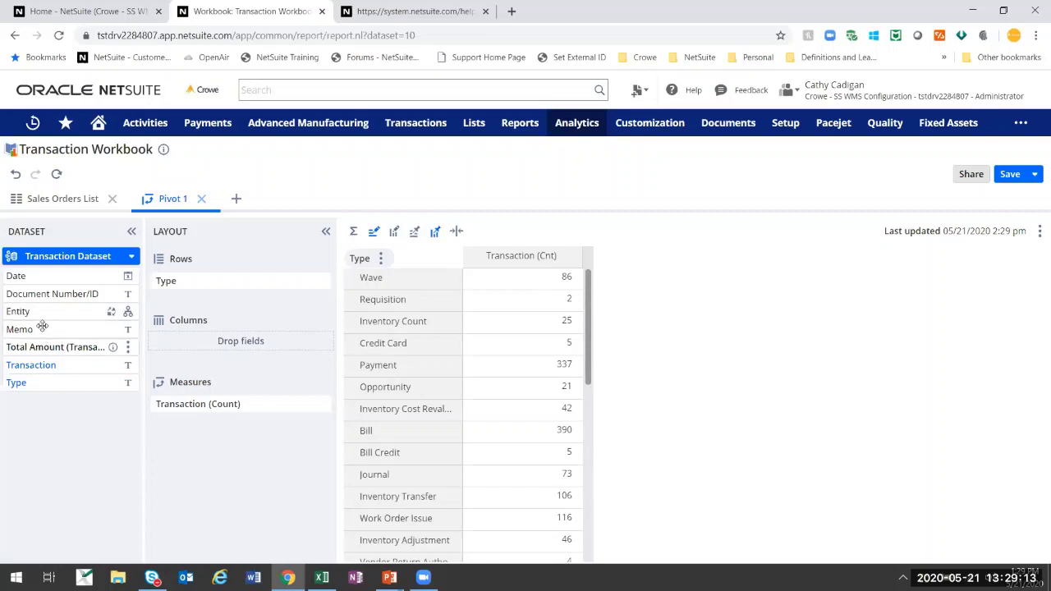
Place the Date field in the pivot's columns, group it by Quarter, and refresh the pivot
left_click_drag(45, 276, 171, 338)
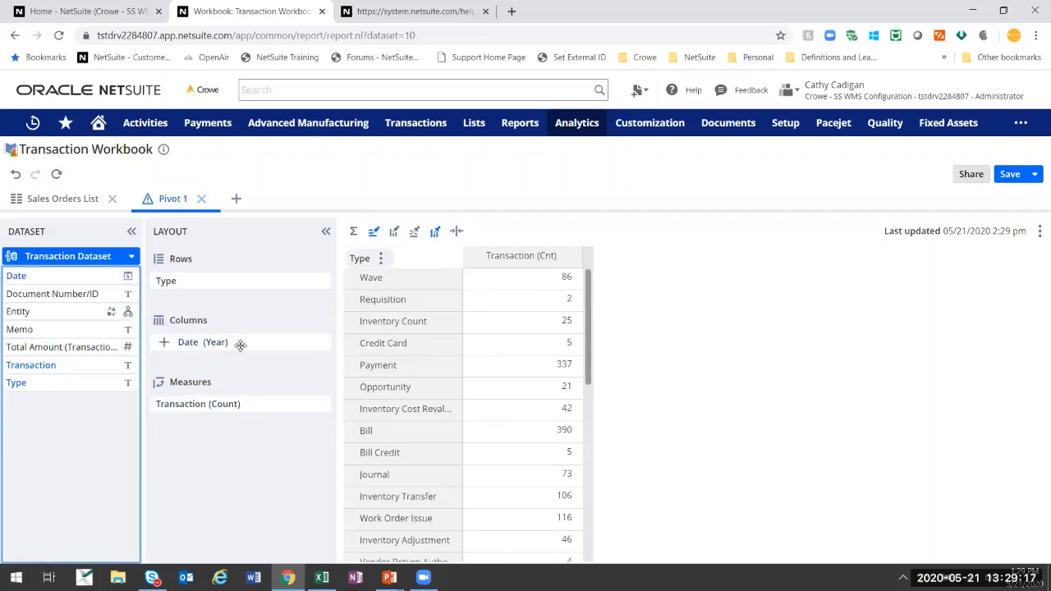
left_click(323, 342)
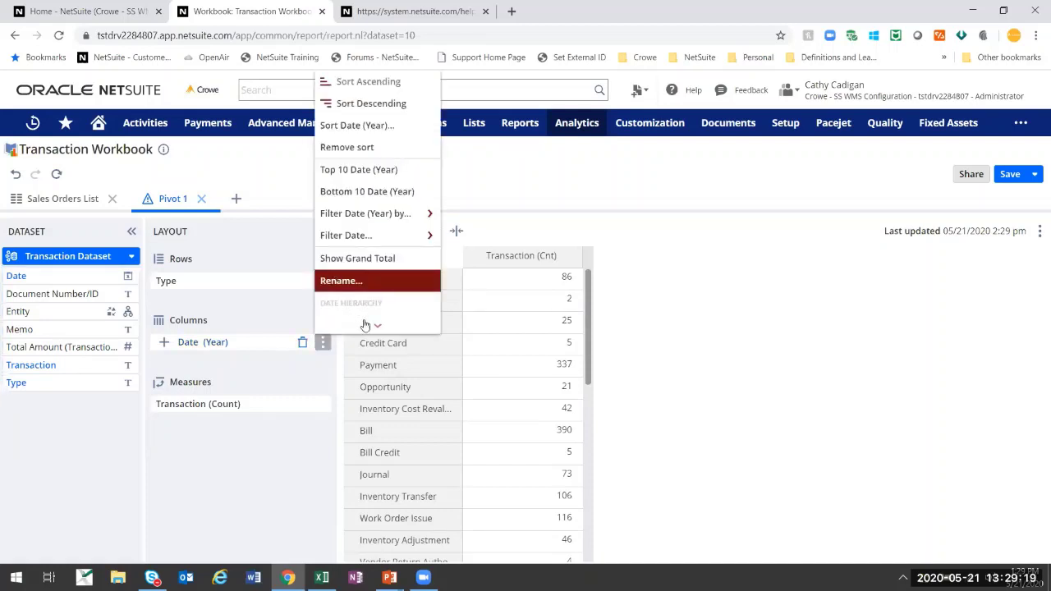
mouse_move(365, 325)
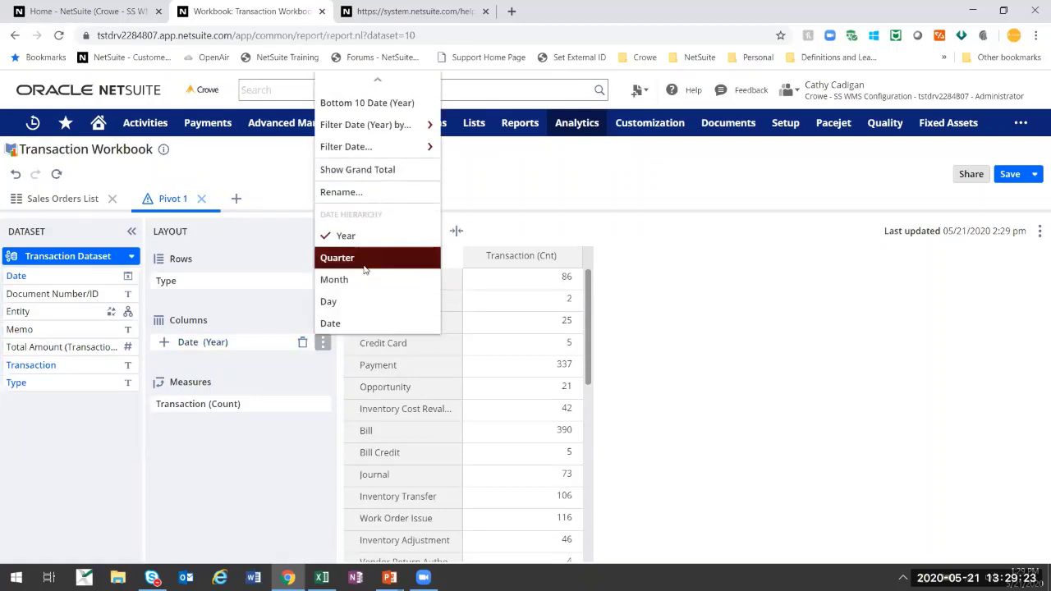
left_click(365, 258)
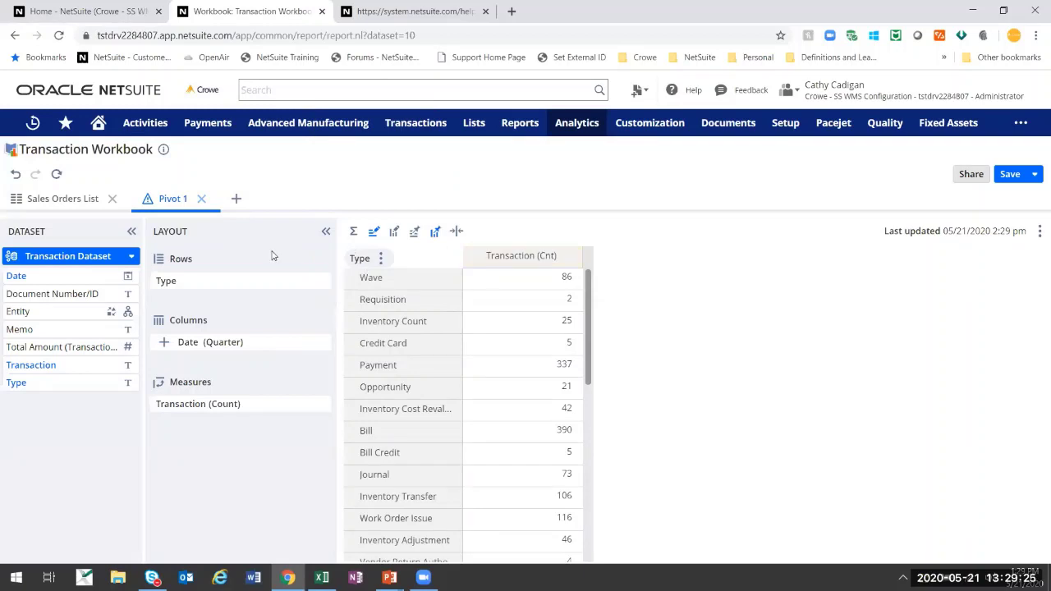
left_click(57, 174)
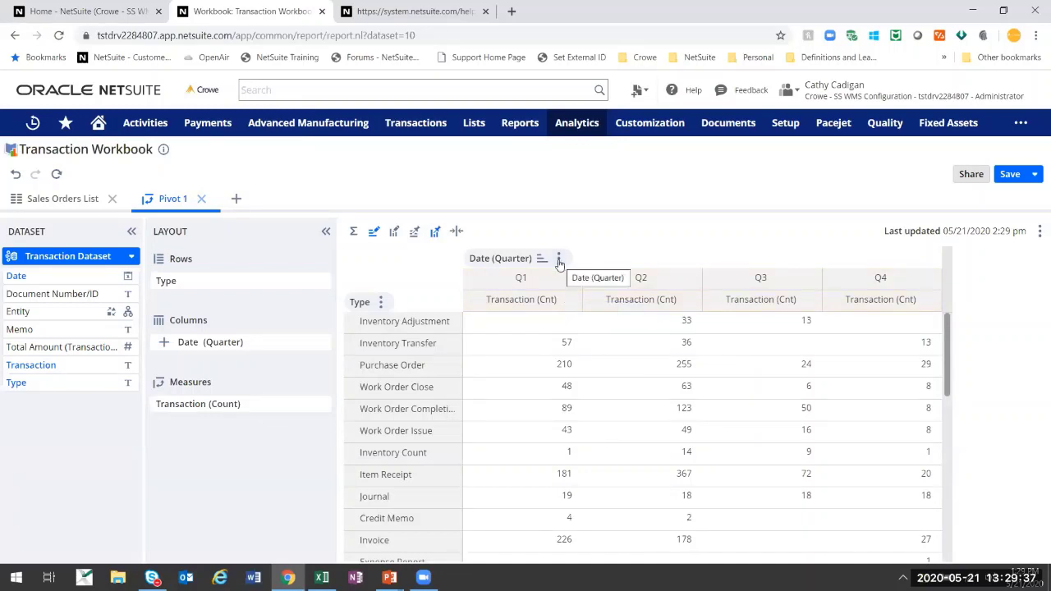
left_click(558, 259)
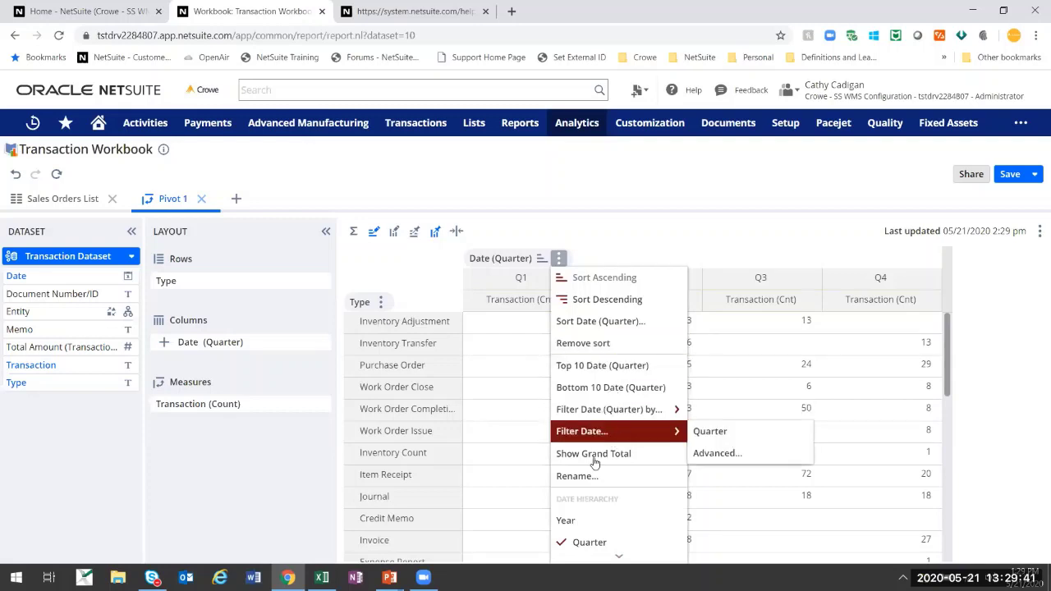
scroll(603, 530, "down", 2)
scroll(612, 472, "up", 2)
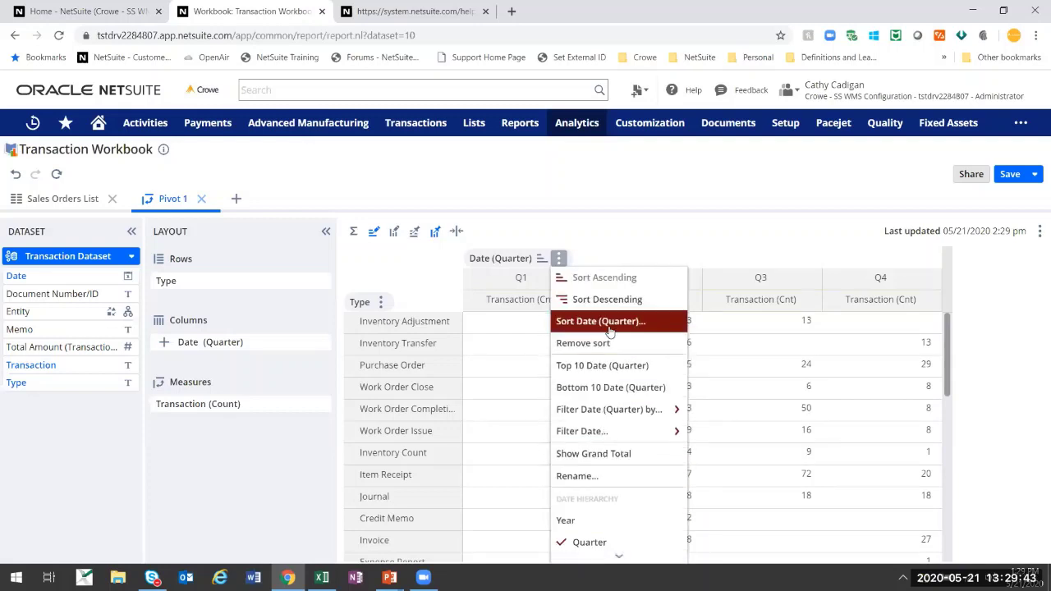
mouse_move(632, 418)
left_click(671, 234)
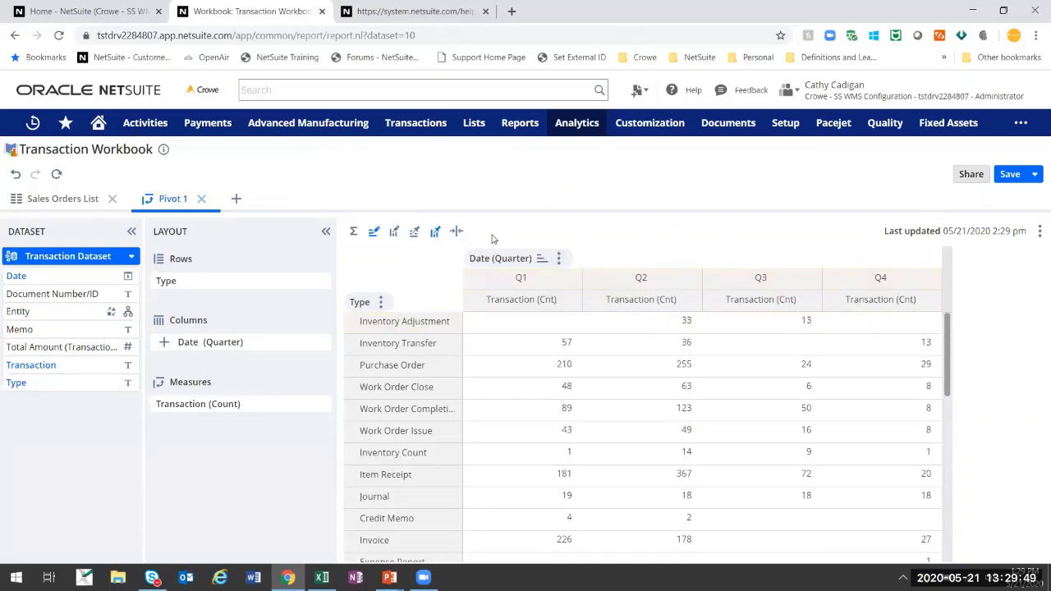
Turn on a grand total at the bottom of the pivot's rows, leaving column totals hidden
left_click(370, 238)
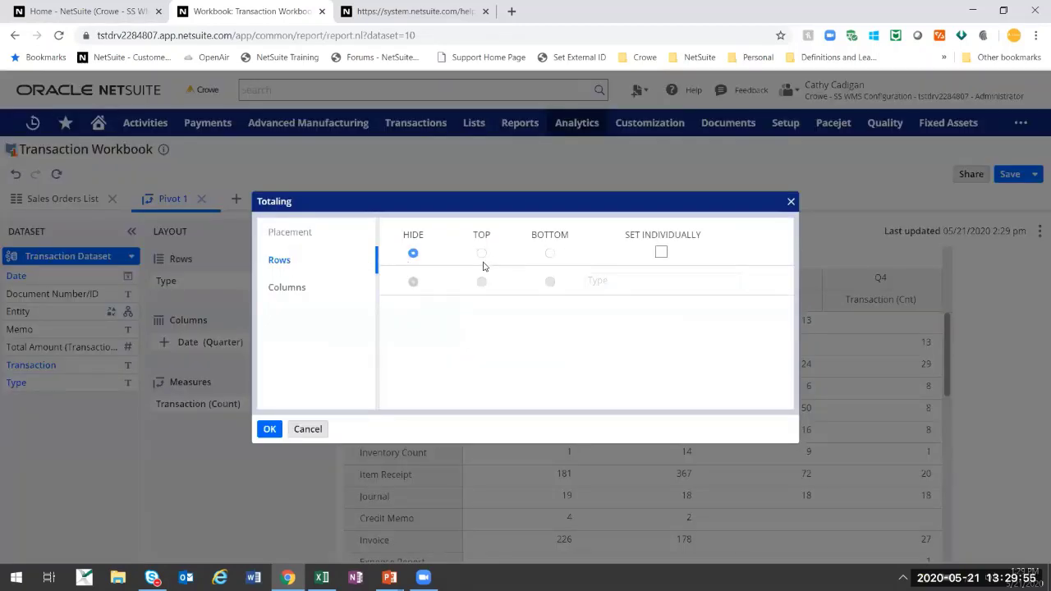
left_click(297, 288)
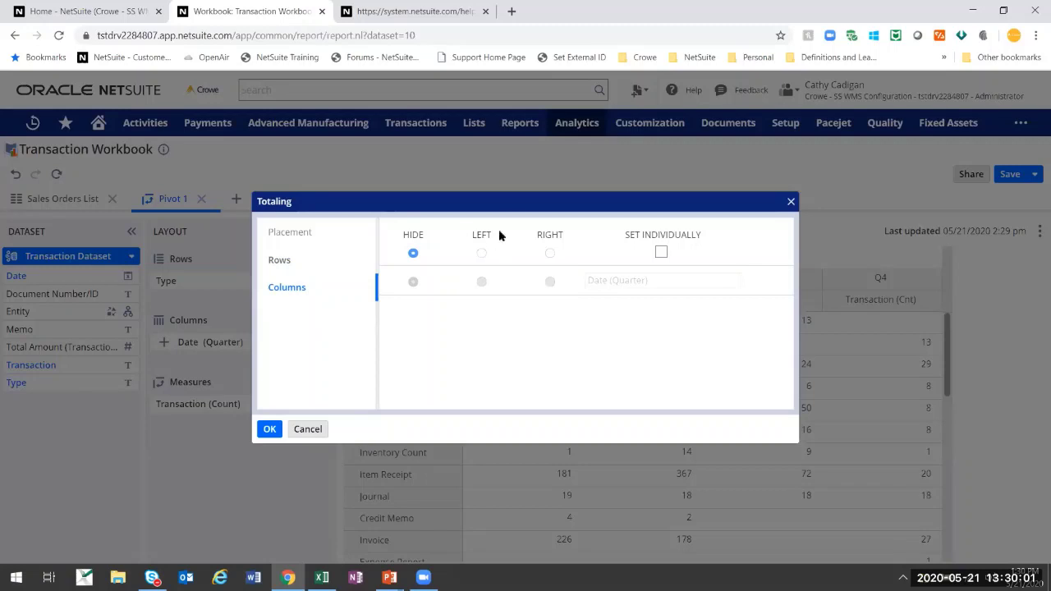
left_click_drag(501, 201, 555, 265)
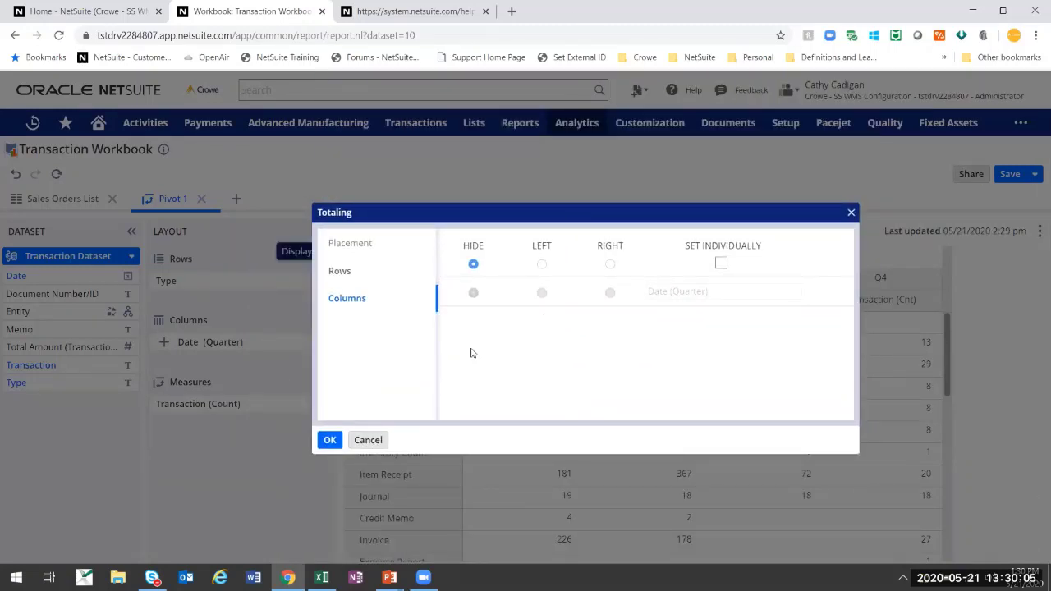
left_click(329, 440)
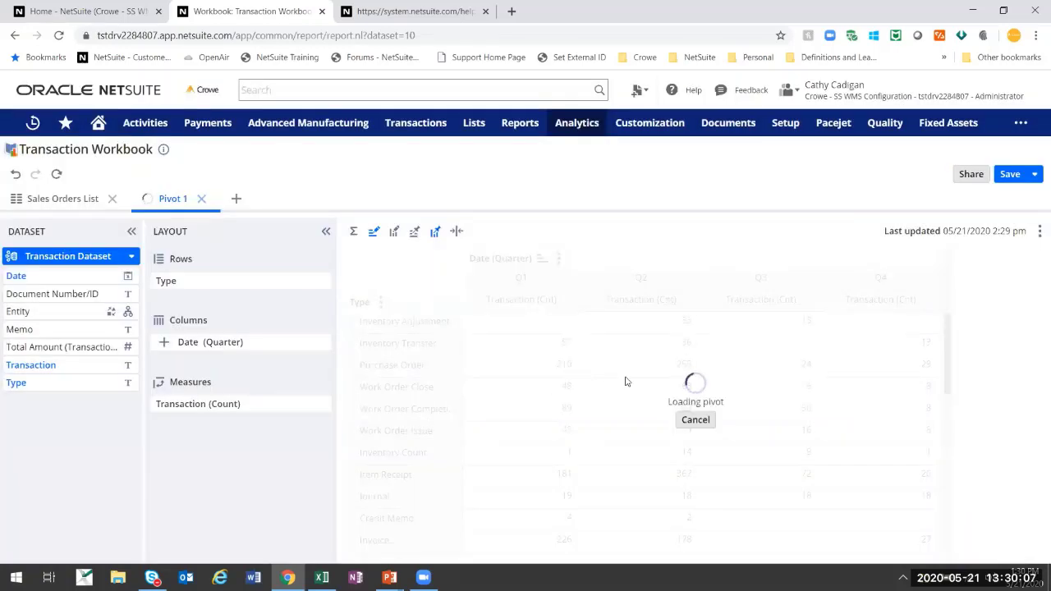
scroll(739, 401, "down", 3)
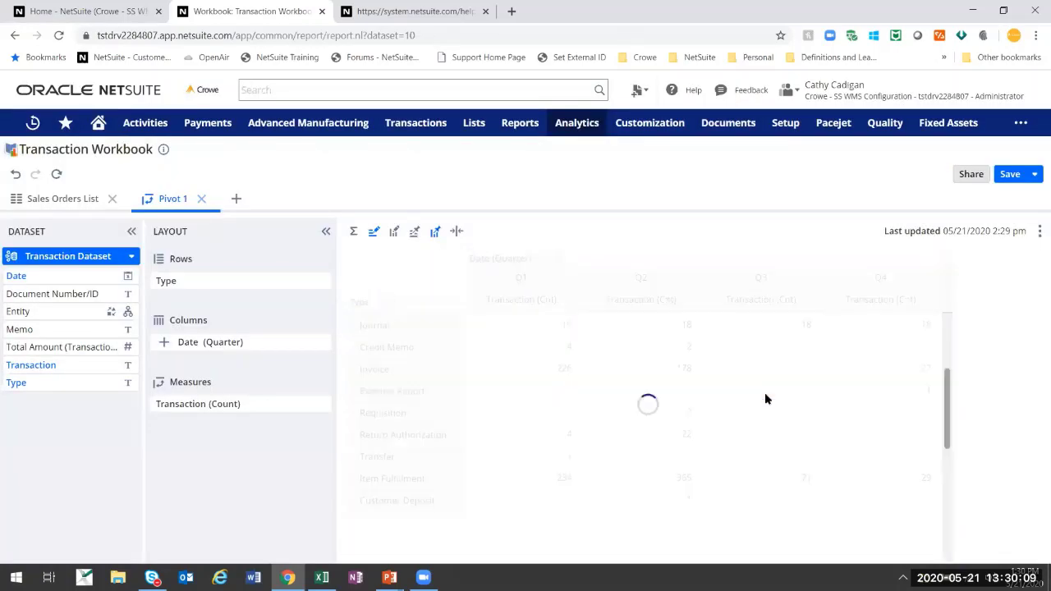
scroll(765, 399, "down", 5)
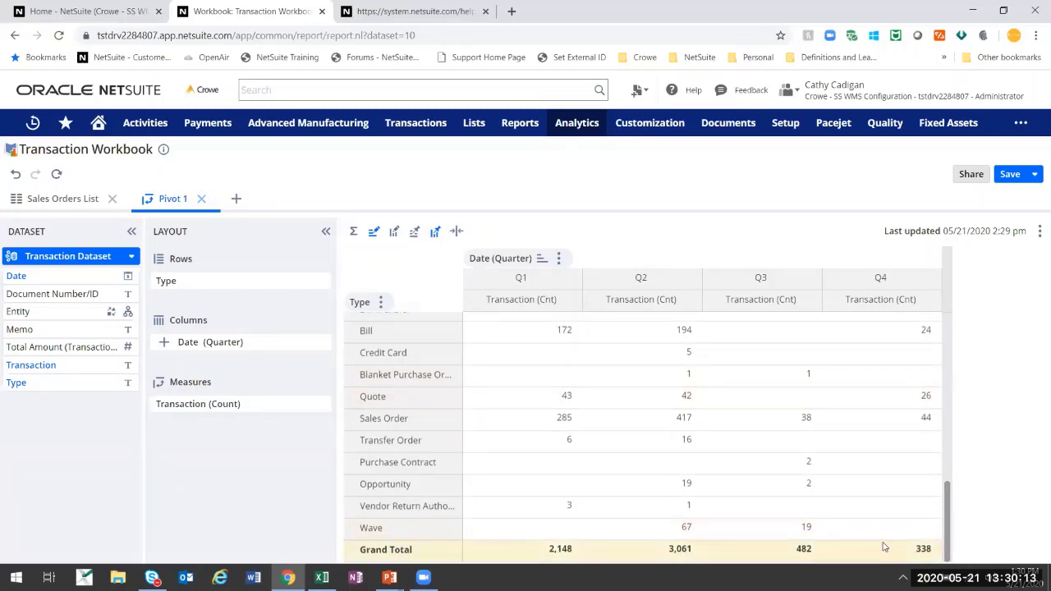
scroll(882, 544, "up", 10)
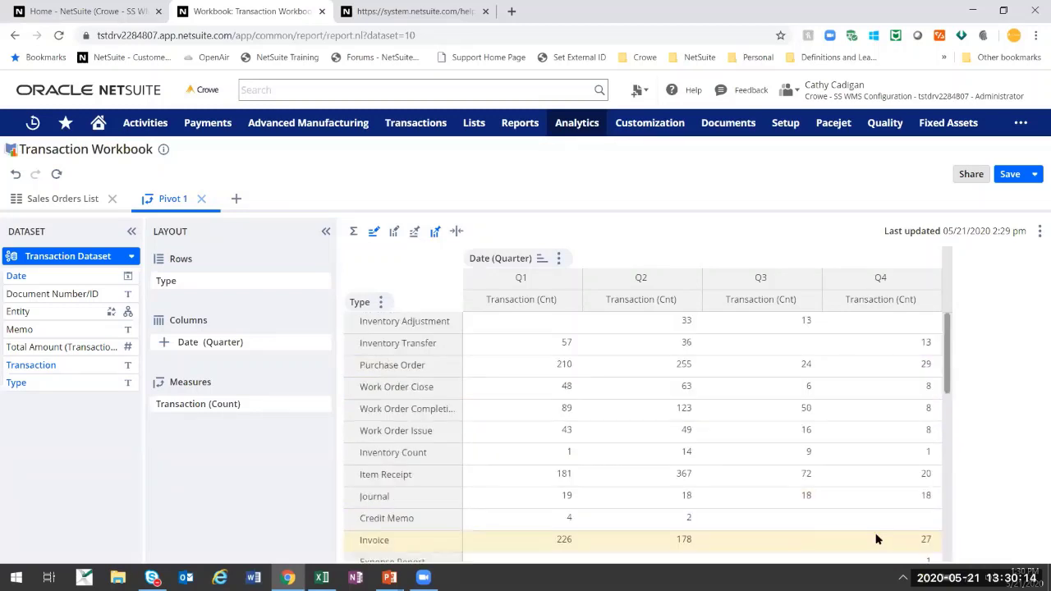
Rename the pivot's Type row field to "Transaction Type"
left_click(557, 259)
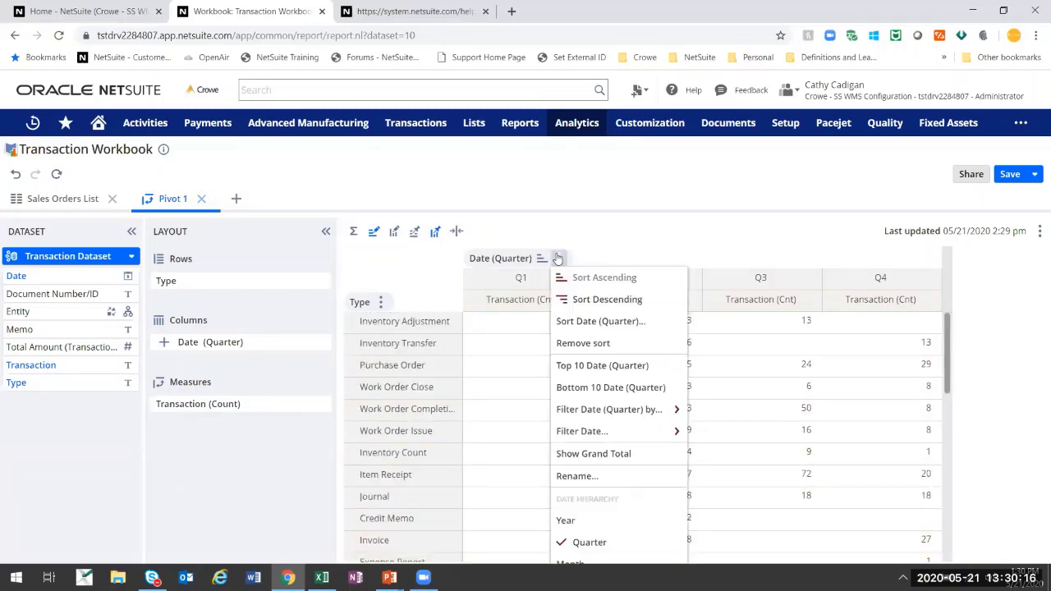
left_click(380, 302)
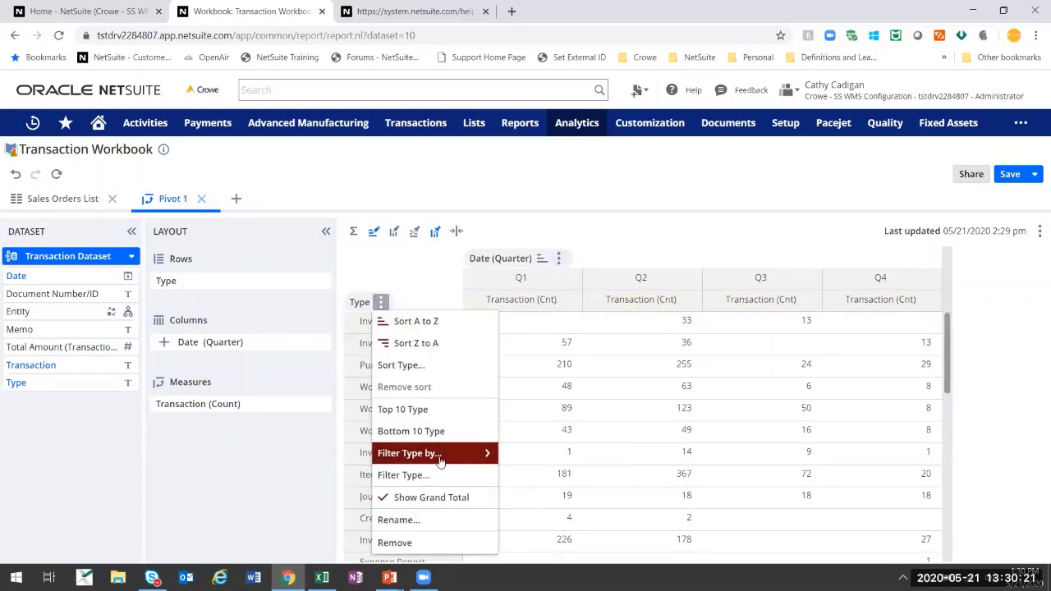
mouse_move(493, 456)
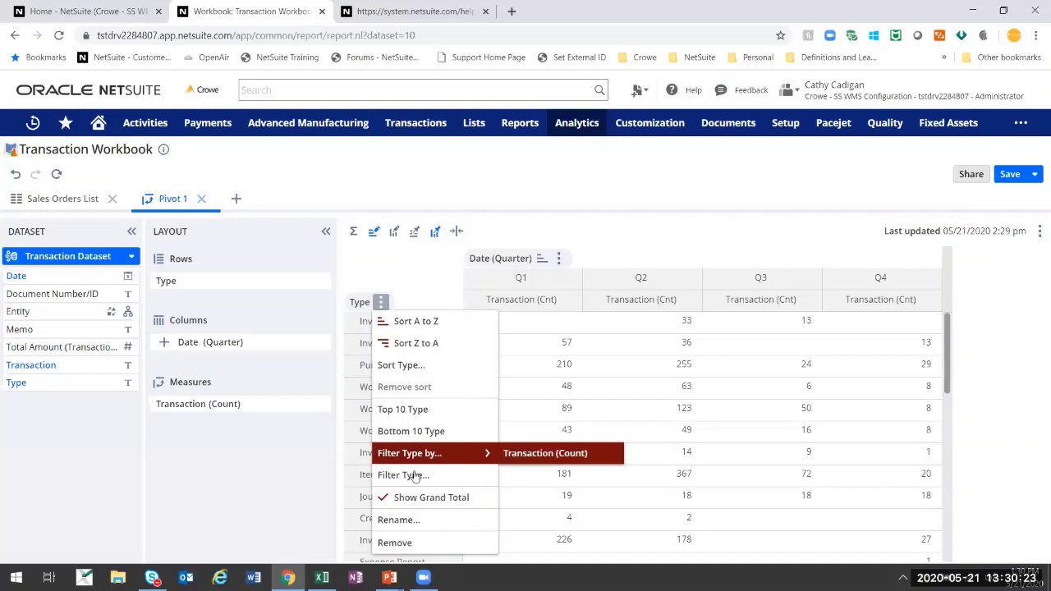
left_click(417, 522)
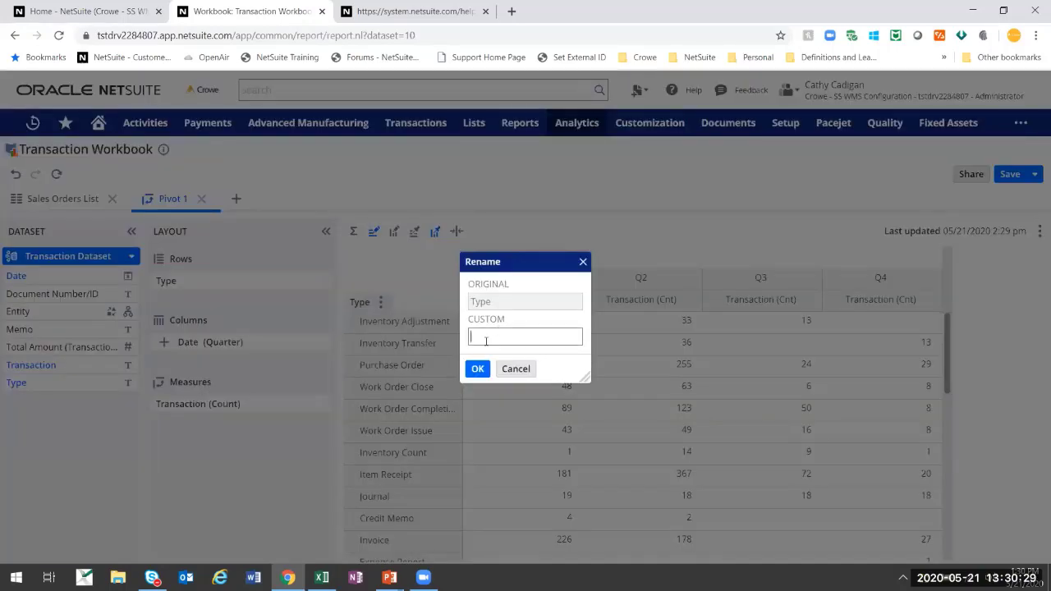
left_click(486, 341)
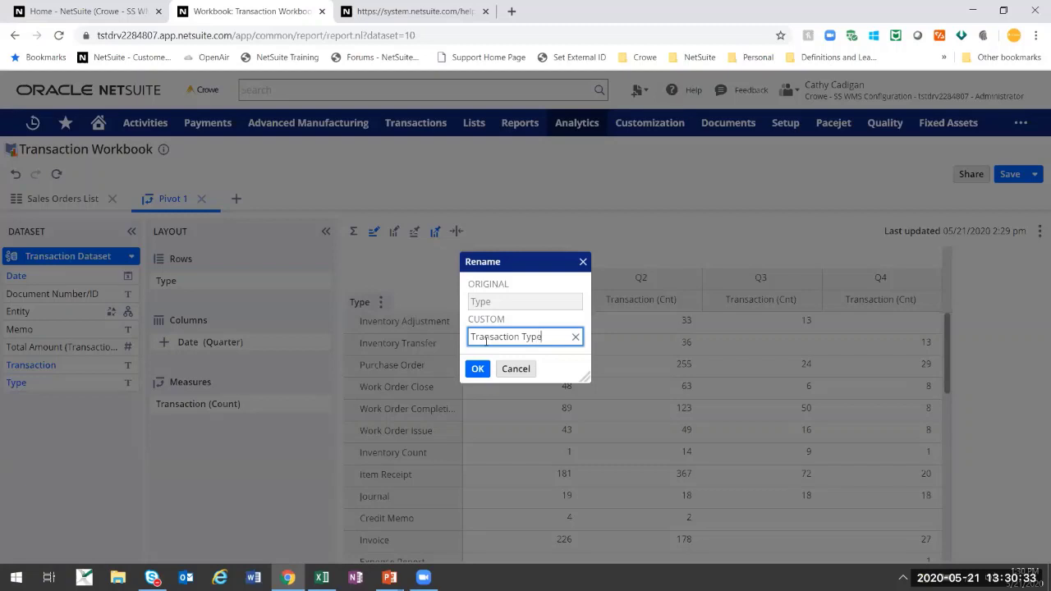
type("Transaction Type")
left_click(475, 368)
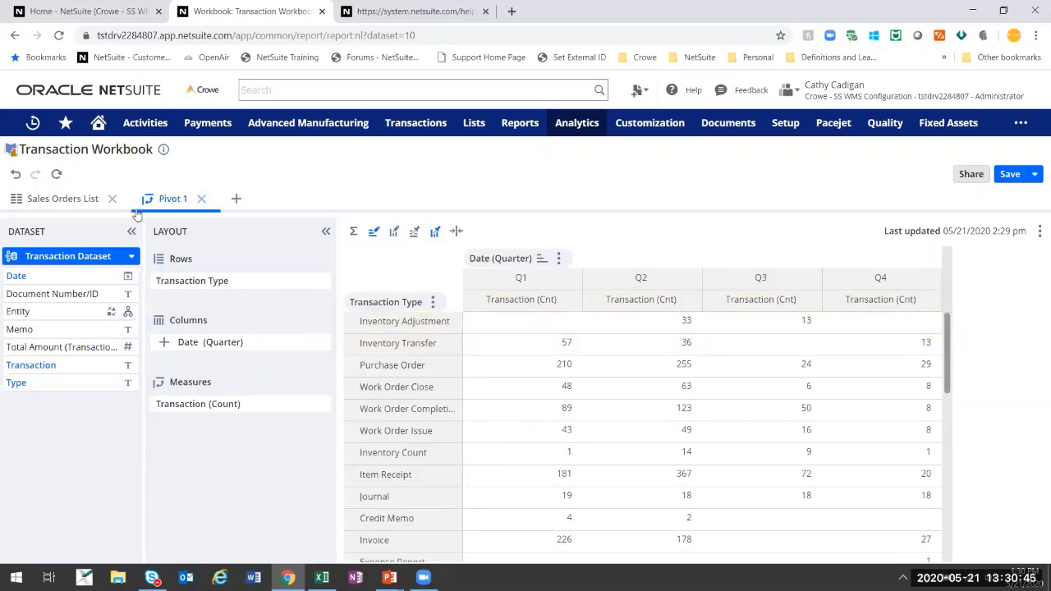
Rename the Pivot 1 visualization as "Transaction Type by Q"
double_click(174, 198)
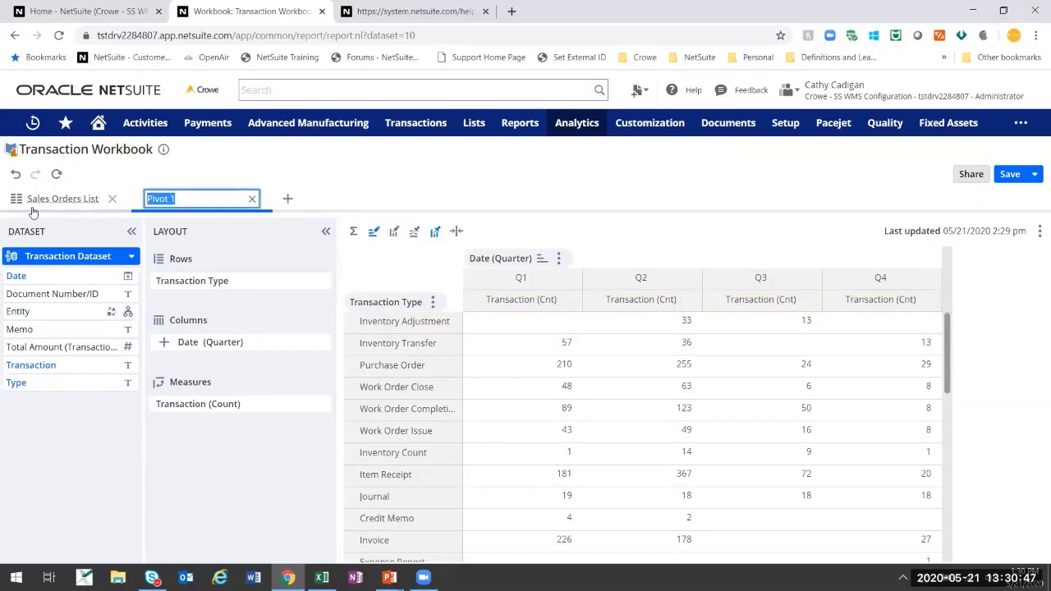
type("T")
key("BackSpace")
type("T")
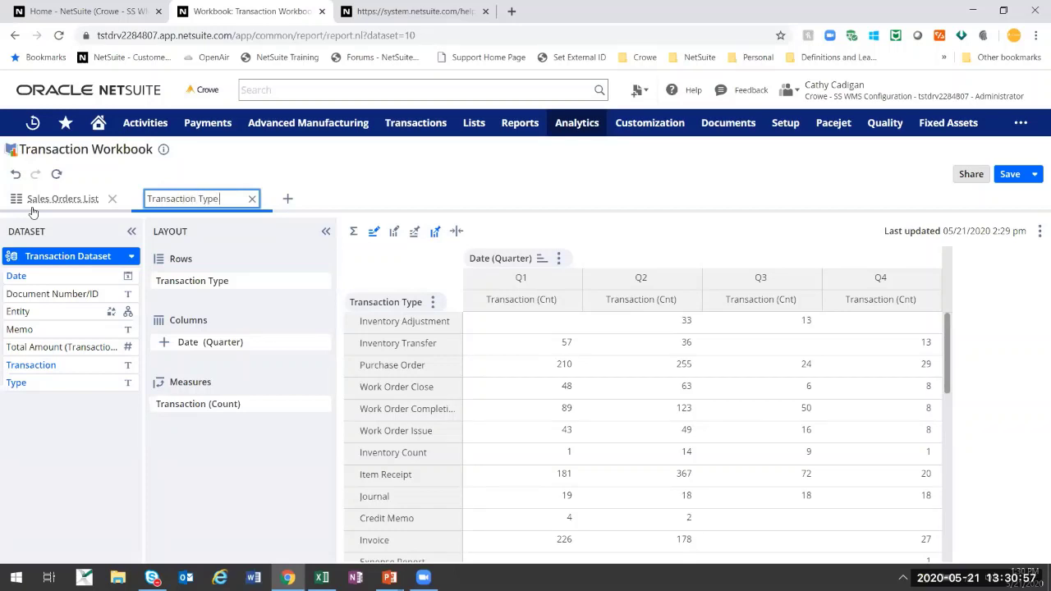
type("ransaction Type by Q")
key("Return")
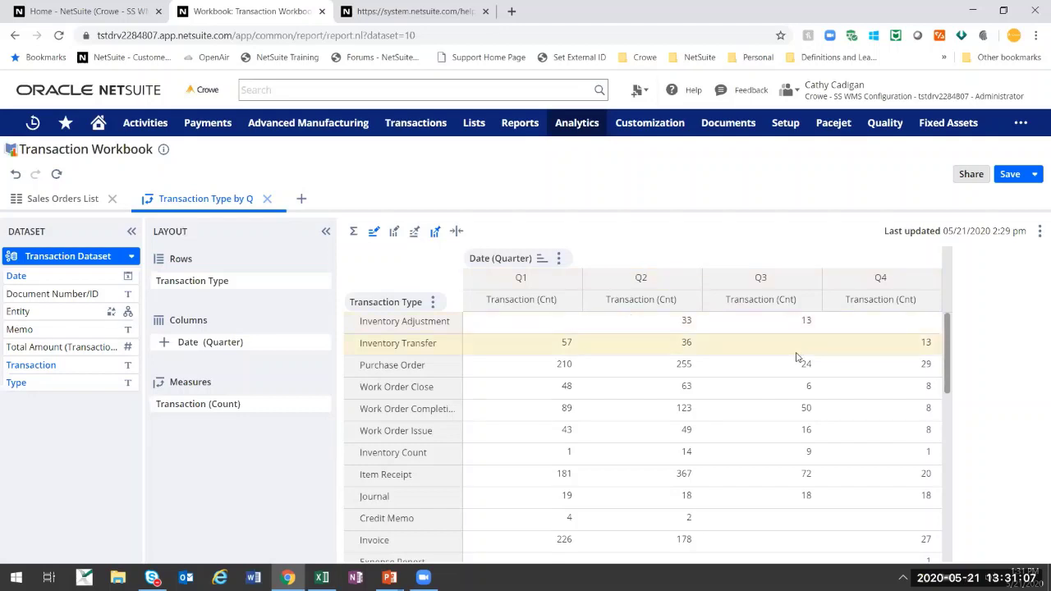
scroll(626, 364, "down", 1)
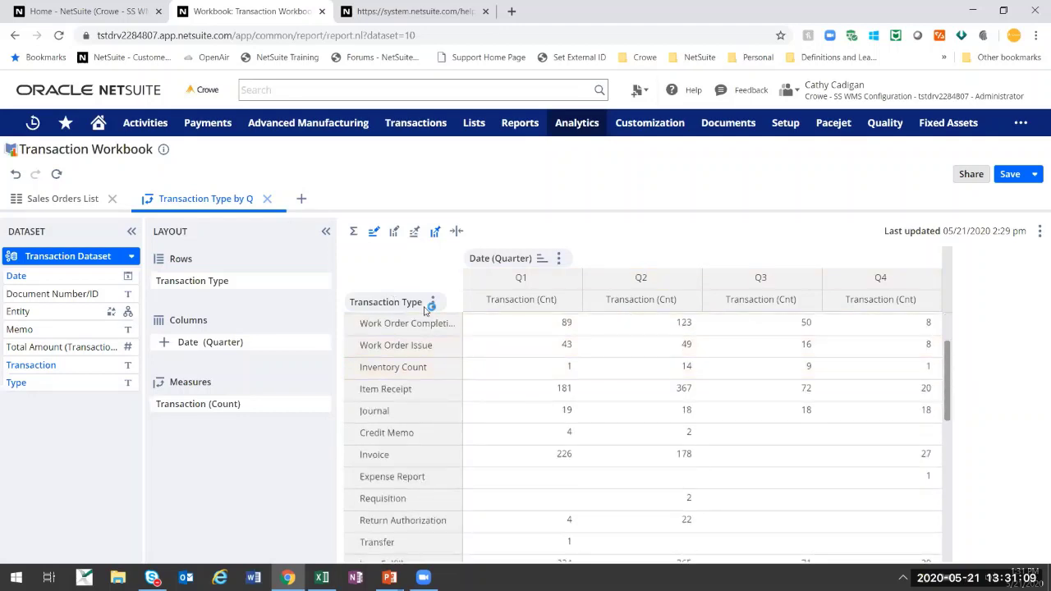
Add a chart visualization to the workbook and place the Date field, grouped by Year, on its X-axis
left_click(301, 199)
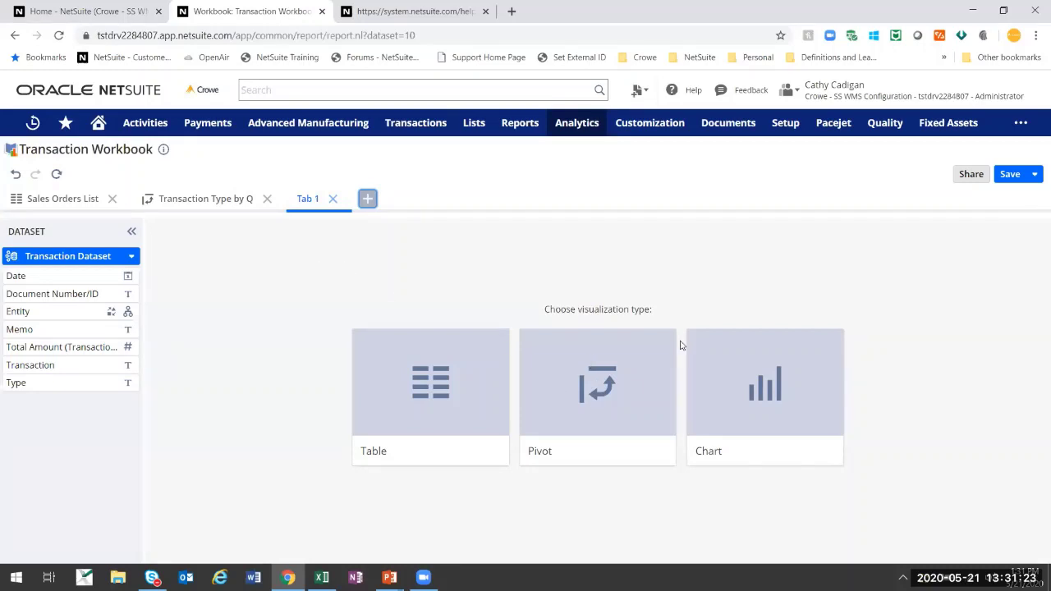
left_click(750, 387)
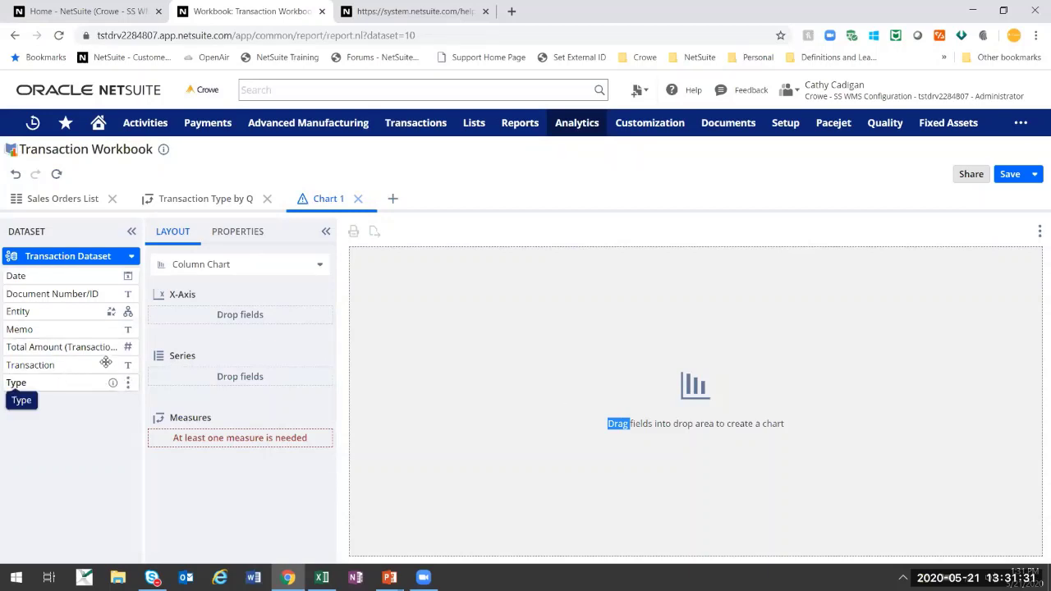
left_click(48, 276)
left_click_drag(48, 276, 202, 307)
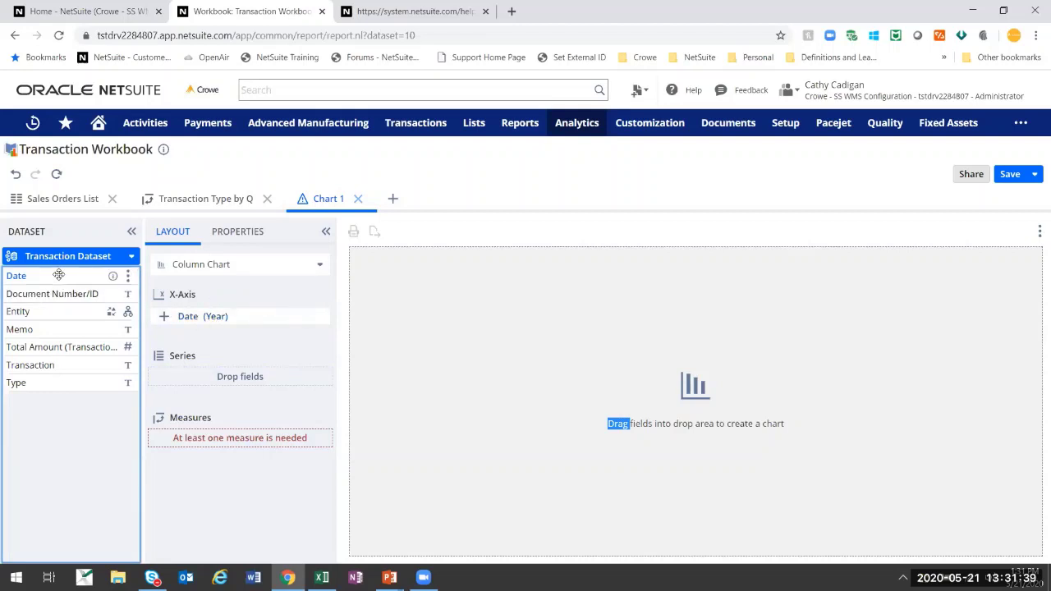
Add the Date field to the chart's X-axis a second time and group it by Month
left_click_drag(58, 276, 189, 326)
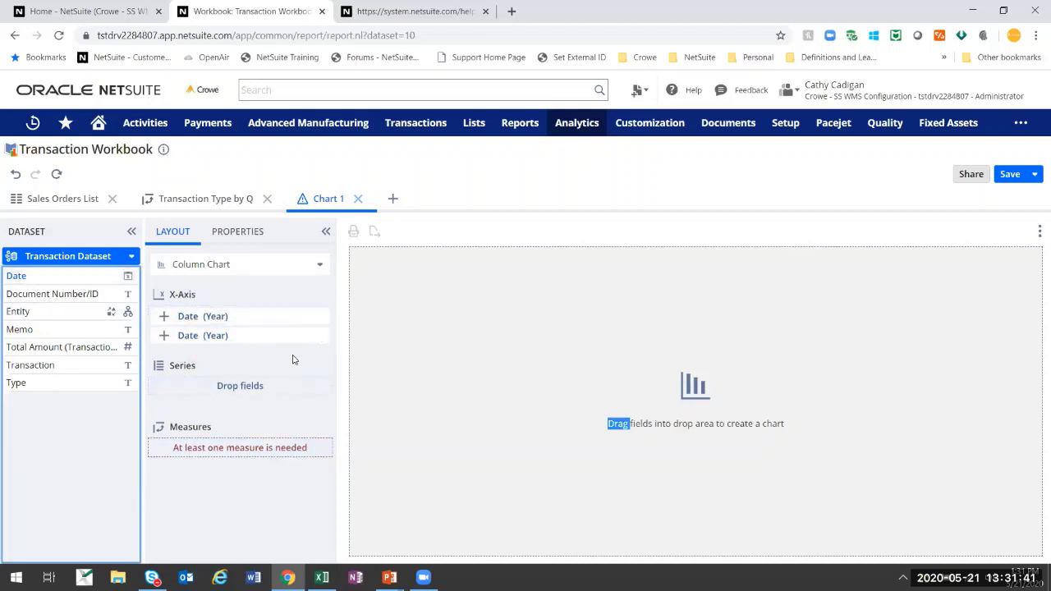
left_click(319, 336)
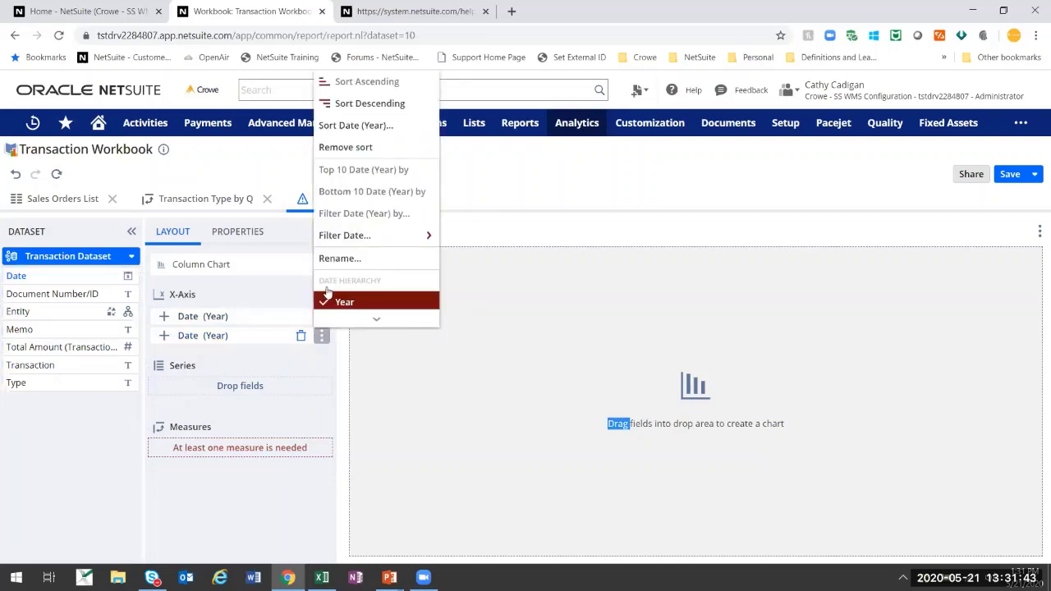
scroll(369, 304, "down", 2)
left_click(353, 272)
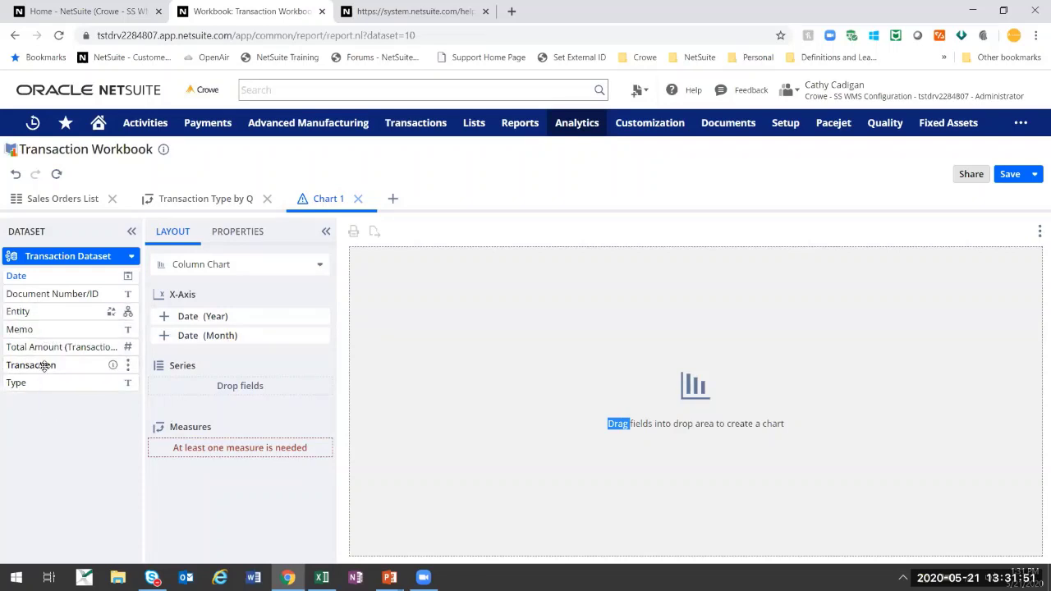
Add Transaction as the chart's count measure and Type as its series, refreshing the chart for each
left_click_drag(44, 366, 215, 450)
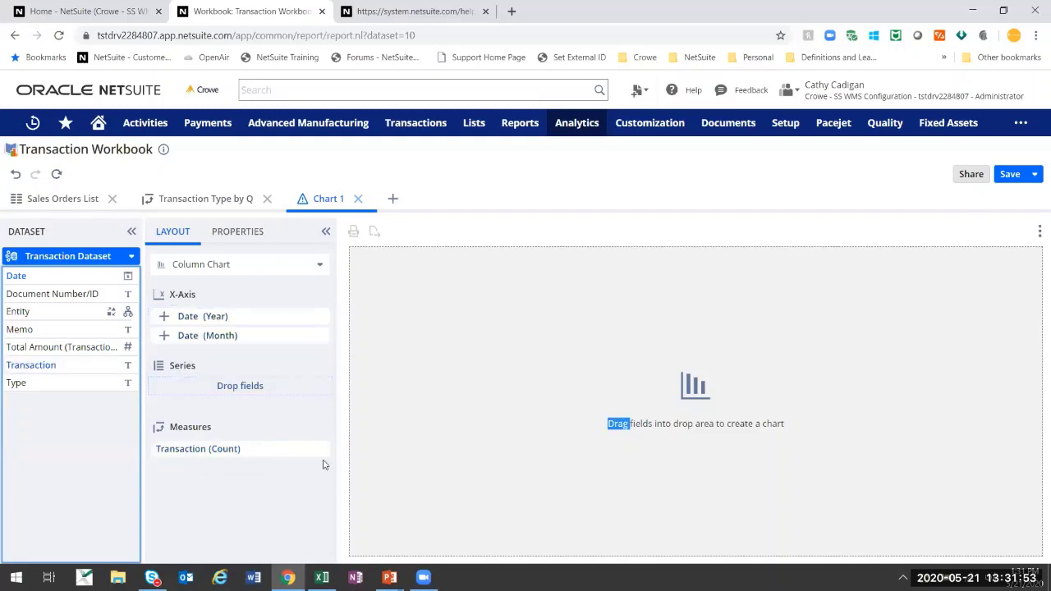
left_click(57, 174)
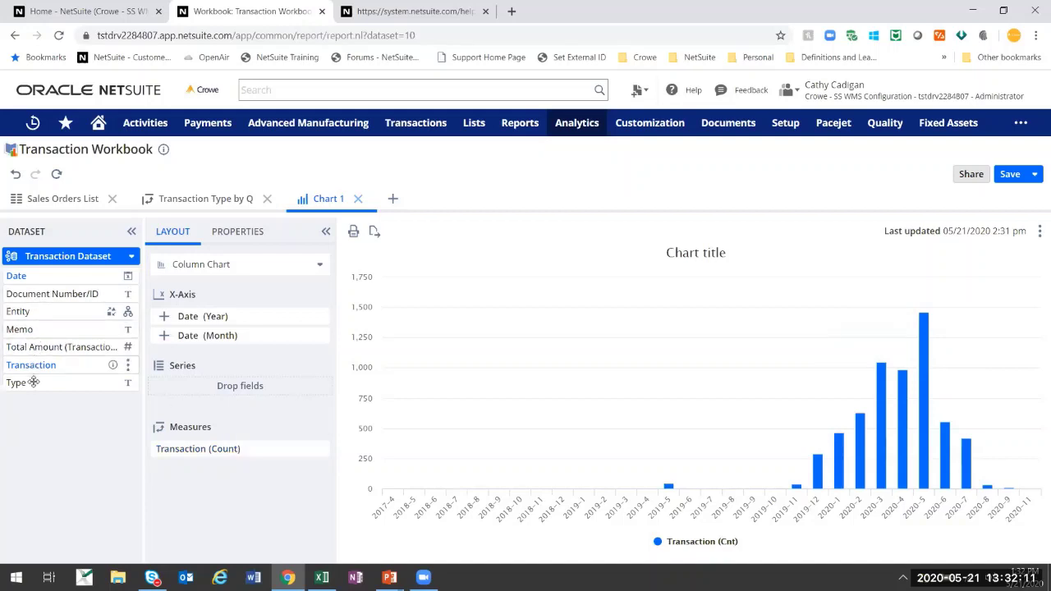
left_click_drag(34, 382, 207, 380)
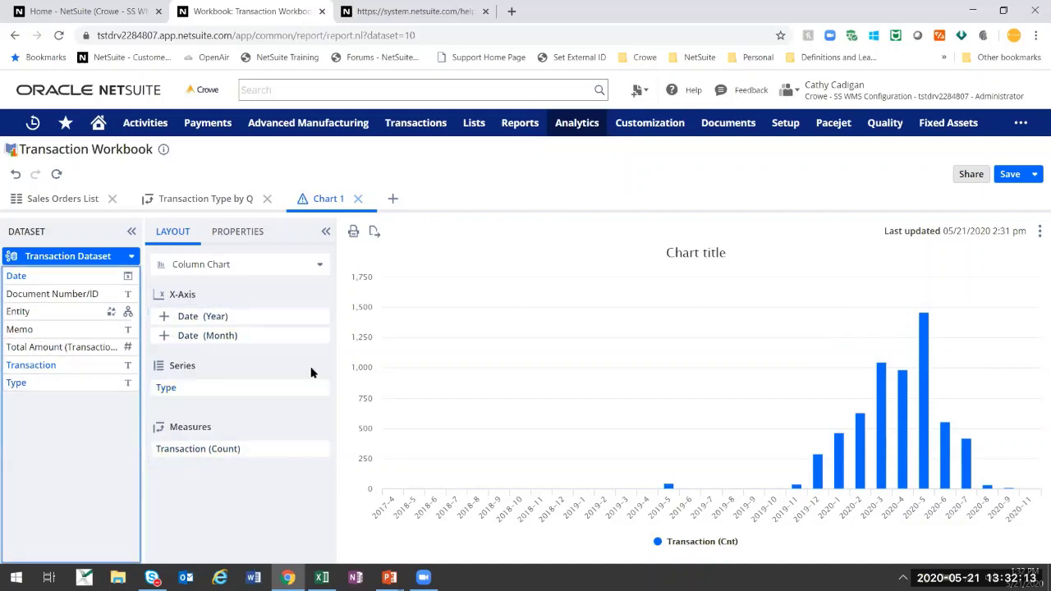
left_click(54, 177)
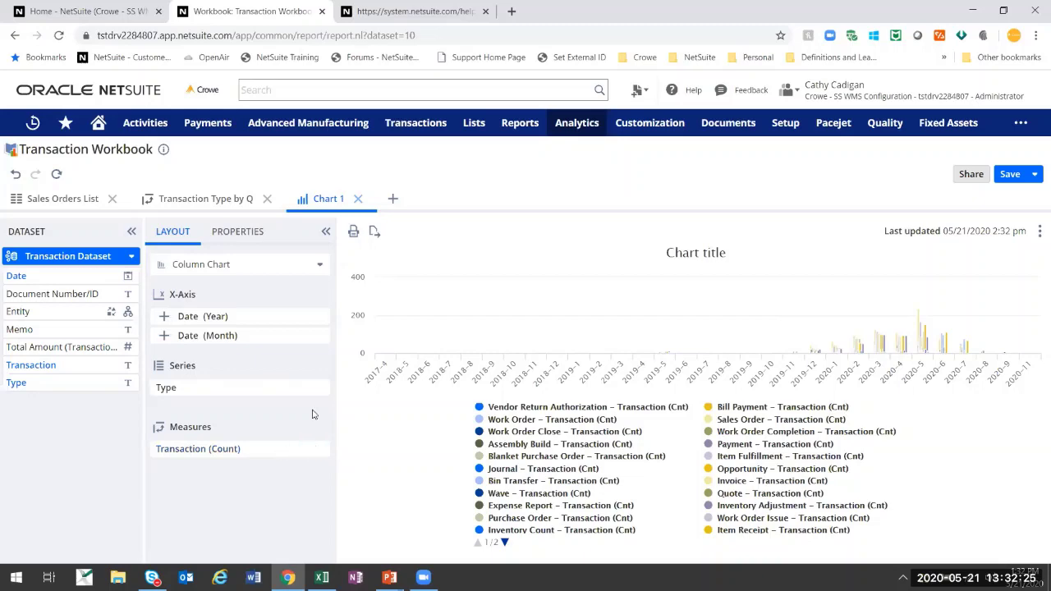
Filter the chart's Type series to Bill and Bill Payment, and remove Date (Month) from the X-axis
left_click(321, 387)
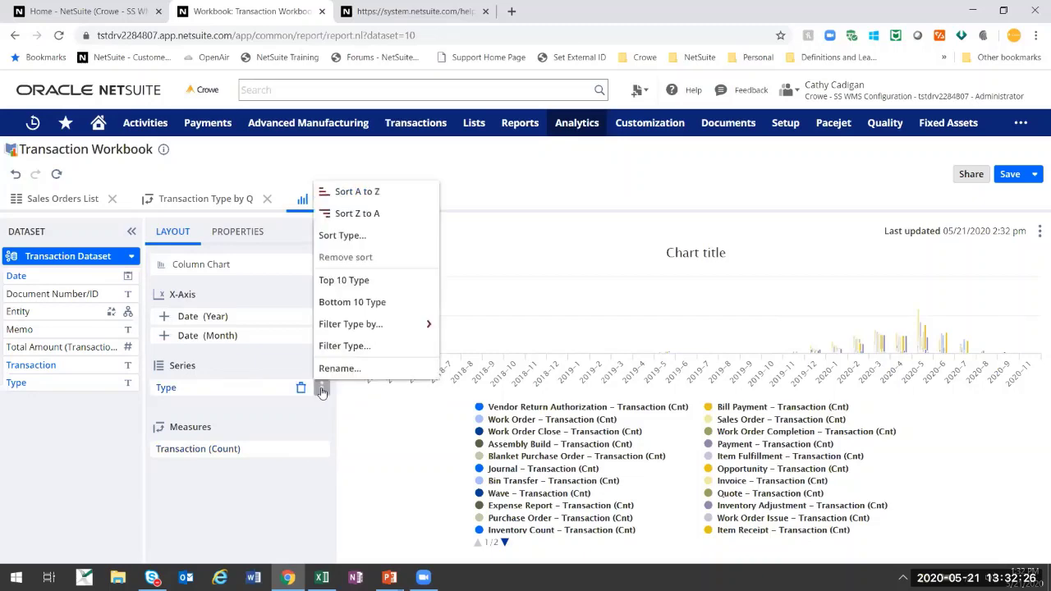
left_click(339, 349)
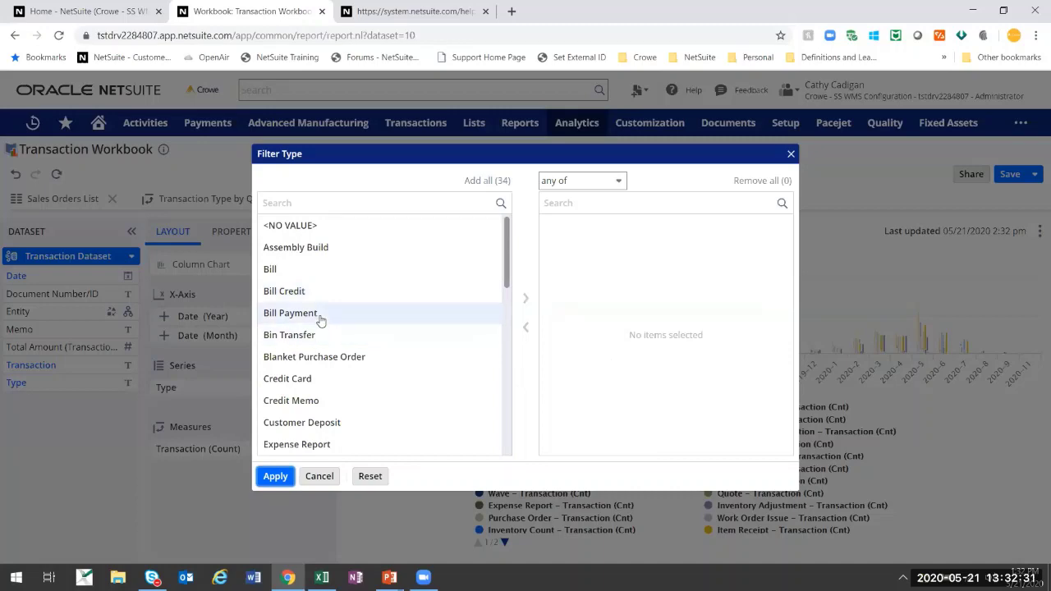
left_click(320, 316)
left_click(300, 270)
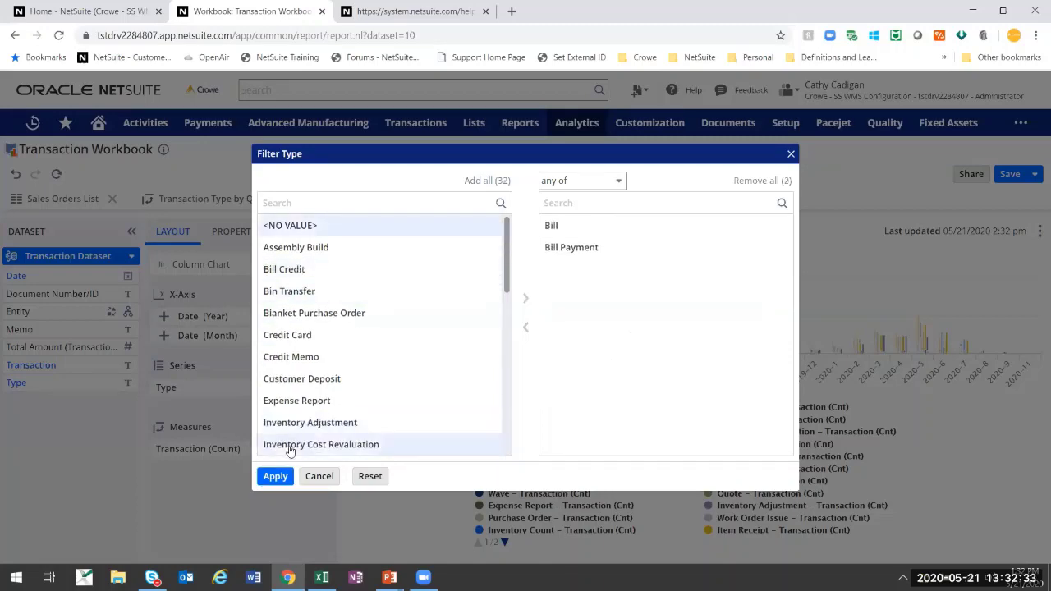
left_click(276, 476)
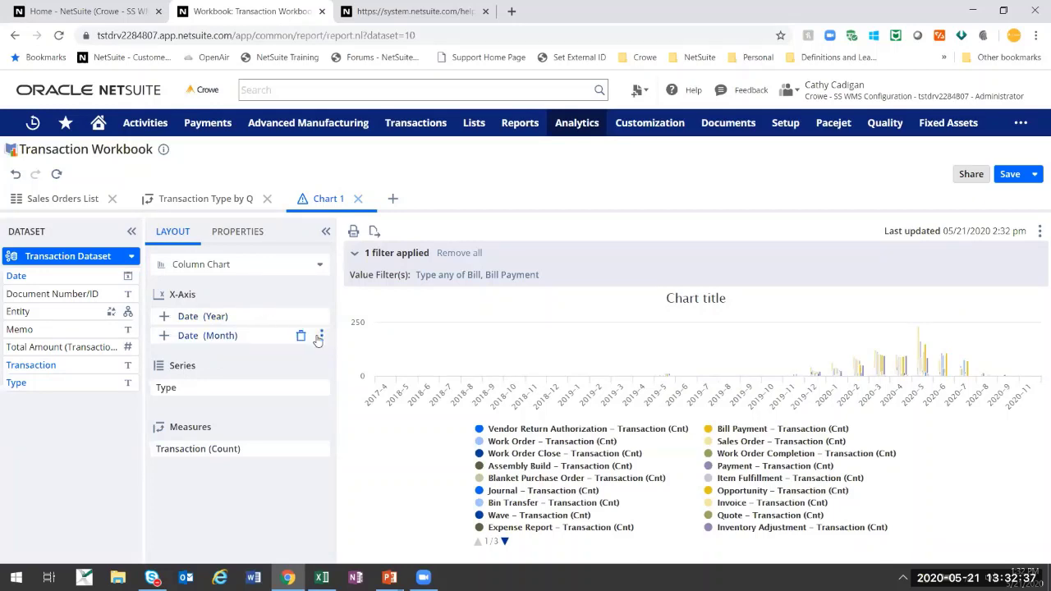
left_click(302, 338)
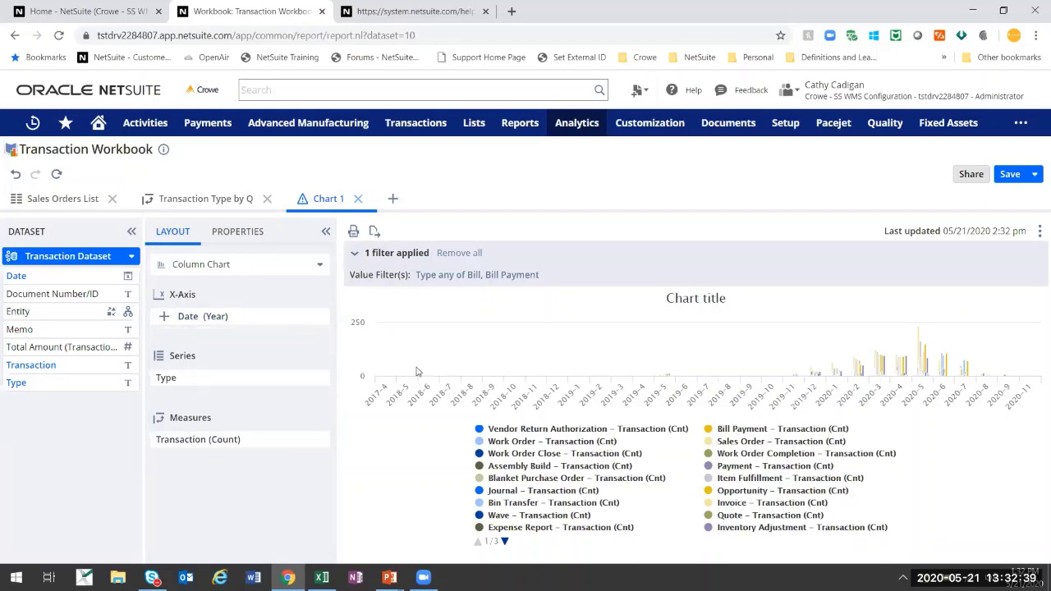
Refresh the filtered chart, and enter the title Count of Bill Related Transactions with the subtitle Bills and Bill Payments
left_click(57, 175)
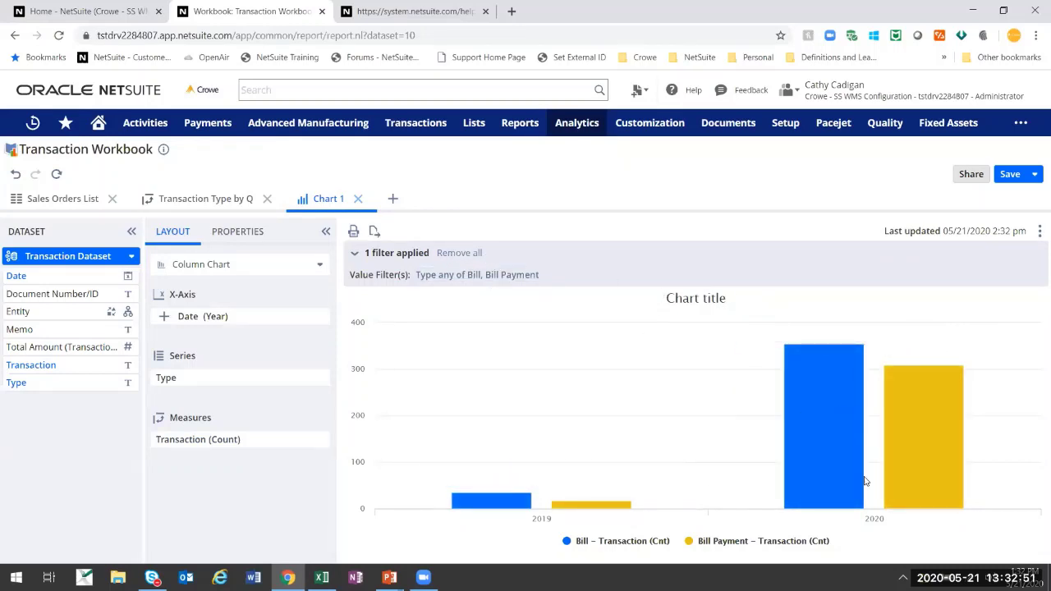
left_click(235, 232)
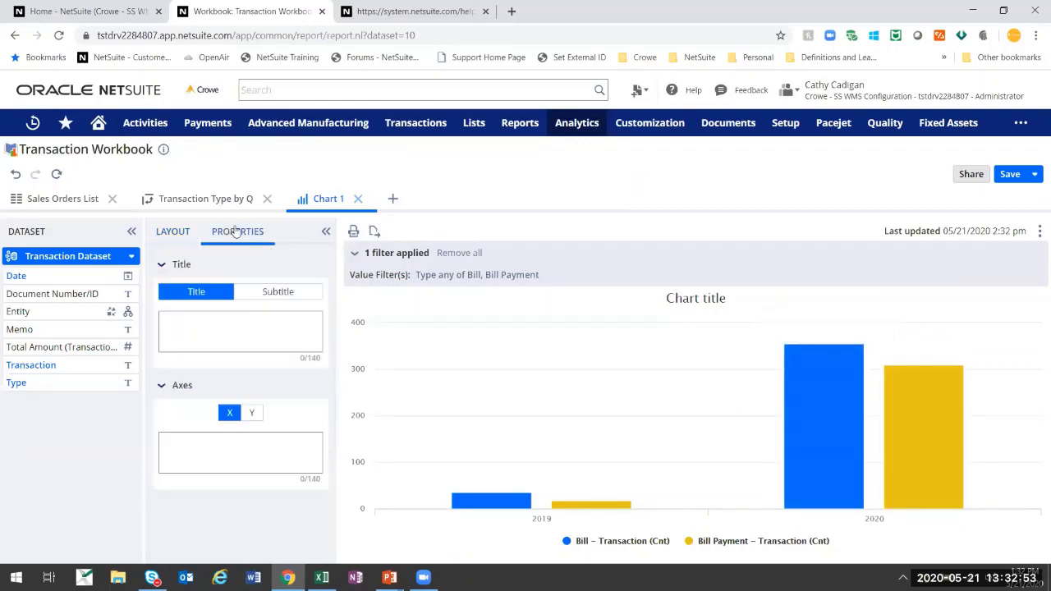
left_click(215, 323)
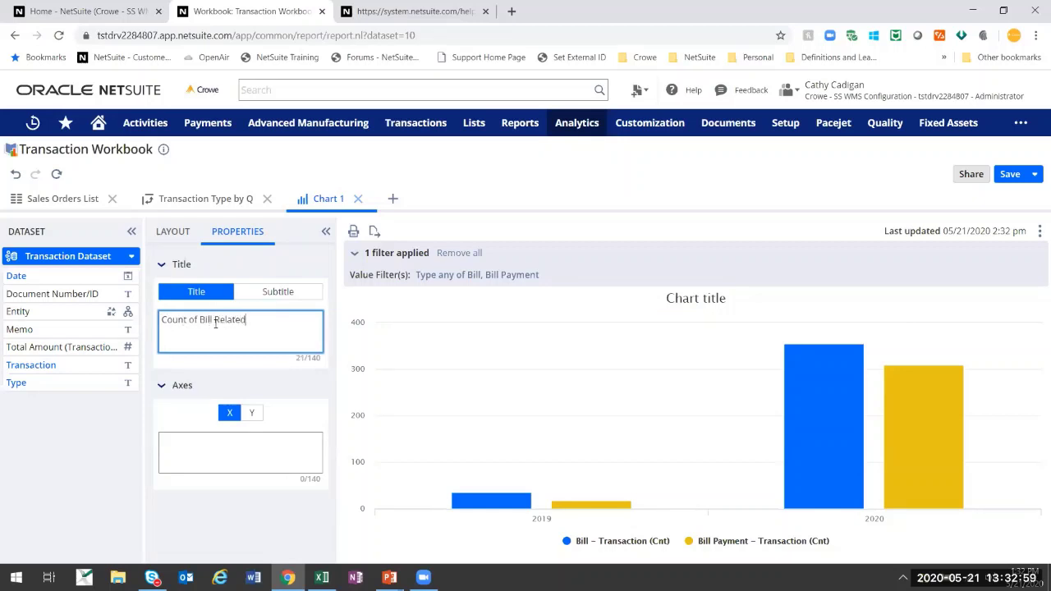
key("BackSpace")
left_click(273, 296)
left_click(250, 325)
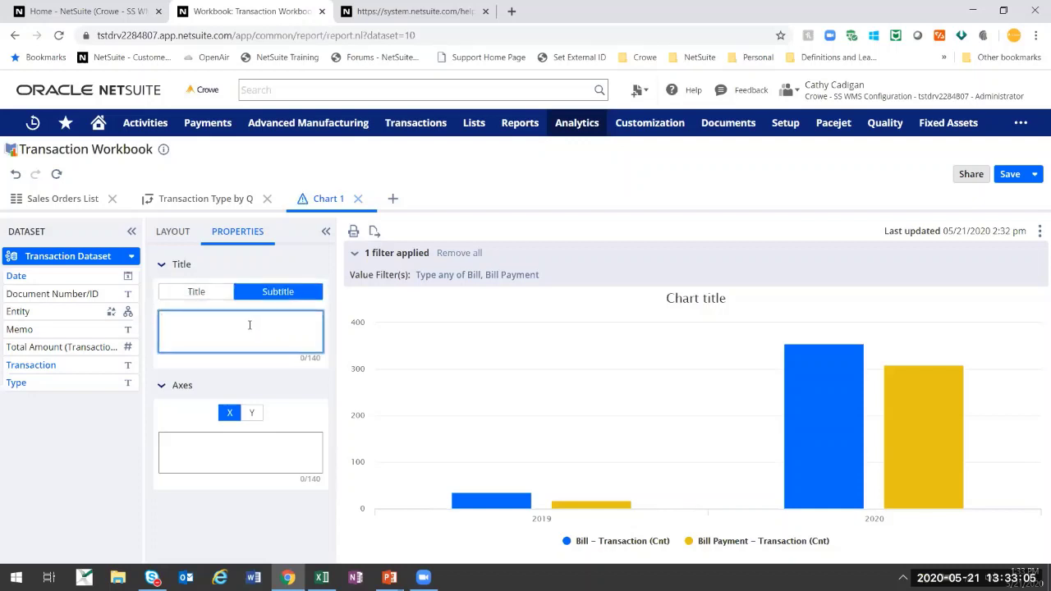
type("Bills and Bill Payments")
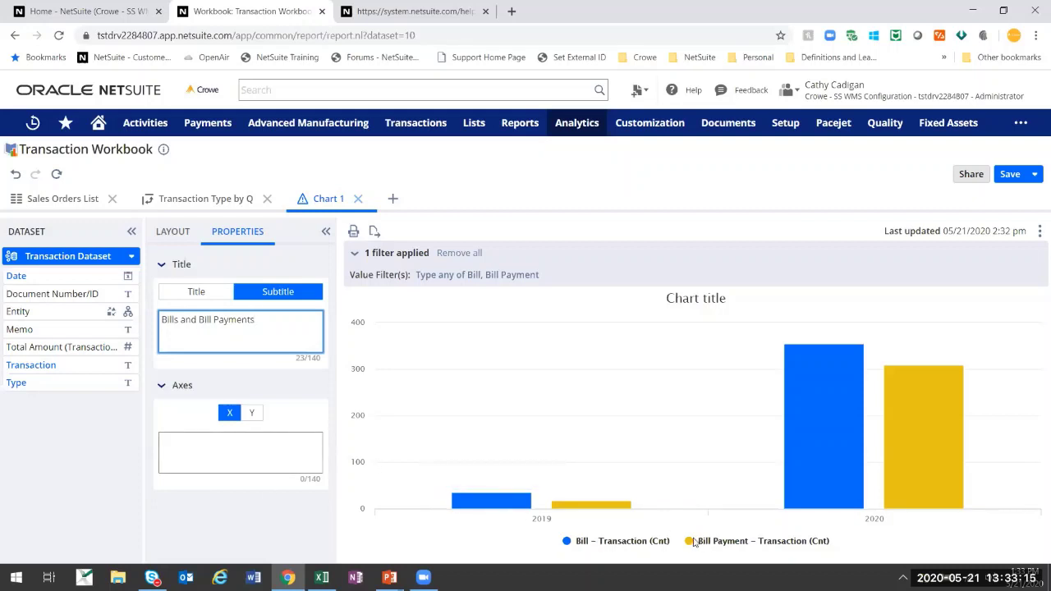
Label the chart's X-axis Year and its Y-axis Count
left_click(212, 456)
type("Tr")
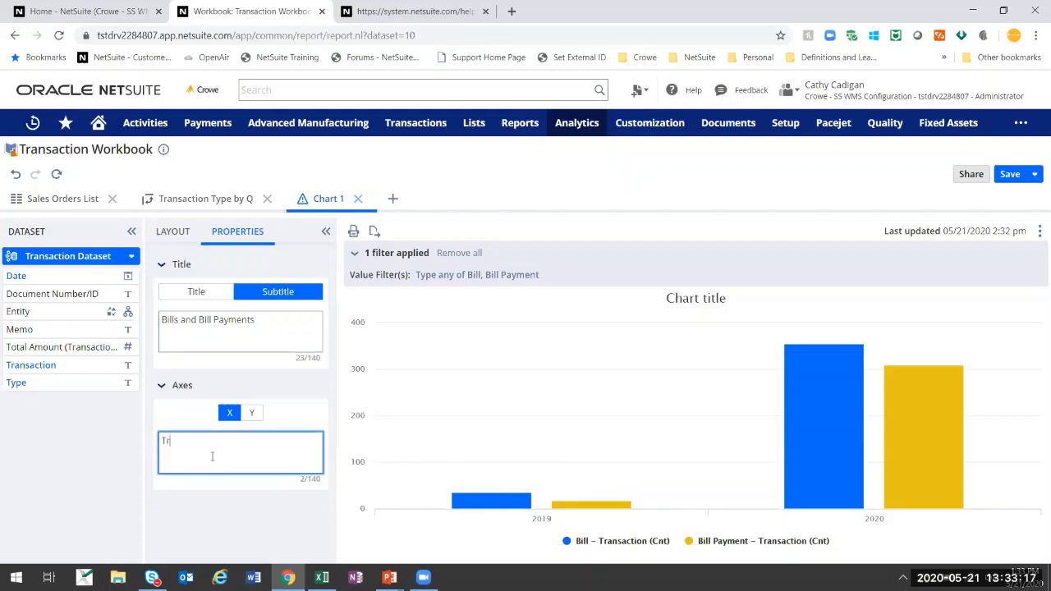
type("ansact")
key("BackSpace")
key("BackSpace")
key("BackSpace")
key("BackSpace")
type("Y")
left_click(254, 413)
left_click(254, 455)
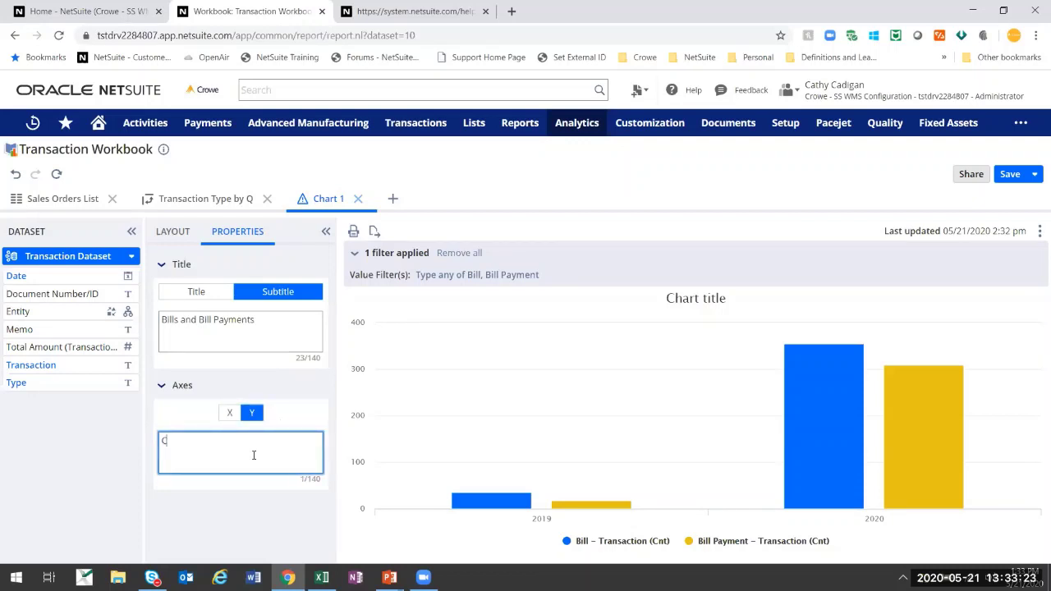
type("Count")
left_click(970, 206)
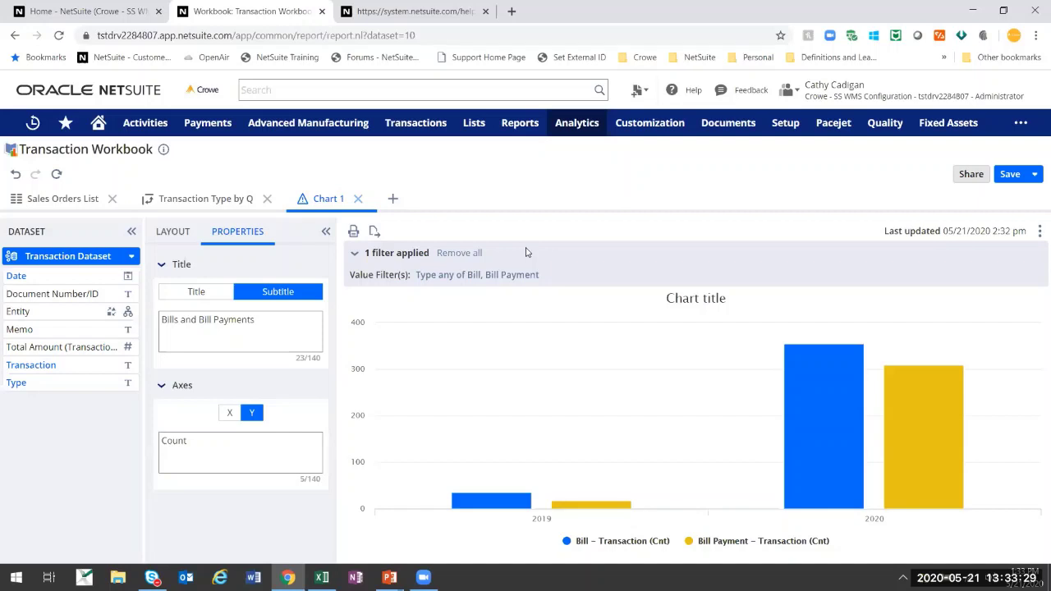
Save the workbook as Office Hours Transaction Workbook with the description text Description
left_click(1007, 176)
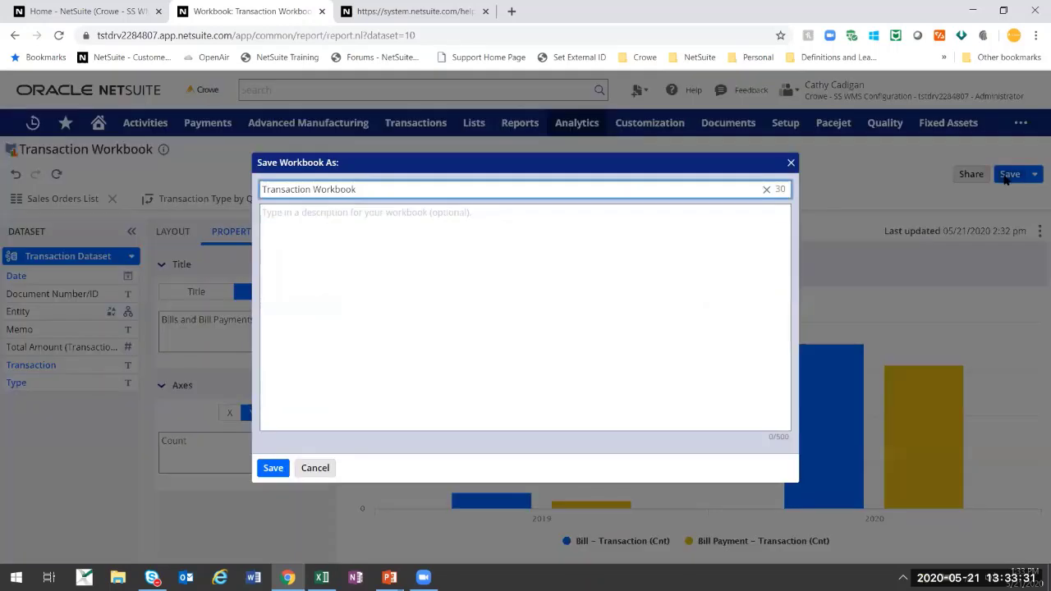
key("ctrl+a")
type("Of")
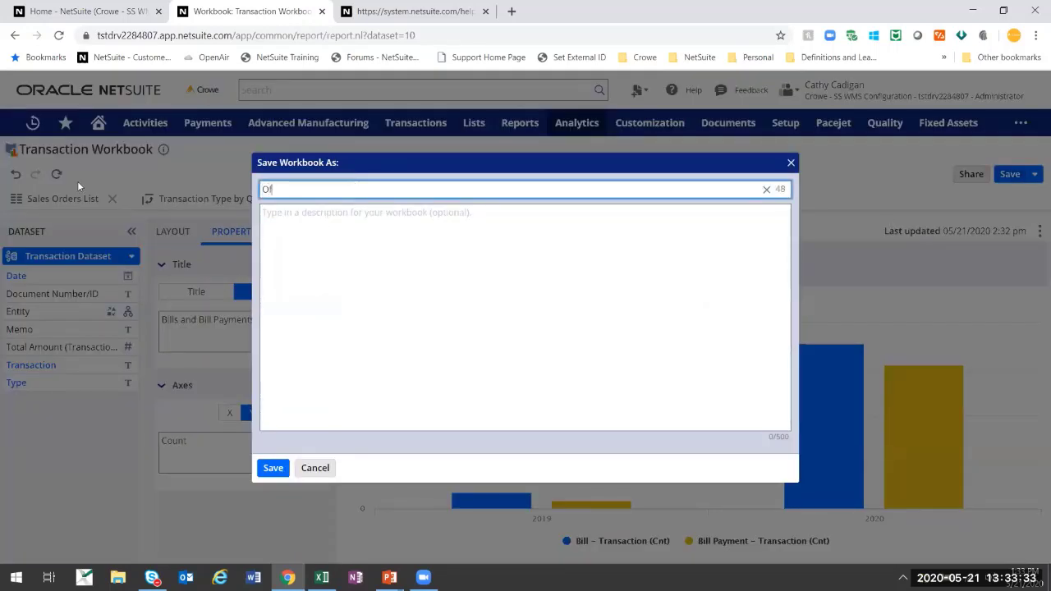
type("fice Hours Tr")
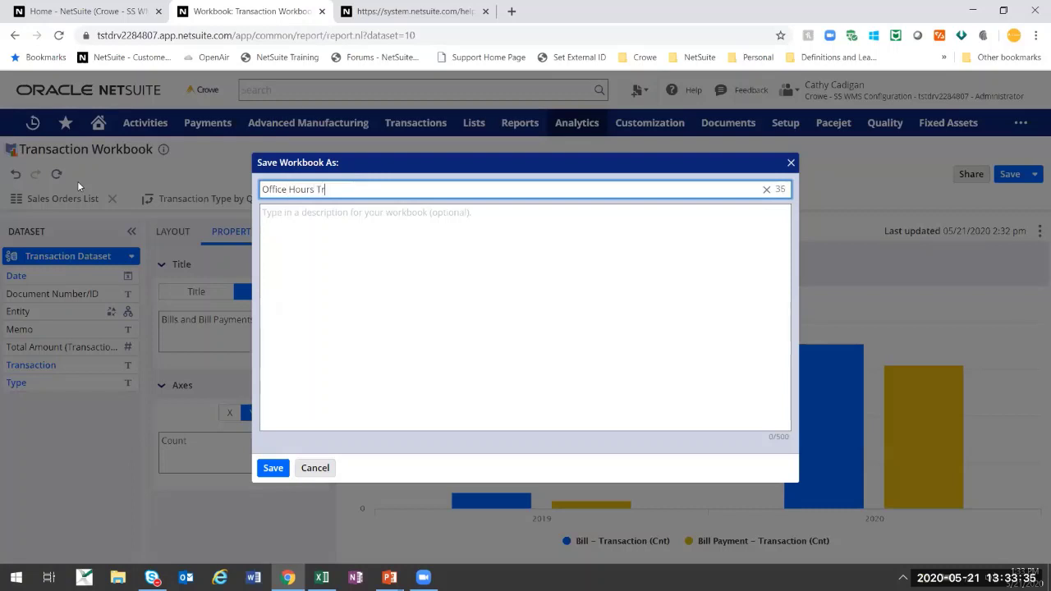
type("ansaction Workbook")
key("Tab")
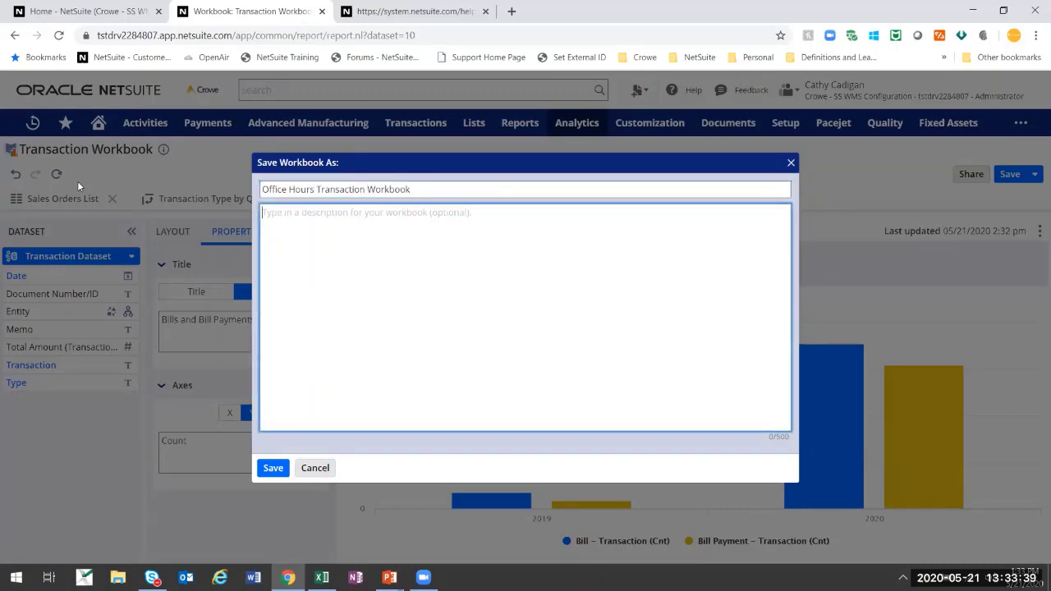
type("De")
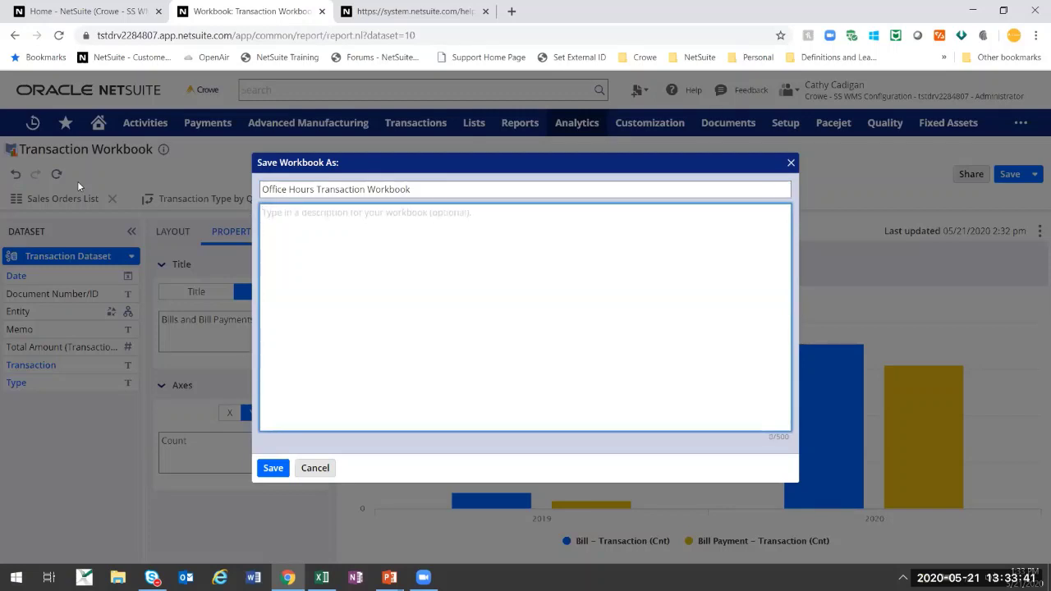
type("scriptio")
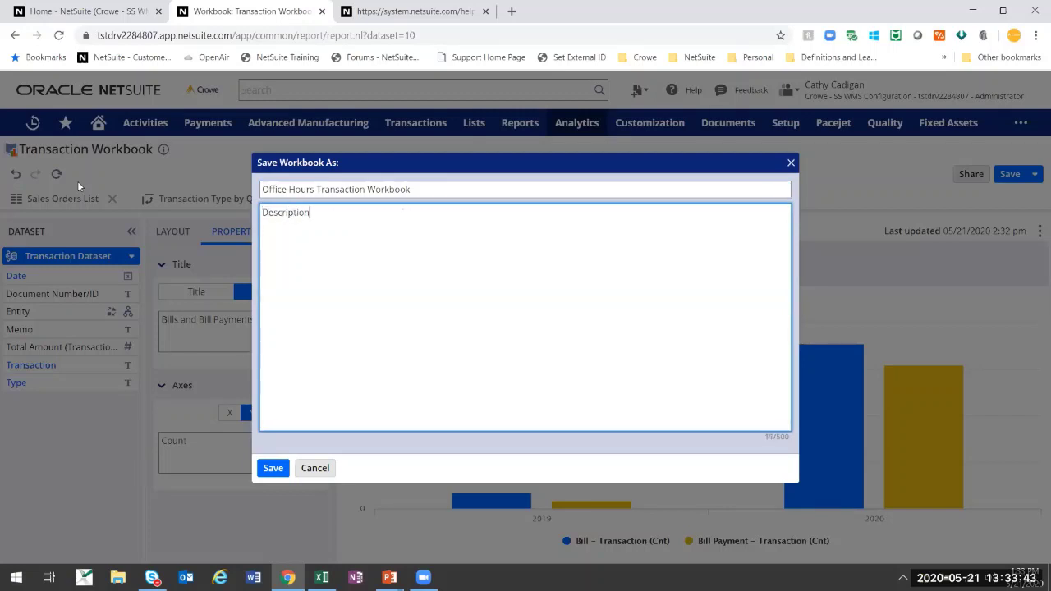
type("n")
left_click(273, 468)
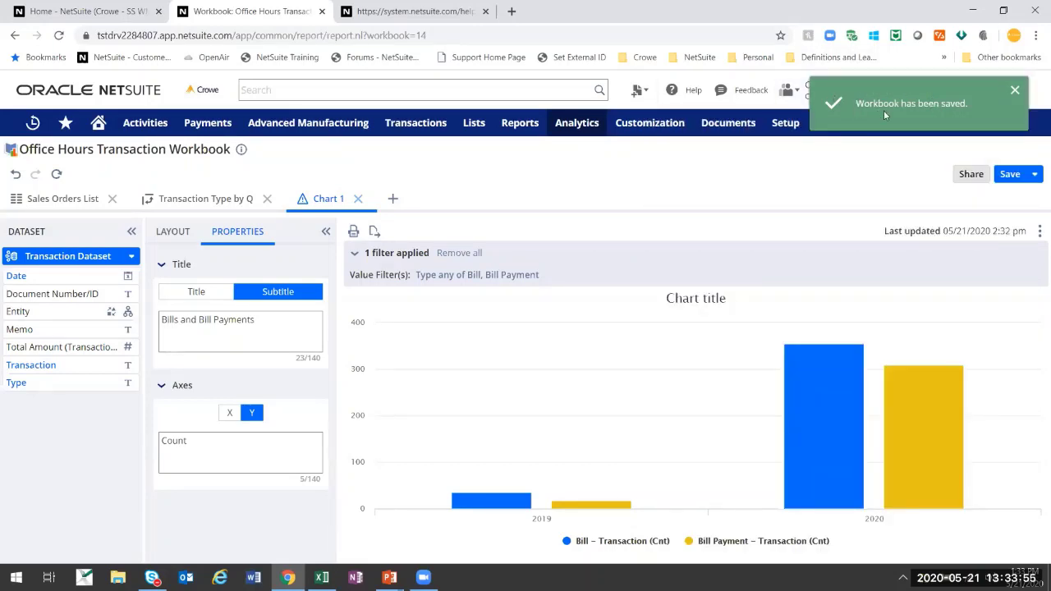
Refresh the chart to apply its titles and axis labels, and collapse the applied filter summary
mouse_move(884, 115)
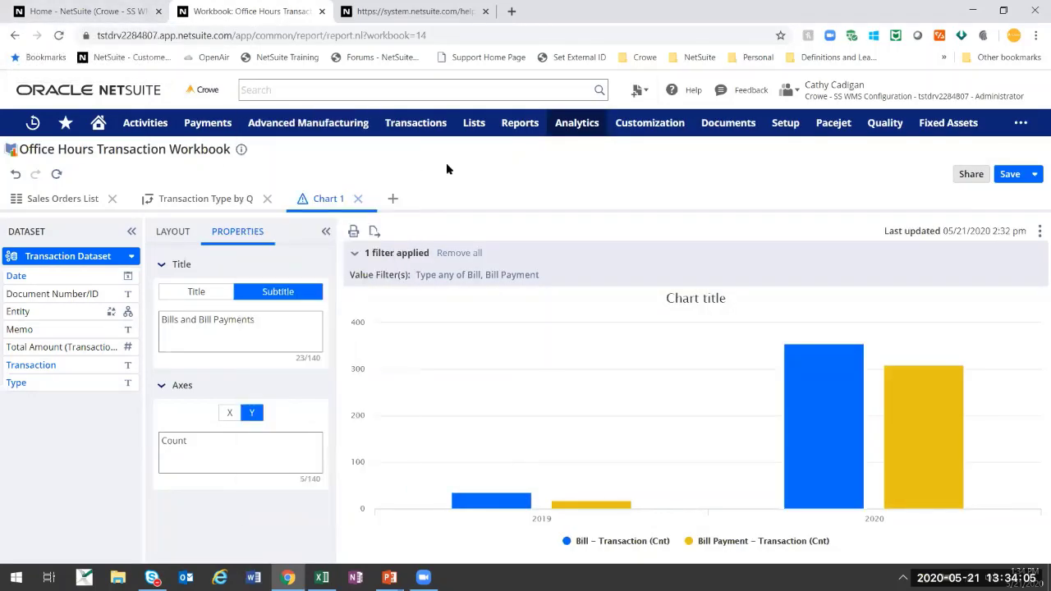
left_click(57, 174)
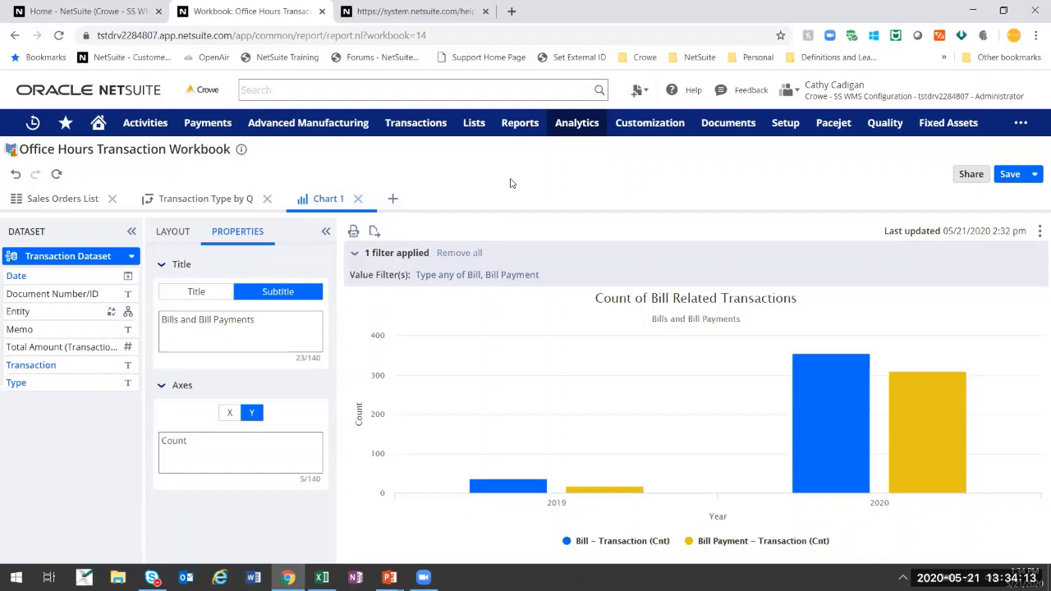
left_click(354, 255)
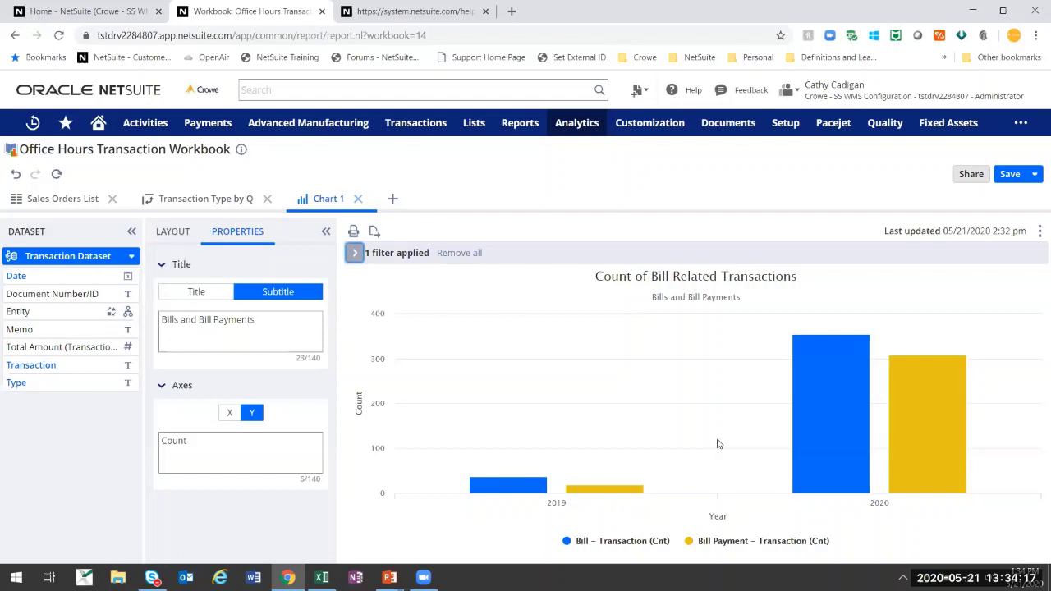
Rename the chart visualization Count of Bills by Year
double_click(327, 201)
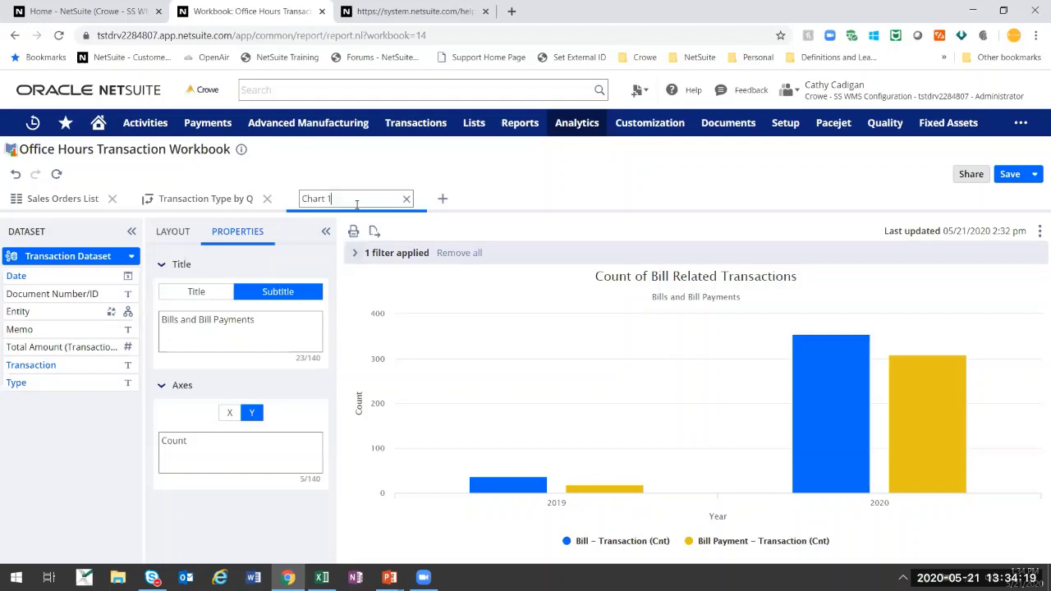
key("BackSpace")
key("BackSpace")
key("BackSpace")
key("BackSpace")
key("BackSpace")
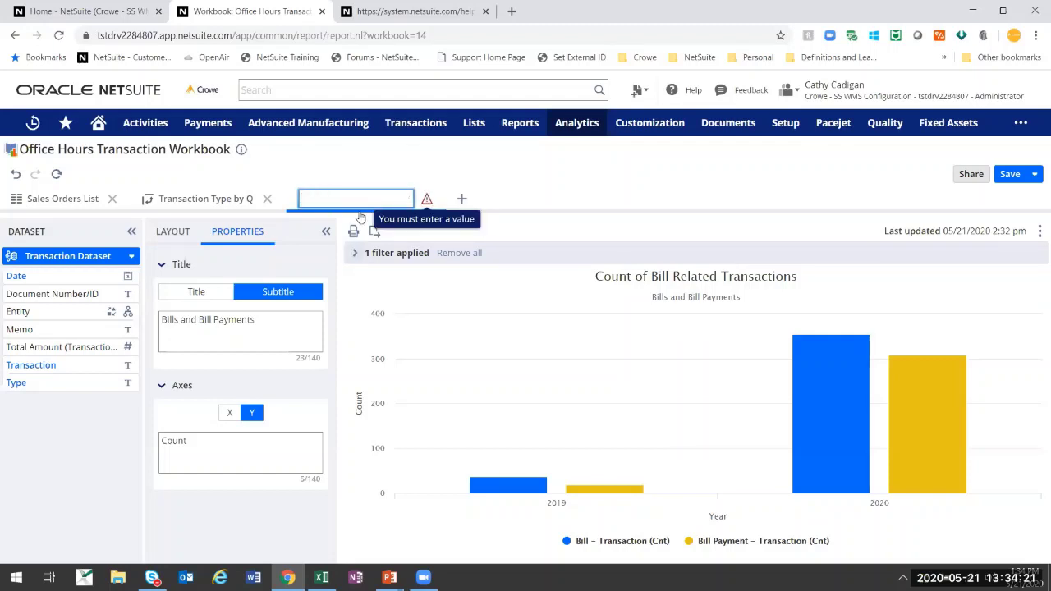
type("Count of Bills")
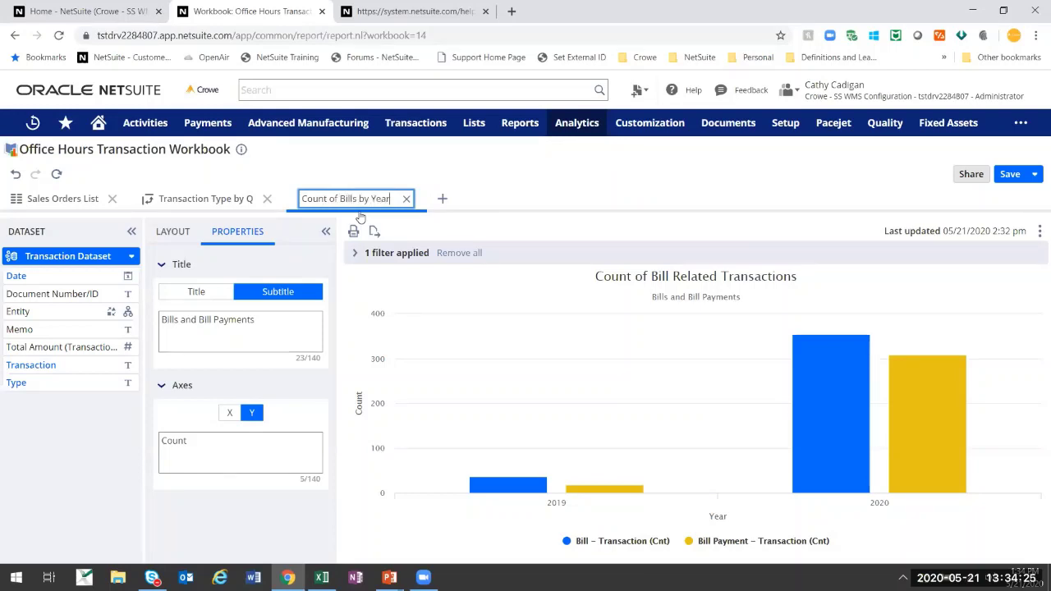
type(" by Year")
left_click(516, 189)
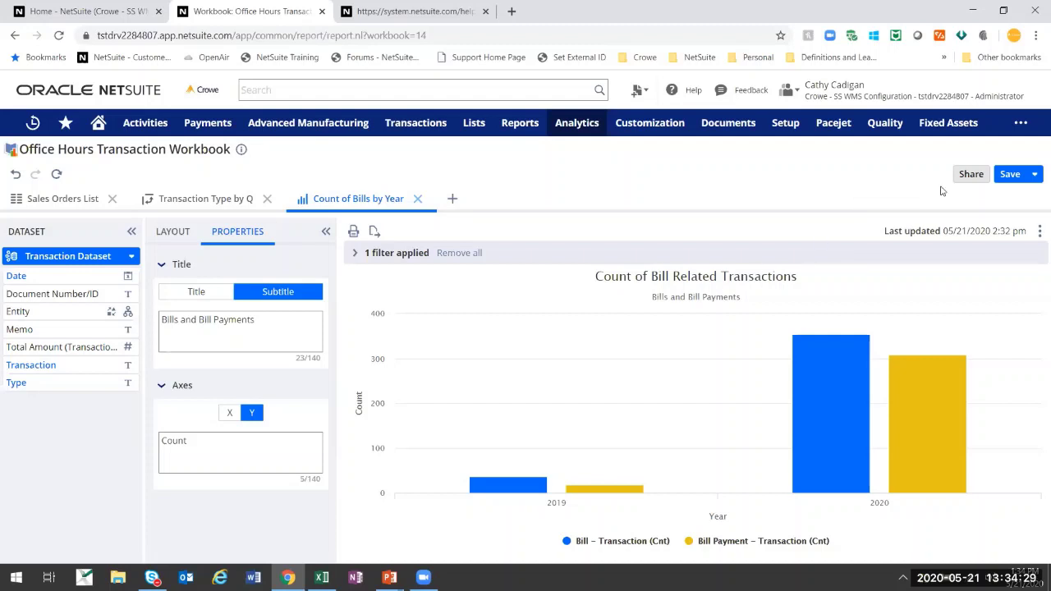
Share the workbook with the roles MFG MM - AP Analyst and MFG MM AP Analyst
left_click(970, 174)
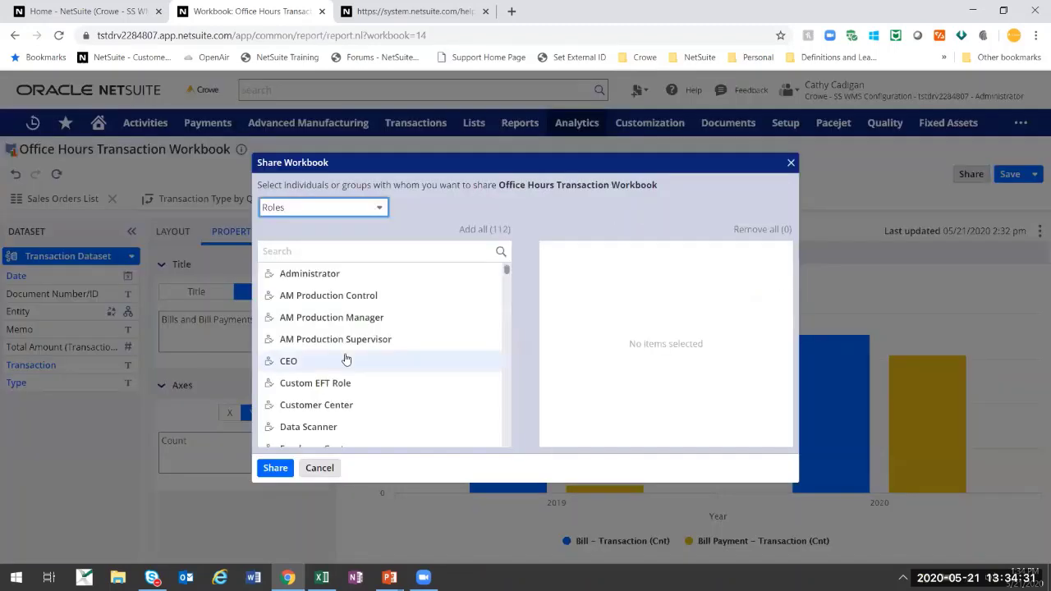
left_click(366, 249)
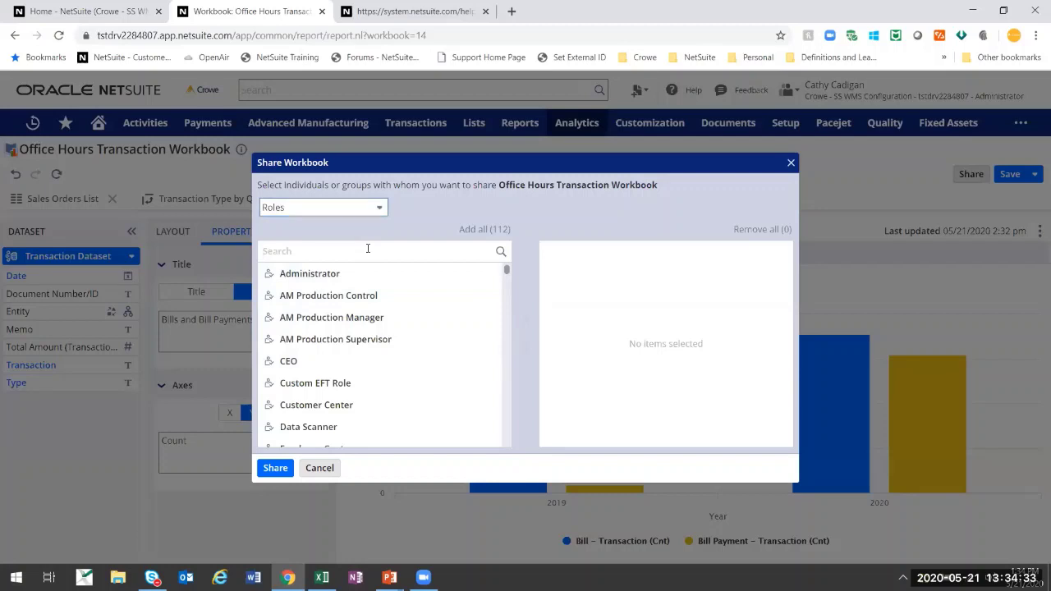
type("Payab")
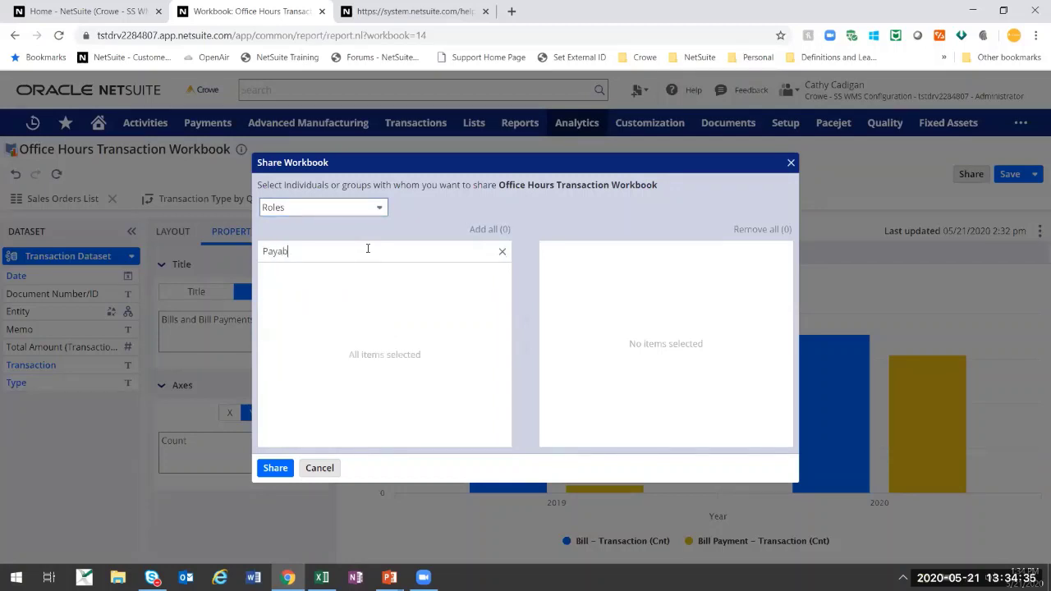
key("BackSpace")
key("BackSpace")
key("BackSpace")
key("BackSpace")
key("BackSpace")
type("AP")
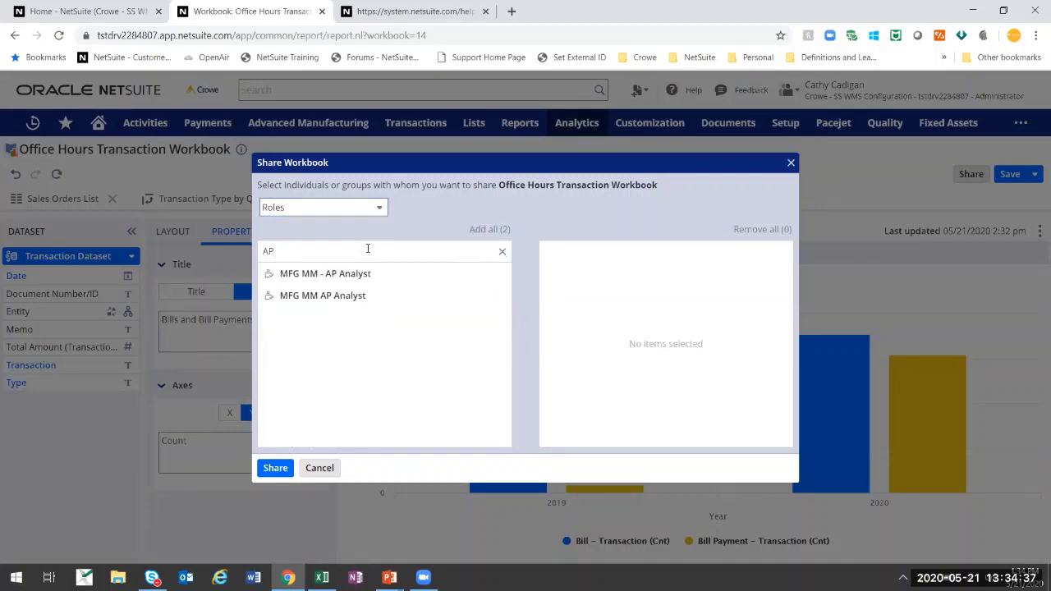
left_click(349, 274)
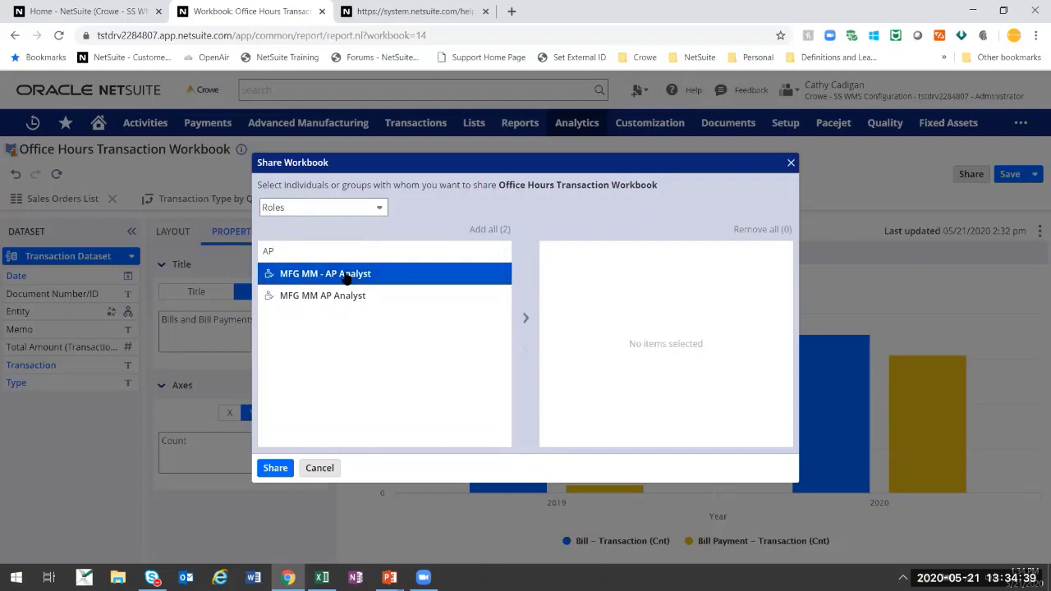
left_click(332, 275)
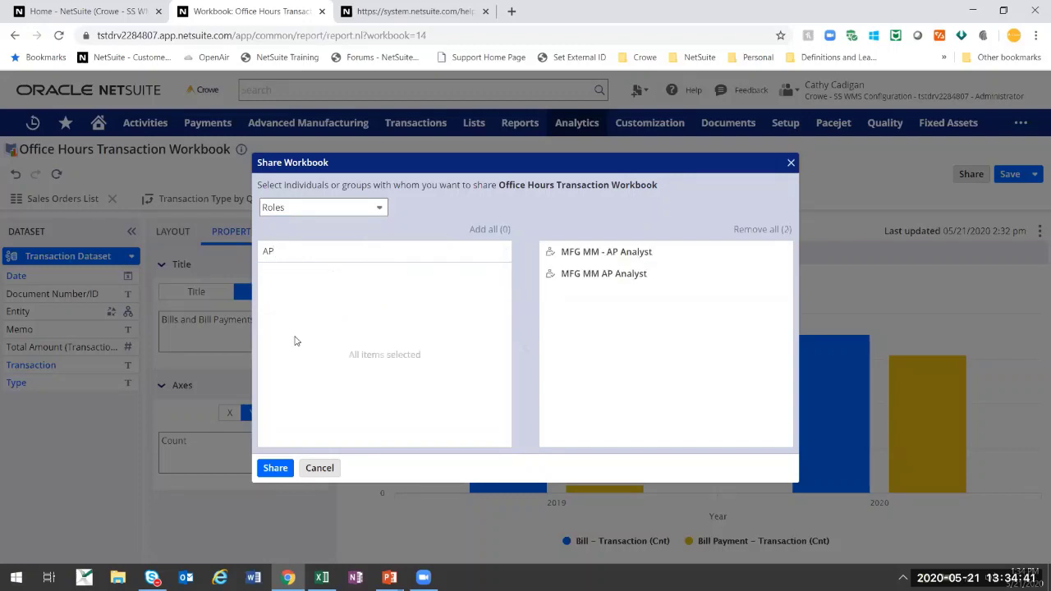
left_click(276, 468)
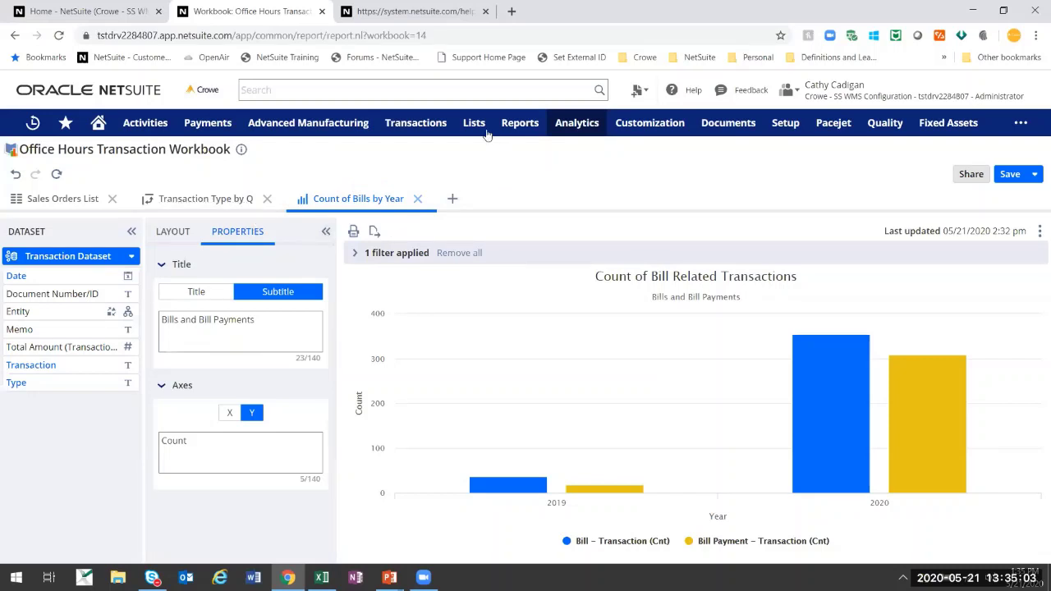
Open the Transactions dashboard in a separate browser tab and look over its content
right_click(414, 125)
left_click(435, 134)
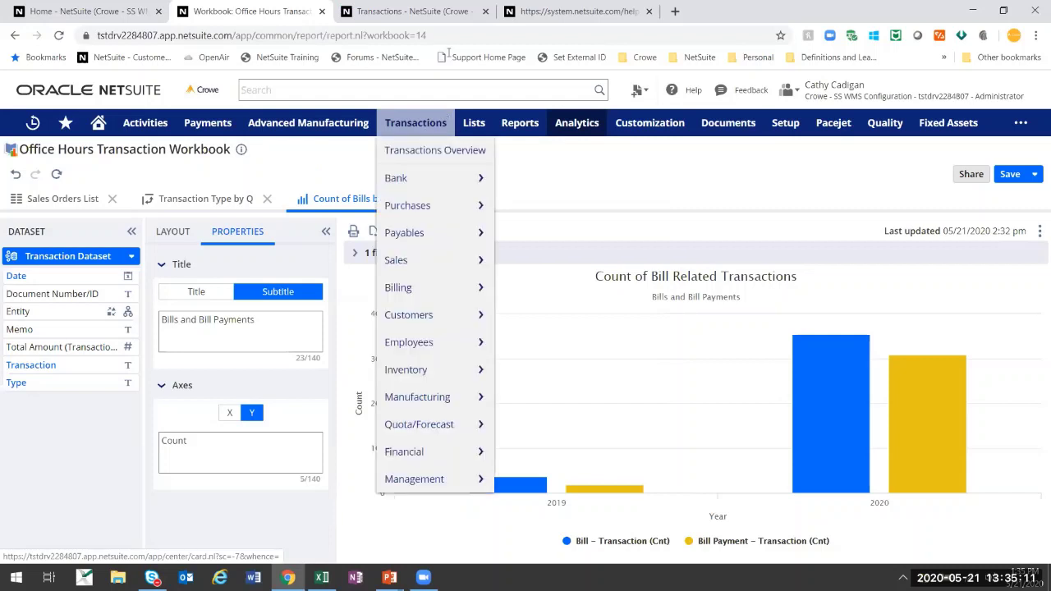
left_click(429, 10)
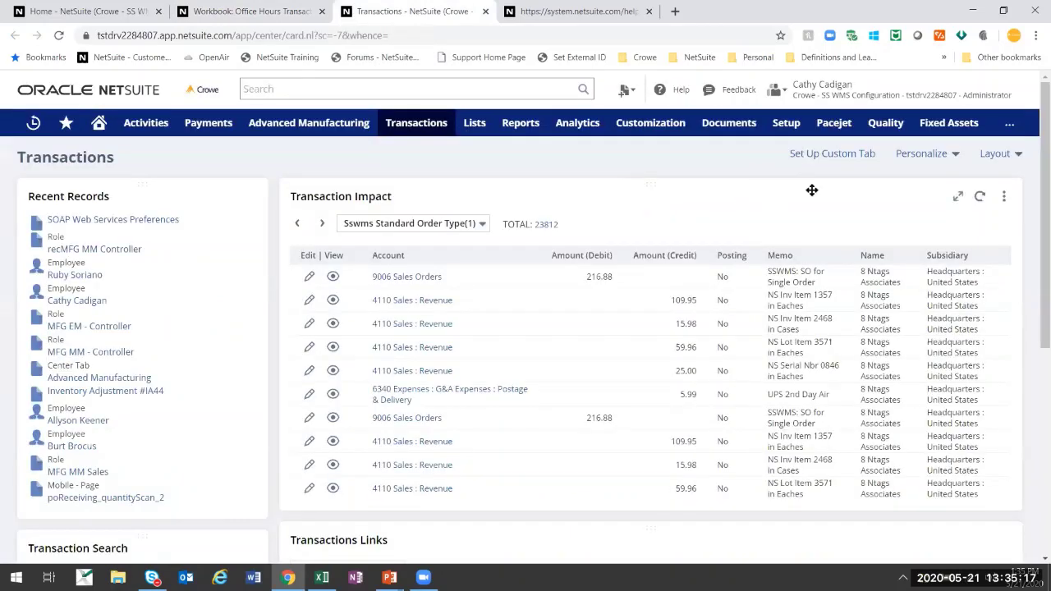
scroll(567, 317, "down", 3)
scroll(566, 317, "up", 3)
Add an Analytics portlet above Transaction Impact on the Transactions dashboard and close the personalization area
left_click(922, 153)
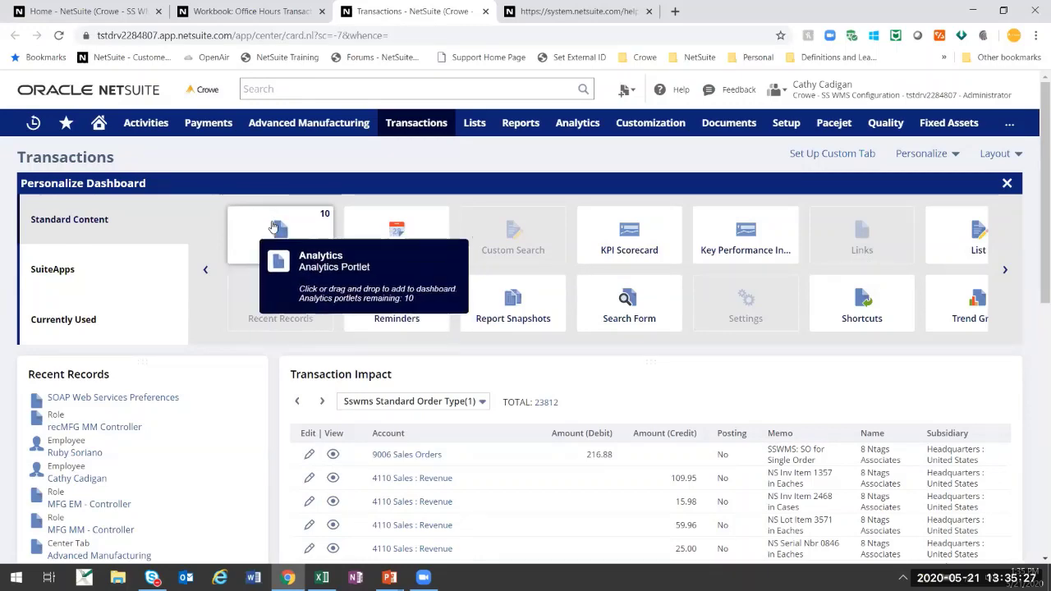
left_click_drag(275, 227, 431, 366)
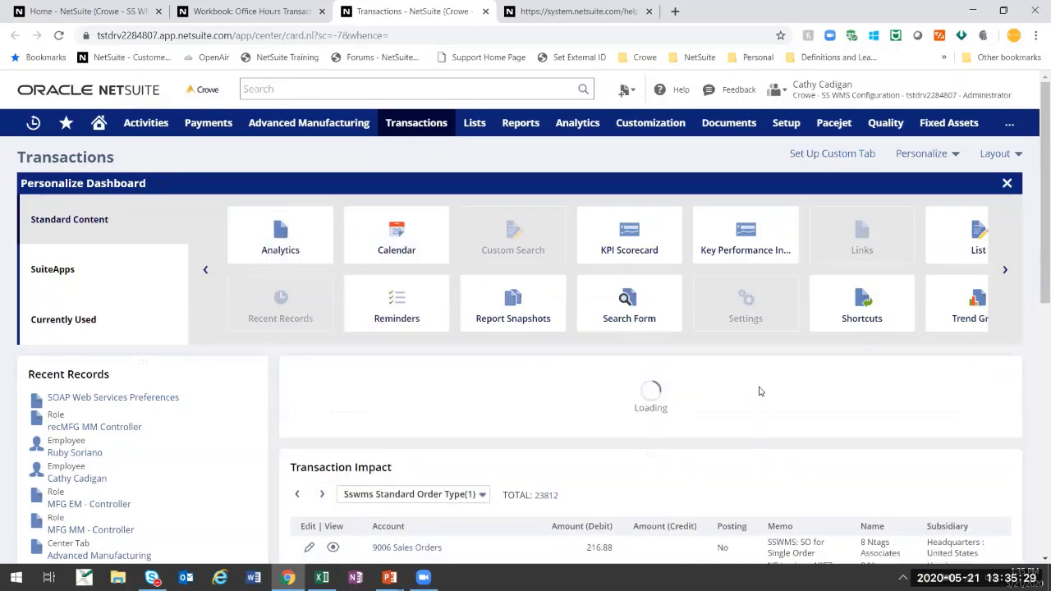
left_click(1007, 183)
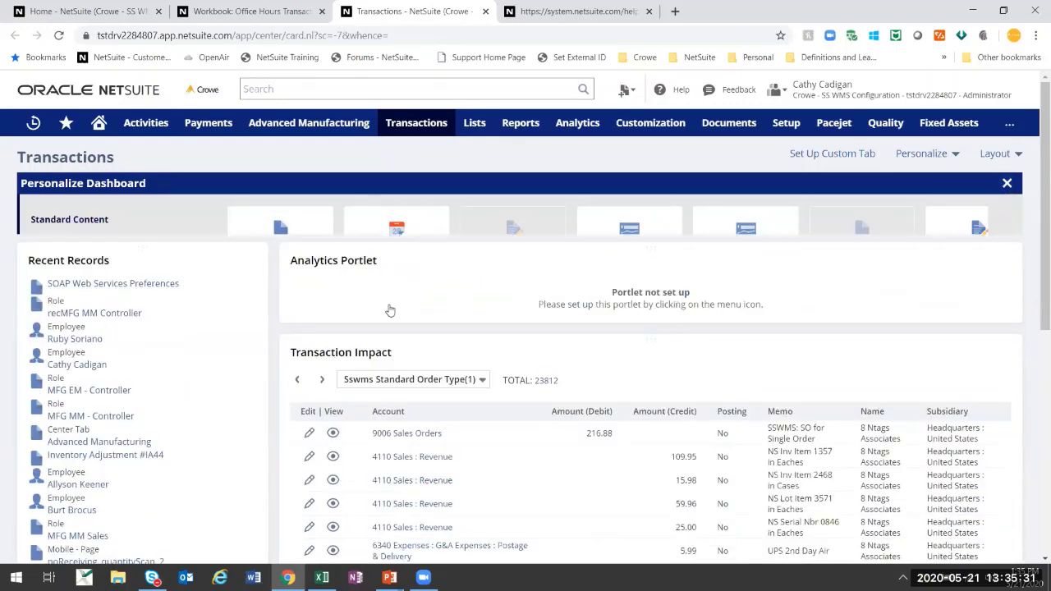
Open the setup of the new Analytics portlet and limit the available visualizations to the Chart Portlet type
left_click(1004, 196)
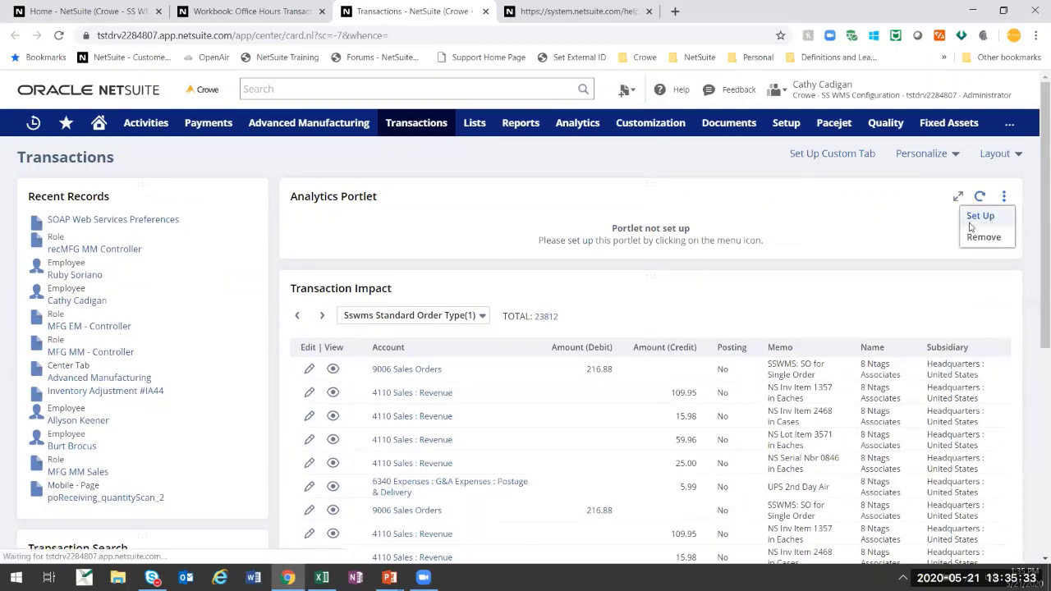
left_click(980, 216)
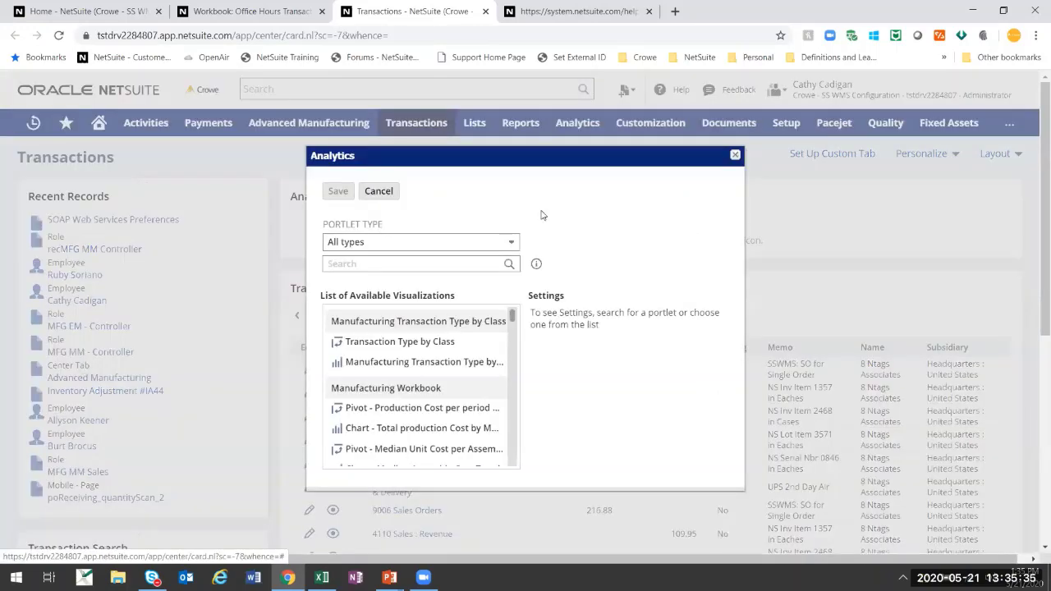
left_click(488, 242)
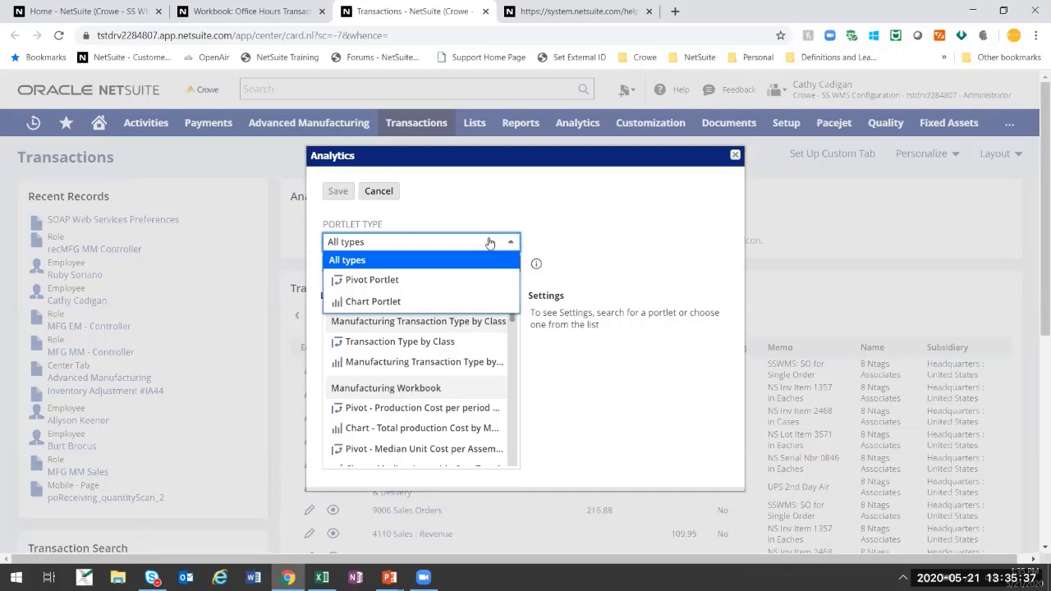
left_click(432, 303)
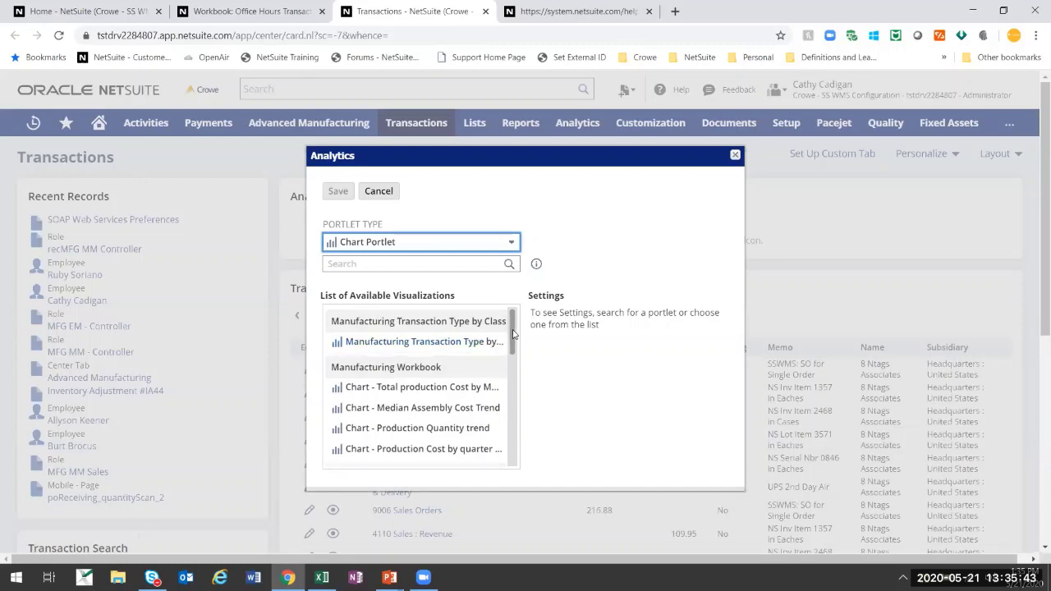
Choose Chart 1 of the Office Hours Transaction Workbook for the portlet and save the setup
scroll(501, 390, "down", 5)
scroll(503, 400, "down", 5)
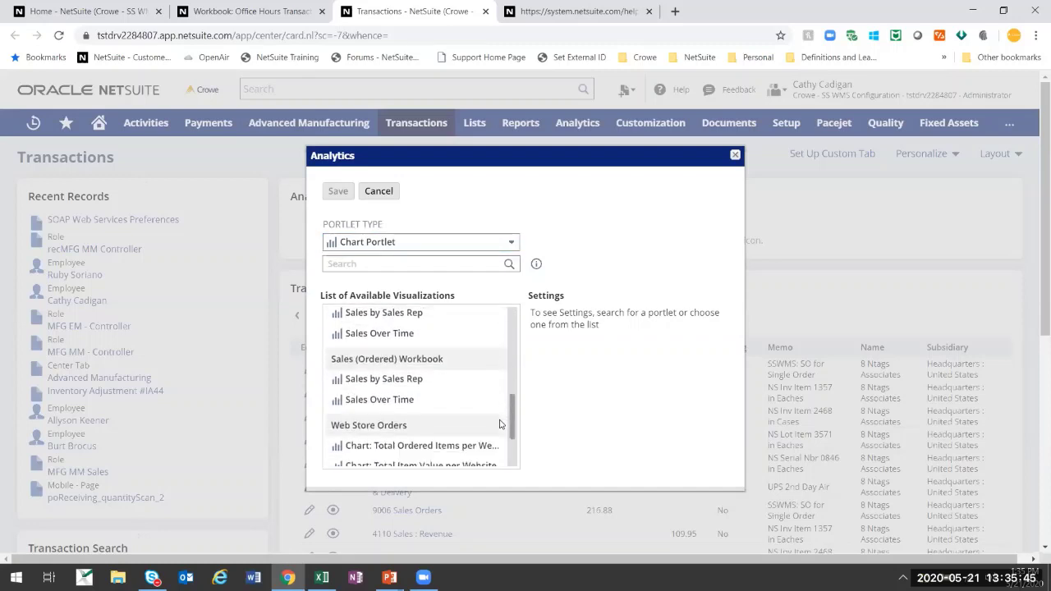
scroll(506, 432, "up", 1)
scroll(503, 432, "up", 5)
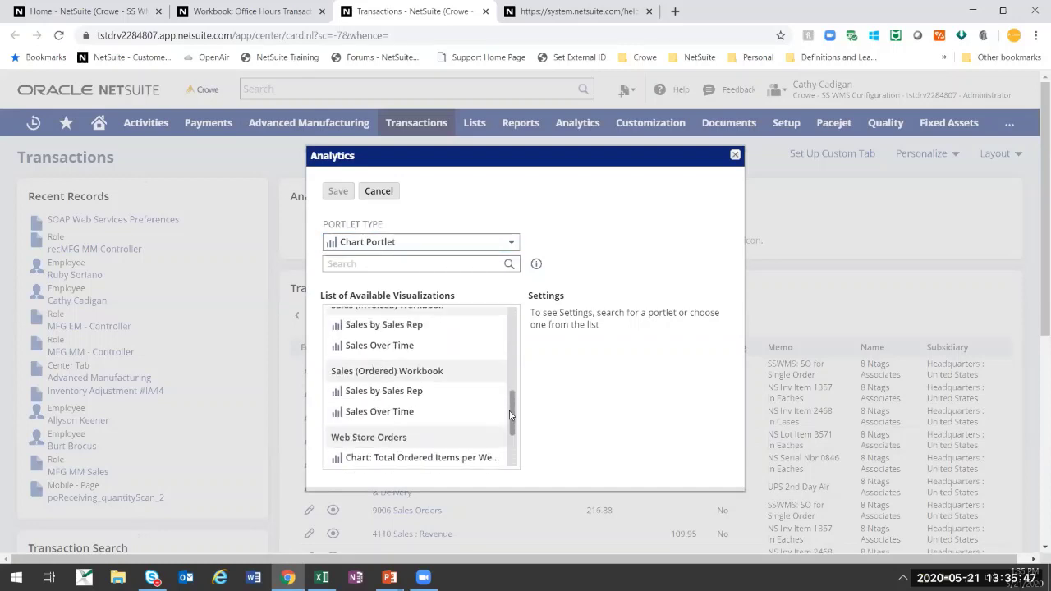
scroll(514, 370, "up", 1)
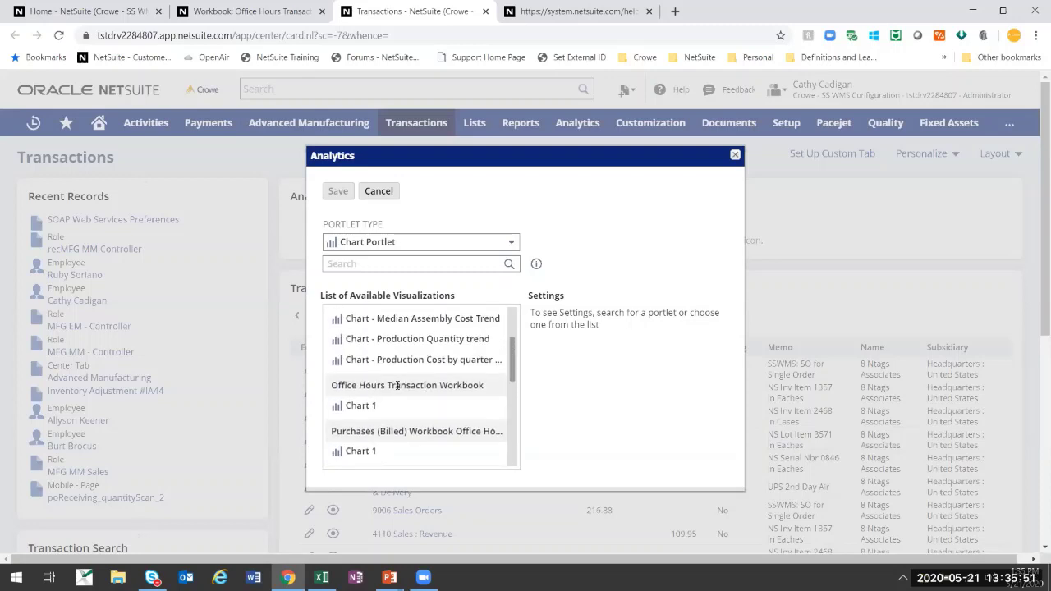
scroll(511, 370, "up", 2)
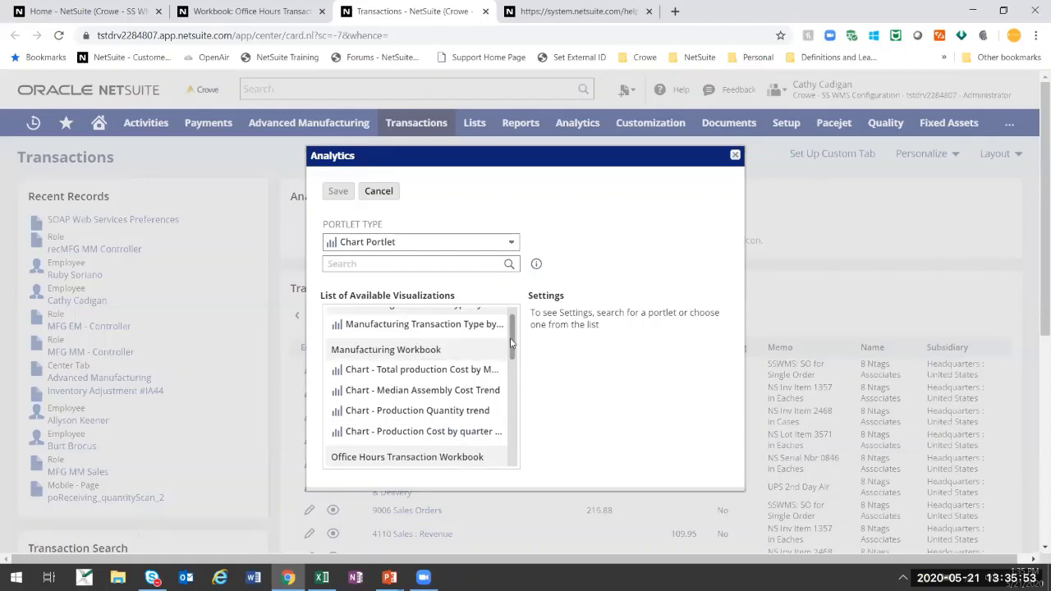
left_click_drag(511, 344, 516, 402)
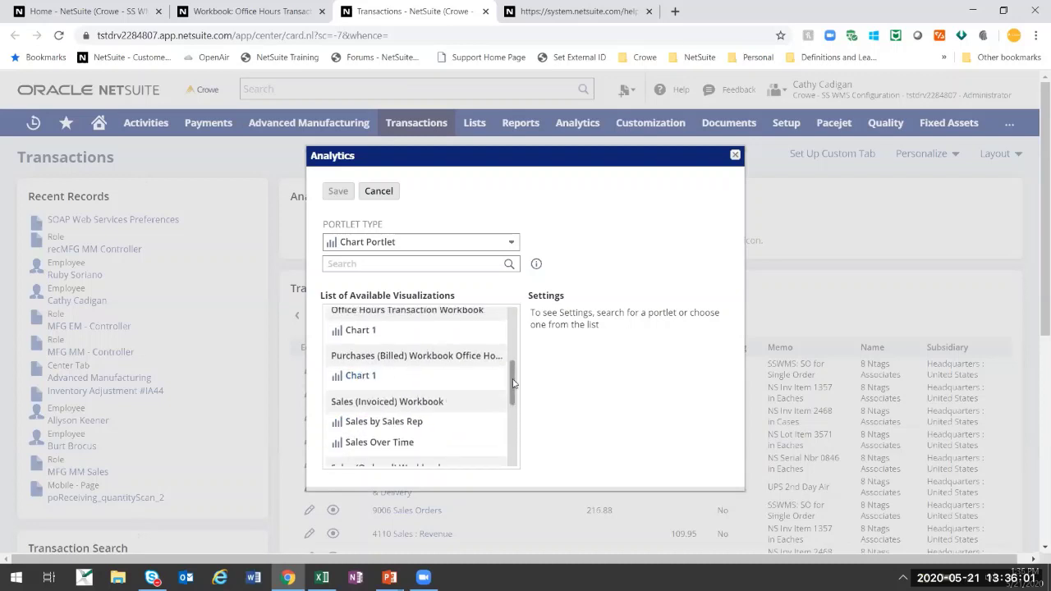
left_click(352, 332)
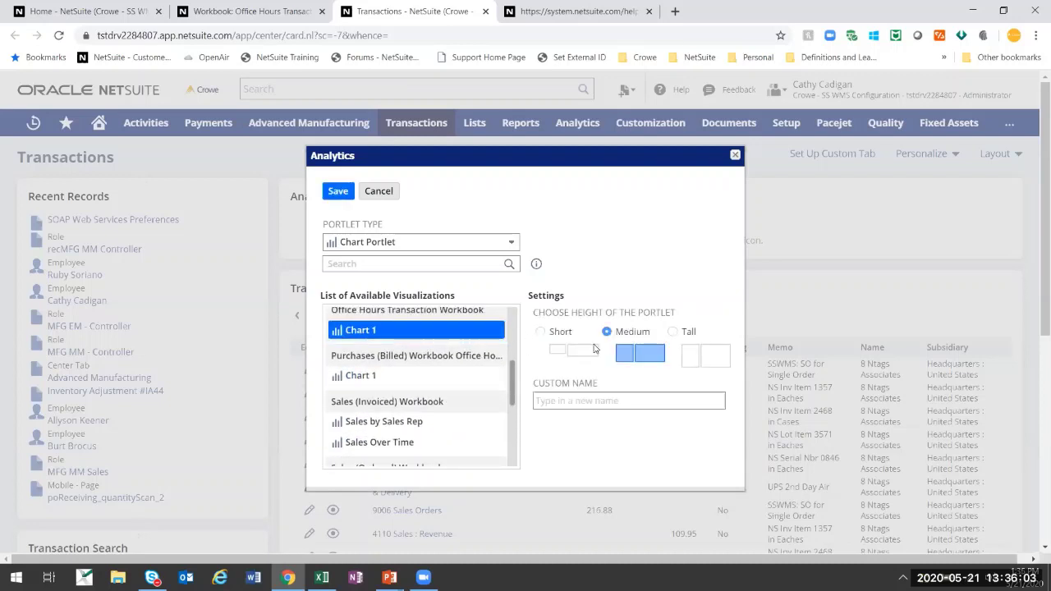
left_click(349, 192)
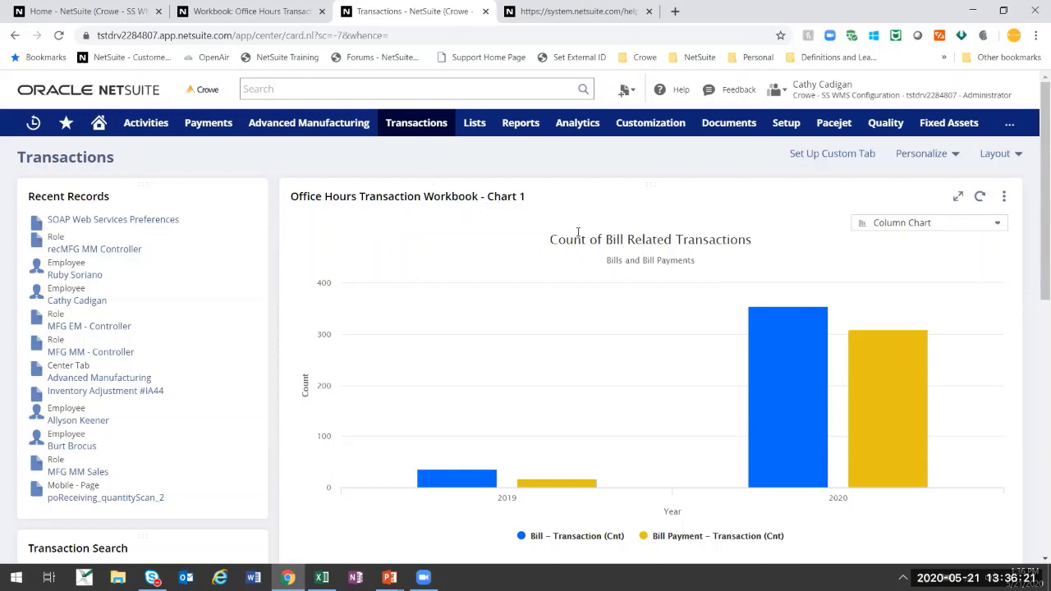
Give the Office Hours Transaction Workbook chart portlet the custom name Bill Count and save its setup
left_click(1004, 196)
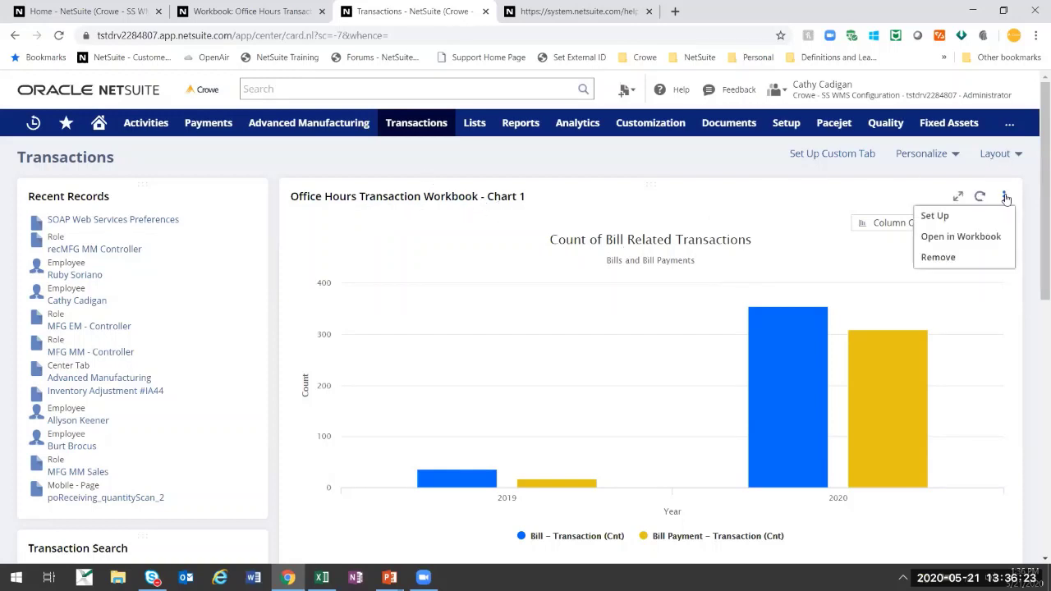
left_click(990, 216)
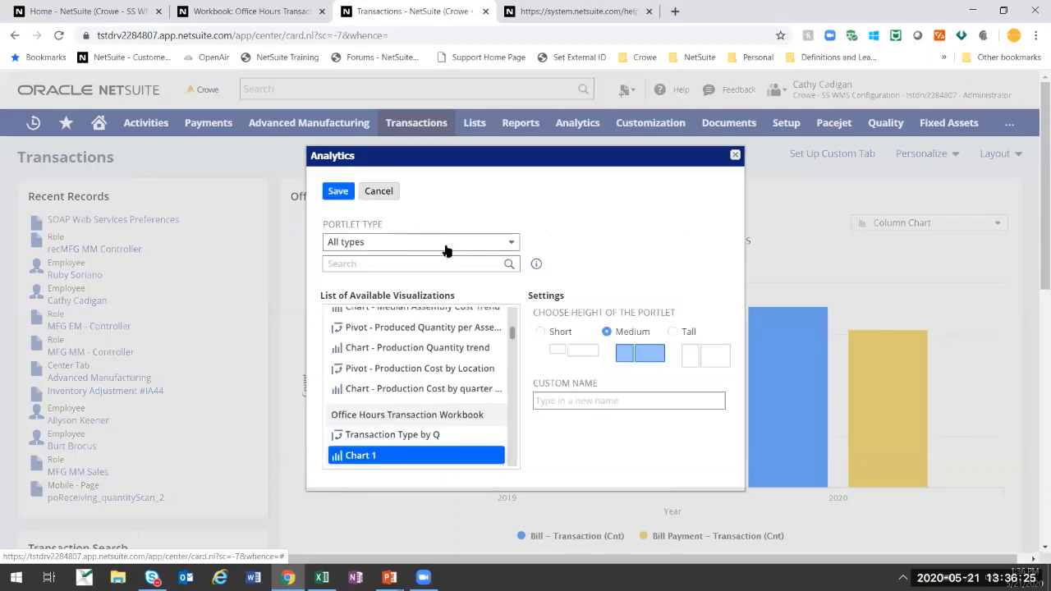
left_click(478, 244)
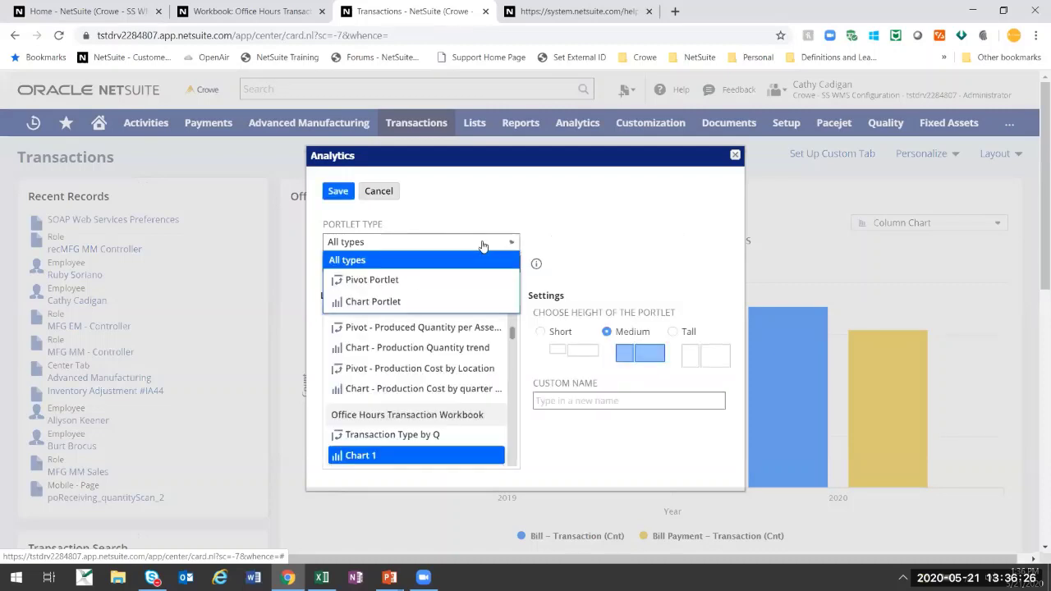
left_click(546, 215)
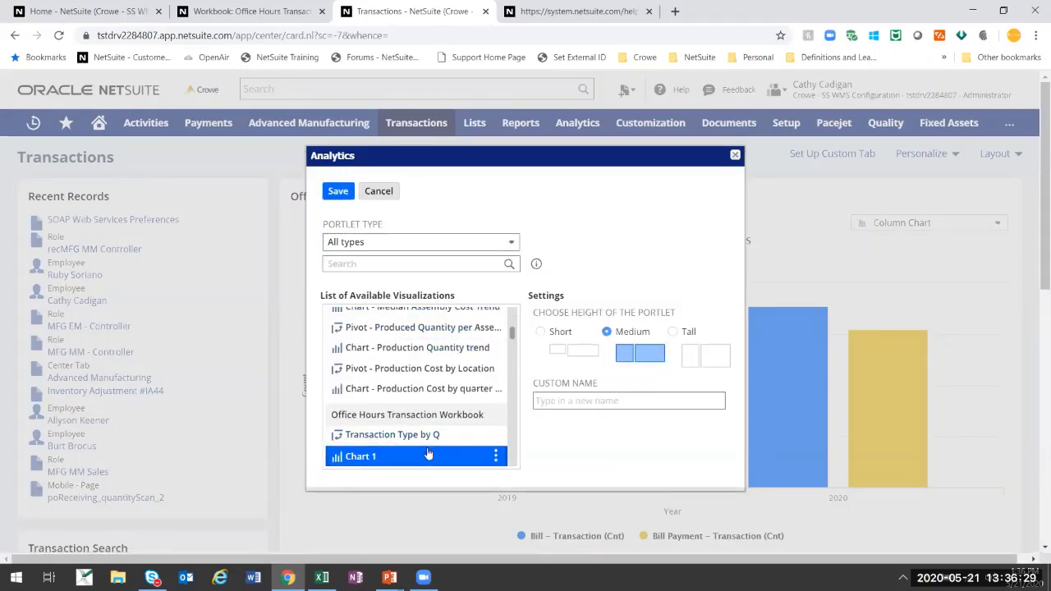
scroll(415, 419, "down", 1)
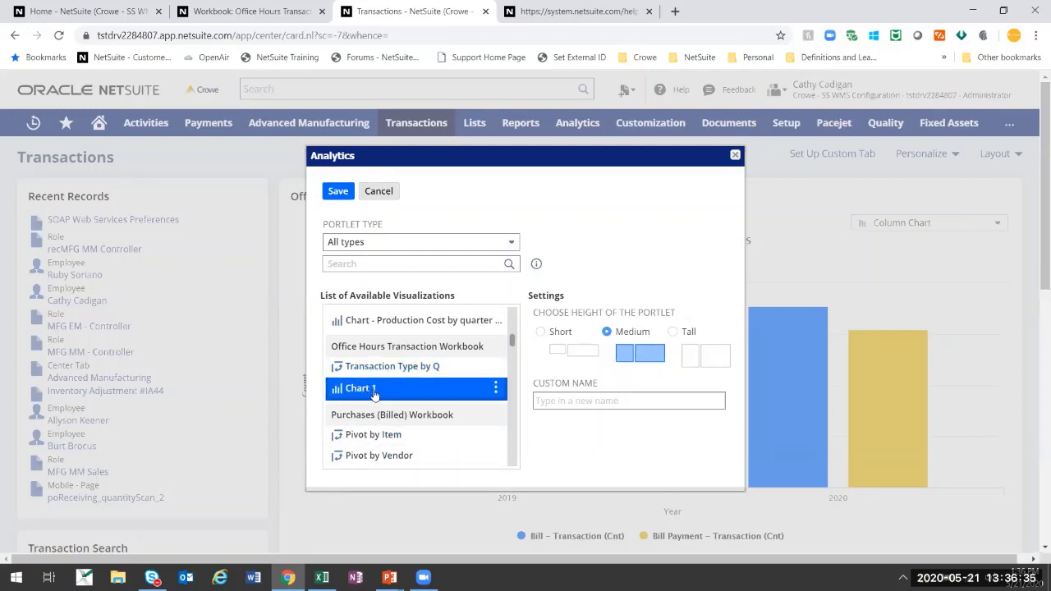
left_click(571, 400)
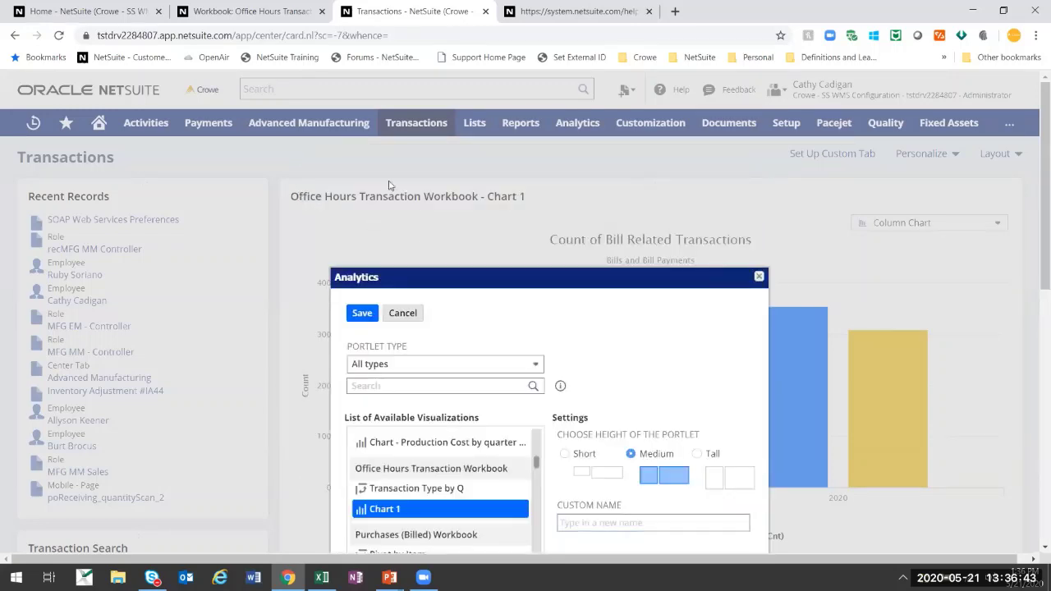
left_click_drag(530, 269, 510, 167)
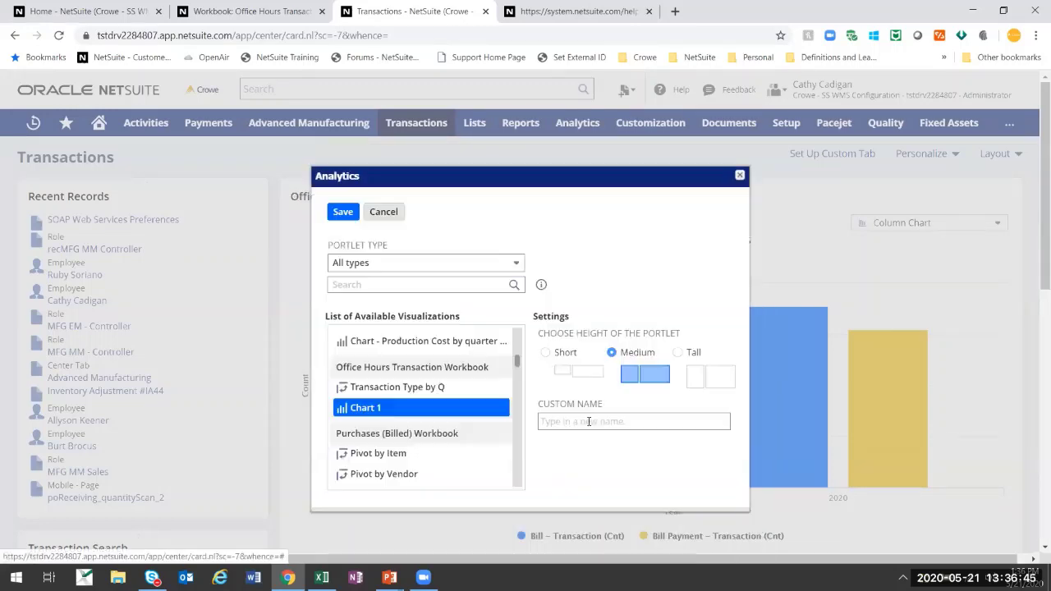
left_click(588, 421)
type("O")
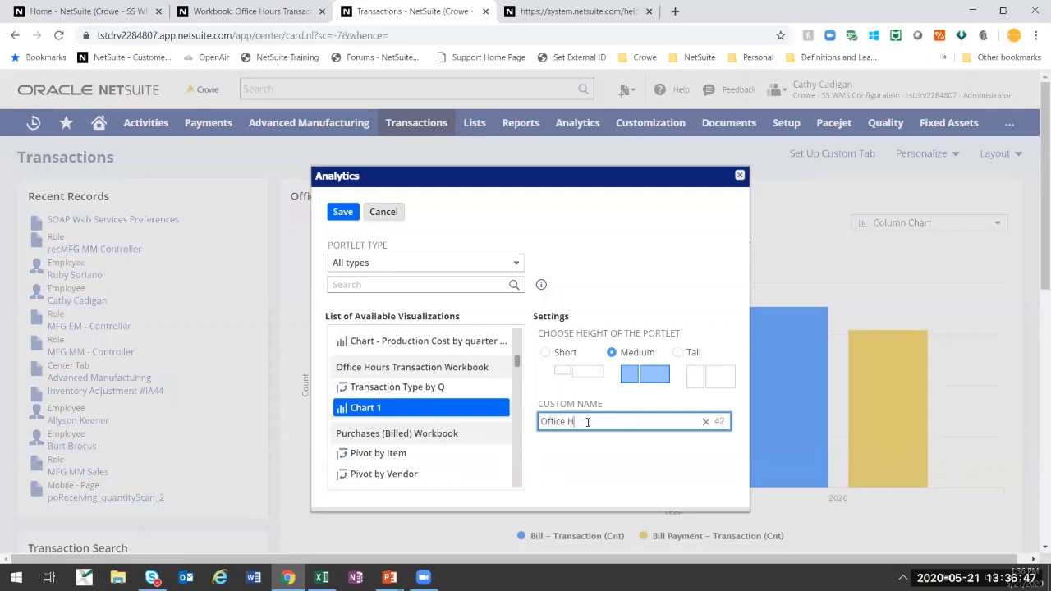
type("ffice H")
key("BackSpace")
key("BackSpace")
key("BackSpace")
key("BackSpace")
key("BackSpace")
key("BackSpace")
key("BackSpace")
key("BackSpace")
type("Bill Count")
left_click(342, 212)
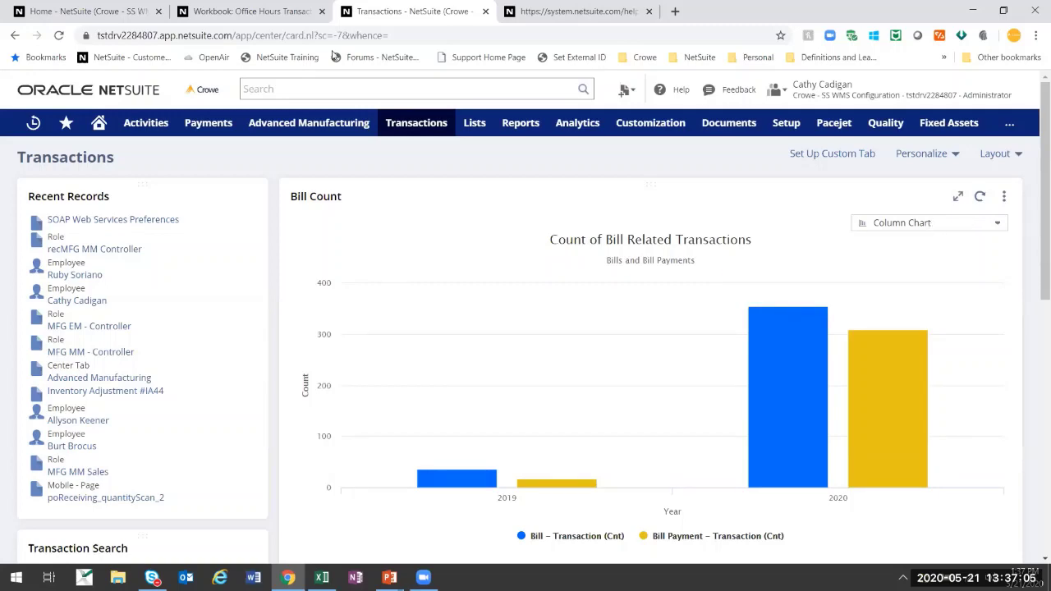
Return to the Office Hours Transaction Workbook, show the layout of the Count of Bills by Year chart, and save the workbook
left_click(250, 11)
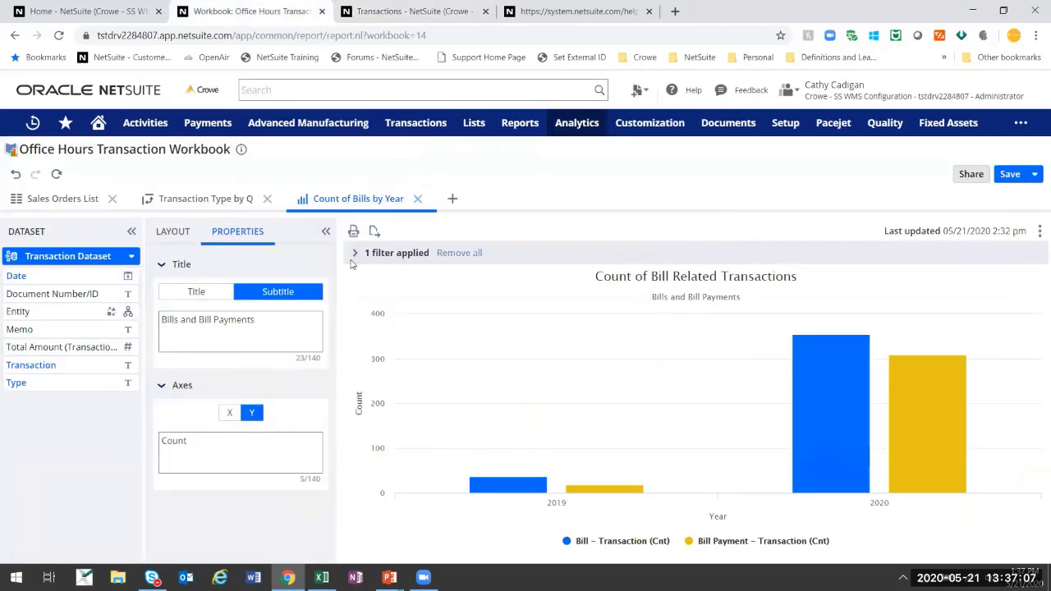
left_click(176, 232)
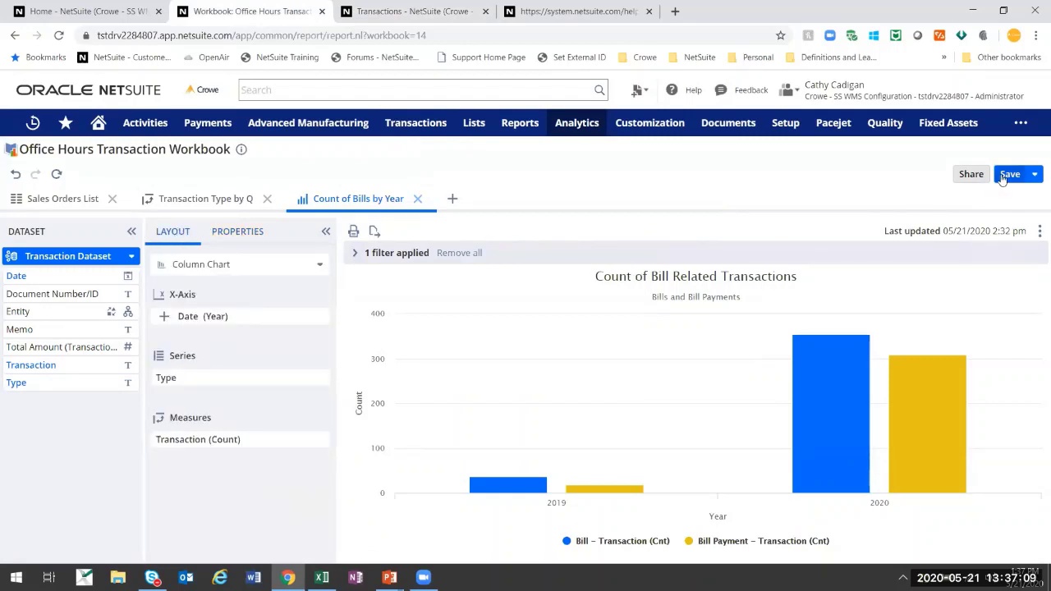
left_click(1003, 179)
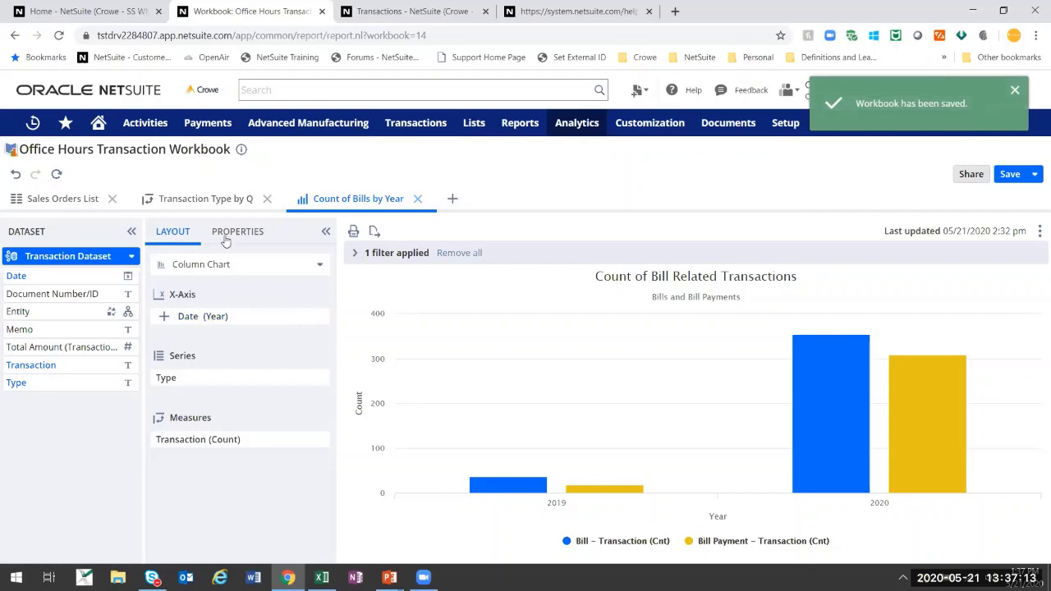
Try to switch the Bill Count portlet on the Transactions dashboard to Line Chart and Bar Chart
left_click(411, 11)
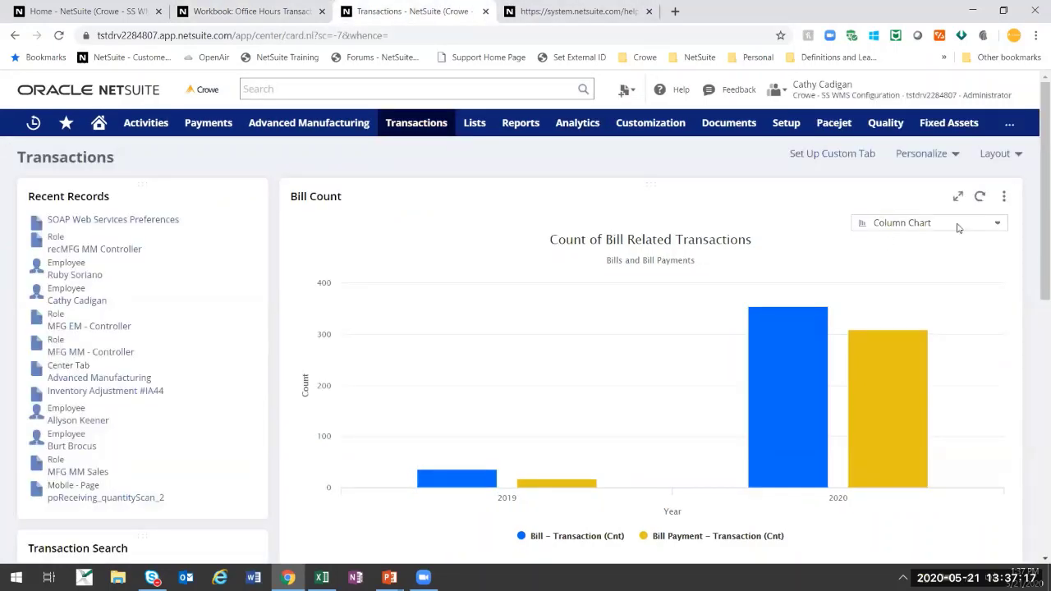
left_click(997, 227)
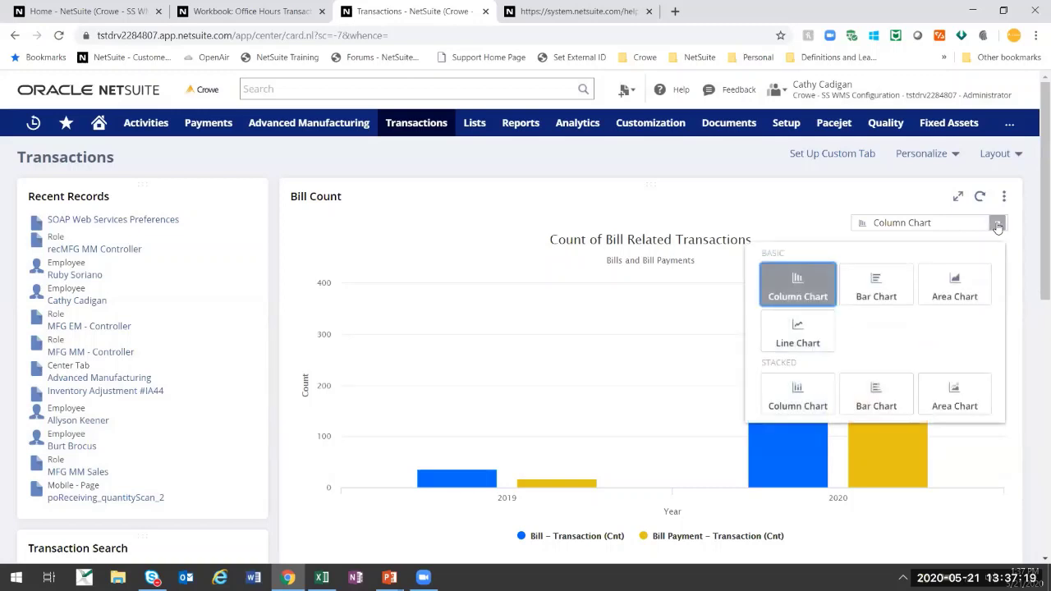
left_click(796, 339)
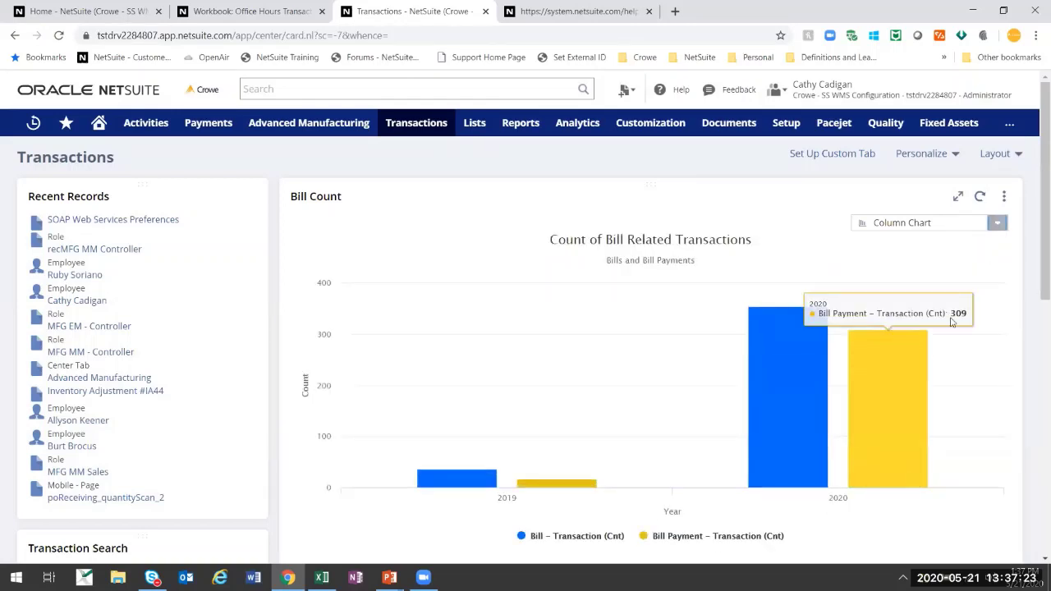
left_click(988, 227)
left_click(796, 336)
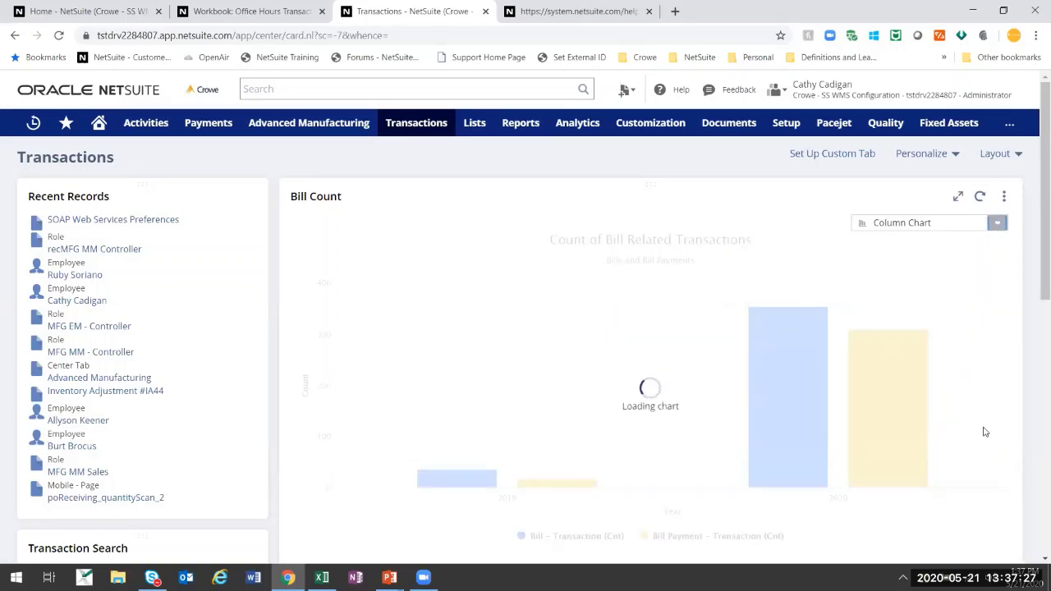
left_click(996, 224)
left_click(880, 289)
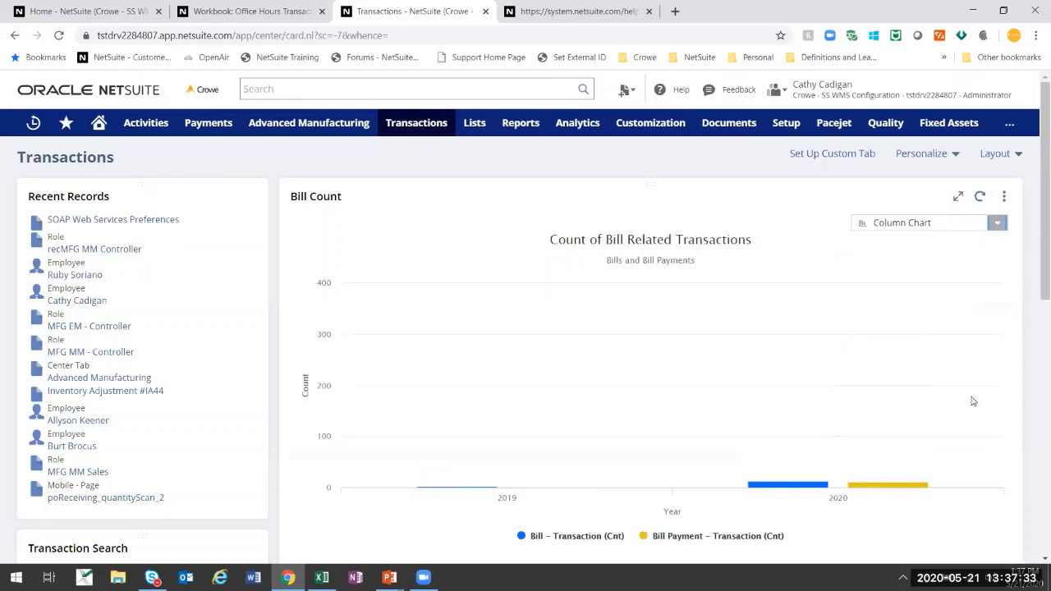
Refresh the Bill Count portlet and try to switch it to the stacked Column Chart
left_click(982, 197)
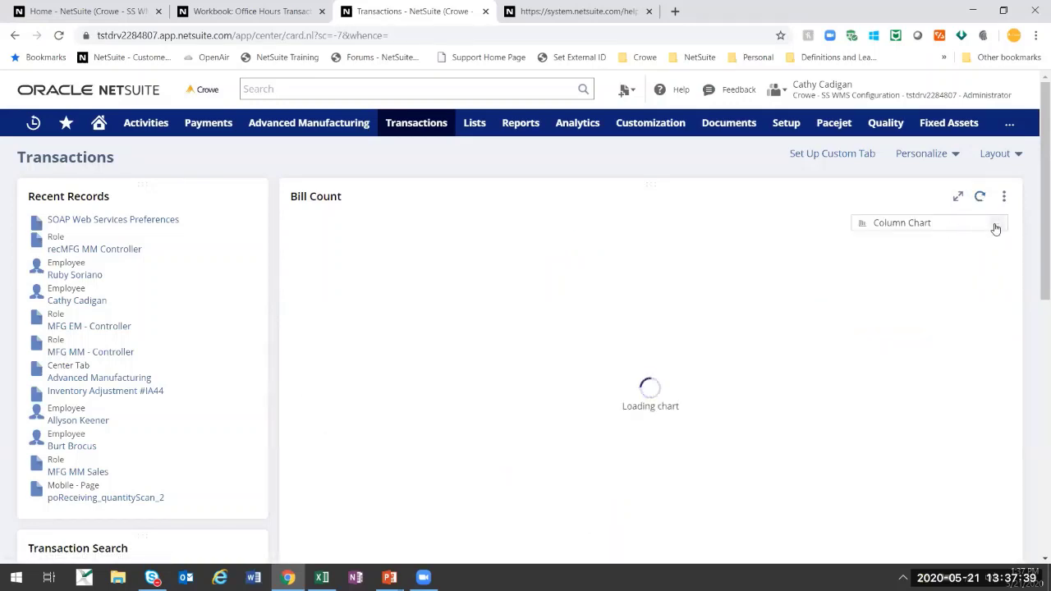
left_click(997, 225)
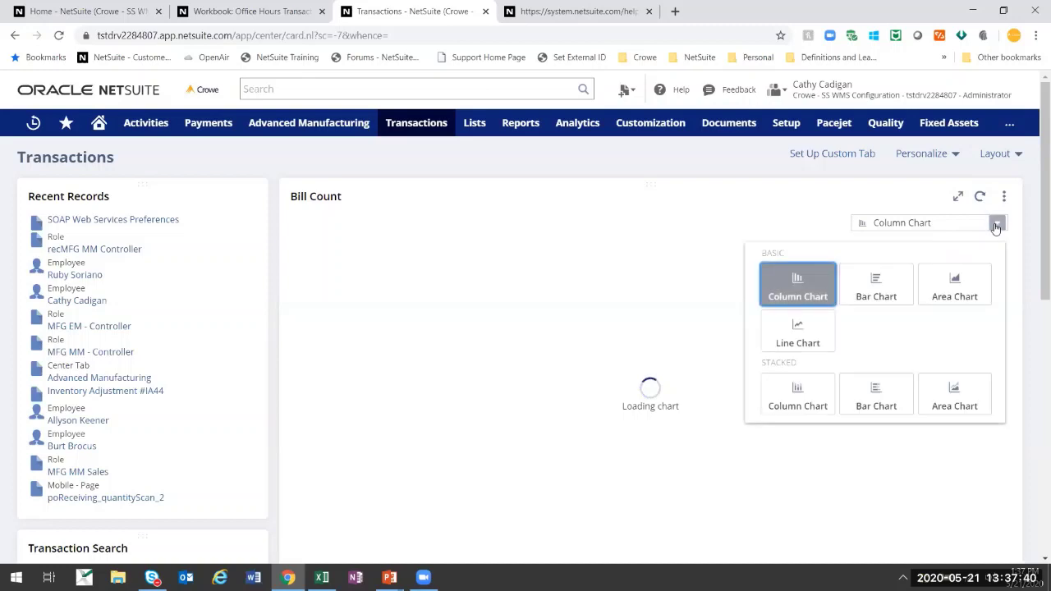
left_click(801, 402)
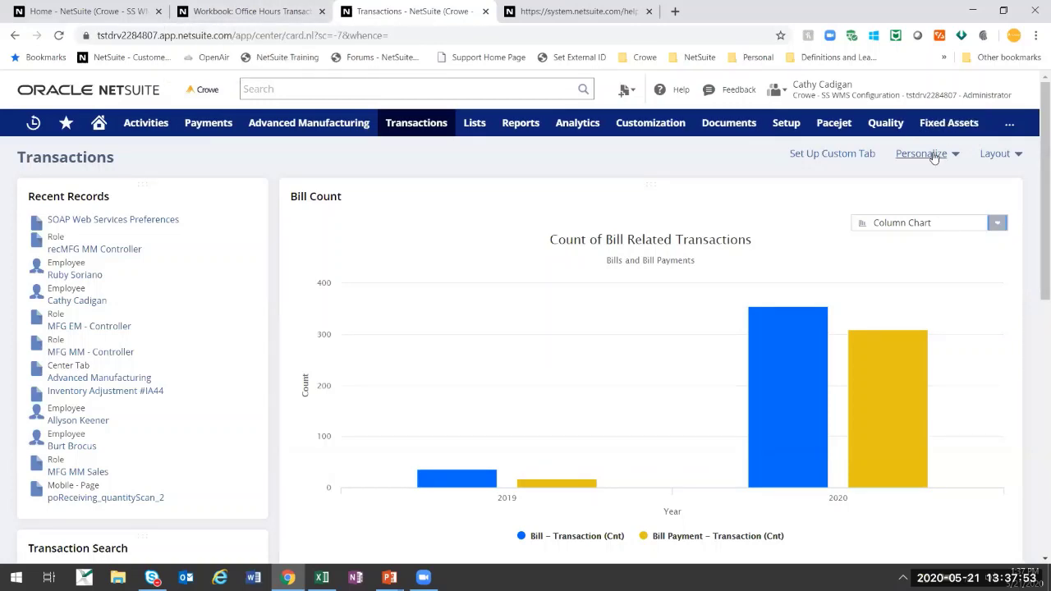
Set up the Bill Count portlet as a Pivot Portlet showing Transaction Type by Q from the Office Hours Transaction Workbook
left_click(263, 11)
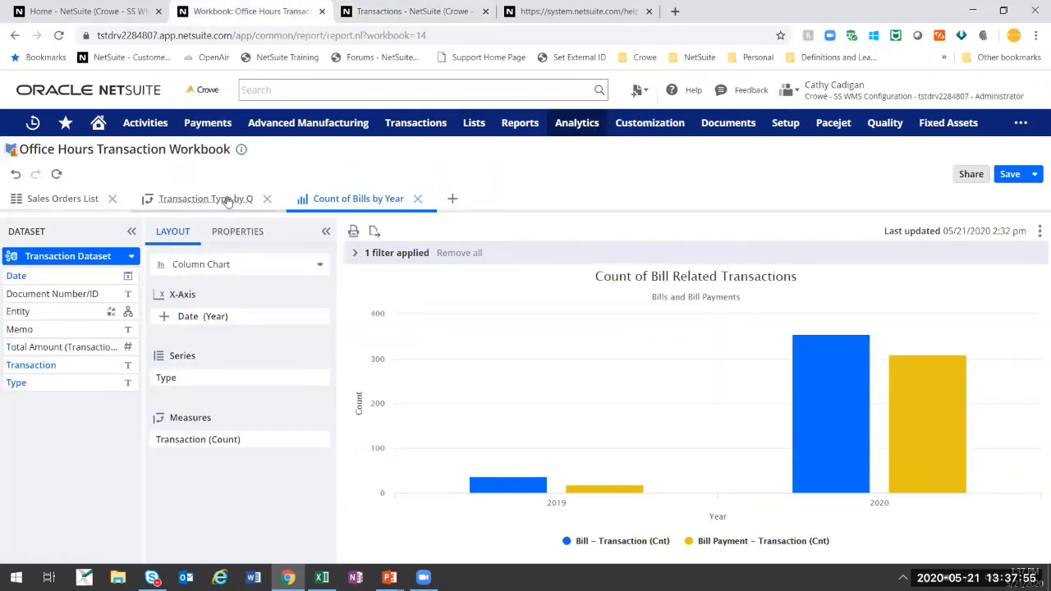
left_click(370, 11)
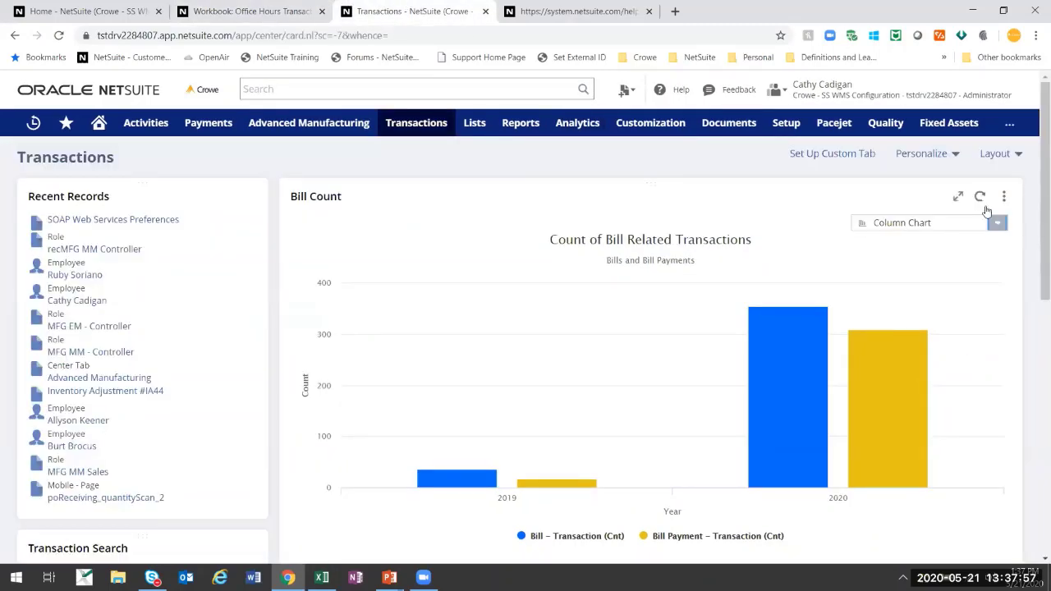
left_click(1003, 197)
left_click(1003, 197)
left_click(1004, 197)
left_click(990, 218)
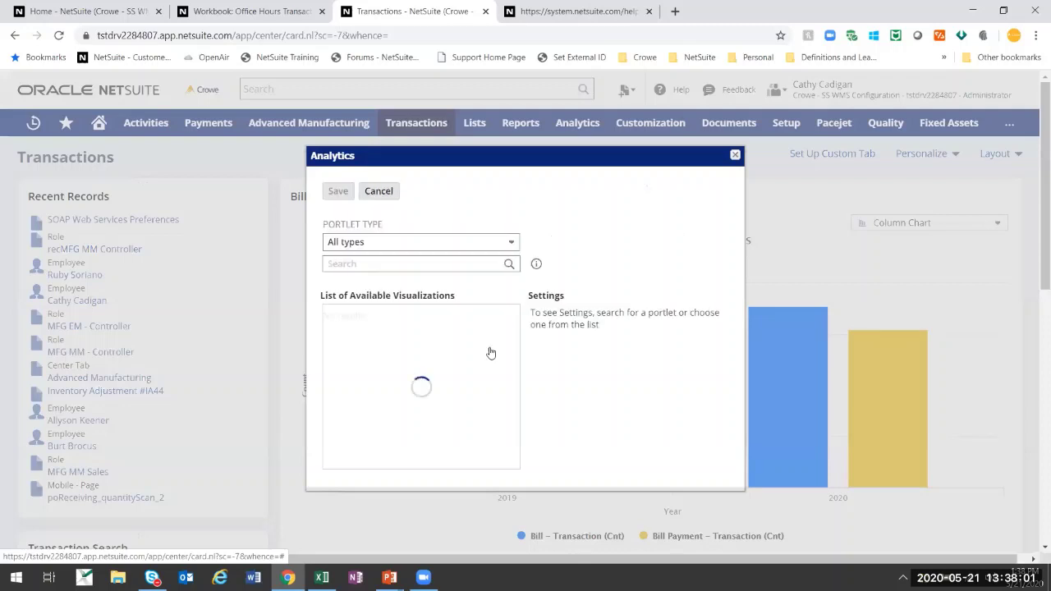
left_click(460, 245)
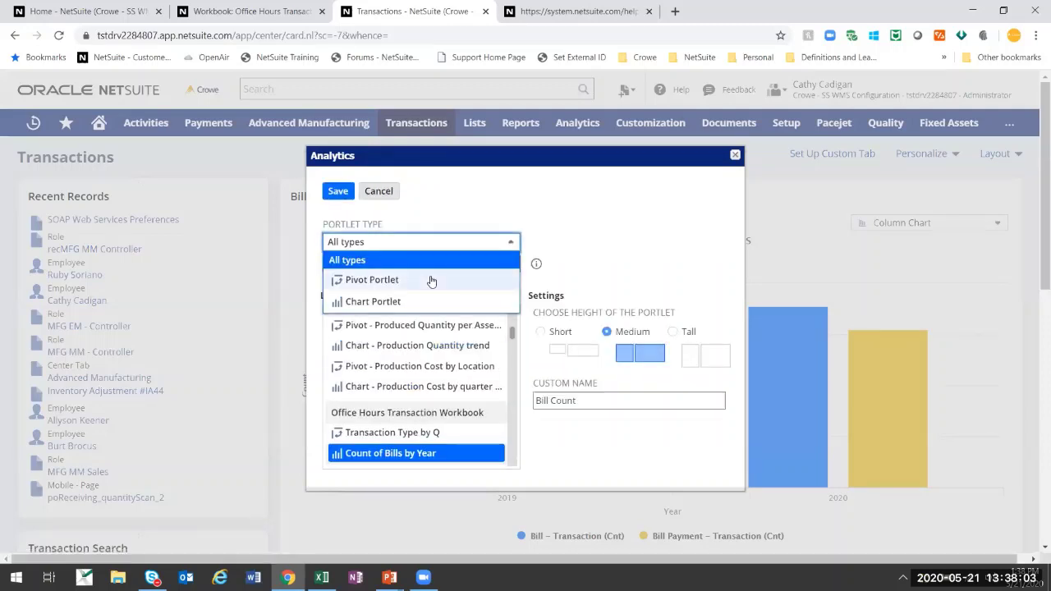
left_click(430, 278)
left_click(408, 394)
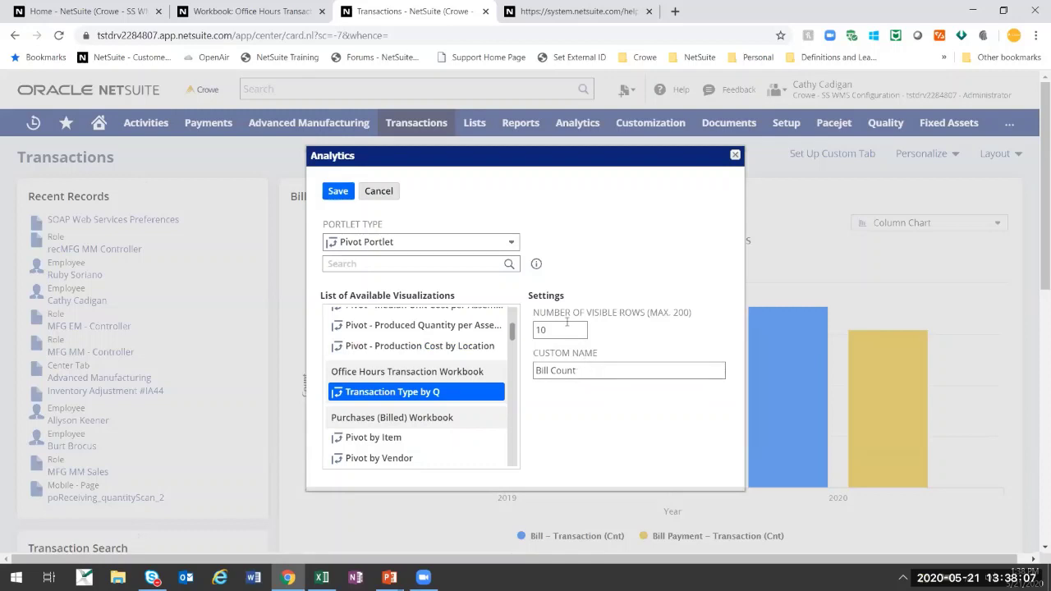
Set the pivot portlet's number of visible rows to 20 and save the portlet setup
double_click(543, 329)
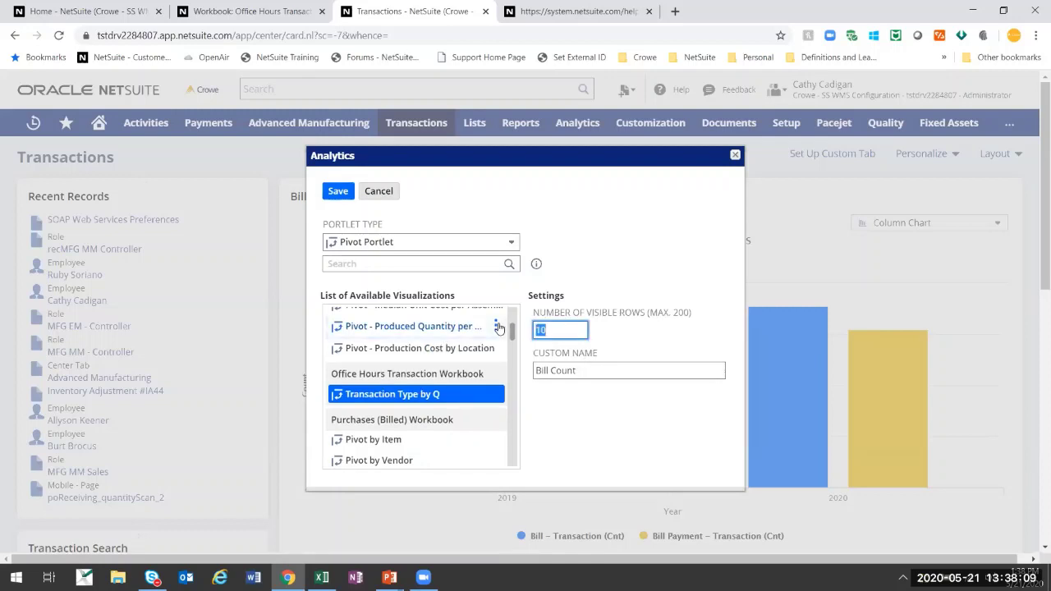
type("20")
scroll(499, 328, "up", 1)
left_click(338, 191)
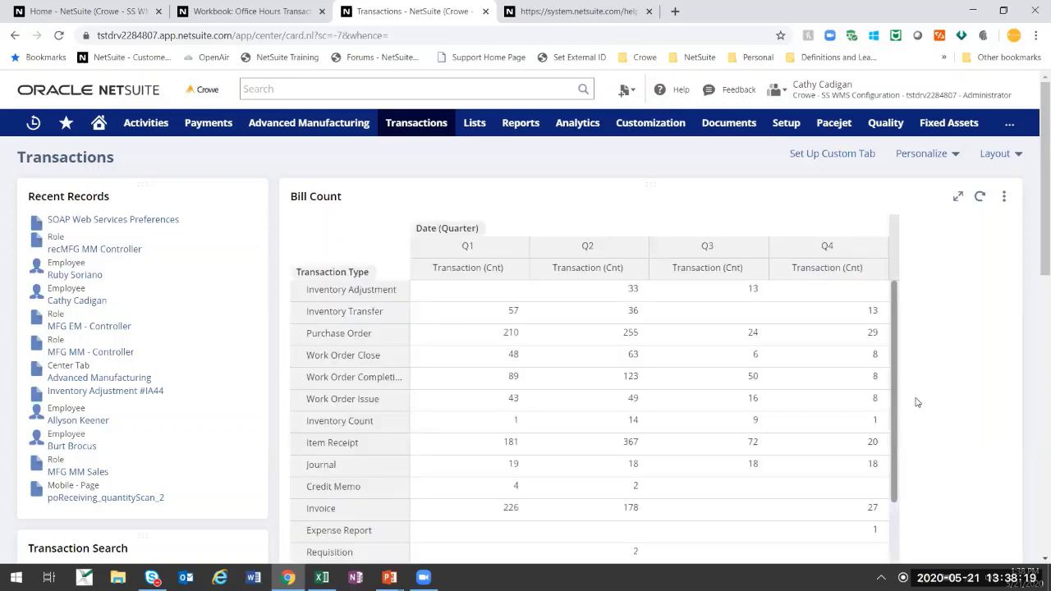
Examine the transaction types by quarter in the Bill Count pivot portlet, down to its last rows
scroll(917, 402, "down", 1)
scroll(917, 403, "down", 3)
scroll(897, 309, "up", 4)
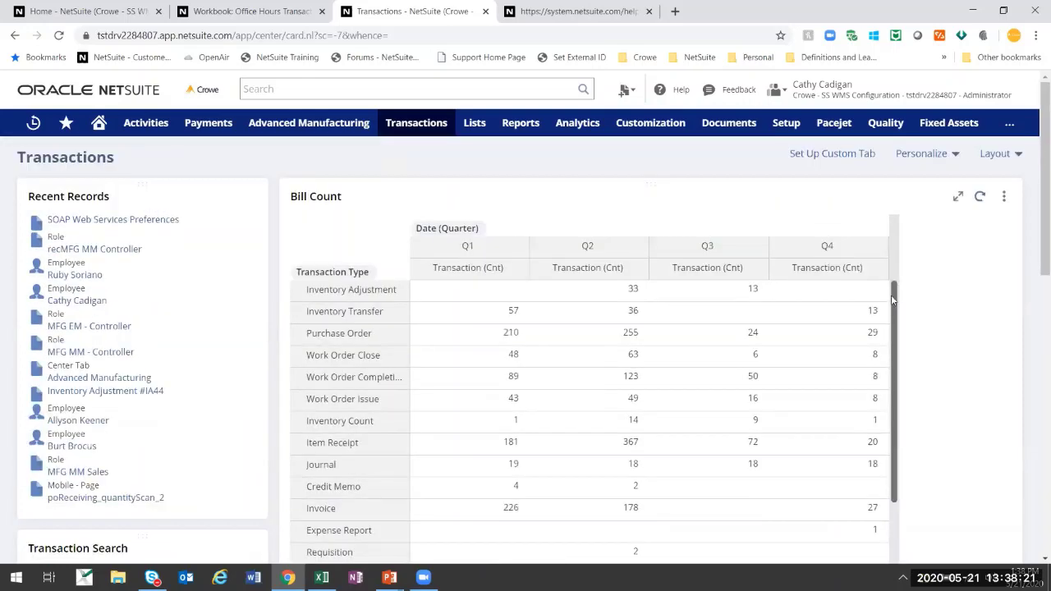
scroll(901, 352, "down", 1)
scroll(901, 351, "down", 10)
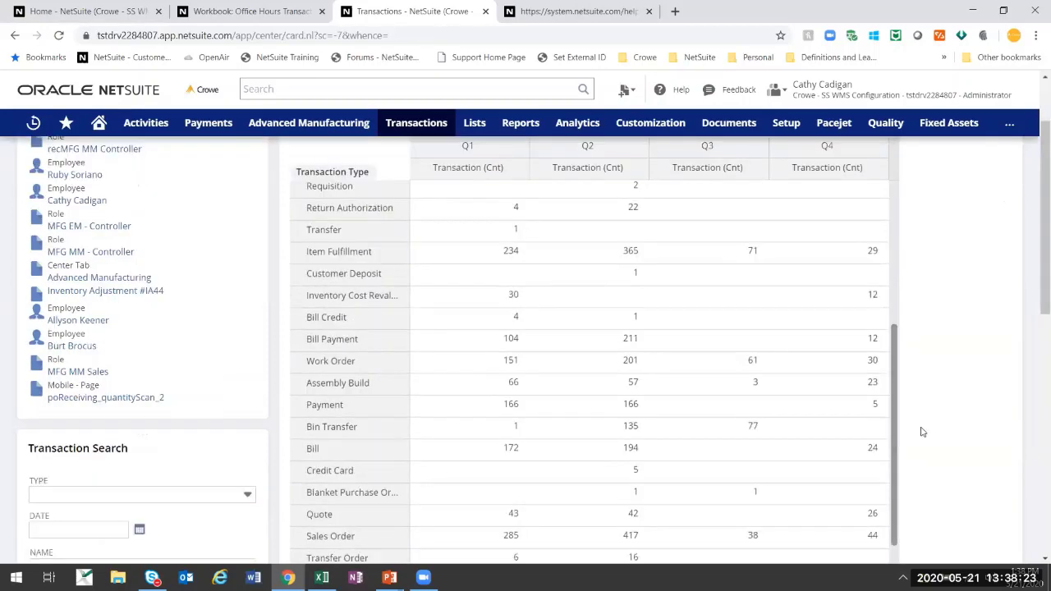
scroll(908, 370, "down", 2)
scroll(895, 312, "down", 3)
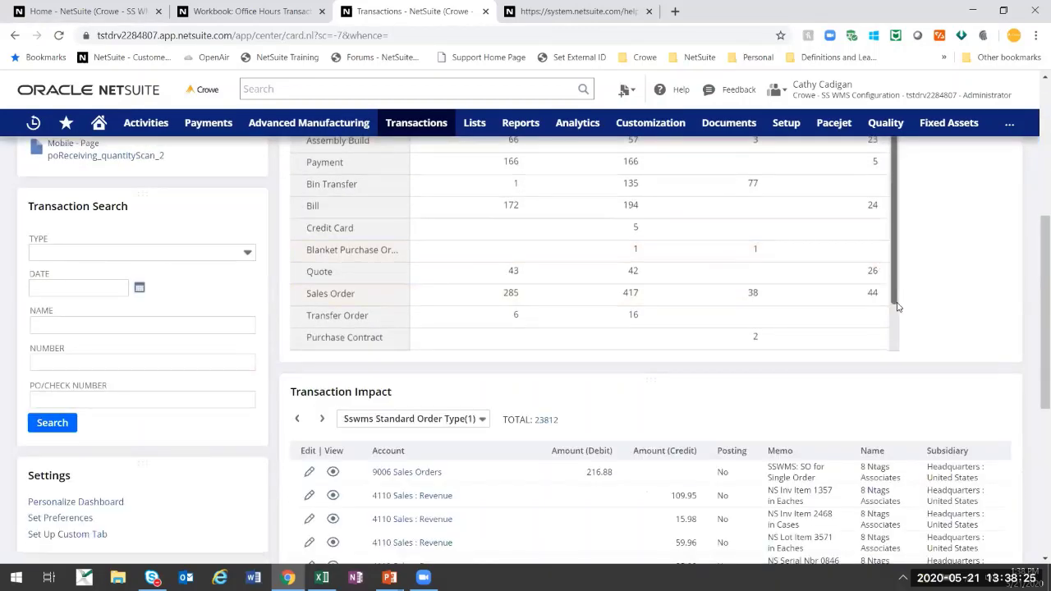
scroll(896, 328, "up", 6)
scroll(944, 242, "up", 4)
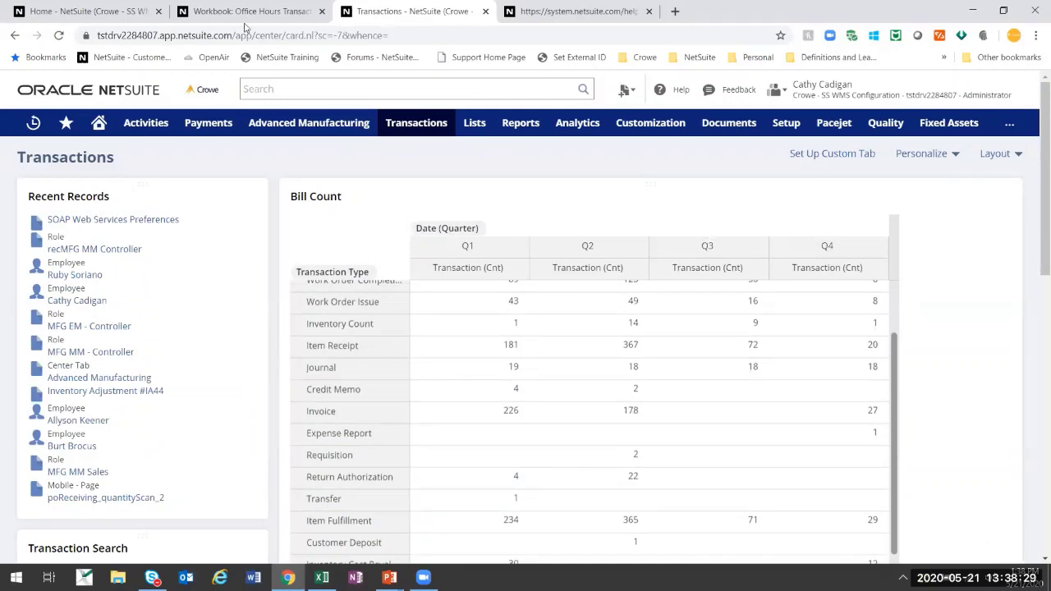
Close the open workbook page and open the Bill Count portlet's pivot in Workbook from the Transactions dashboard
left_click(320, 11)
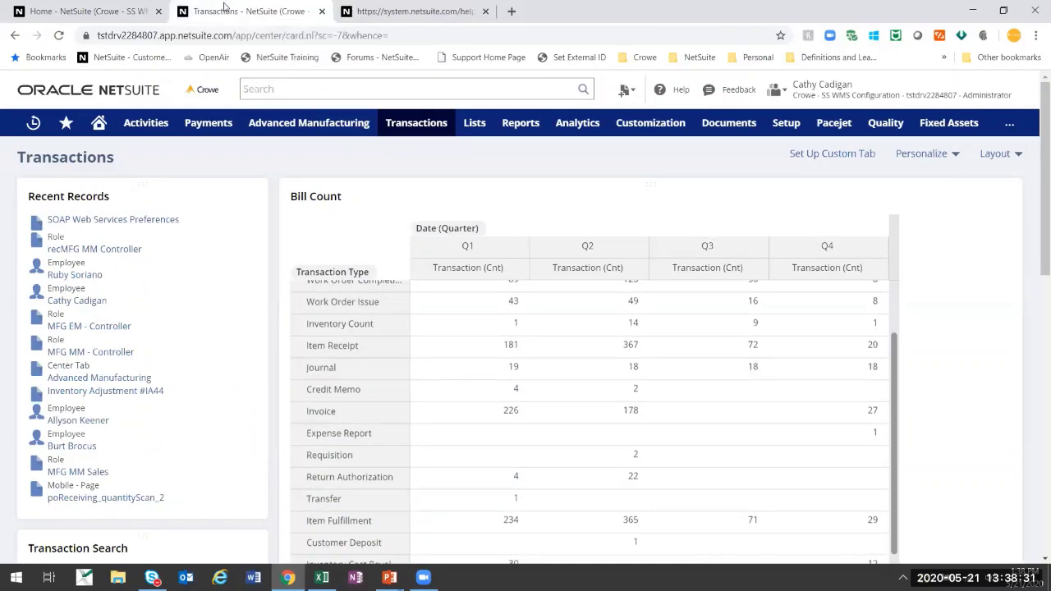
left_click(1004, 197)
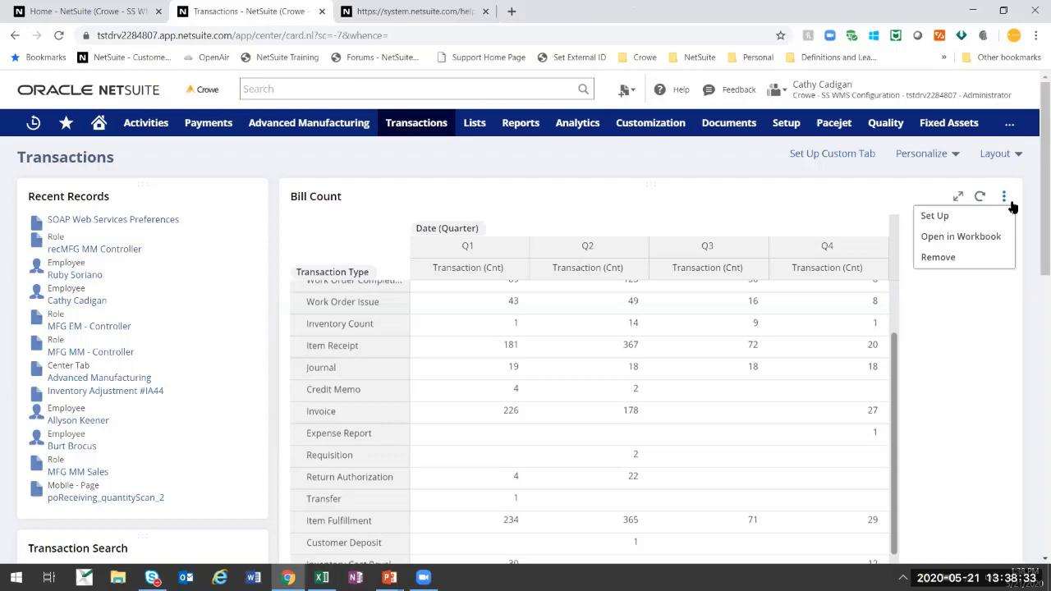
left_click(970, 238)
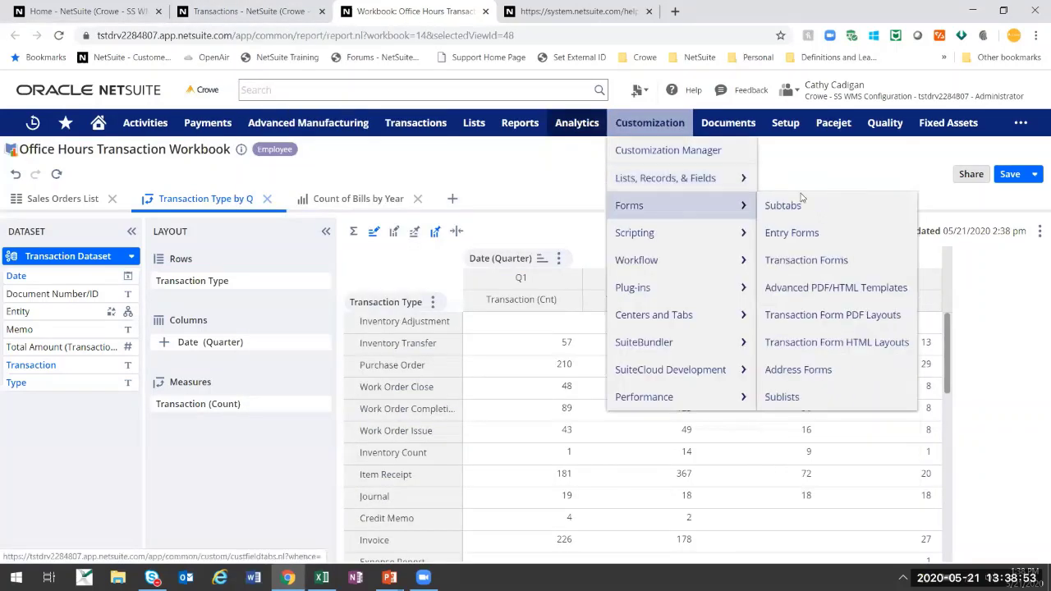
Go to the Analytics home page, look through the workbook templates, and filter the workbooks to My Workbooks
mouse_move(530, 131)
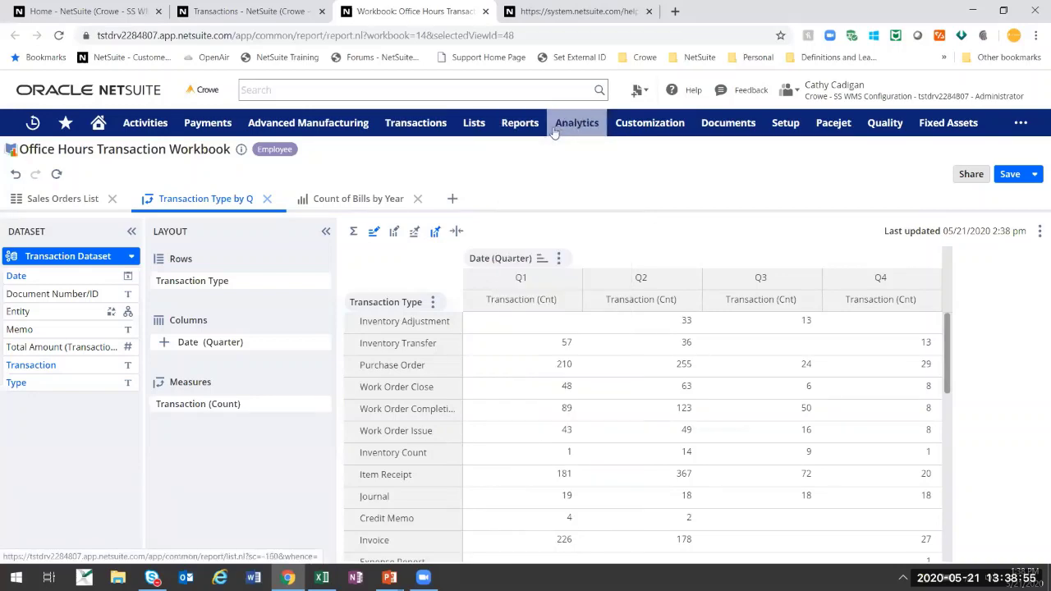
left_click(558, 132)
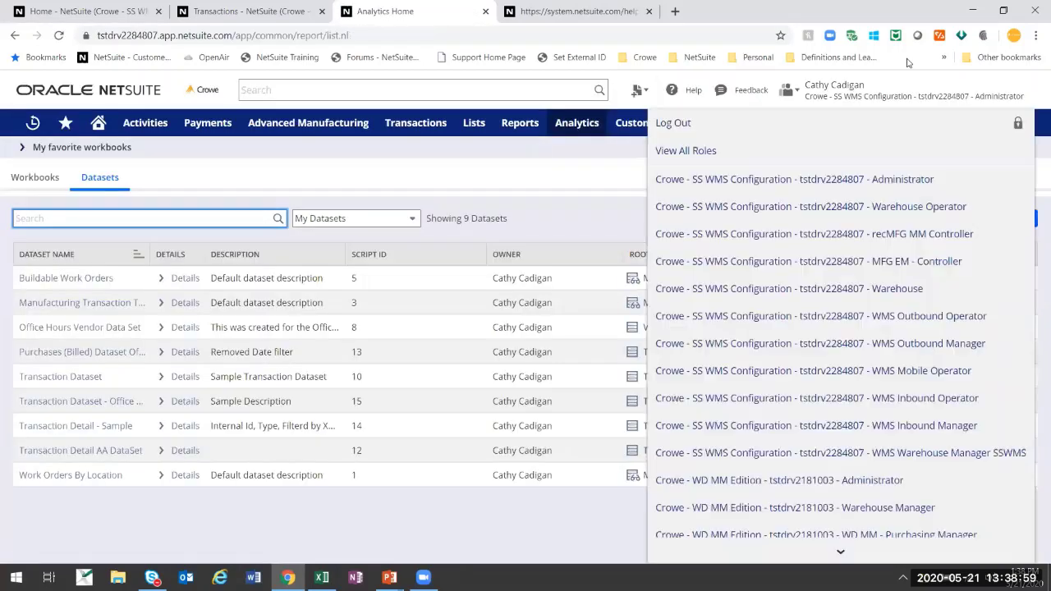
left_click(41, 176)
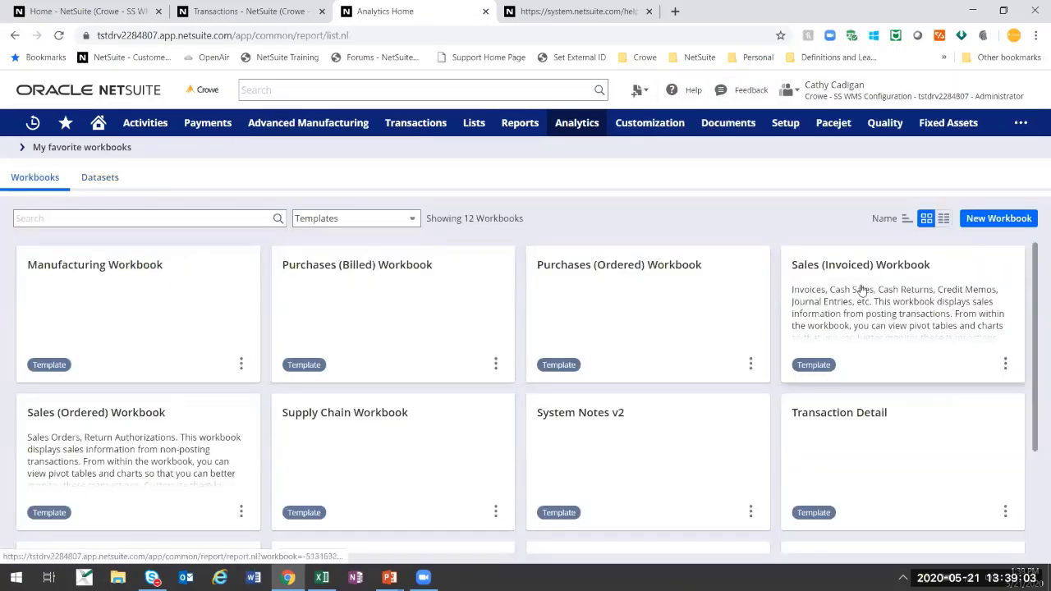
scroll(862, 291, "down", 2)
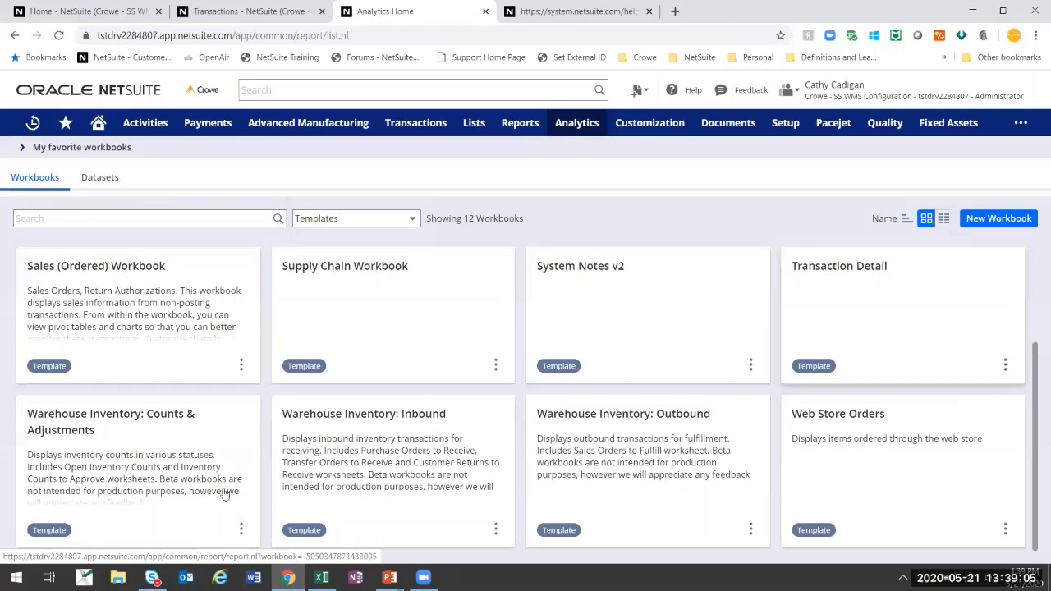
scroll(396, 496, "up", 1)
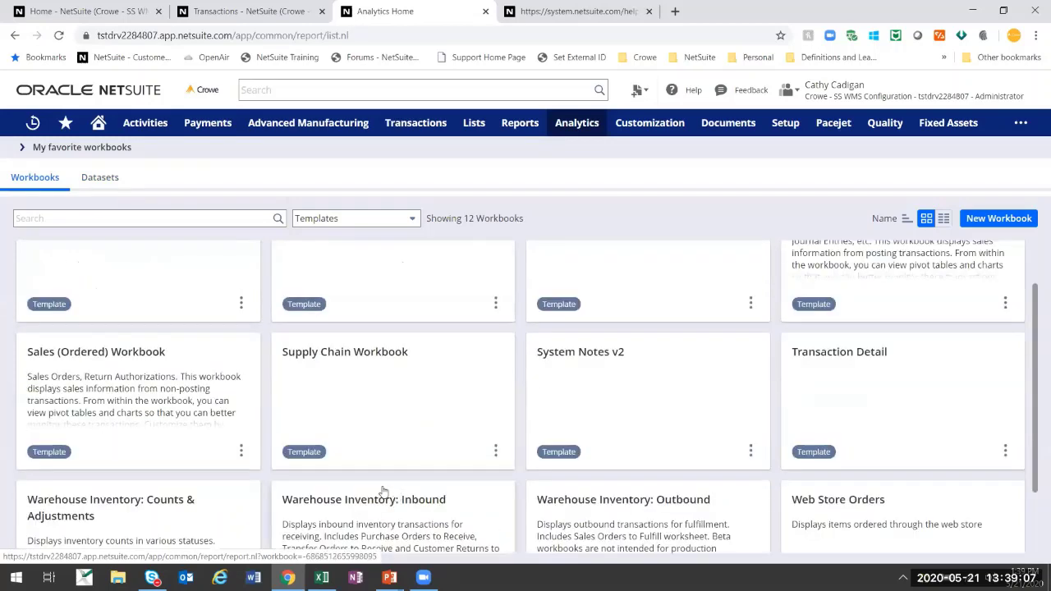
left_click(369, 220)
left_click(330, 261)
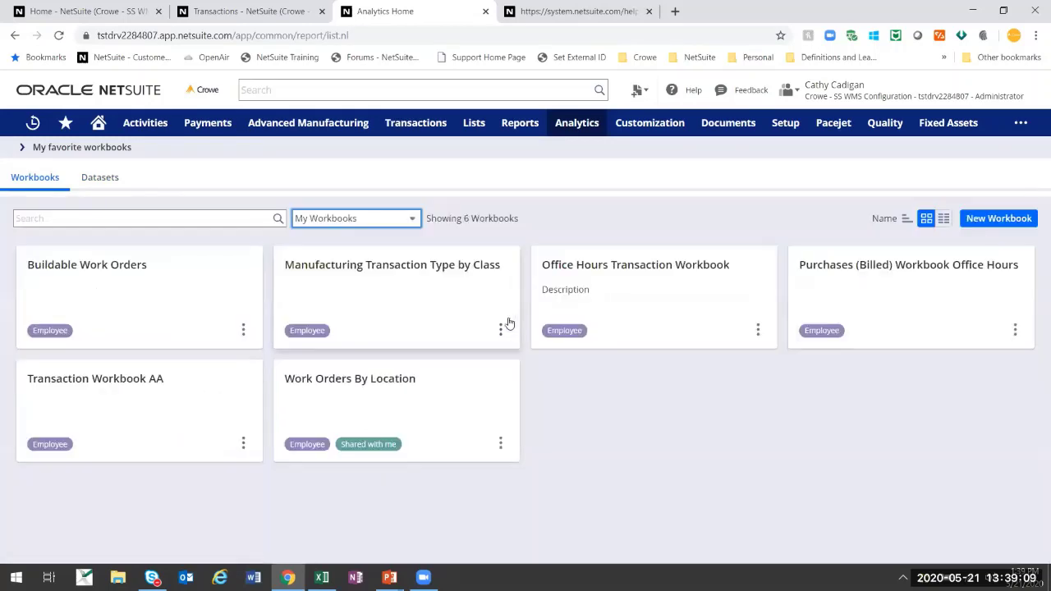
Add the Office Hours Transaction Workbook to the favorites and expand My favorite workbooks
left_click(758, 329)
left_click(769, 353)
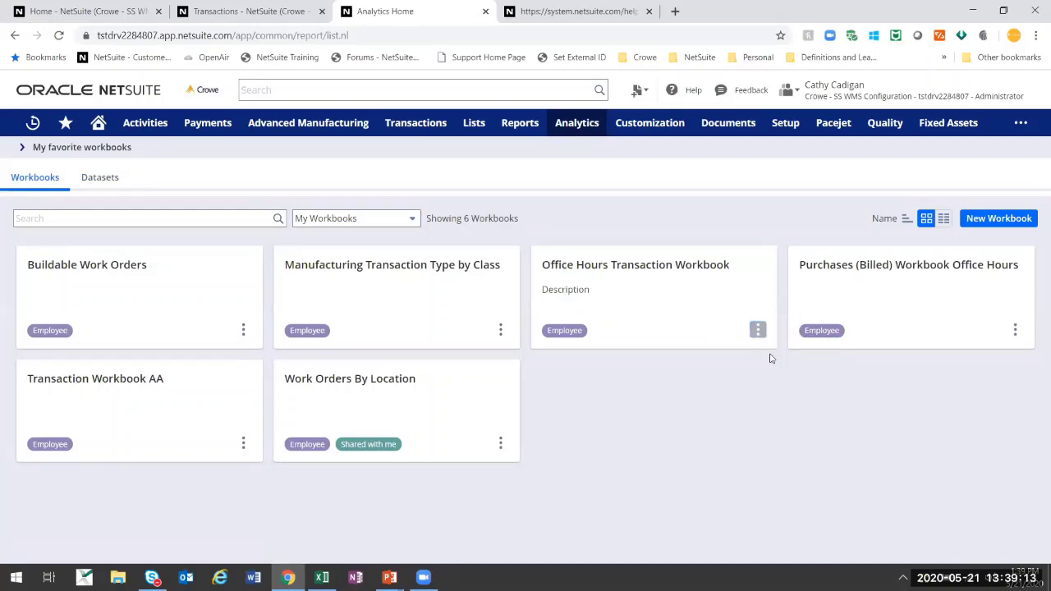
left_click(24, 148)
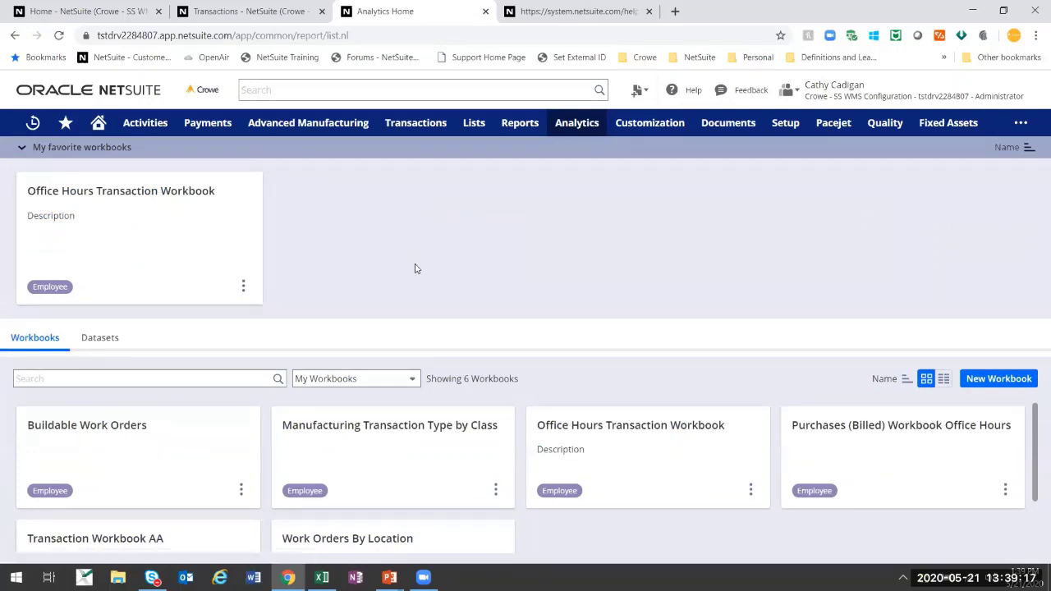
Reverse the name sort order of the workbook tiles and switch the workbooks to list view
left_click(907, 379)
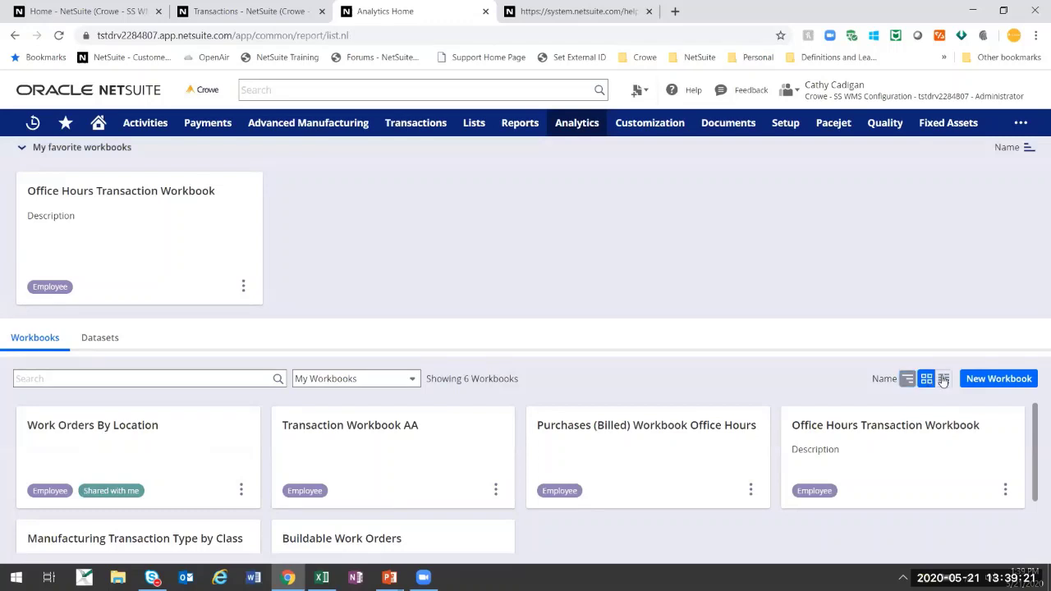
left_click(943, 379)
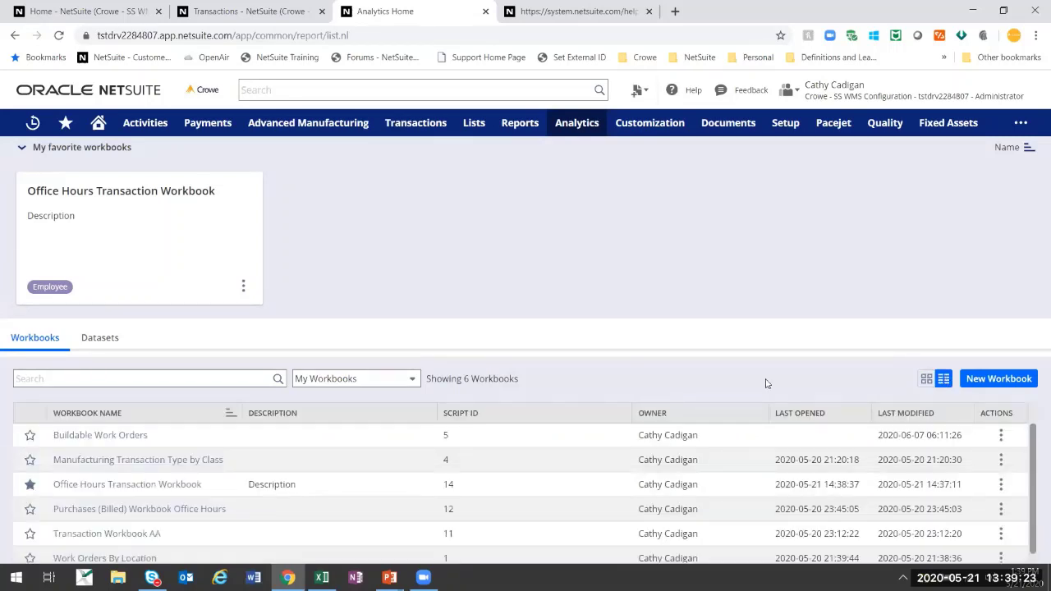
scroll(389, 429, "down", 1)
scroll(698, 426, "up", 1)
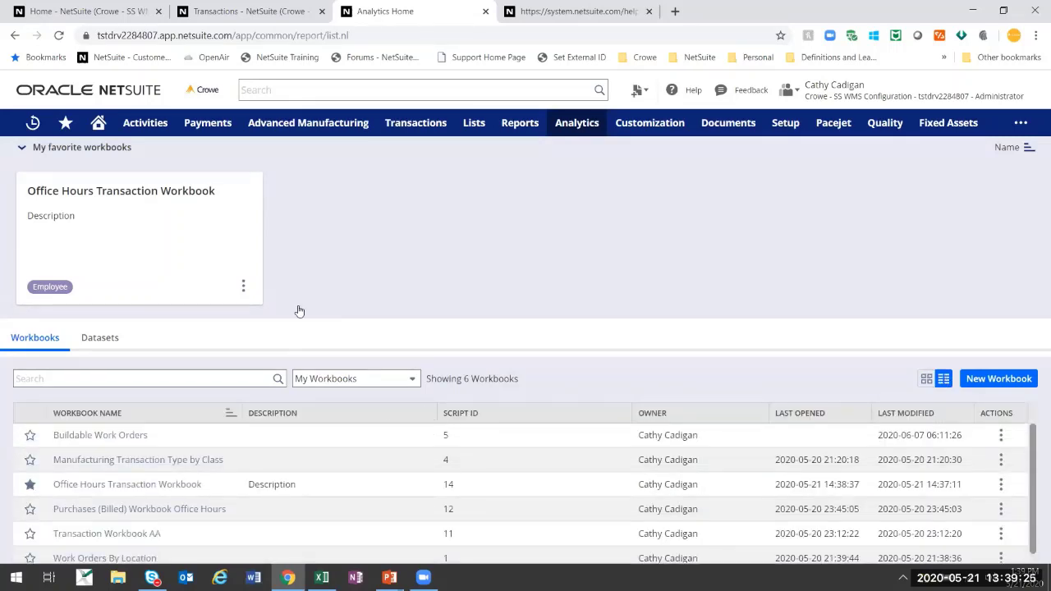
Collapse My favorite workbooks and choose to share the Office Hours Transaction Workbook from the workbook list
left_click(23, 148)
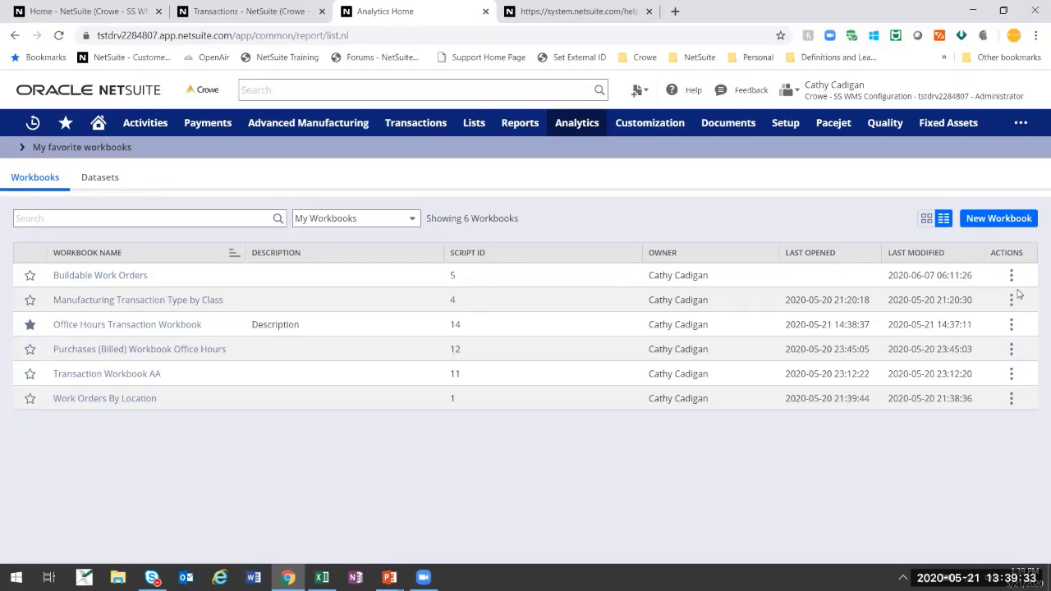
left_click(1012, 325)
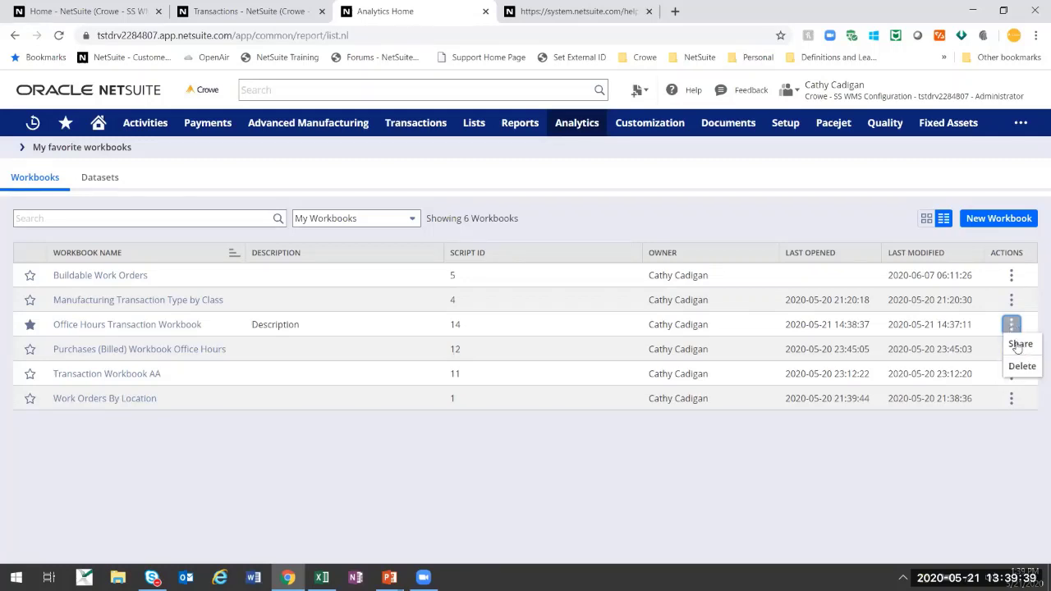
left_click(1020, 344)
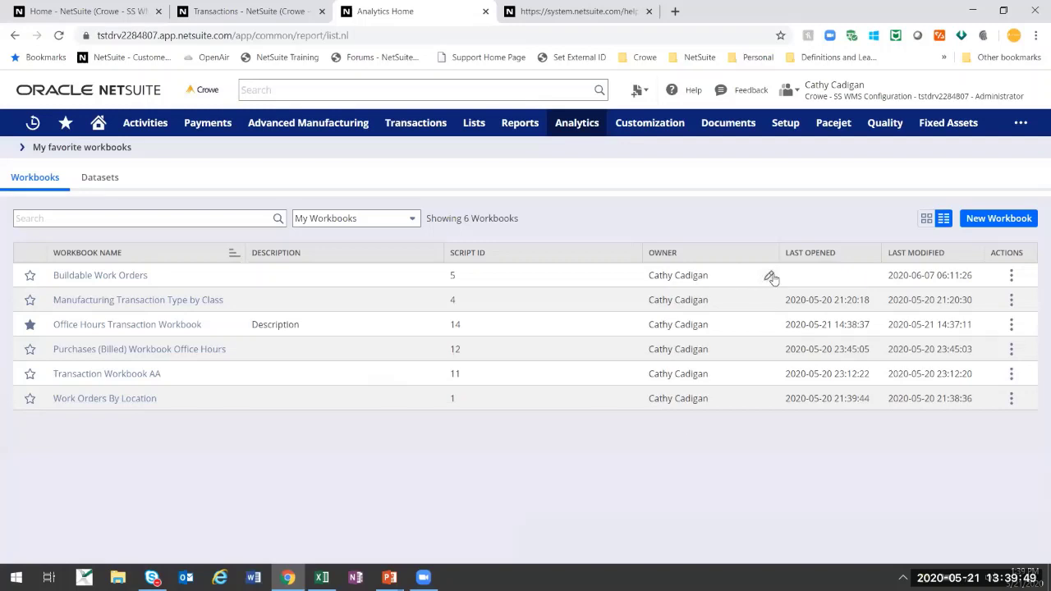
Try the inline editing of the owner, description and script ID for the Buildable Work Orders workbook, without entering values
left_click(770, 278)
left_click(433, 275)
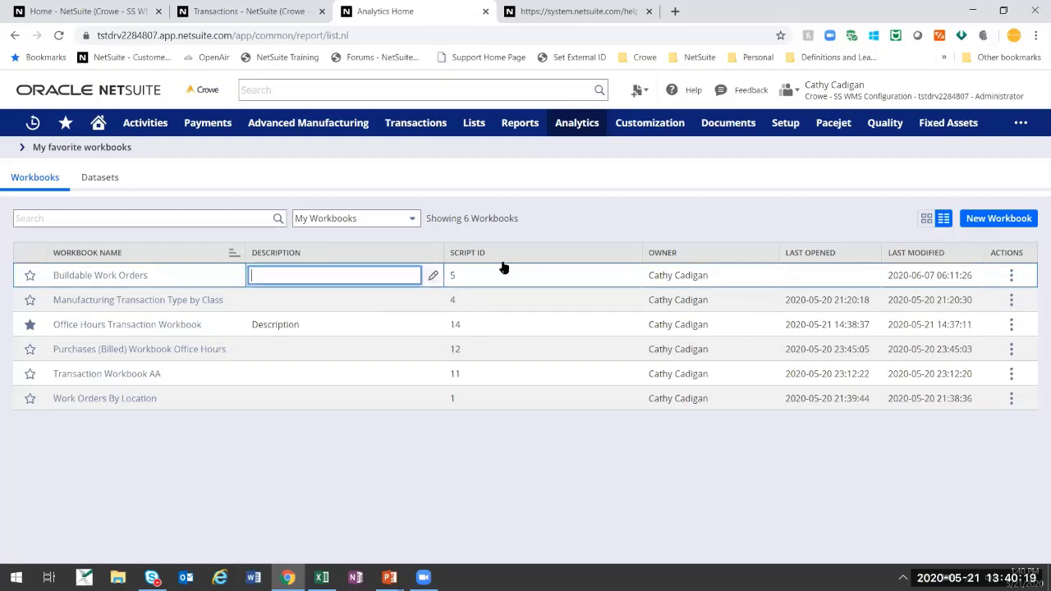
left_click(630, 275)
left_click(618, 217)
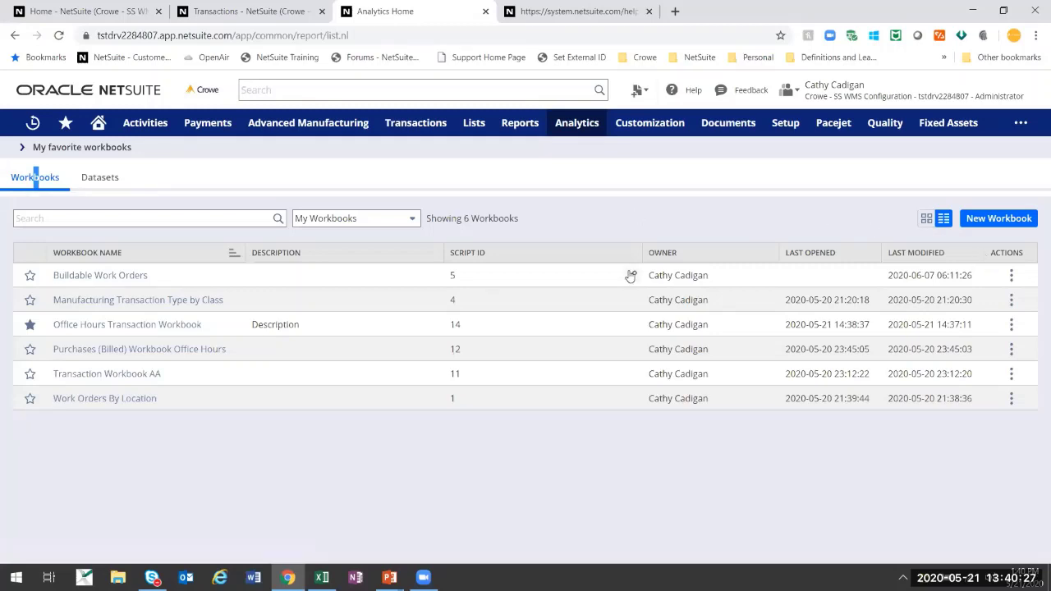
Switch the workbooks back to tile view and open the Office Hours Transaction Workbook
left_click(925, 222)
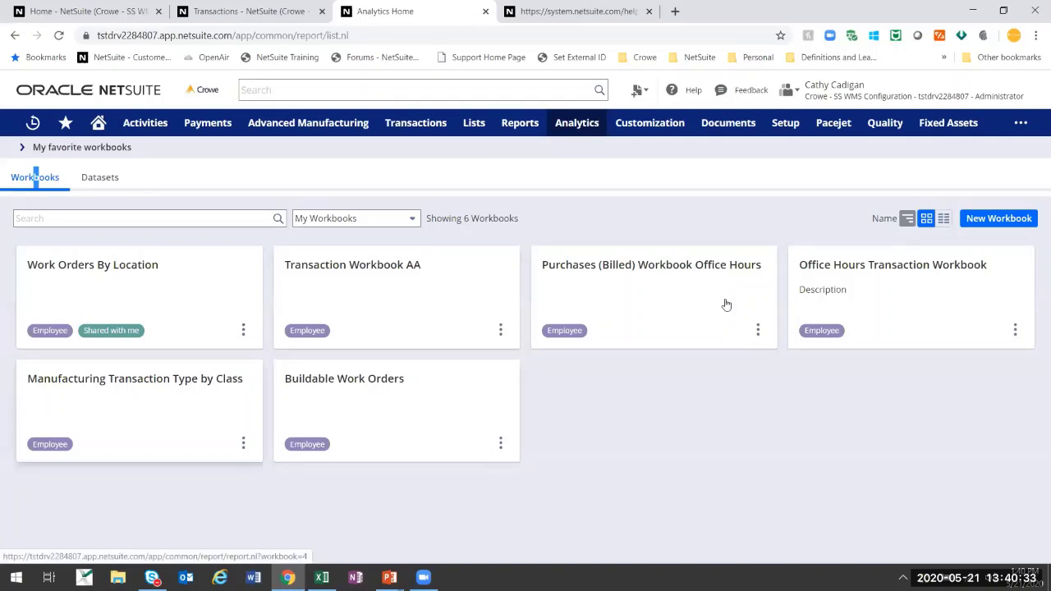
left_click(863, 287)
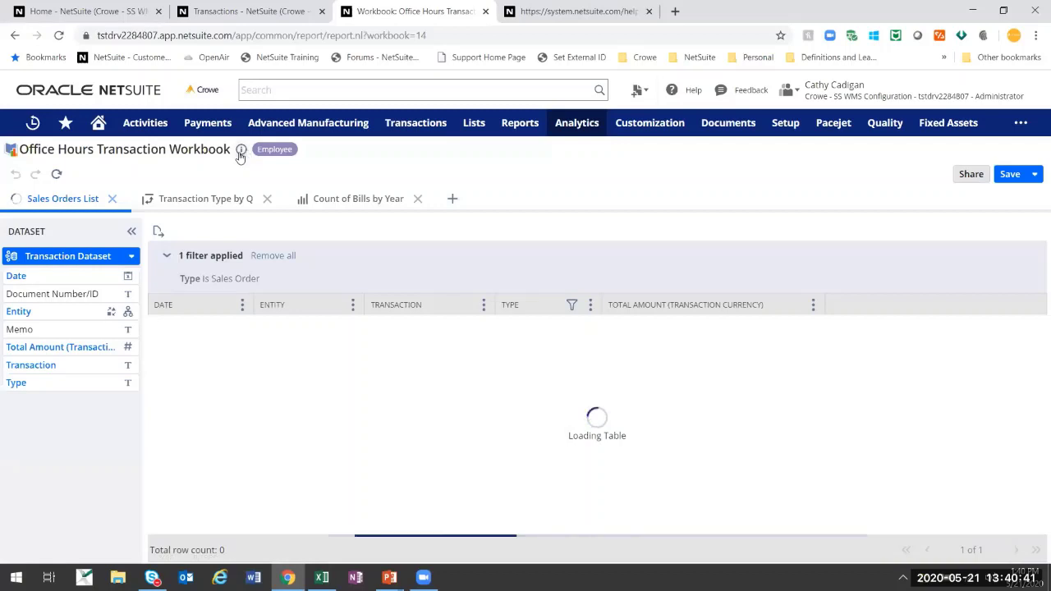
Set the workbook's ID suffix to _c_offficehourswkbk after the custworkbook prefix and apply it
left_click(241, 150)
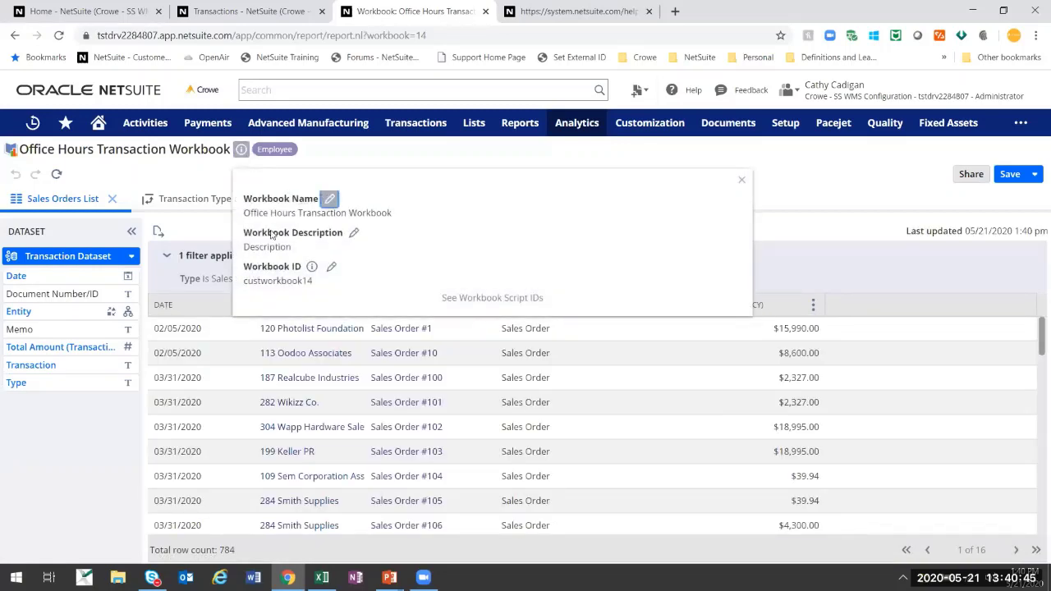
left_click(333, 266)
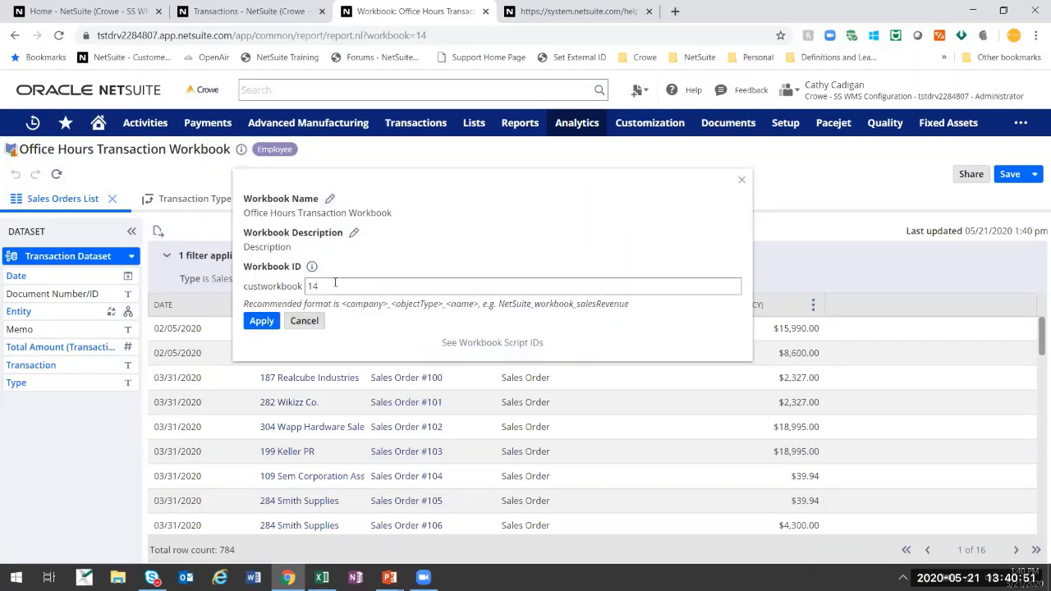
double_click(310, 286)
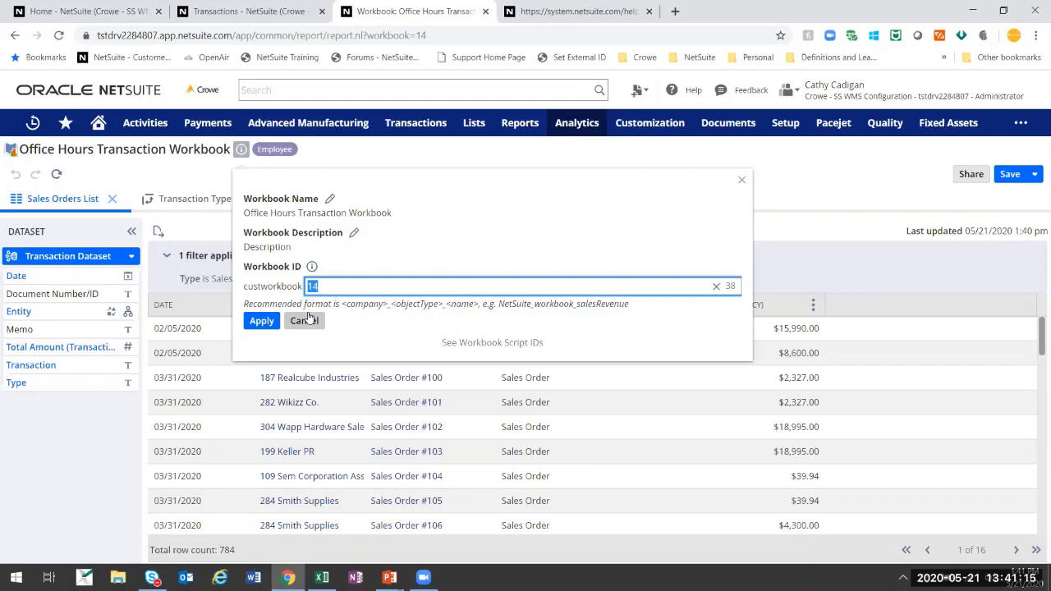
type("_c_offficehours")
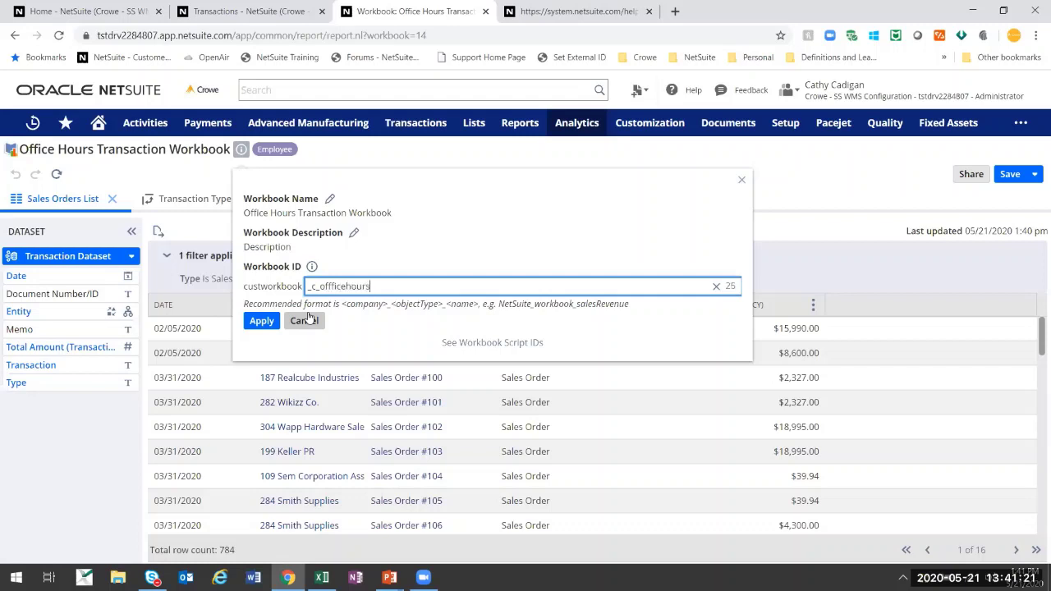
type("wkbk")
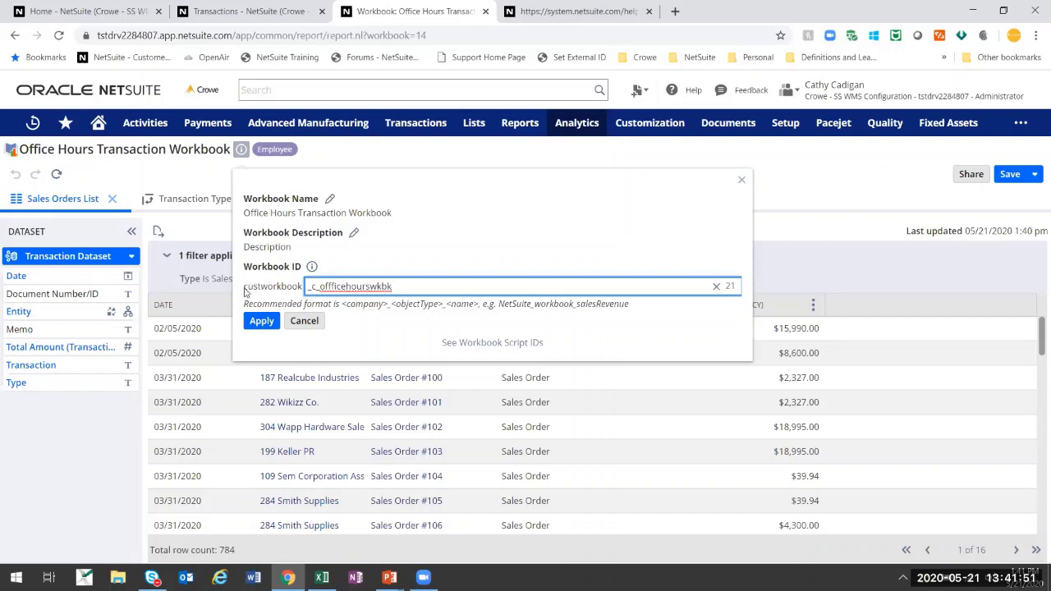
left_click_drag(244, 286, 283, 286)
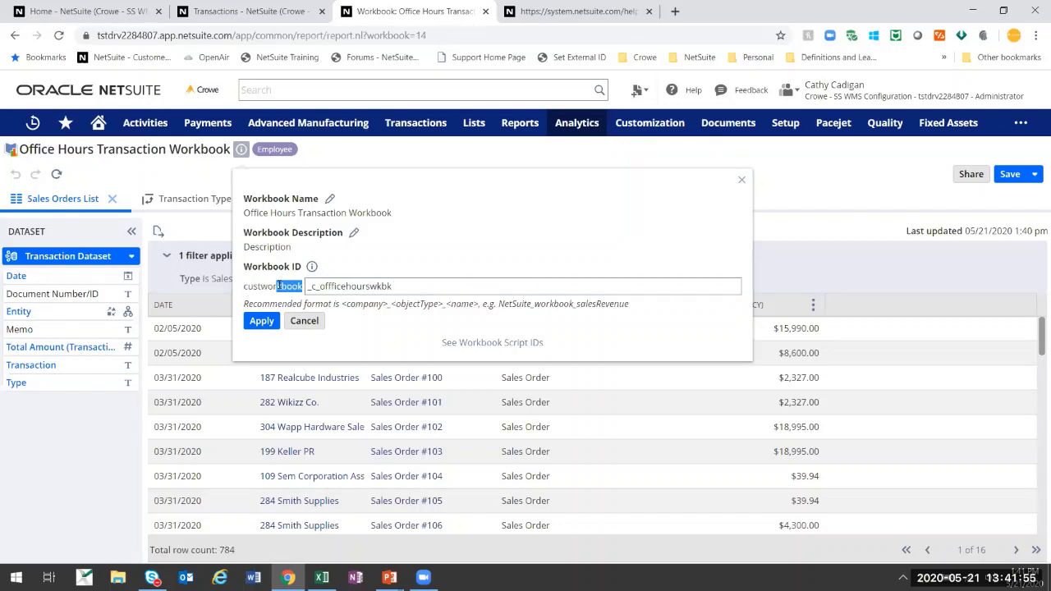
left_click(294, 285)
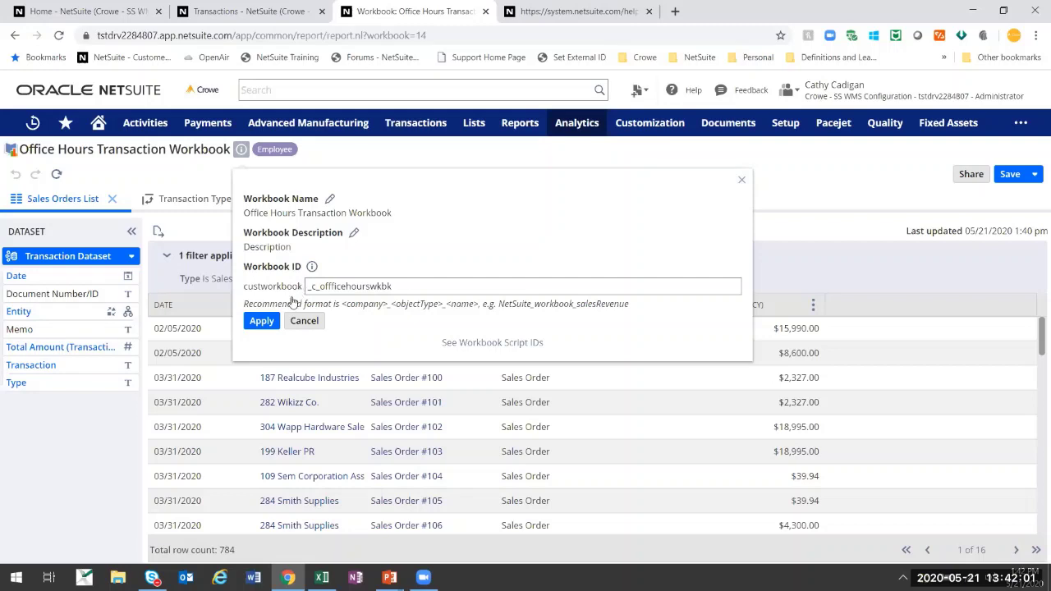
left_click(261, 320)
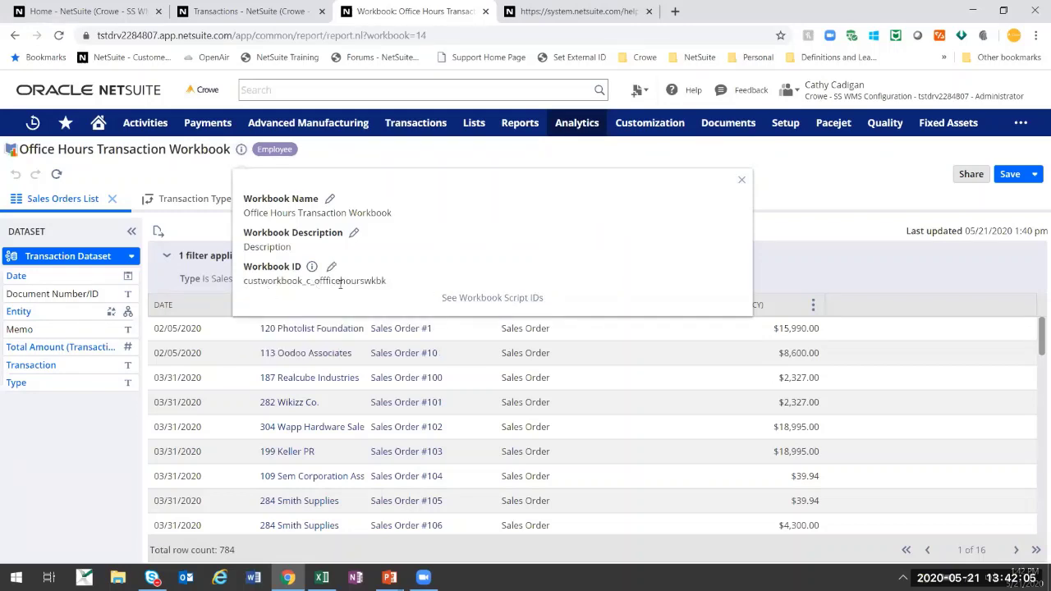
Look at the script IDs of the workbook's table, pivot and chart, and close the workbook details
left_click(482, 299)
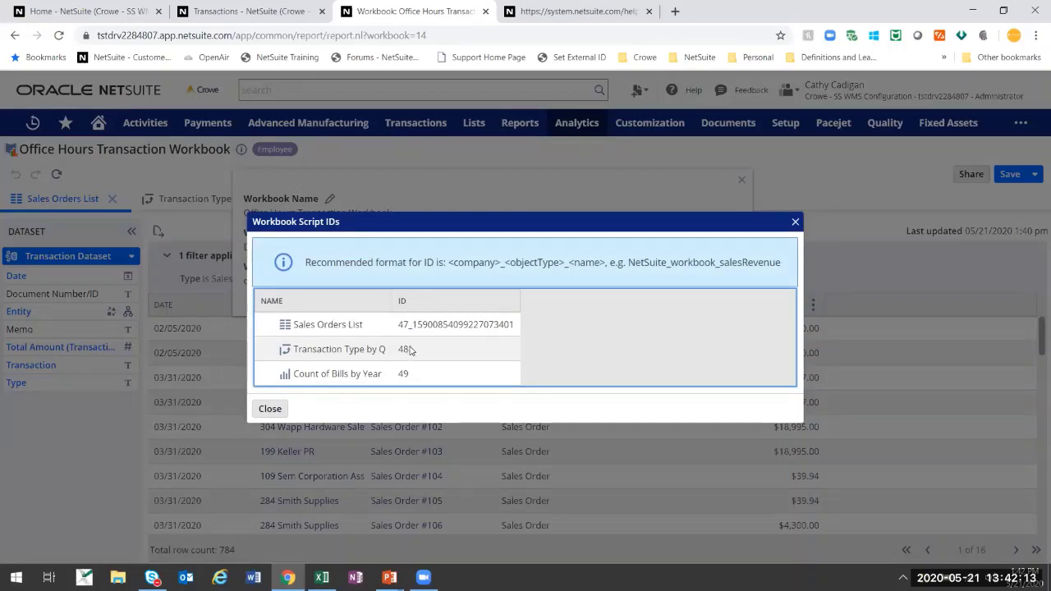
left_click(289, 413)
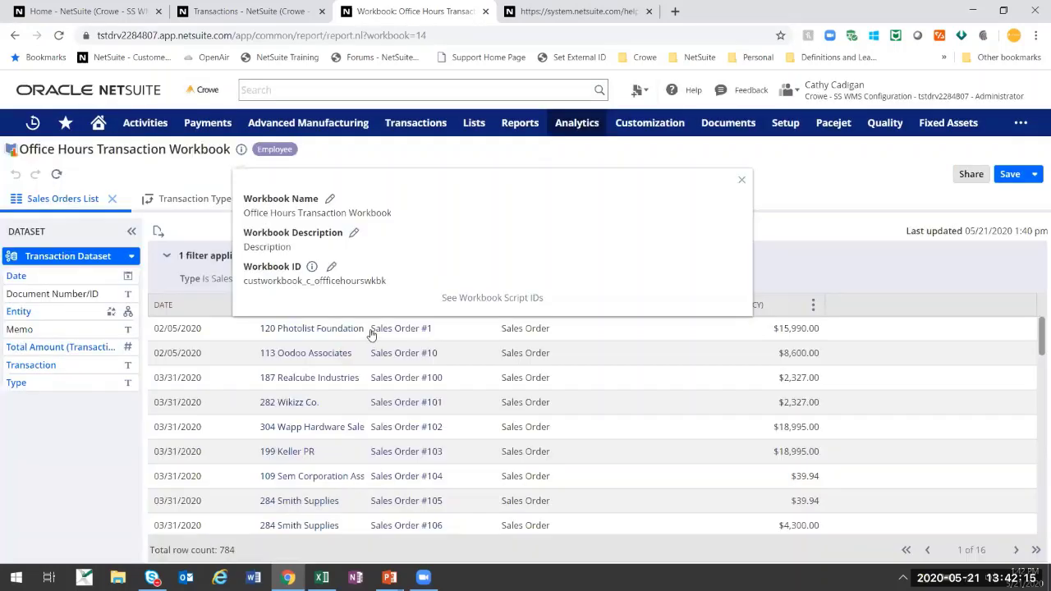
left_click(743, 180)
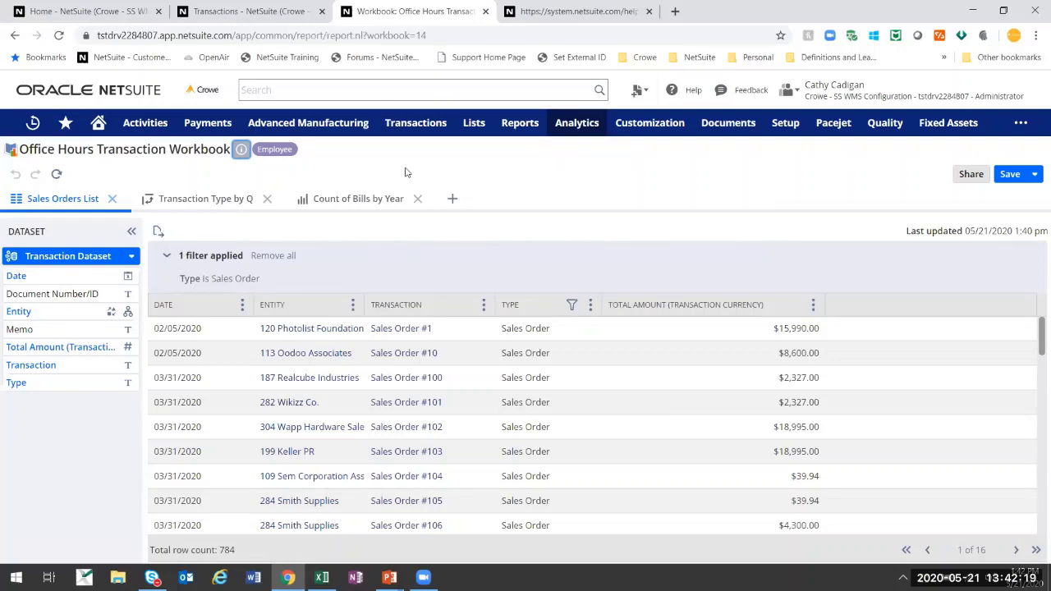
Open the Transaction Dataset from the workbook, add the Abbrev. Type field, and apply the change to the workbook
mouse_move(96, 123)
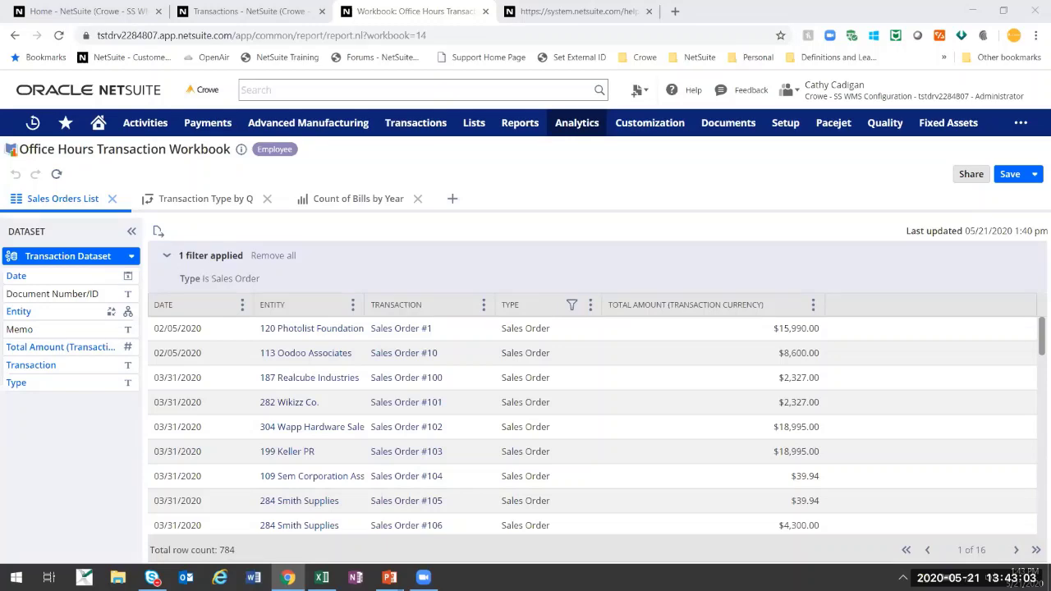
mouse_move(308, 122)
mouse_move(228, 289)
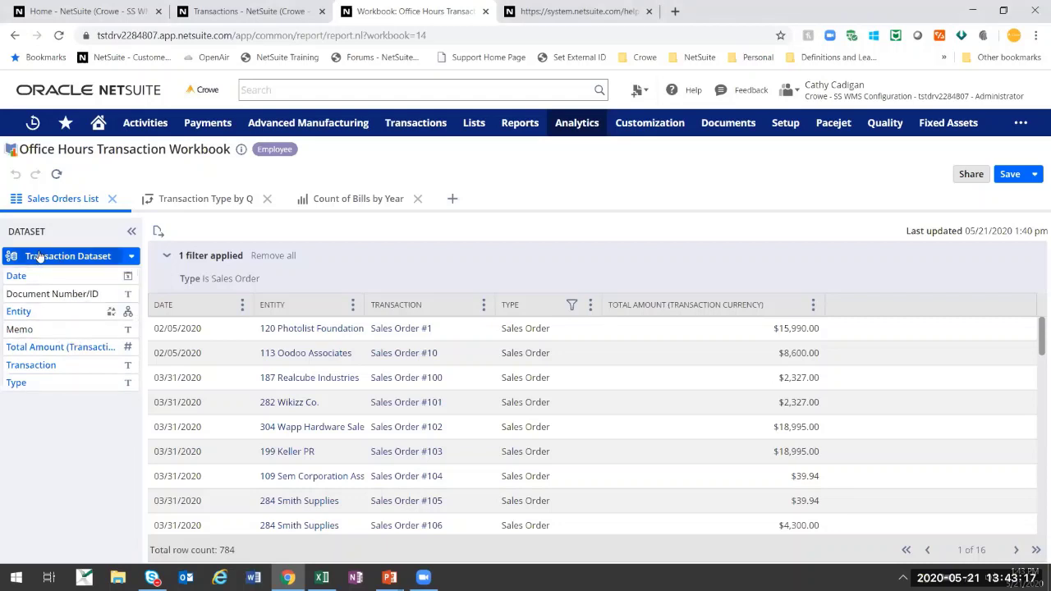
left_click(132, 256)
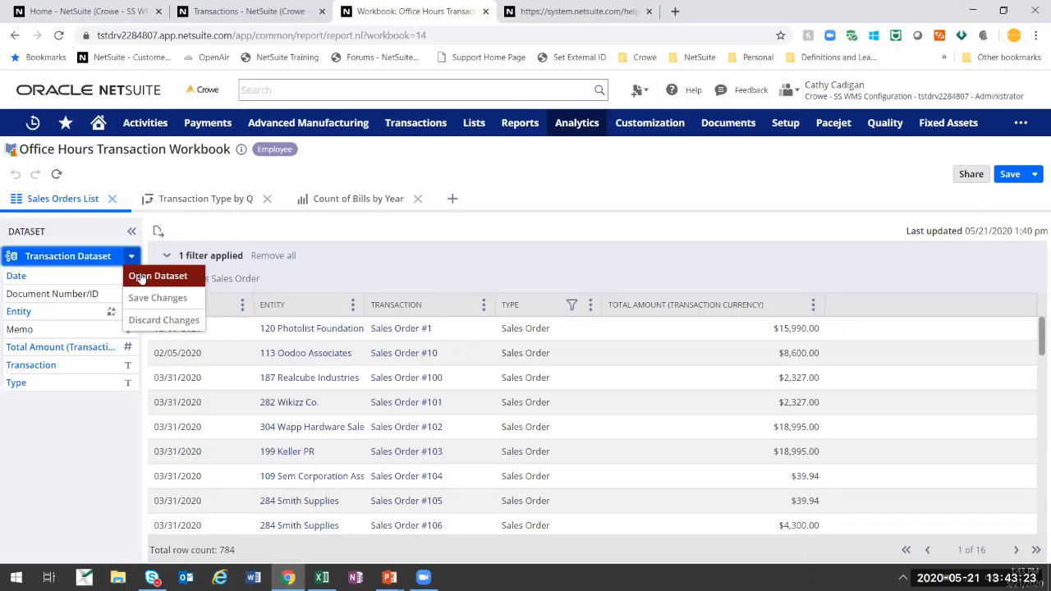
left_click(141, 278)
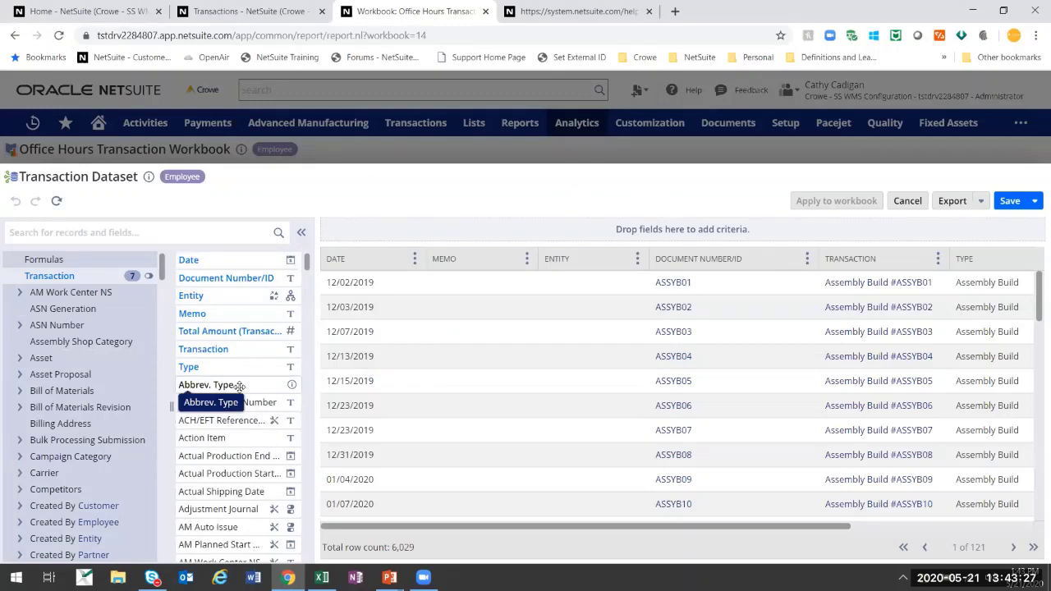
left_click(238, 386)
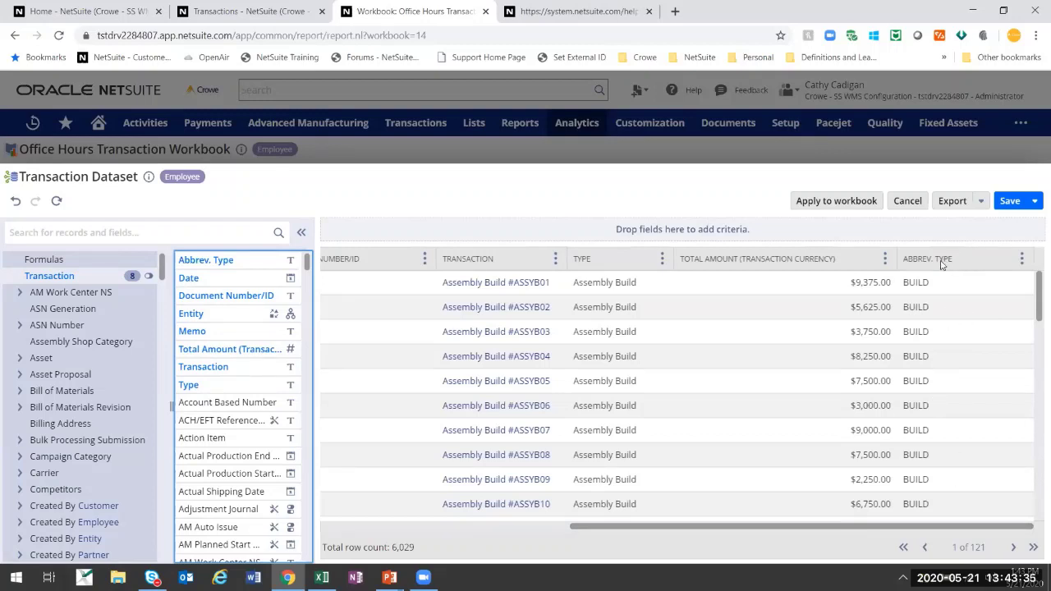
left_click(837, 206)
left_click(835, 202)
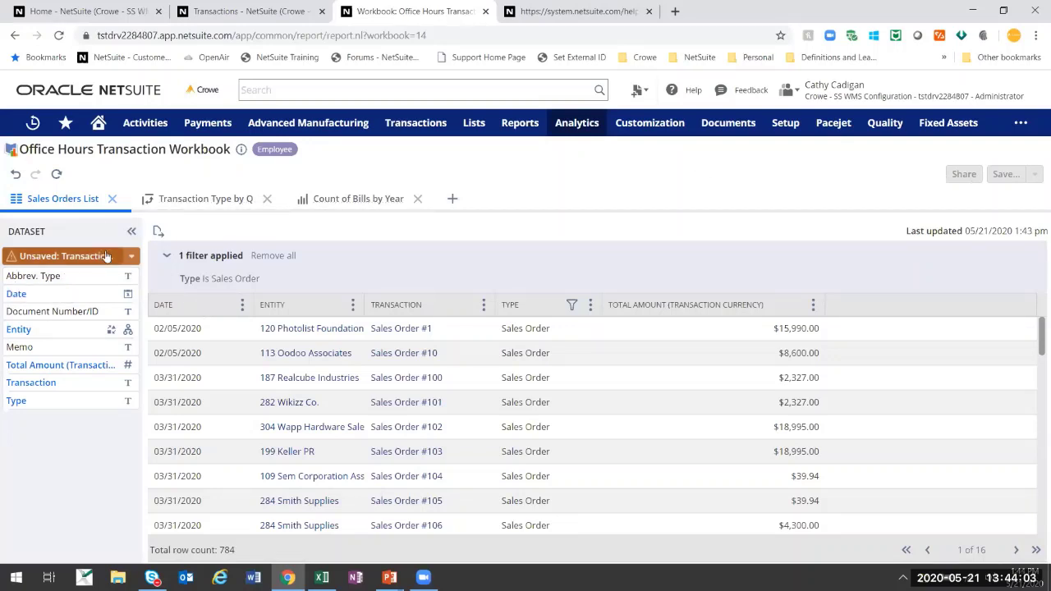
Save the dataset changes and add Abbrev. Type as the last column of the Sales Orders List table
left_click(130, 260)
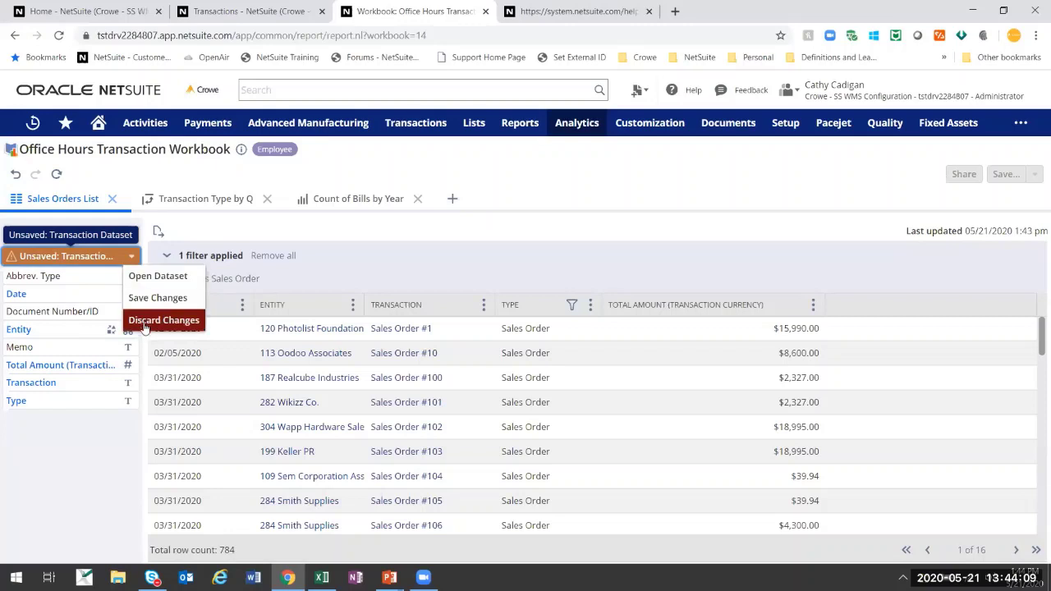
left_click(146, 302)
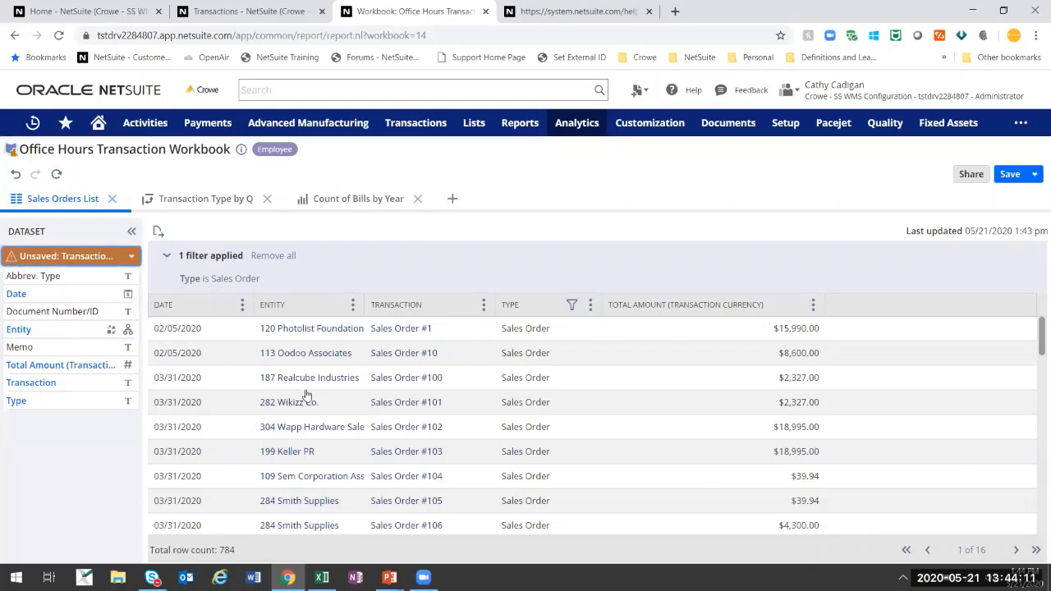
left_click_drag(51, 277, 879, 305)
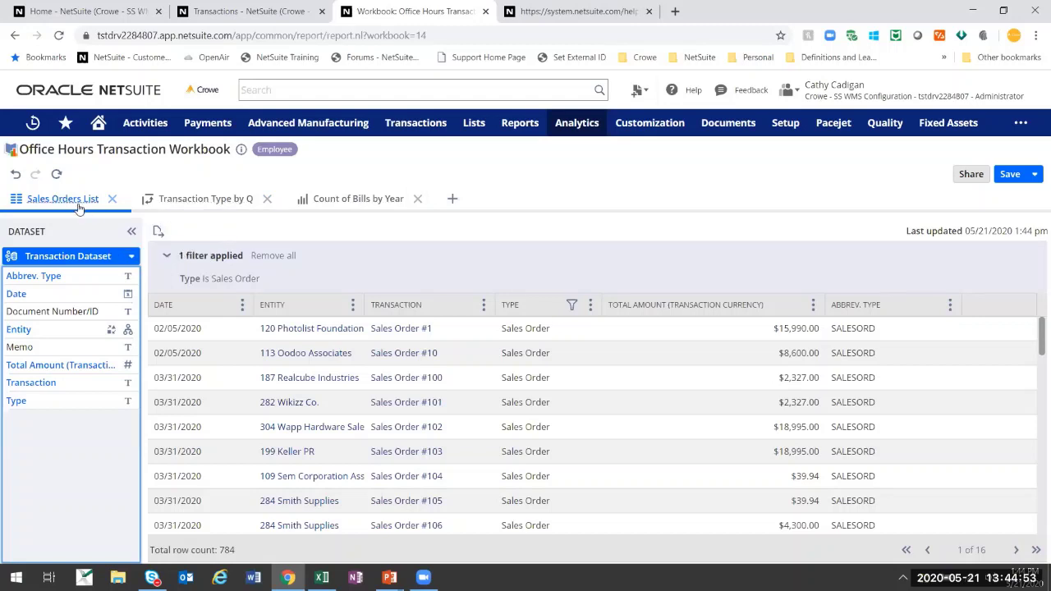
Try to export the Sales Orders List table as a CSV file
left_click(158, 231)
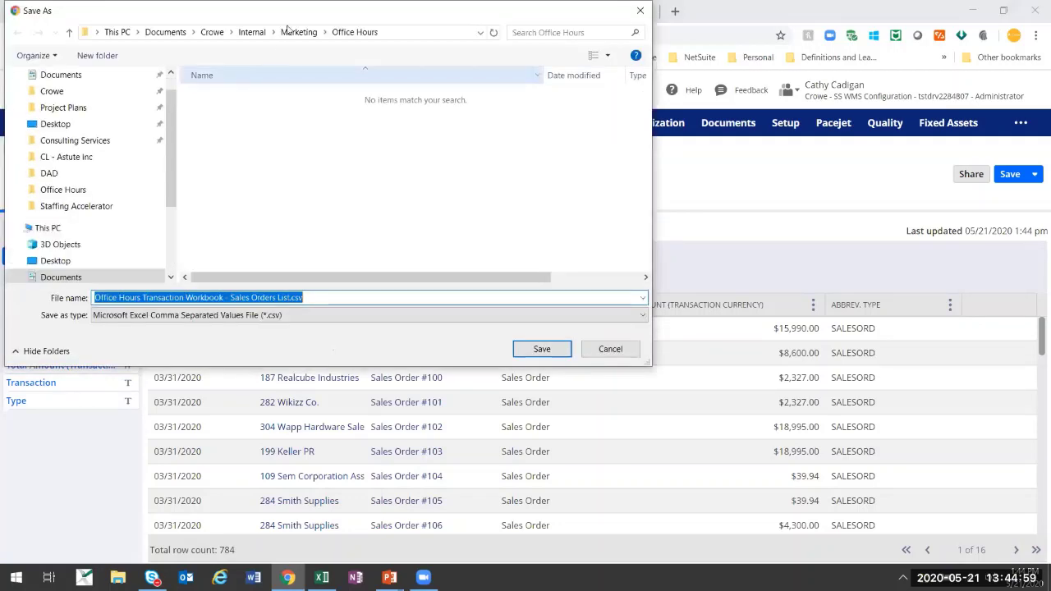
left_click(603, 349)
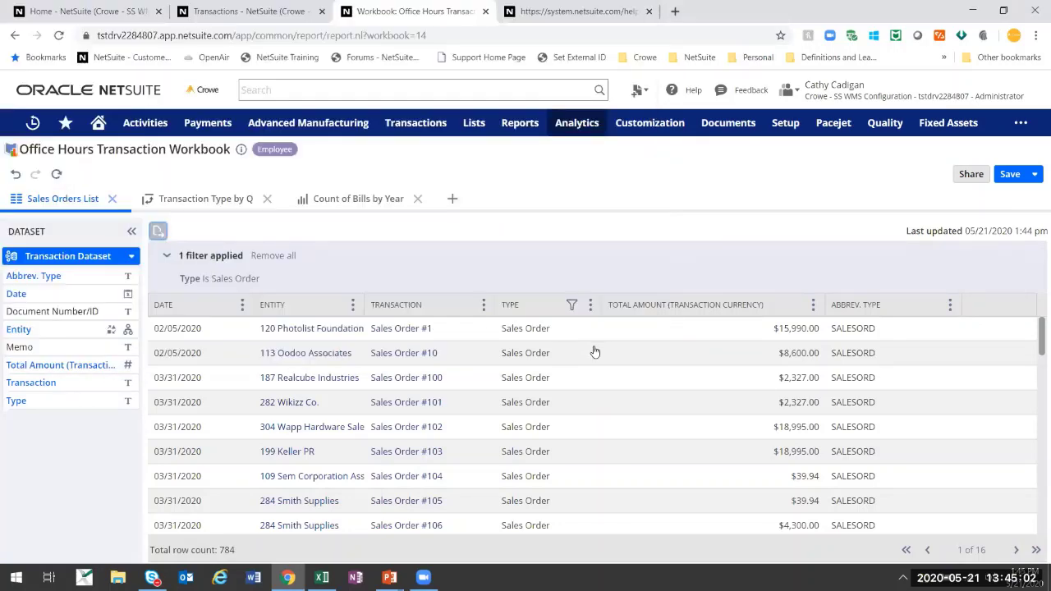
View the Transaction Type by Q pivot and the Count of Bills by Year chart with the side panes collapsed
left_click(237, 204)
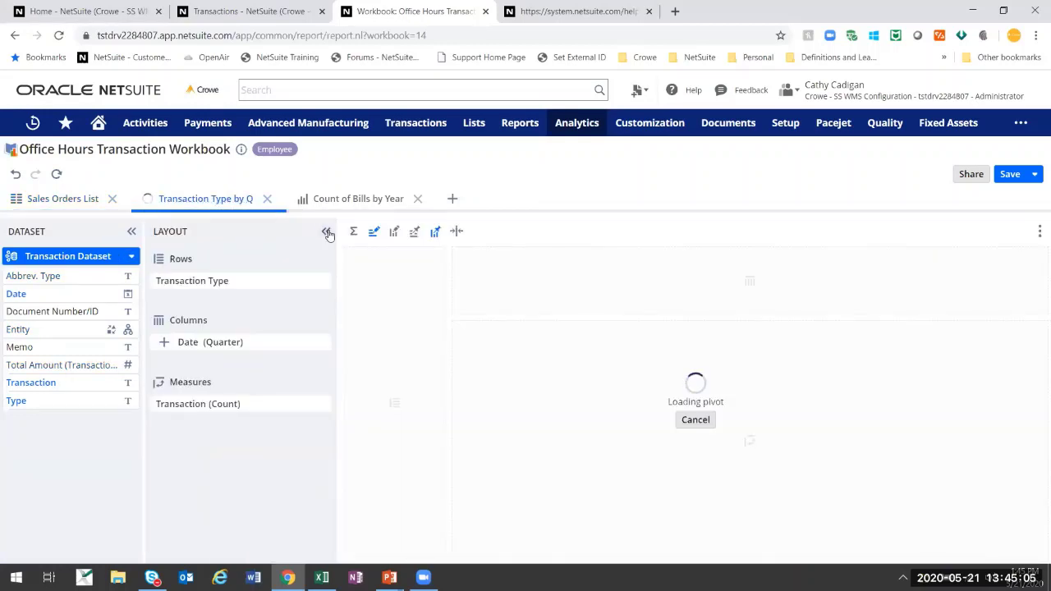
left_click(325, 232)
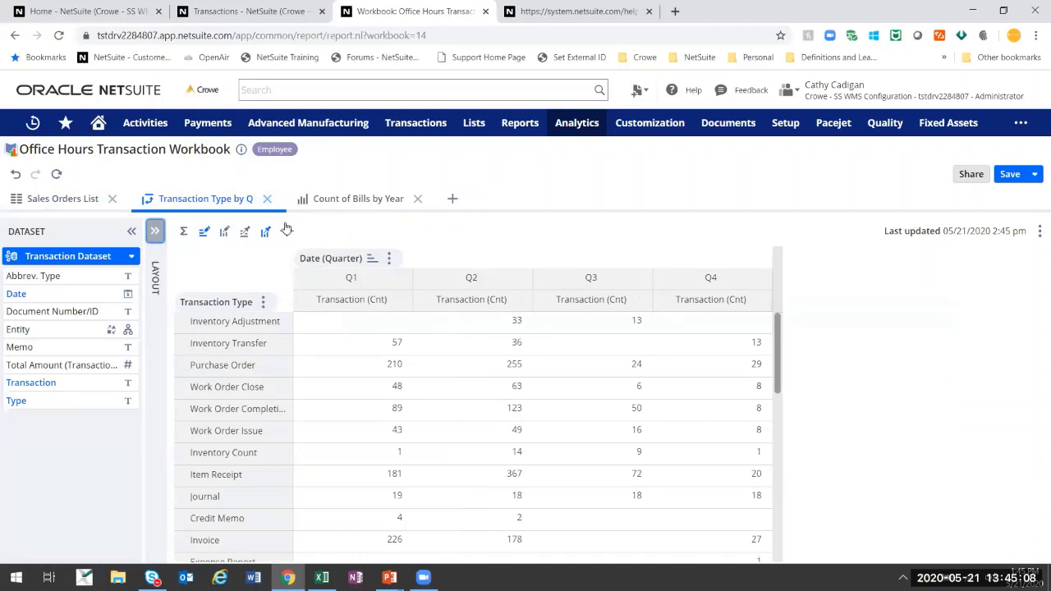
left_click(340, 199)
left_click(324, 232)
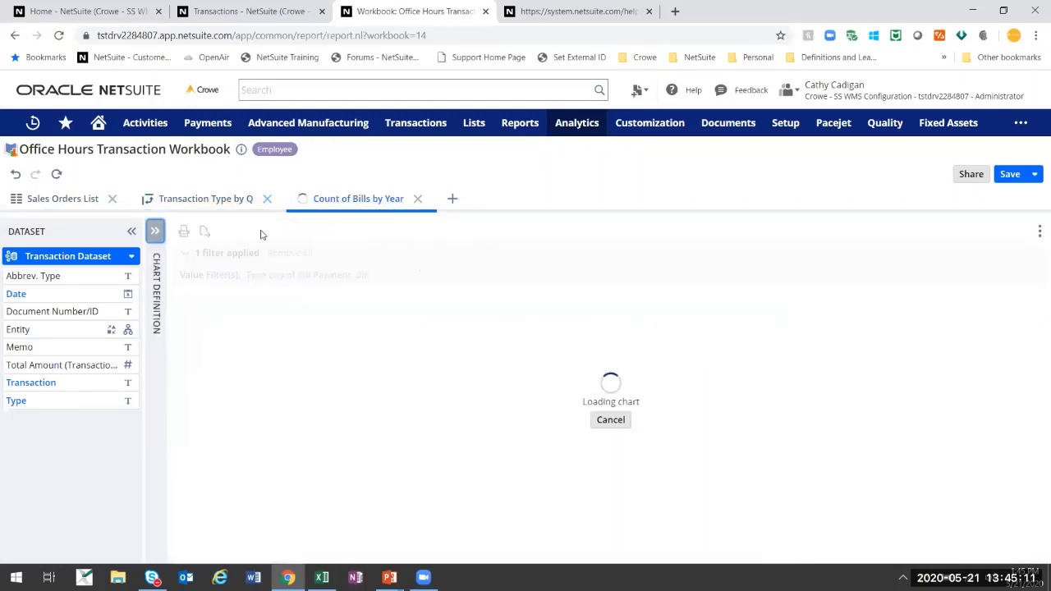
left_click(132, 232)
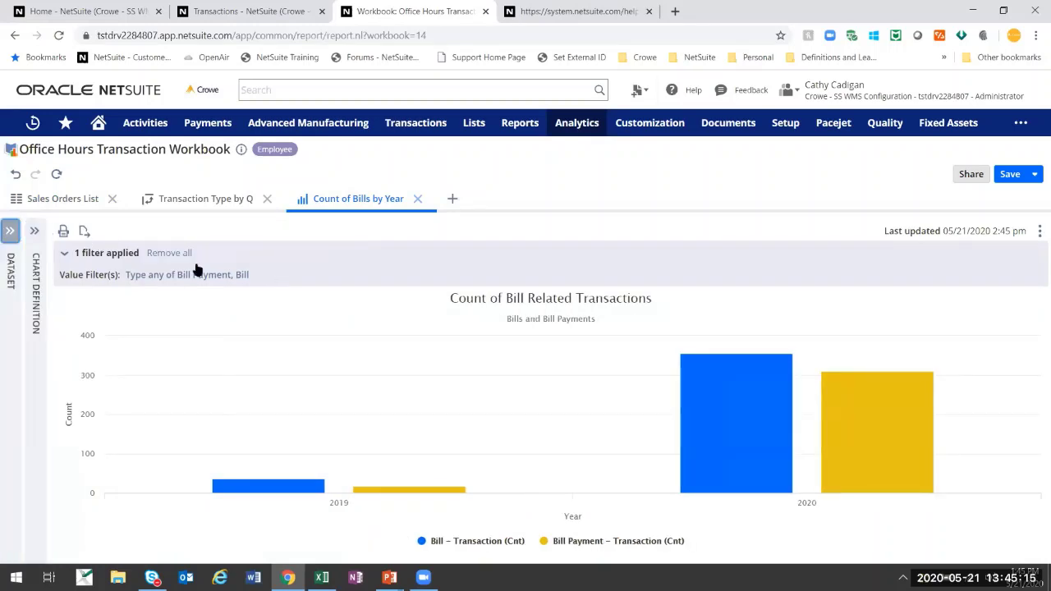
Try to export the Count of Bills by Year chart as an SVG file, and collapse its filter details
left_click(84, 234)
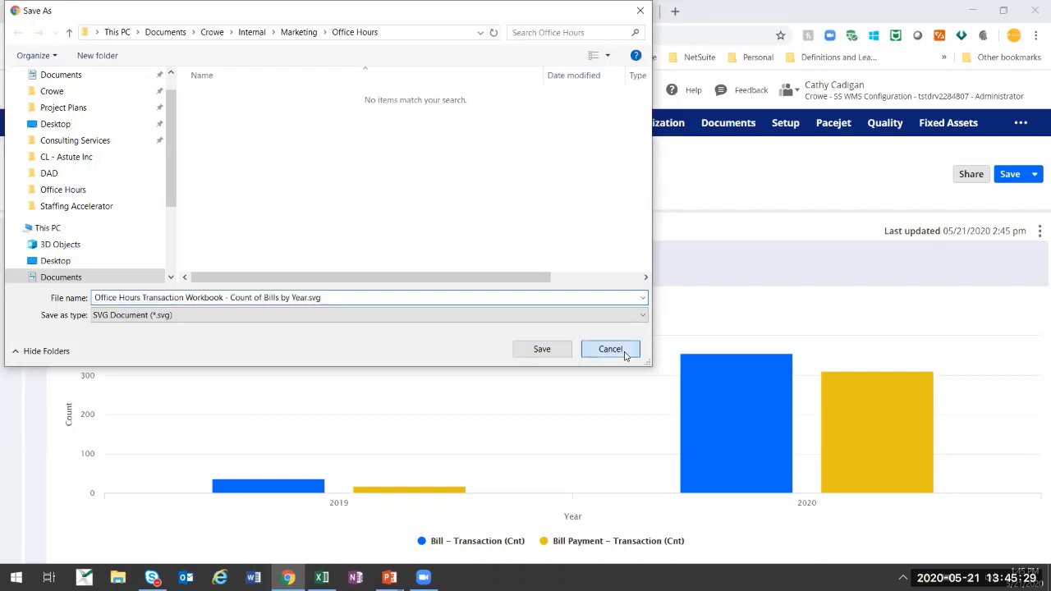
left_click(610, 350)
left_click(64, 253)
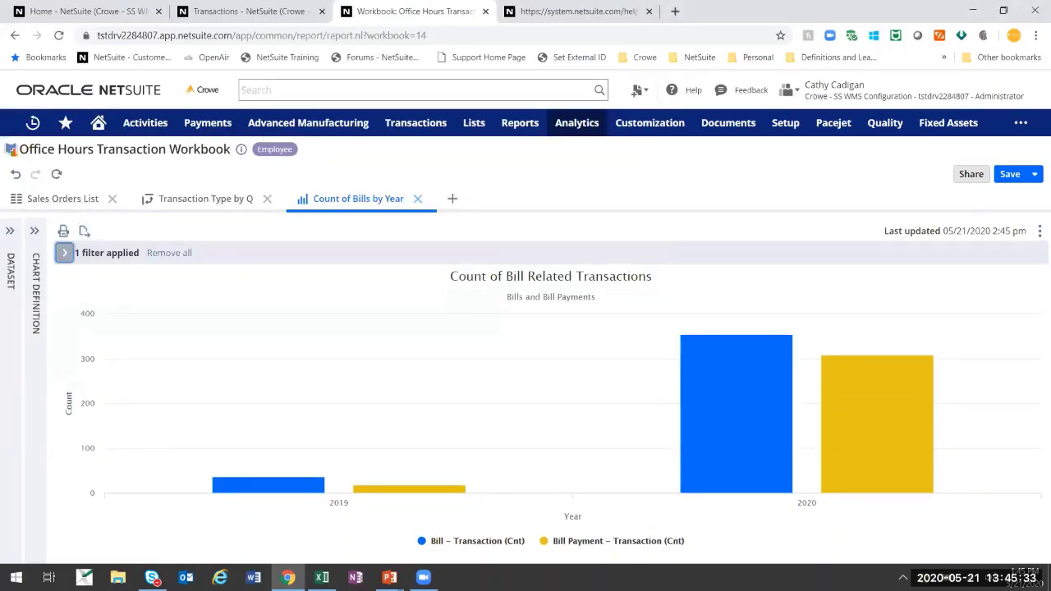
left_click(322, 577)
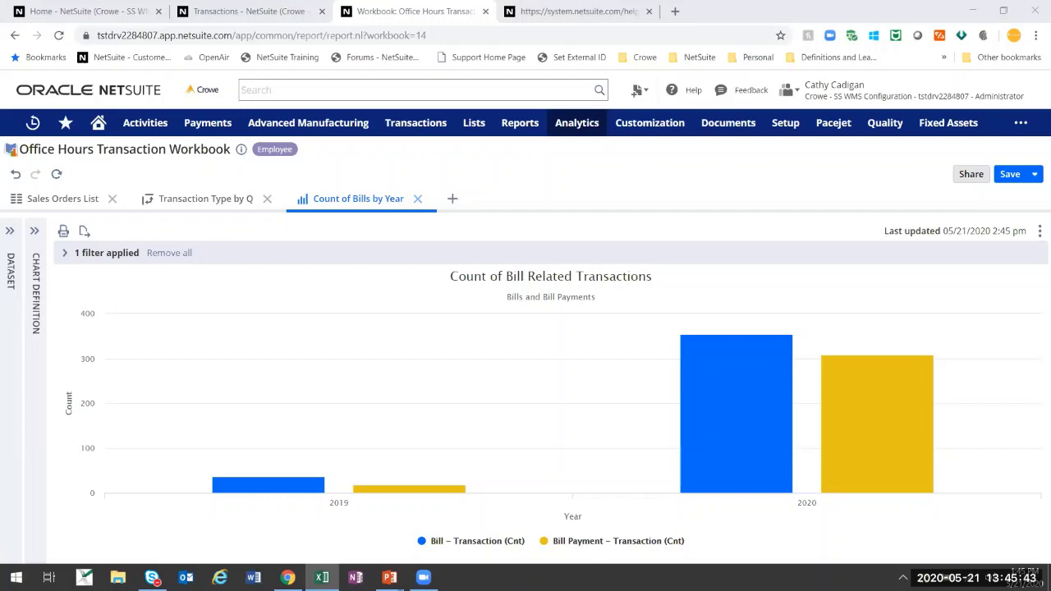
Save the Office Hours Transaction Workbook and return to the Analytics home page
left_click(567, 123)
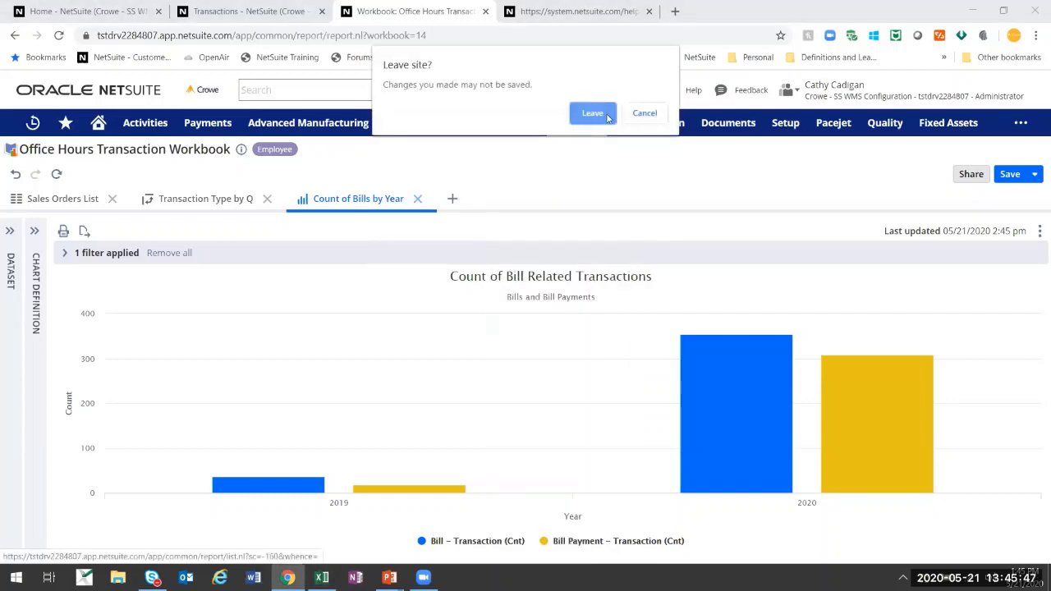
left_click(656, 115)
left_click(1010, 174)
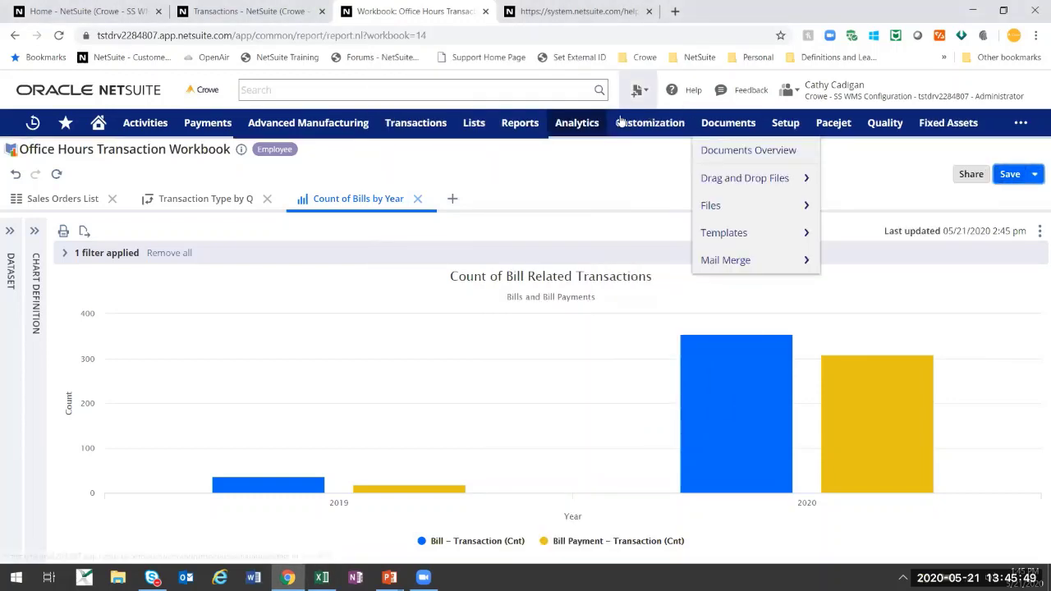
left_click(567, 124)
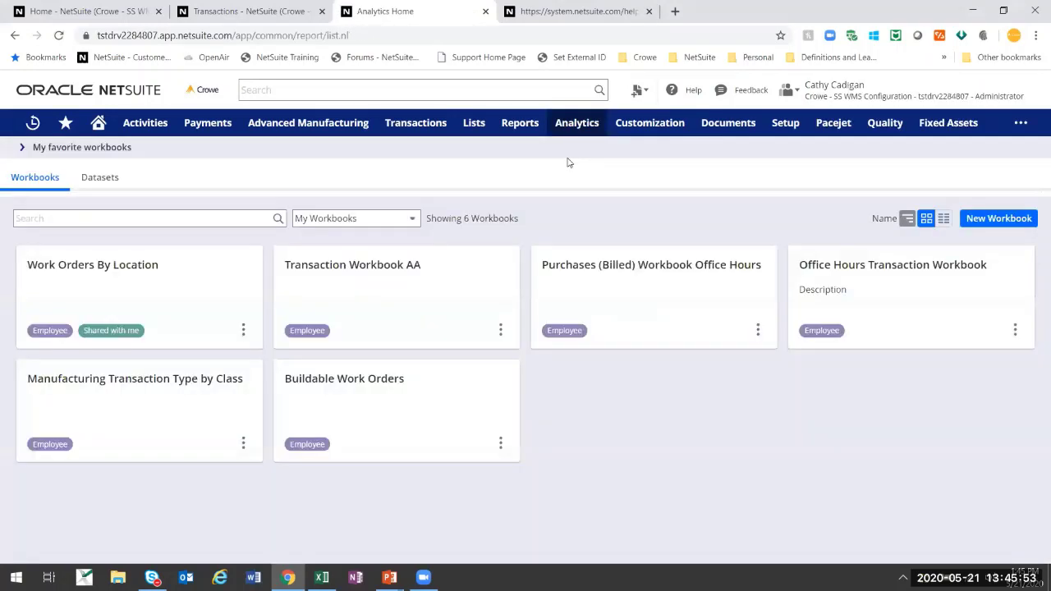
Filter the workbook list to Templates and browse the available workbook templates
left_click(366, 222)
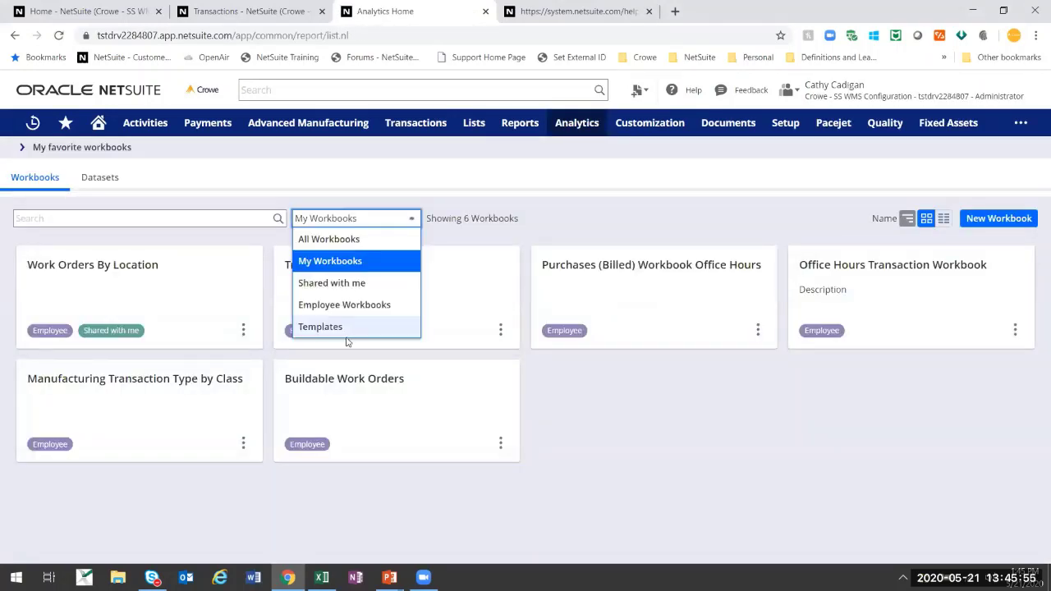
left_click(337, 327)
scroll(657, 347, "down", 2)
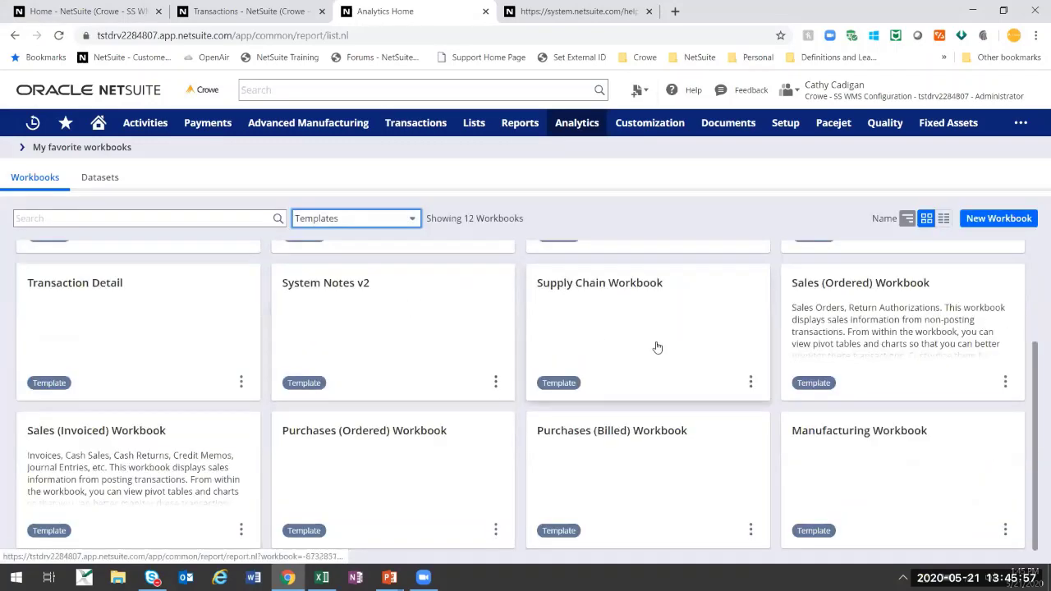
scroll(657, 347, "up", 2)
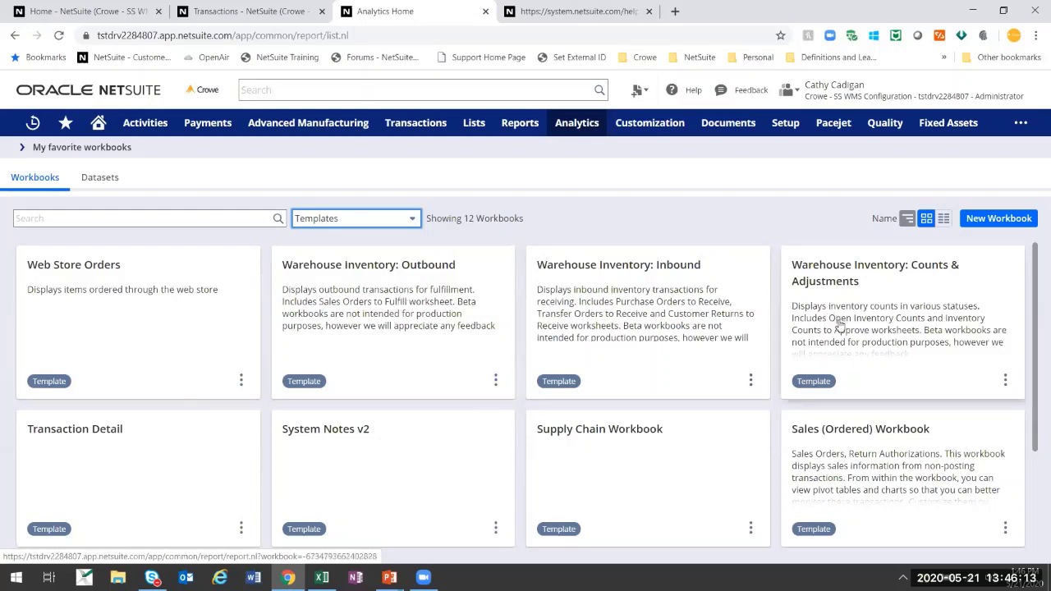
scroll(838, 364, "down", 2)
scroll(824, 439, "up", 2)
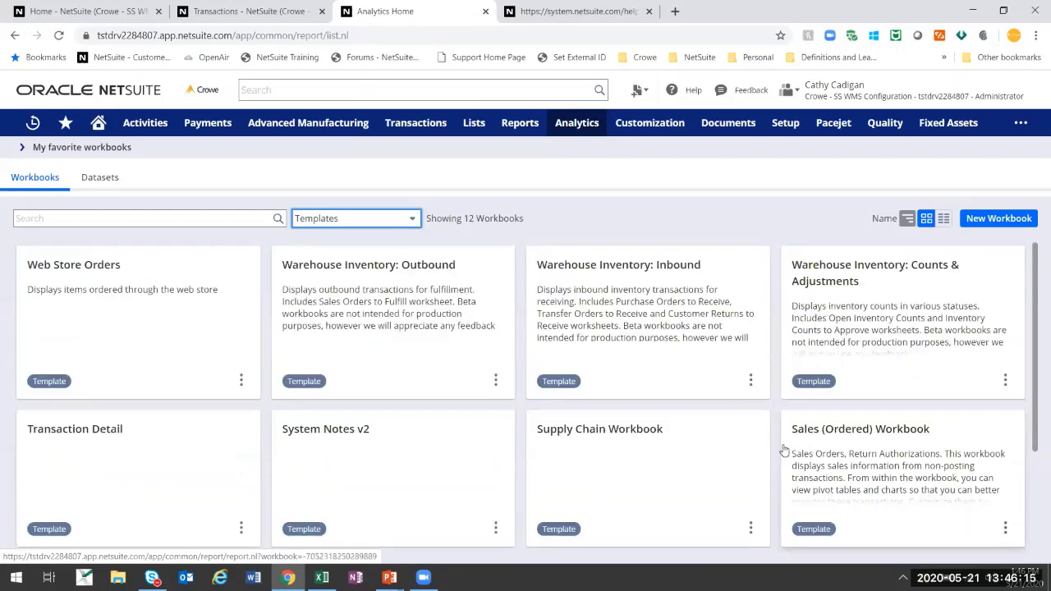
scroll(528, 336, "down", 2)
scroll(850, 323, "up", 2)
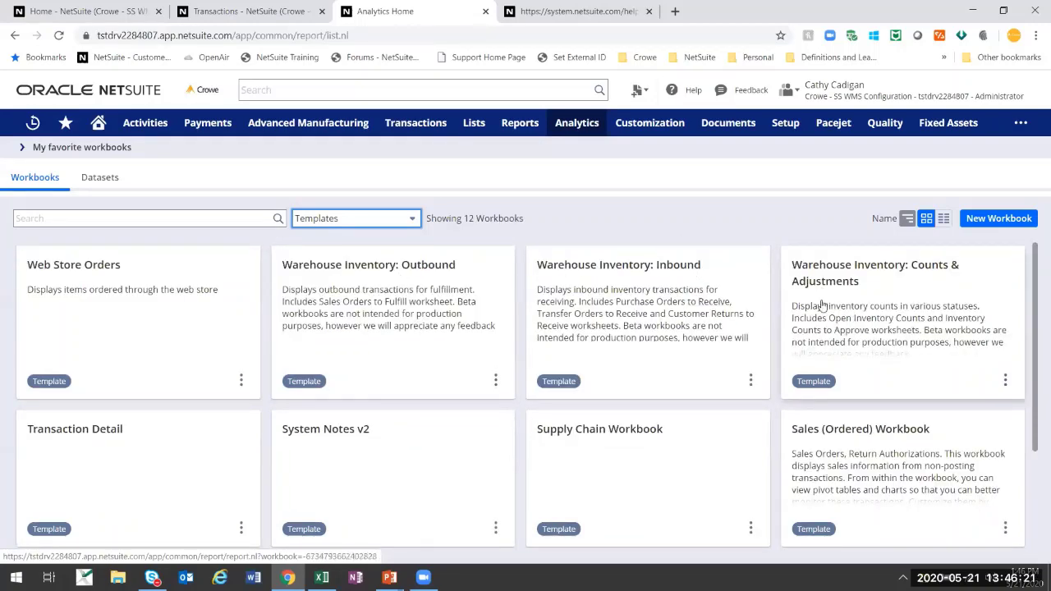
scroll(821, 305, "down", 2)
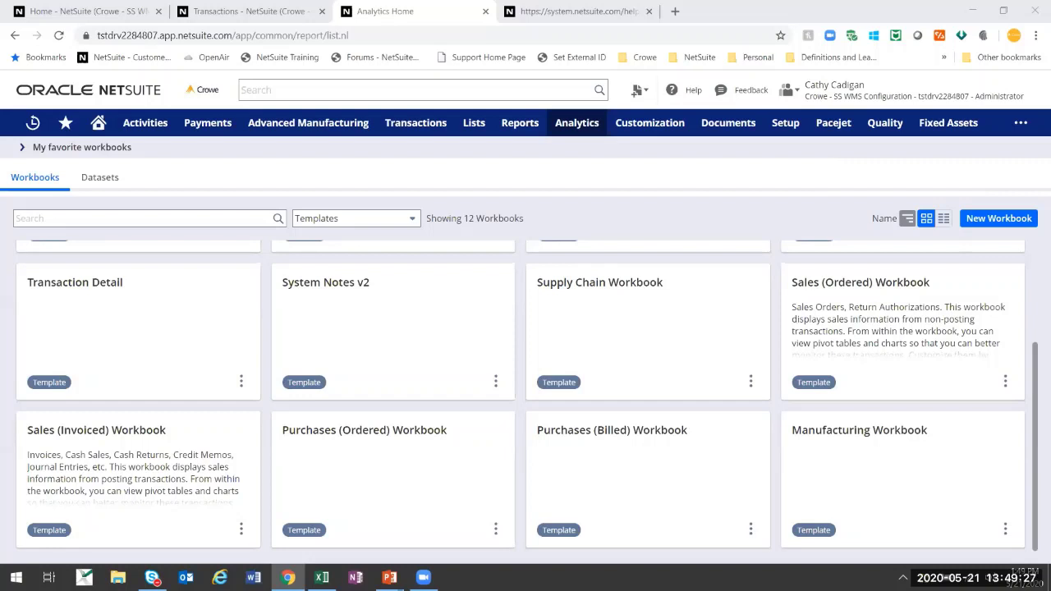
Show the list of datasets and sort it by dataset name in descending and back in ascending order
left_click(95, 177)
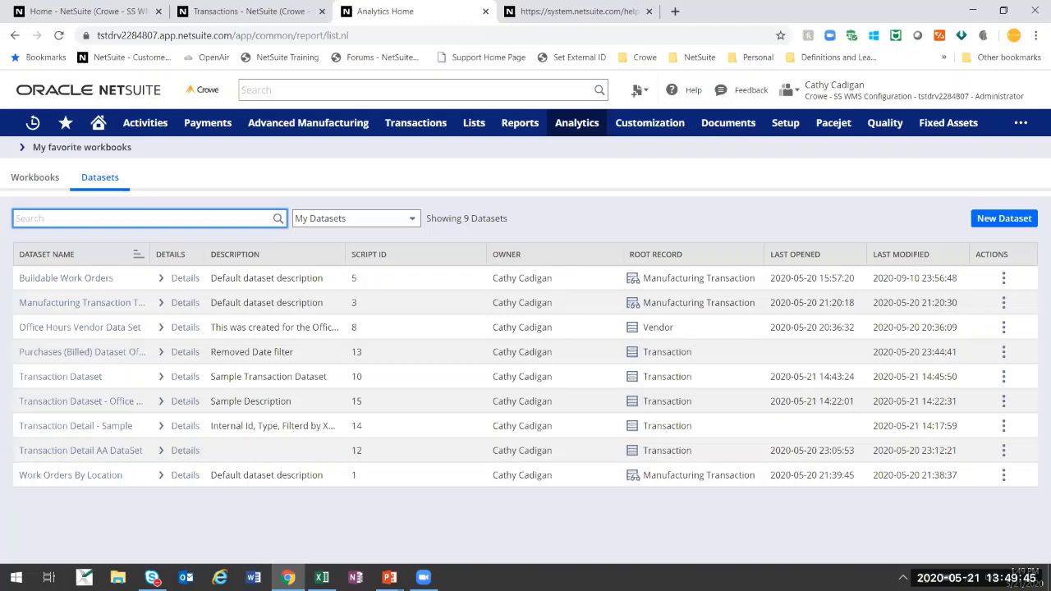
left_click(93, 256)
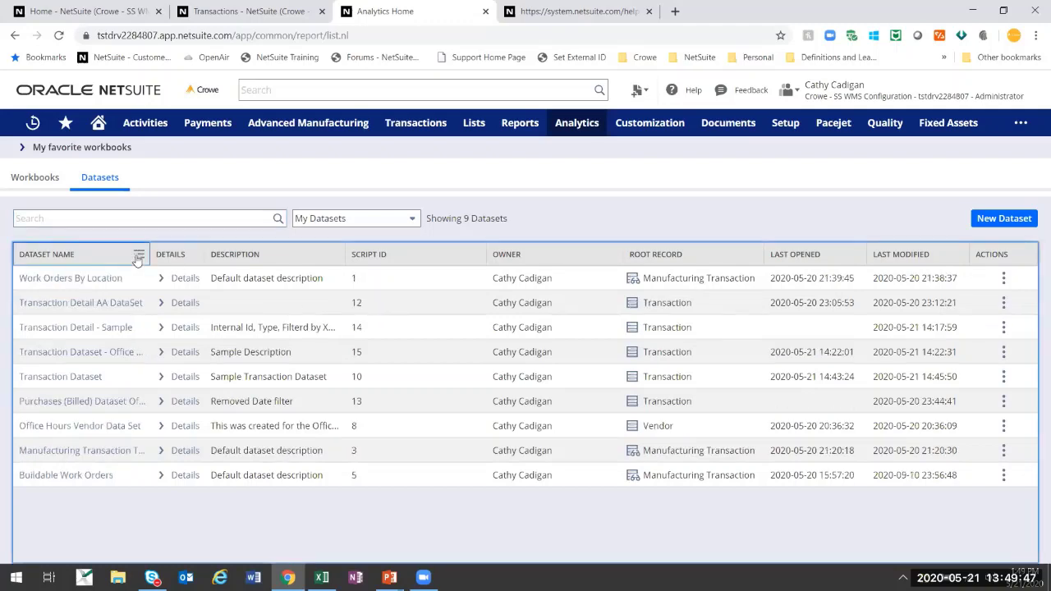
left_click(93, 258)
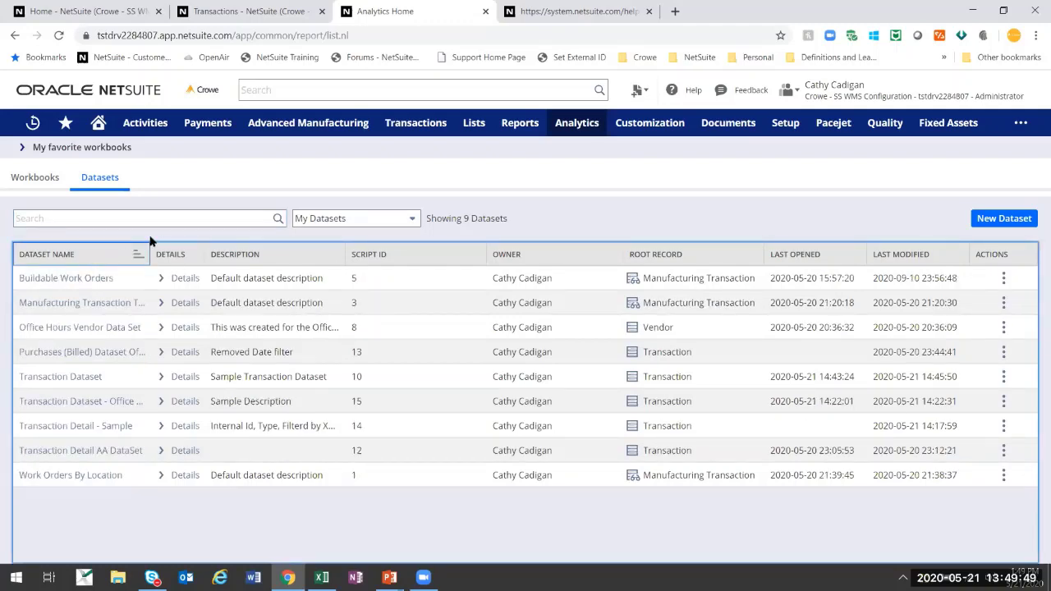
left_click(172, 218)
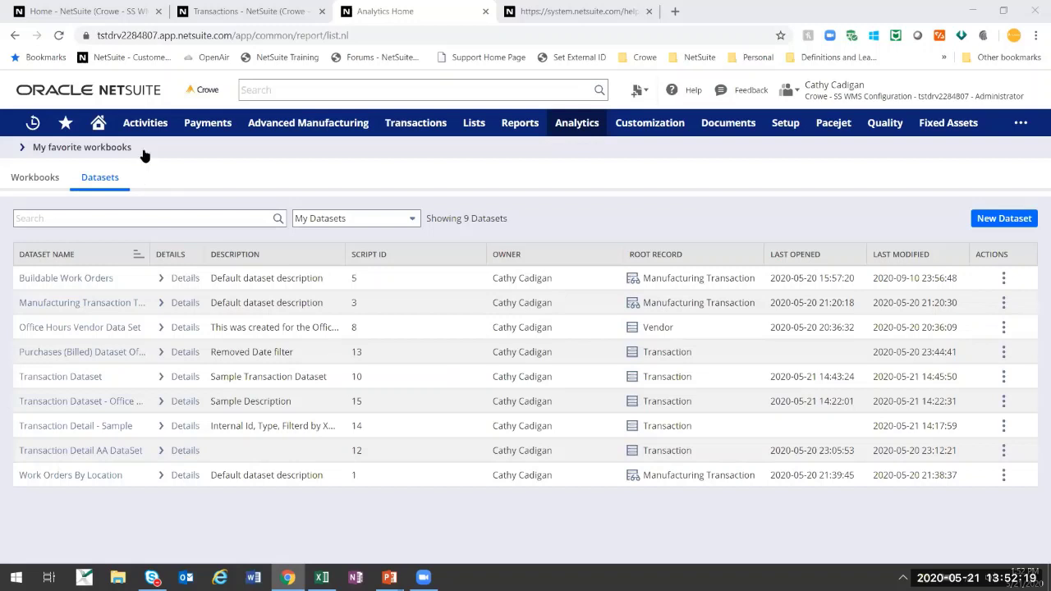
Open the Bill Count portlet of the Transactions dashboard in its workbook and compare it with the dashboard view
left_click(97, 123)
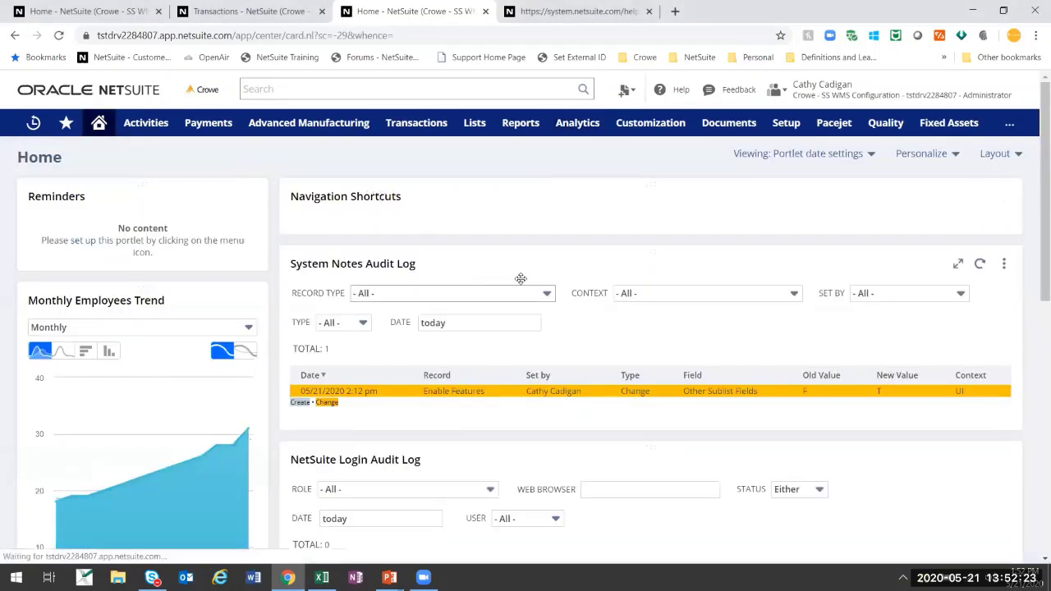
left_click(402, 124)
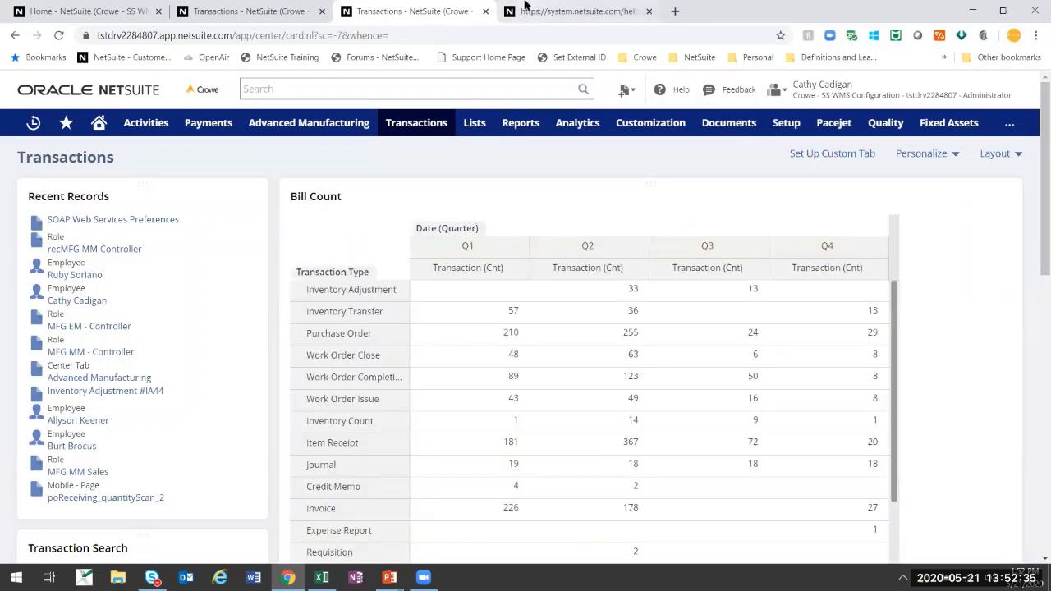
left_click(1004, 196)
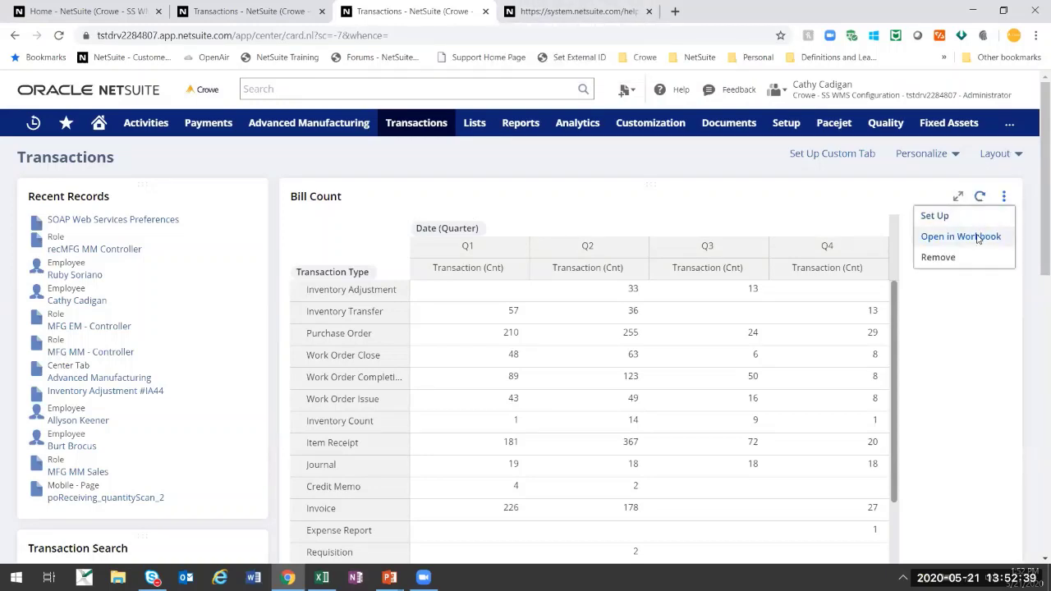
left_click(977, 237)
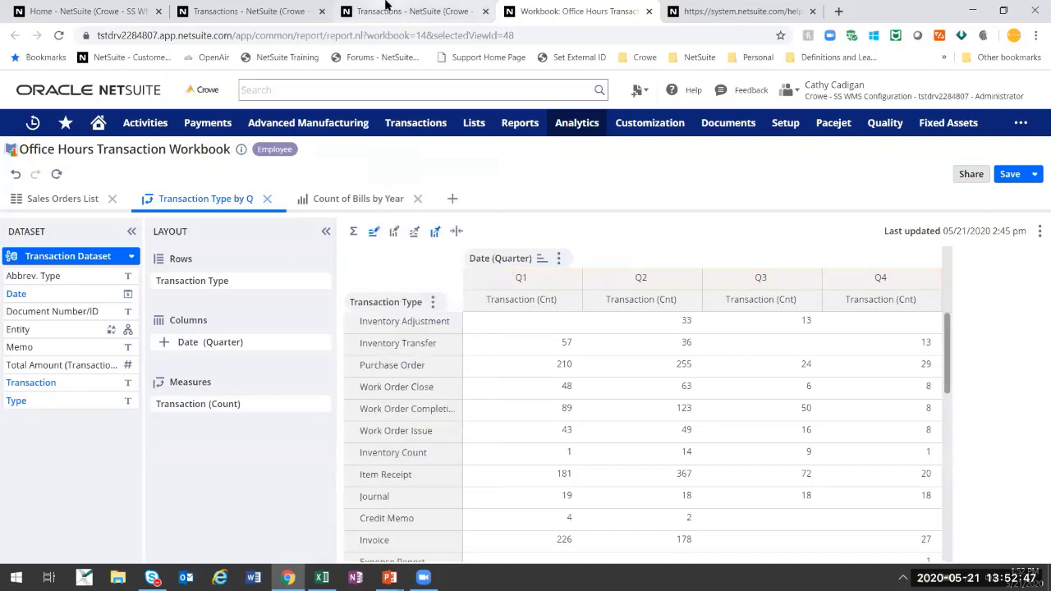
key("ctrl+shift+Tab")
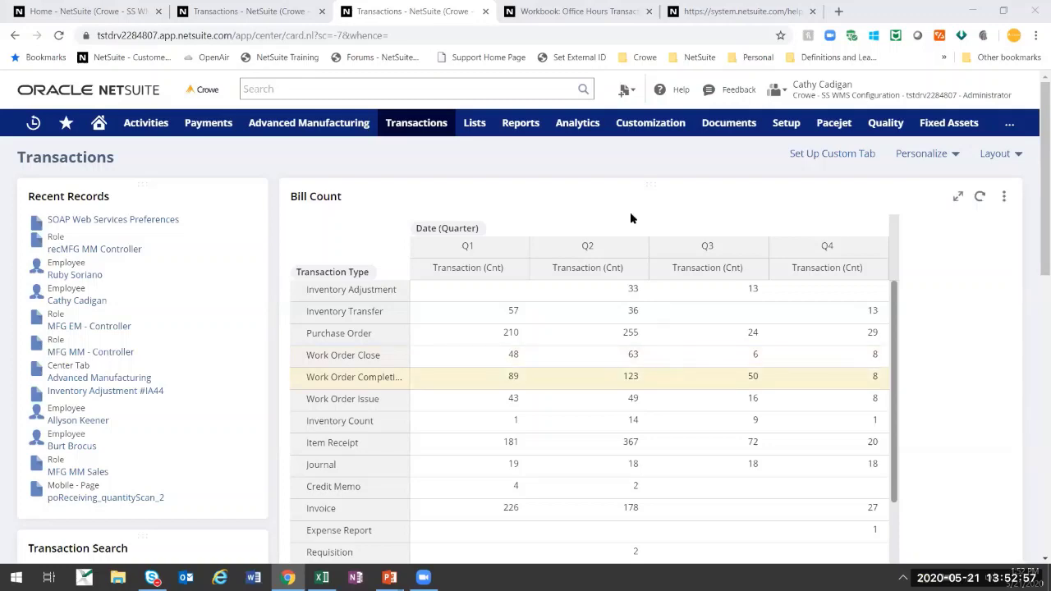
left_click(575, 12)
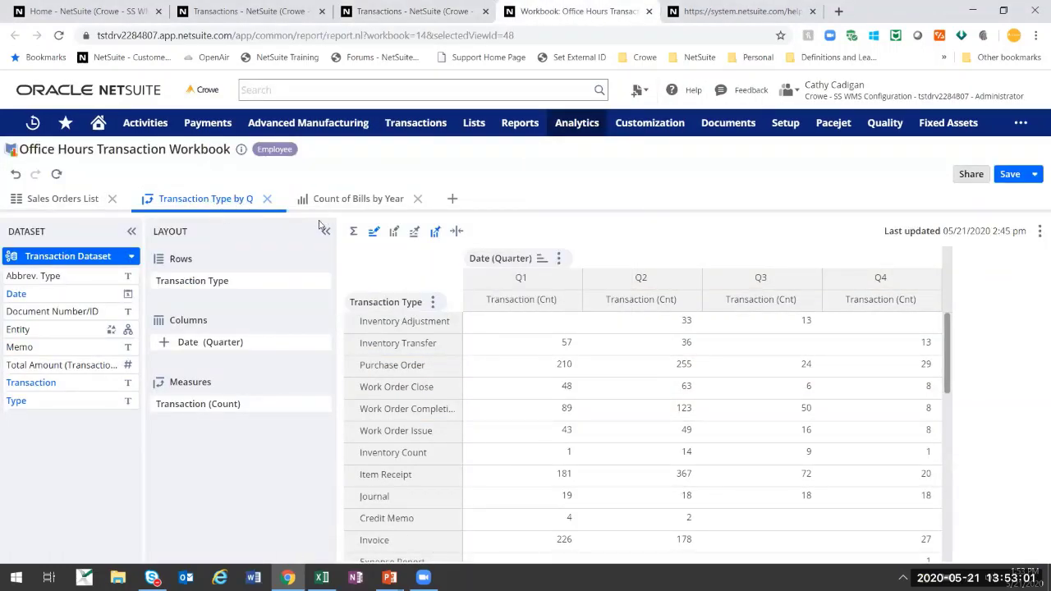
View the Count of Bills by Year chart and the Transaction Type by Q pivot, and collapse the pivot's layout pane
left_click(74, 203)
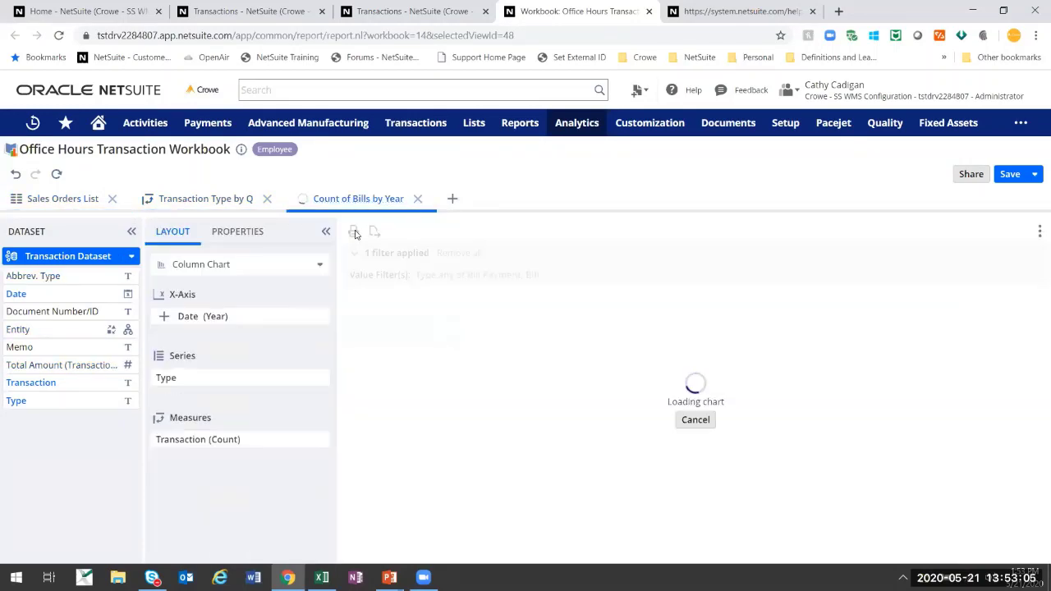
left_click(205, 199)
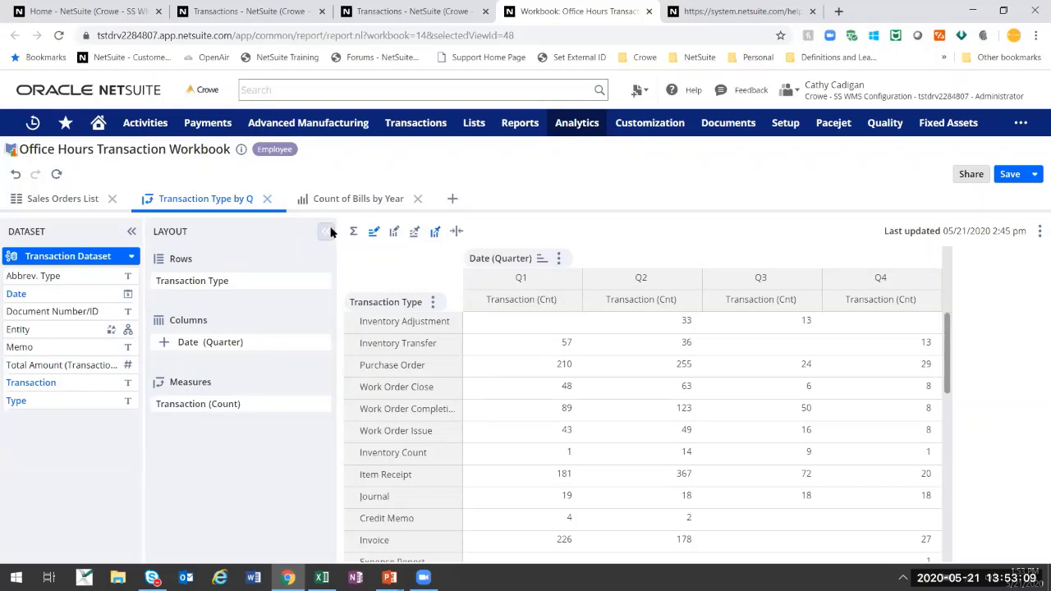
left_click(328, 232)
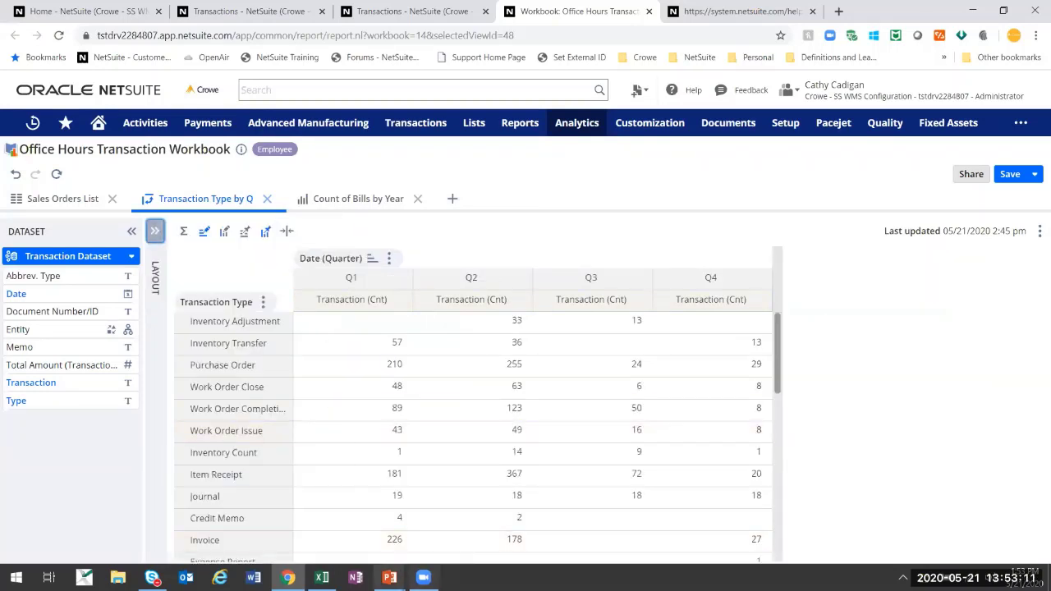
mouse_move(389, 578)
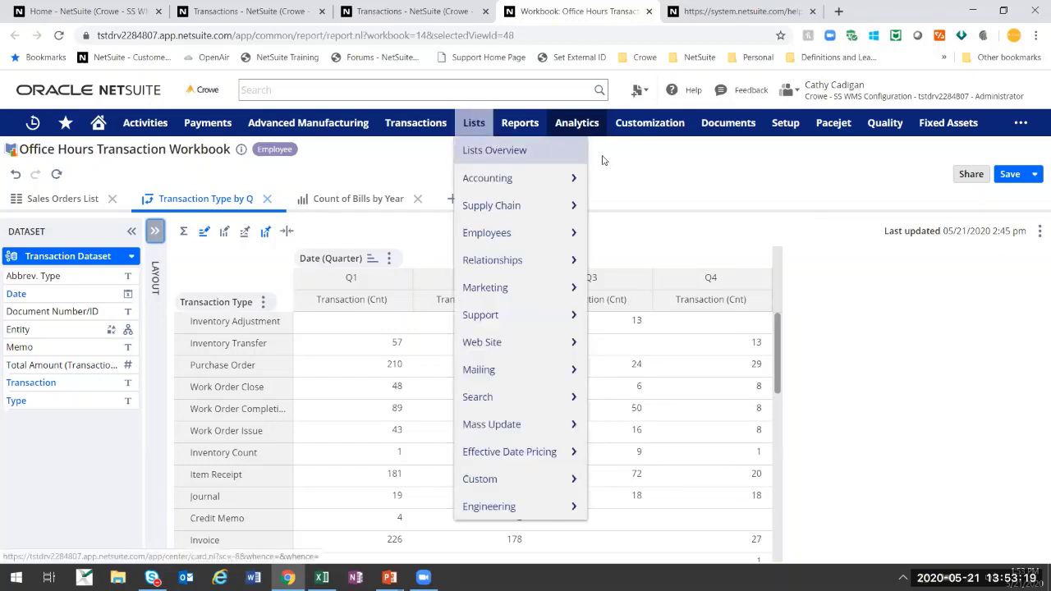
Open the SuiteAnalytics Workbook Tutorial in the NetSuite Help Center and look over its steps
left_click(693, 91)
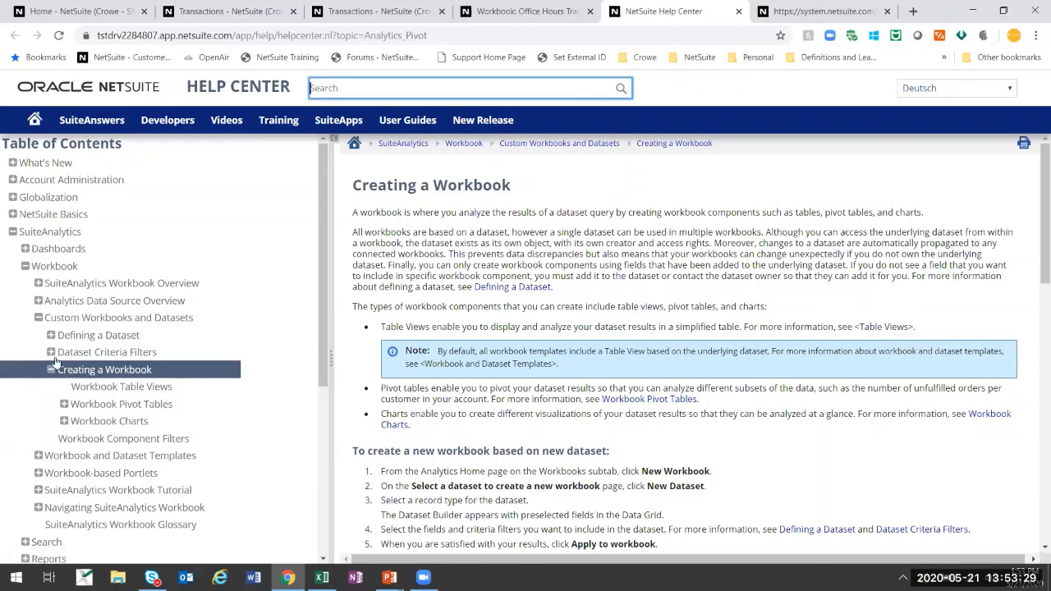
left_click(72, 492)
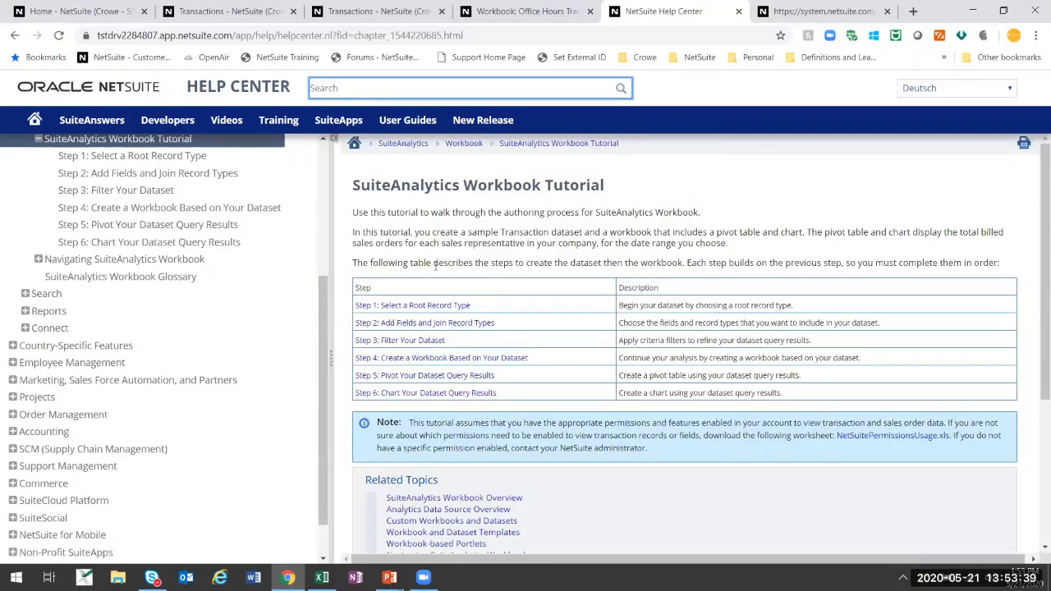
scroll(284, 345, "up", 3)
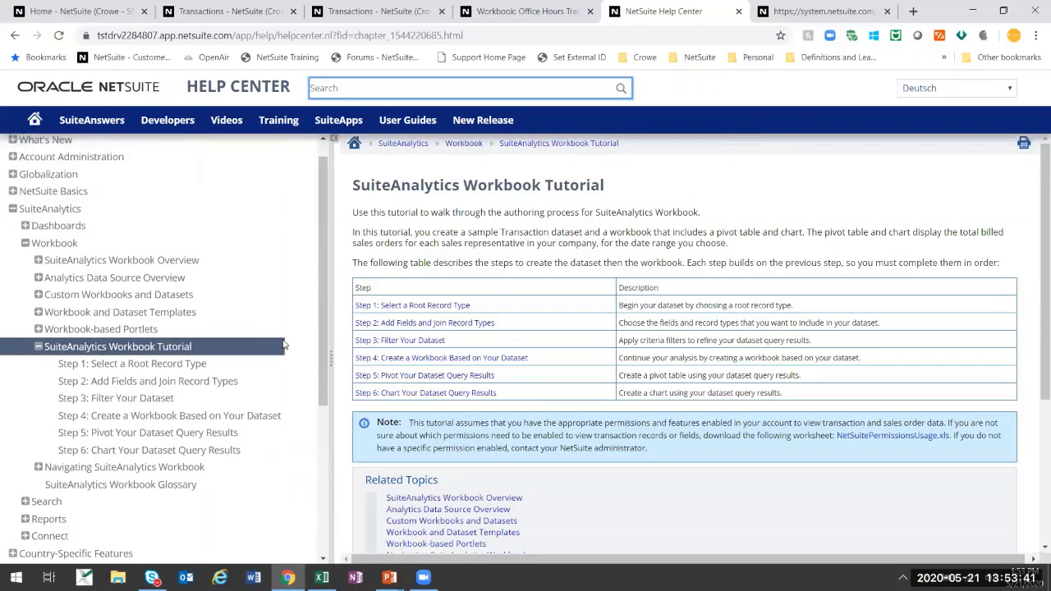
scroll(285, 345, "up", 1)
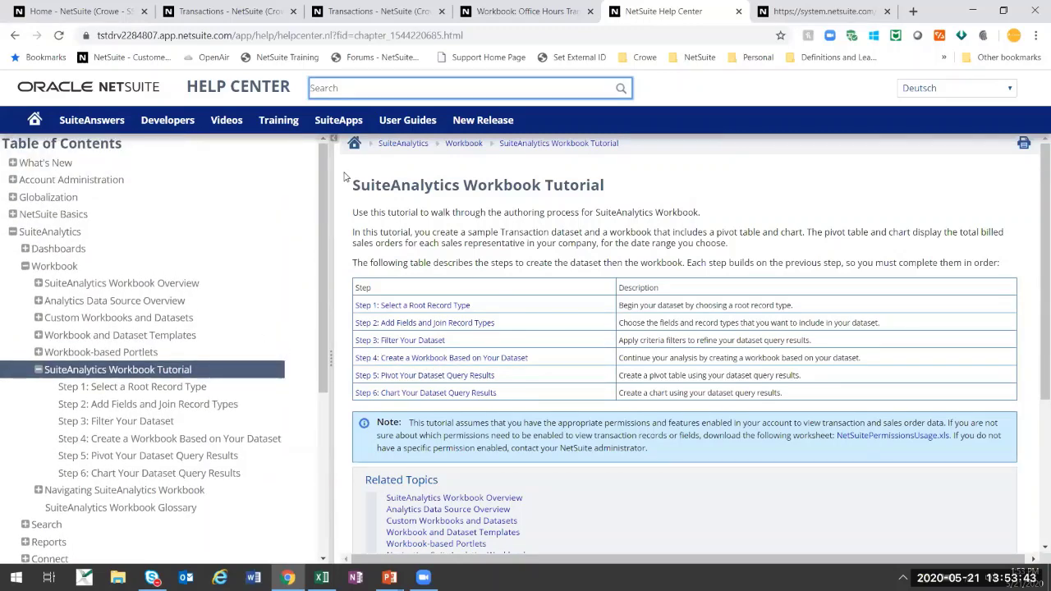
Open SuiteAnswers from the Help Center and search it for "suiteanalytics workbook"
left_click(91, 120)
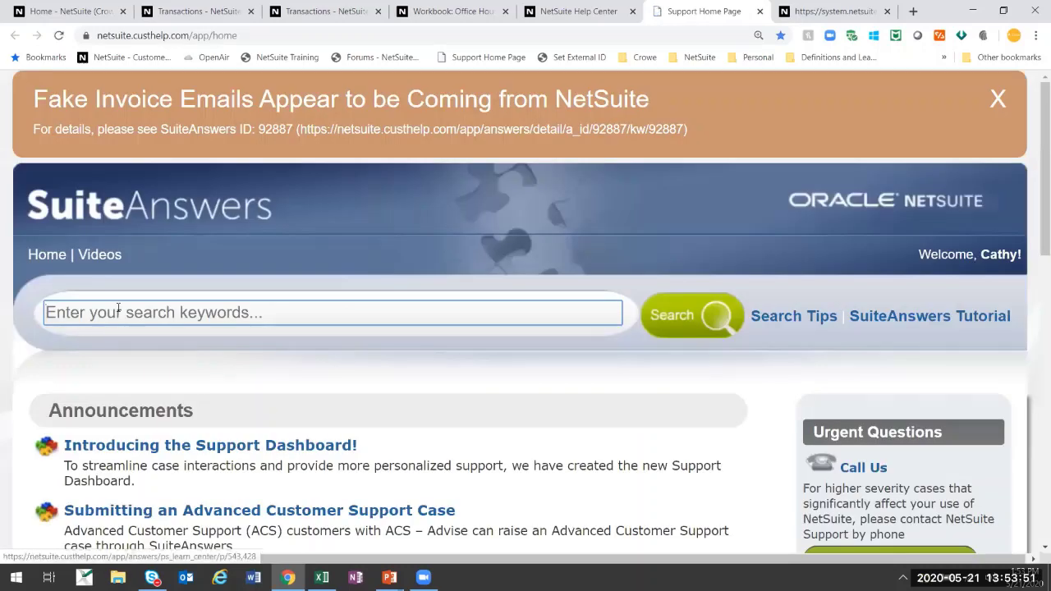
left_click(119, 307)
type("S")
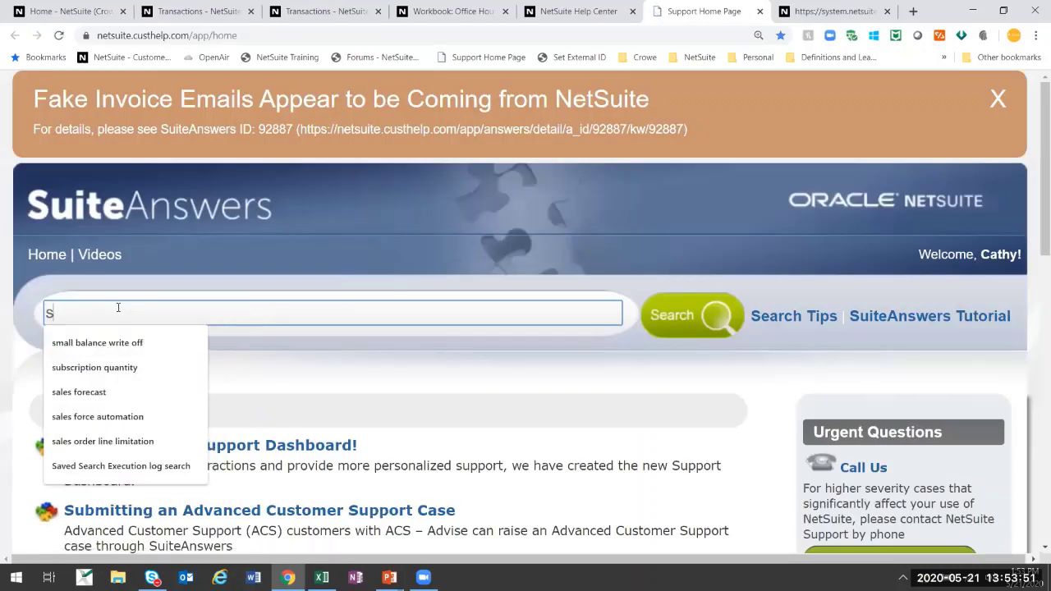
type("uite")
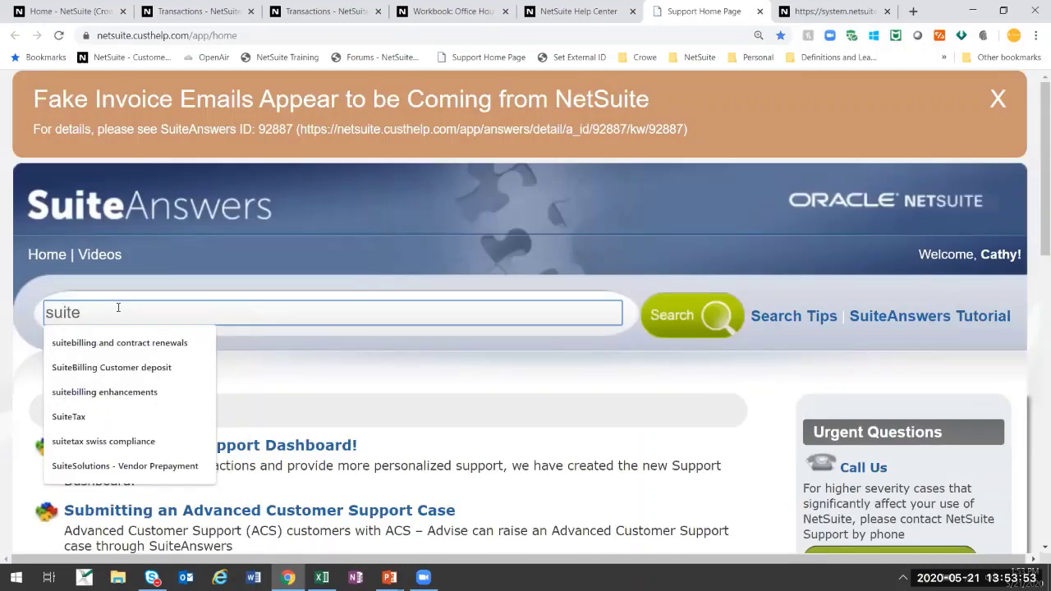
type("analytics work")
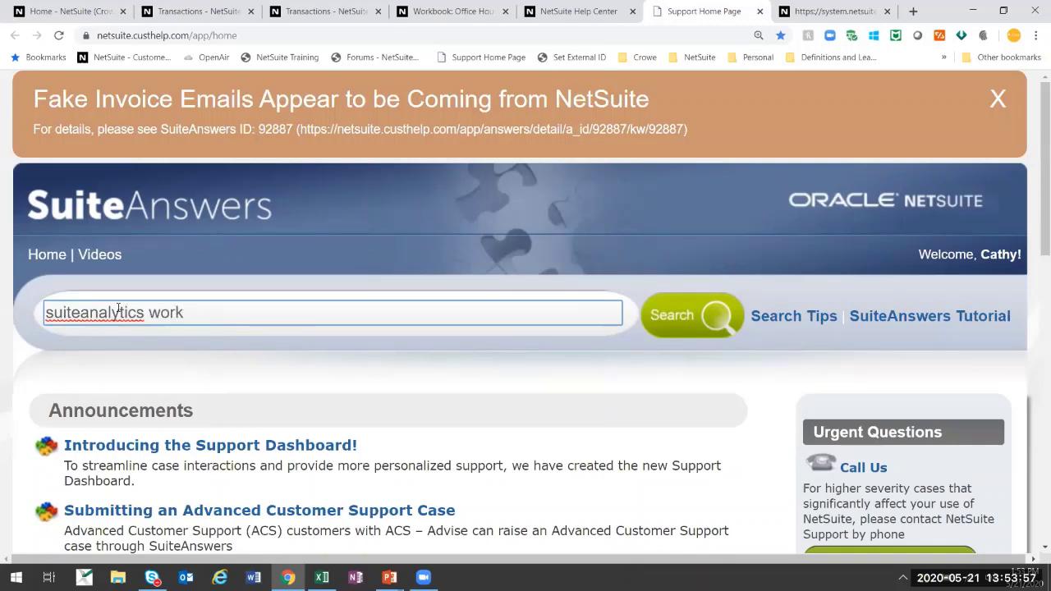
type("book")
key("Return")
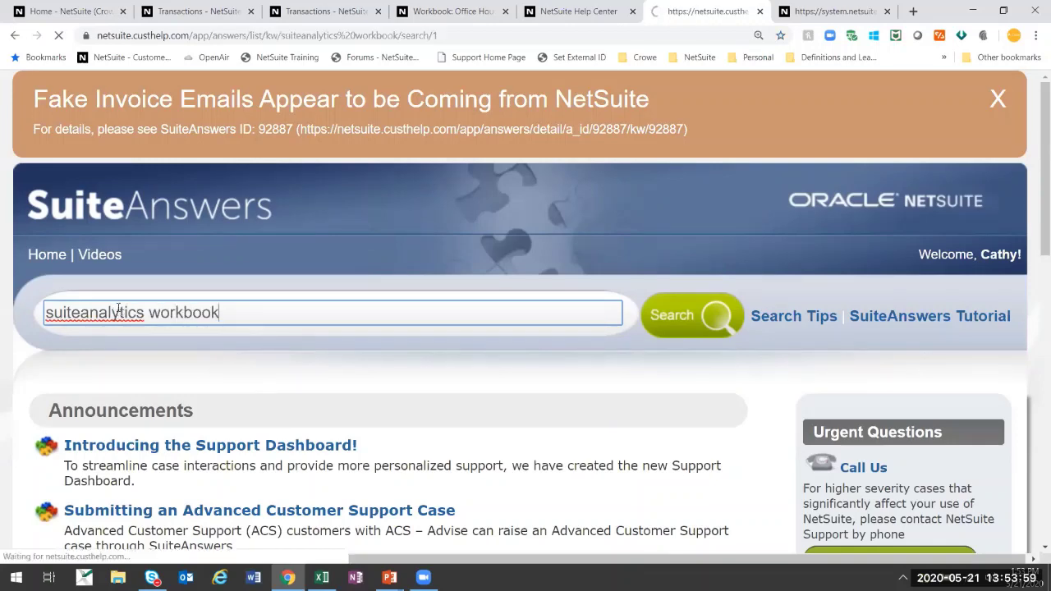
Limit the SuiteAnswers results to videos and browse the listed webinars
scroll(123, 406, "down", 1)
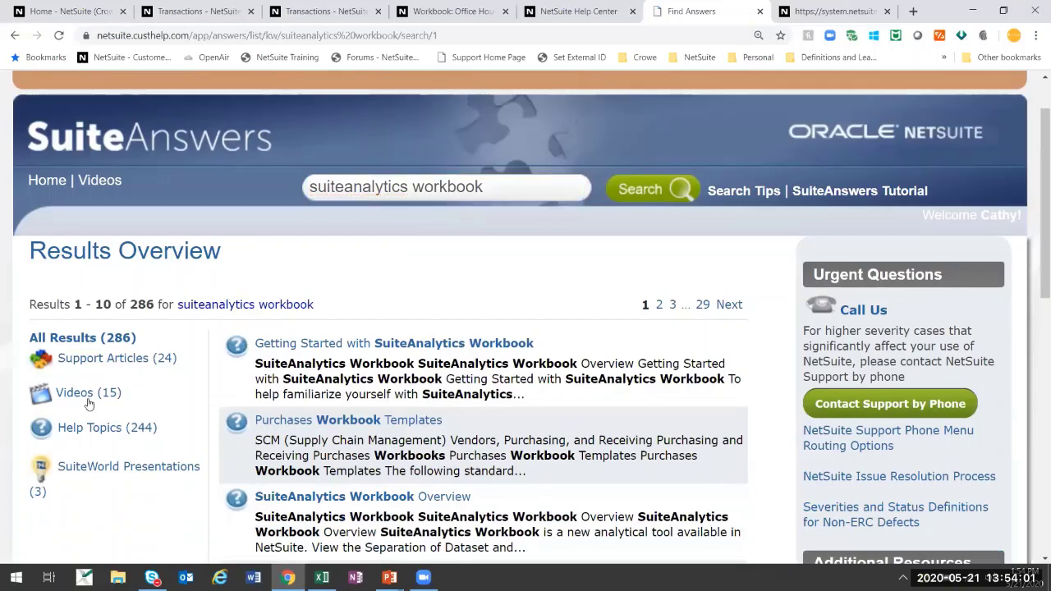
left_click(85, 394)
scroll(493, 361, "down", 3)
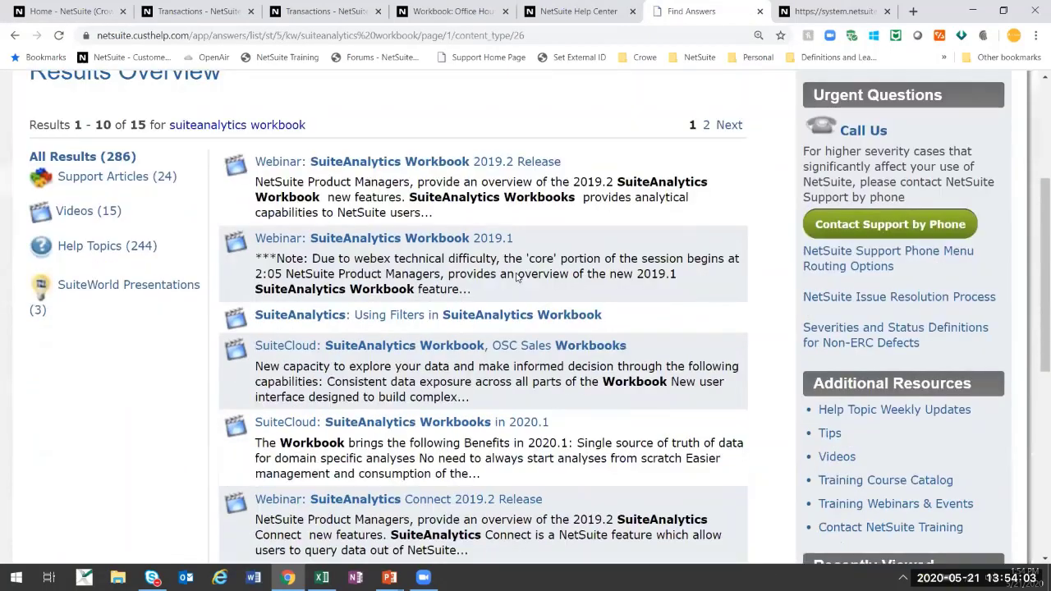
scroll(524, 343, "up", 4)
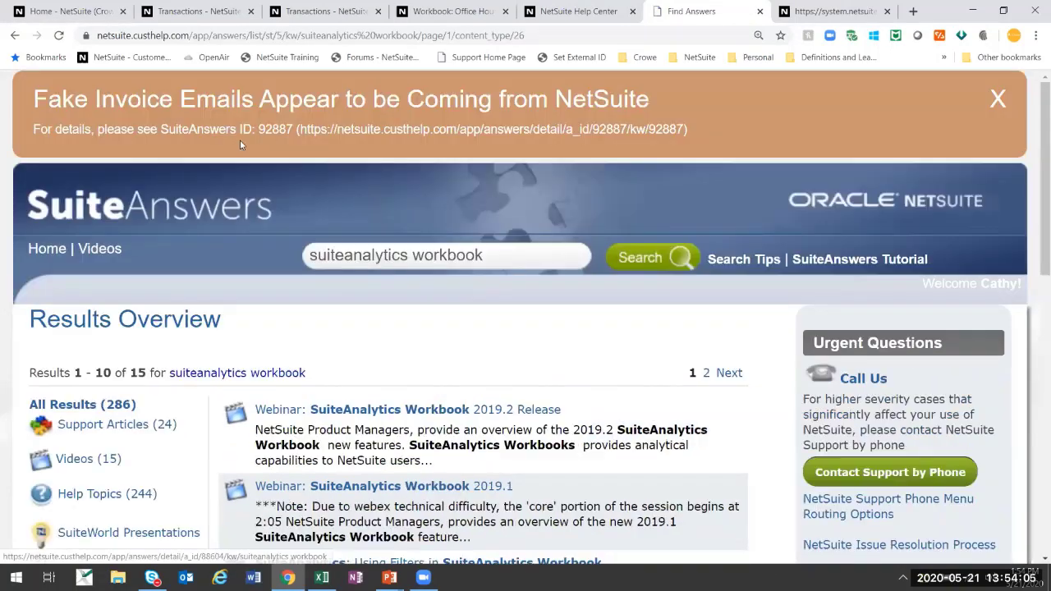
Open the NetSuite Training bookmark and sign in to the Learning Portal with the saved credentials
left_click(279, 57)
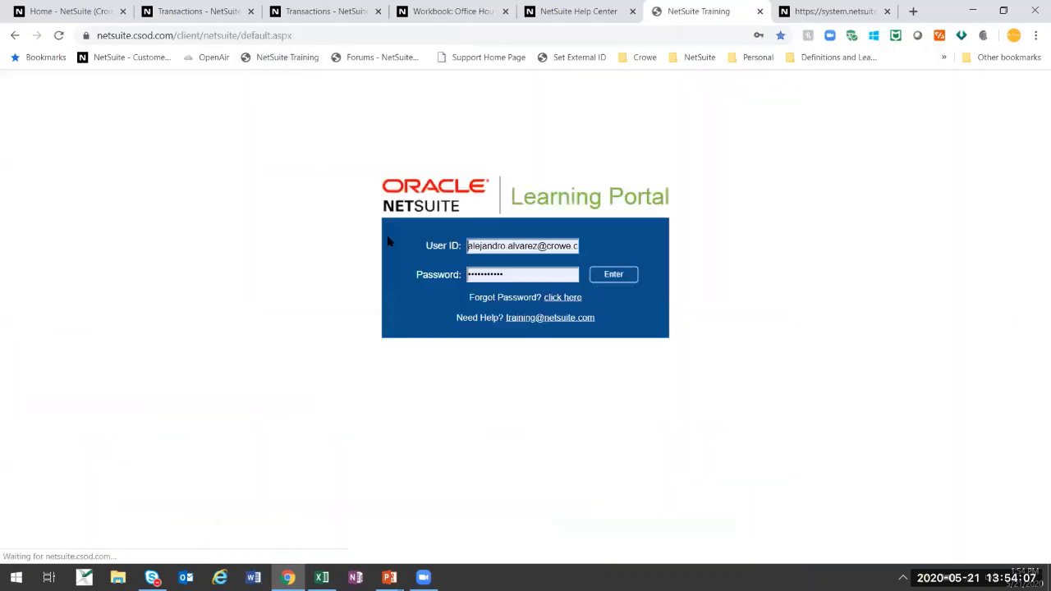
left_click(620, 279)
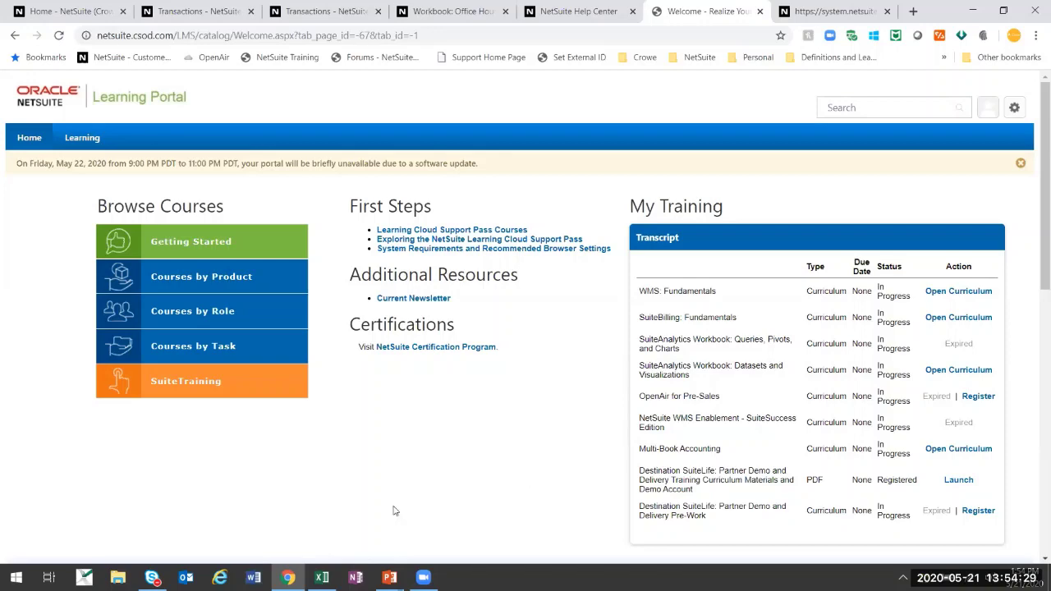
Switch to the running PowerPoint slide show and return to its title slide
left_click(390, 578)
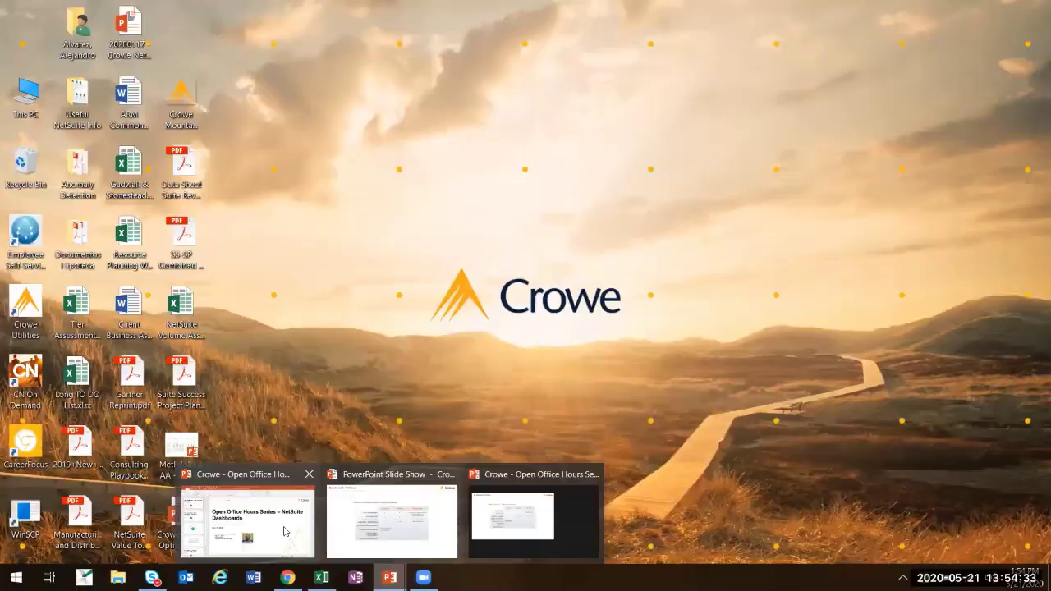
left_click(280, 530)
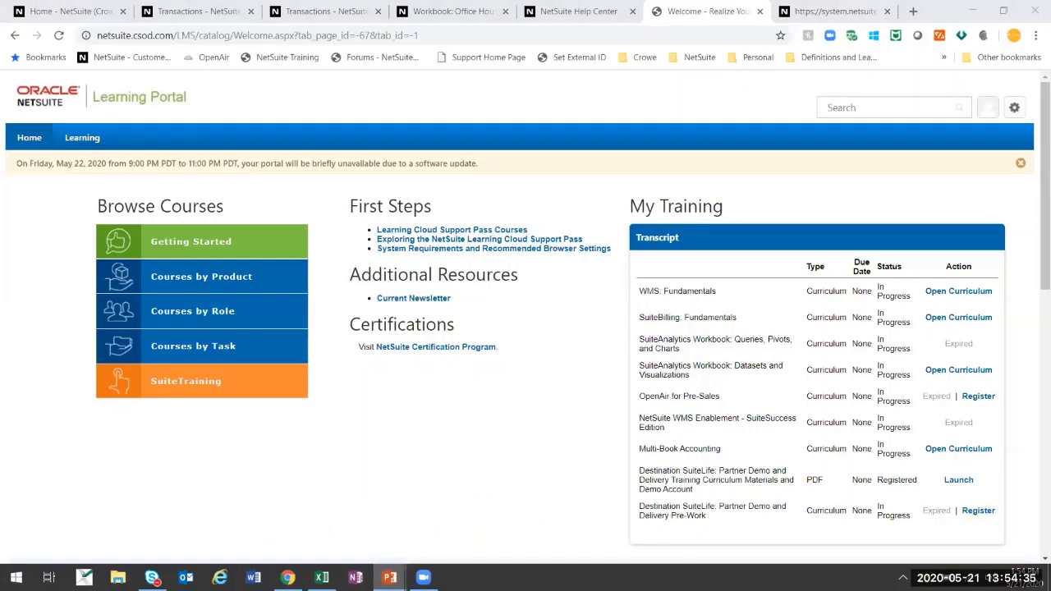
key("alt+Tab")
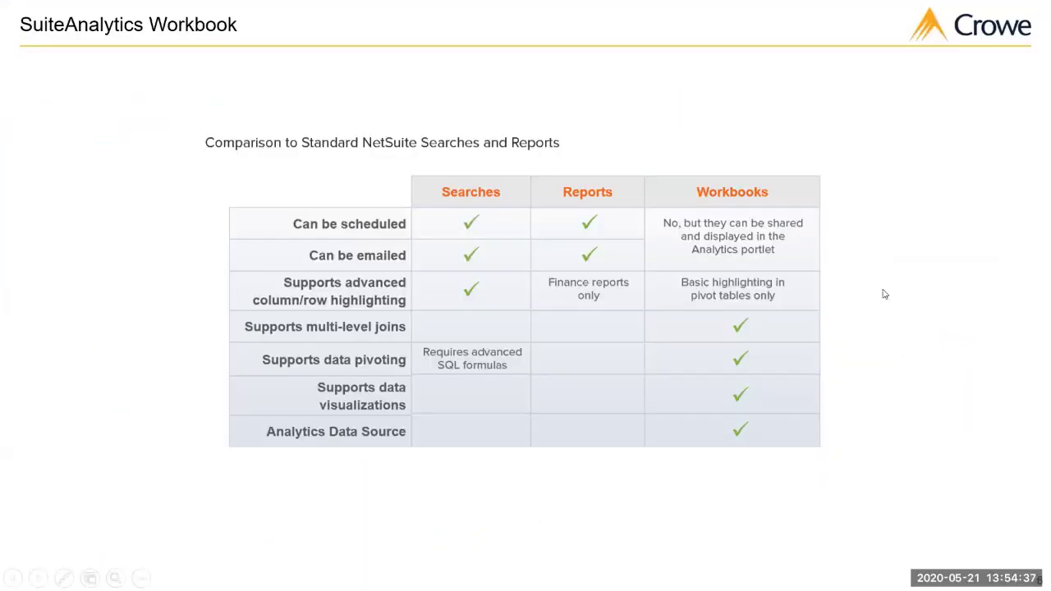
key("Home")
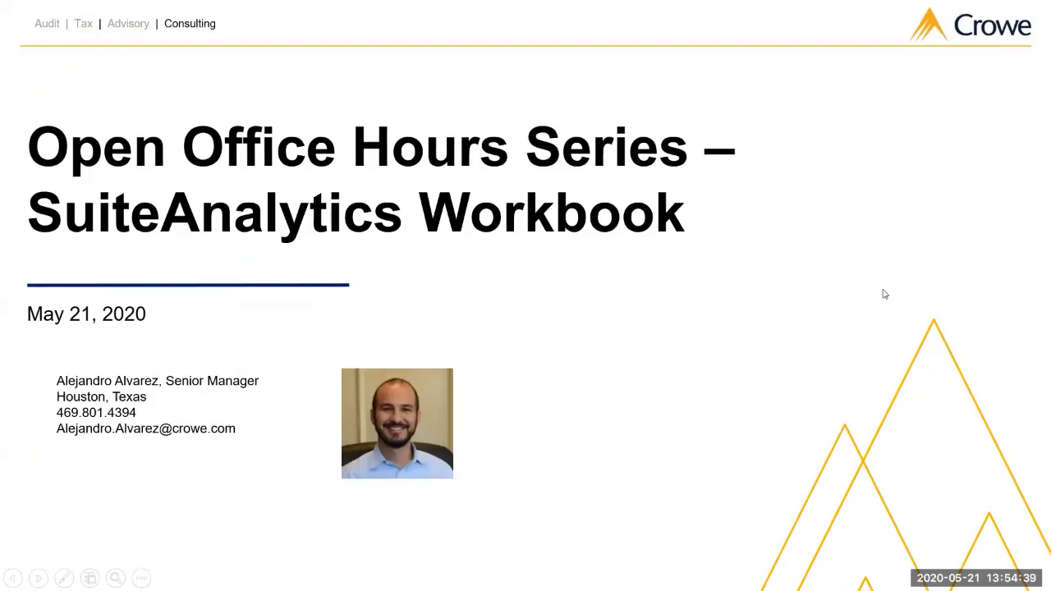